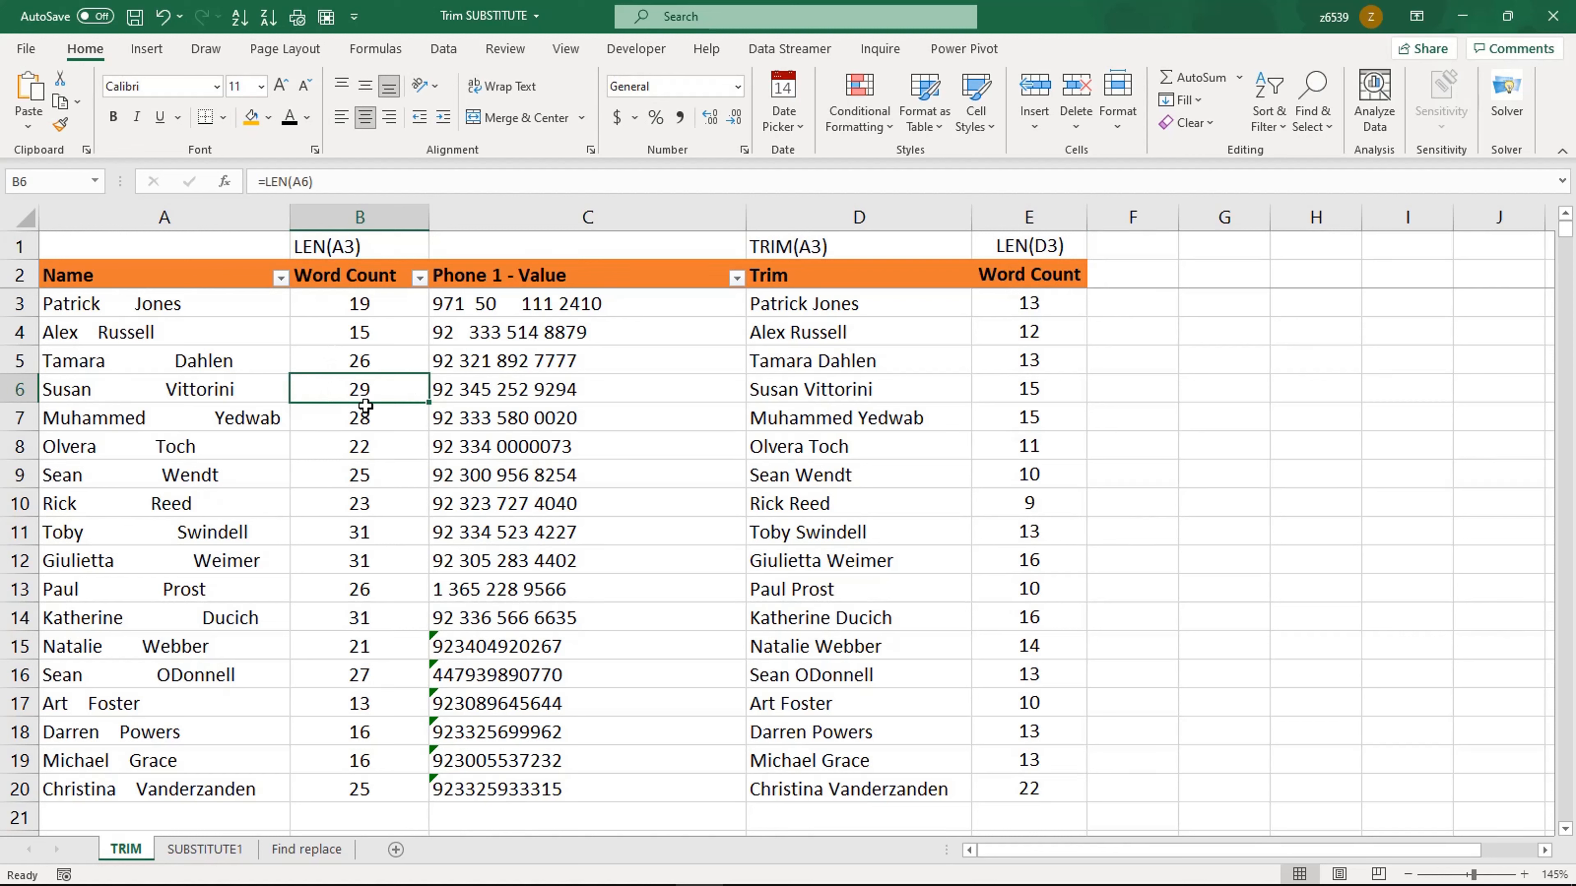
Step: Inspect the Word Count values and the spaced-out names in the Name column
left_click(362, 369)
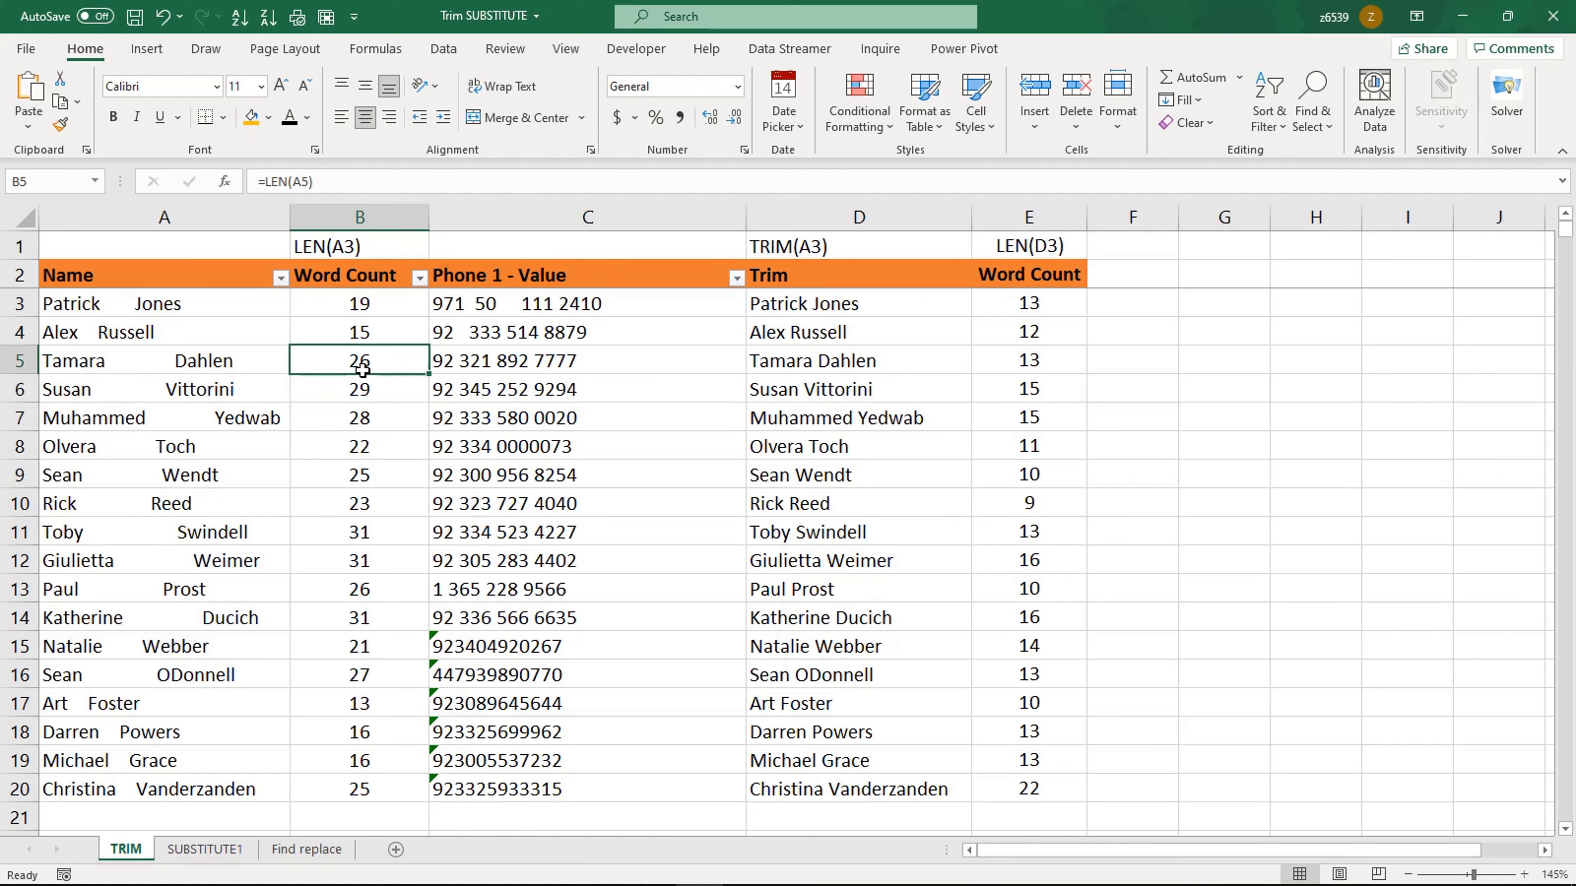
left_click(355, 442)
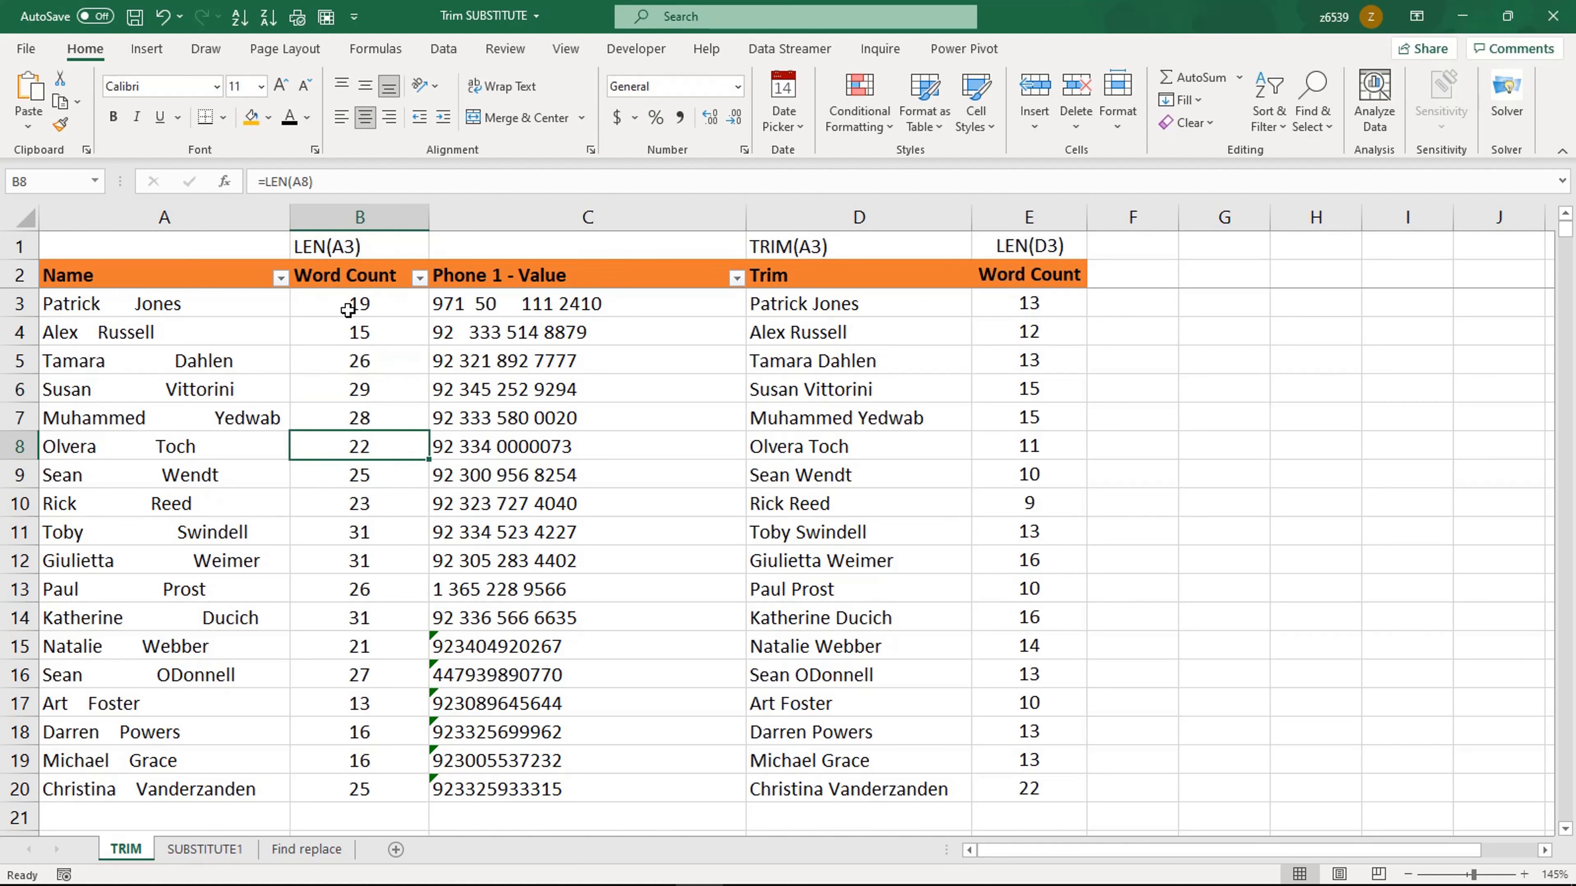
left_click_drag(171, 307, 186, 789)
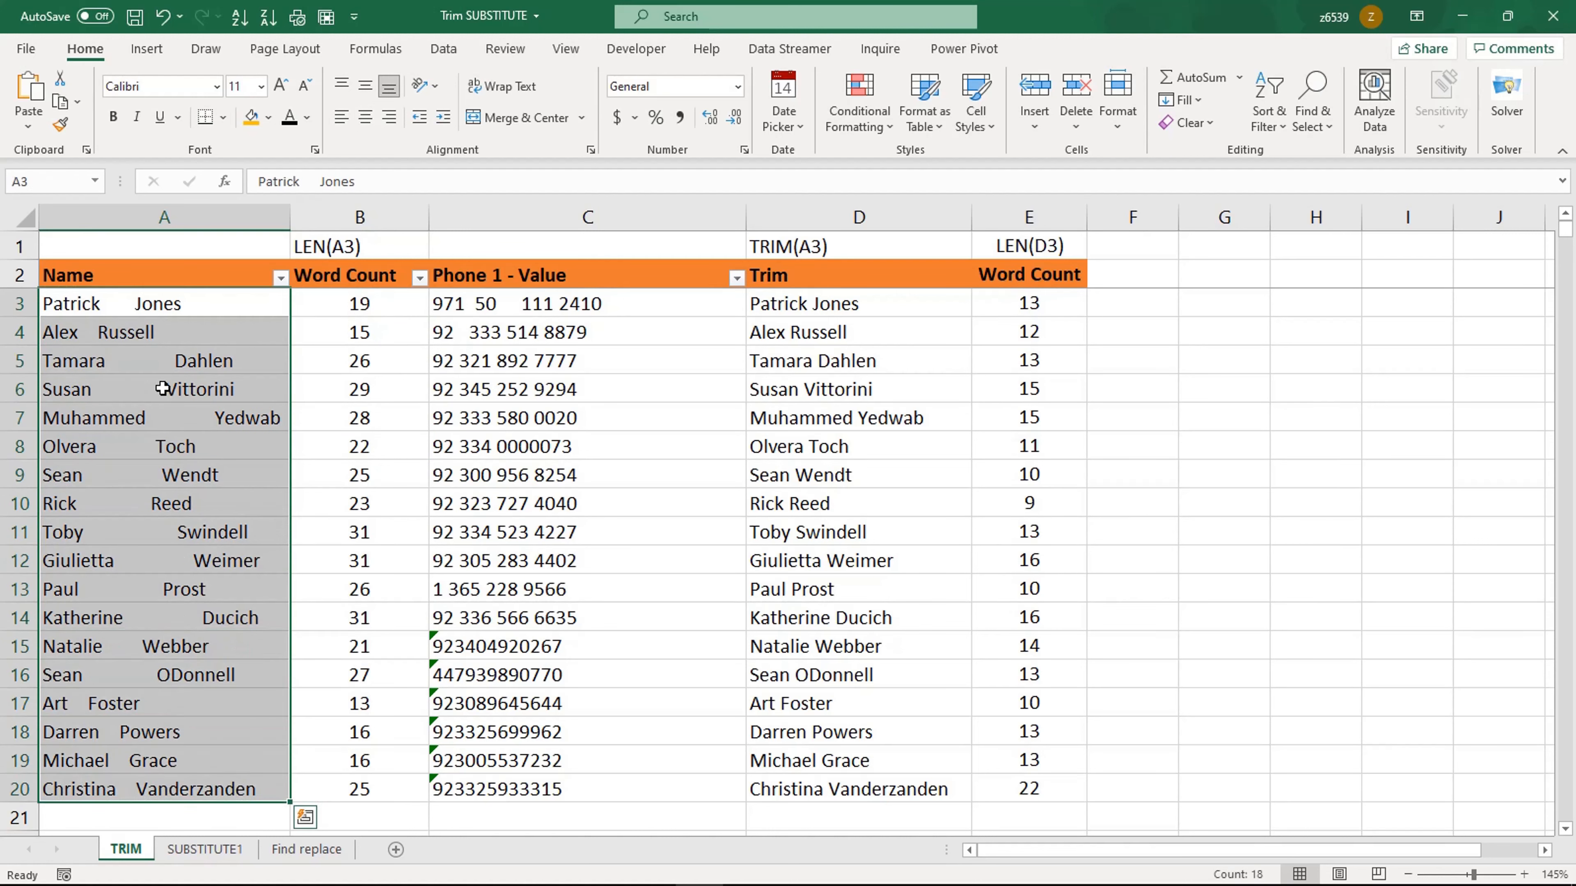
left_click(124, 309)
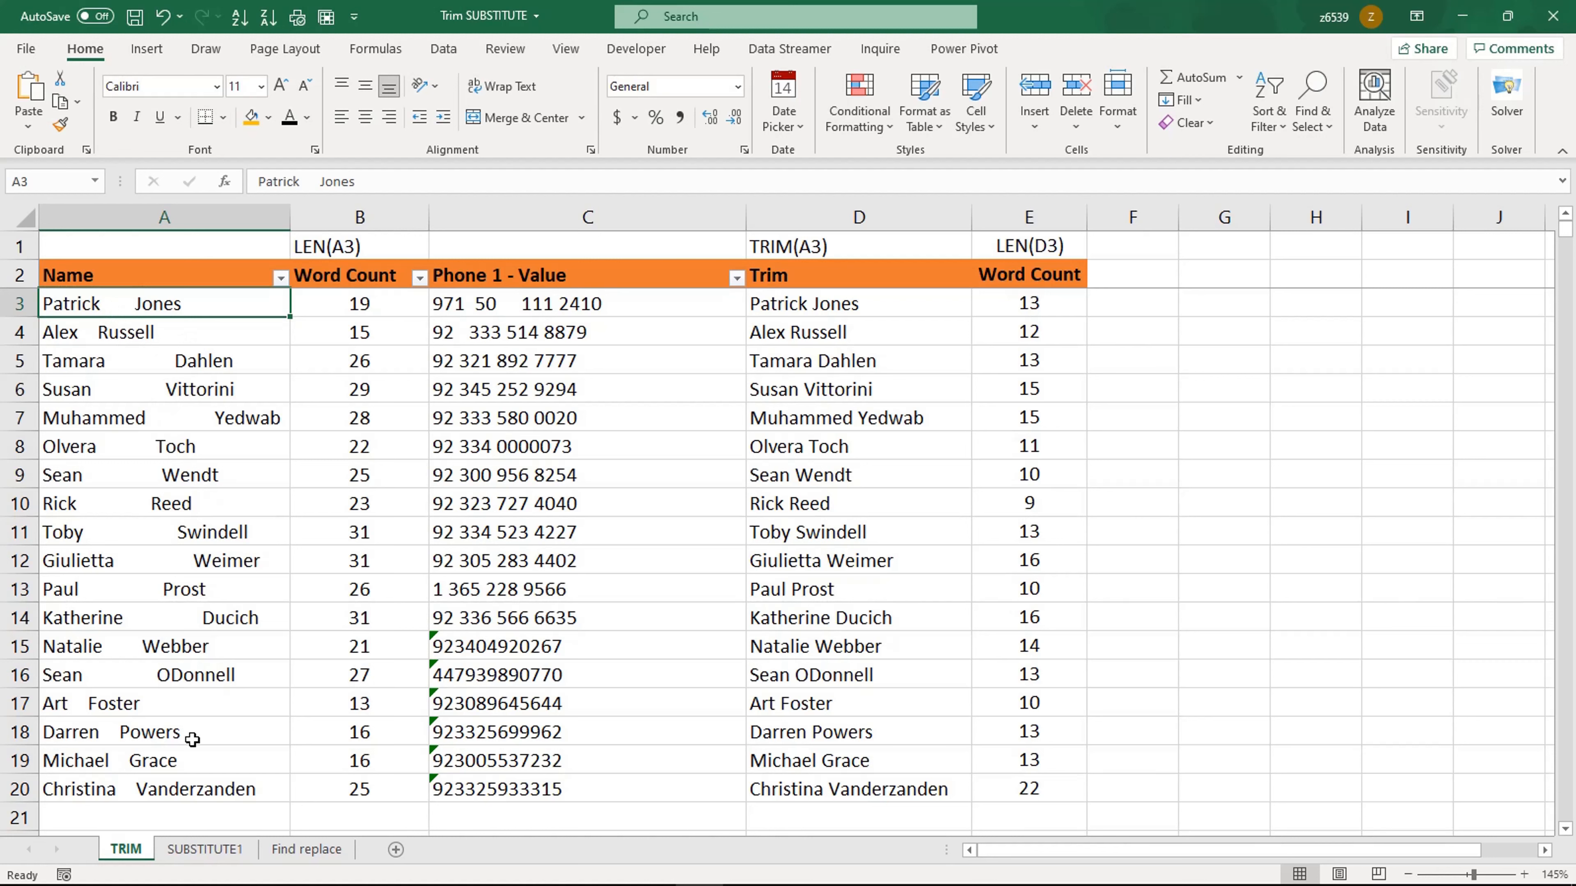
left_click(189, 584)
Step: Re-enter the formula =LEN(A3) in the first Word Count cell, B3
left_click(368, 302)
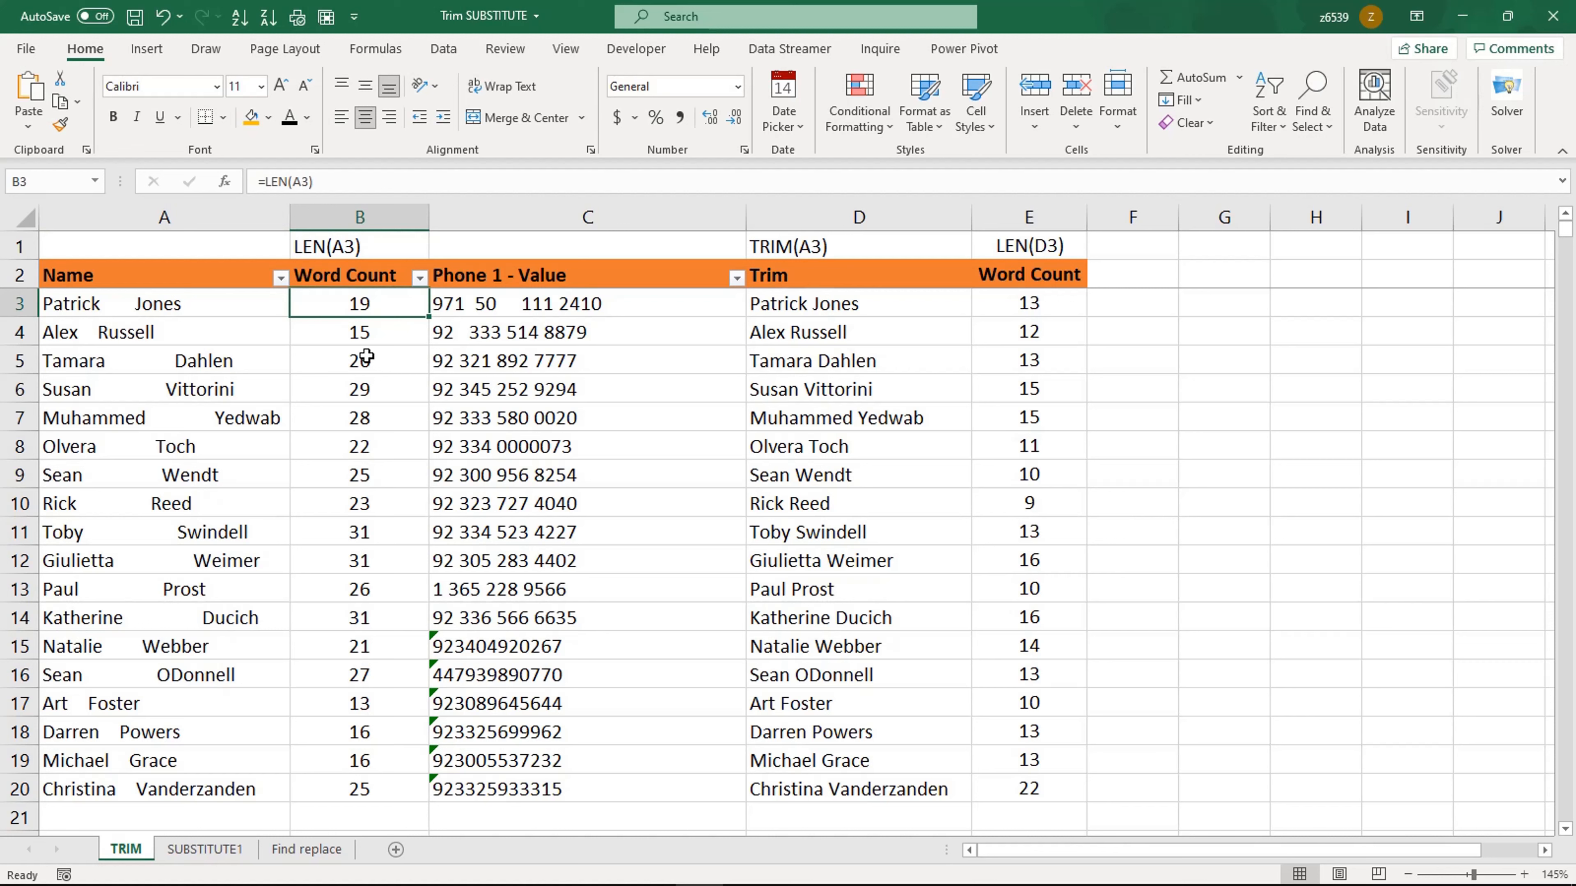
key("Delete")
type("=")
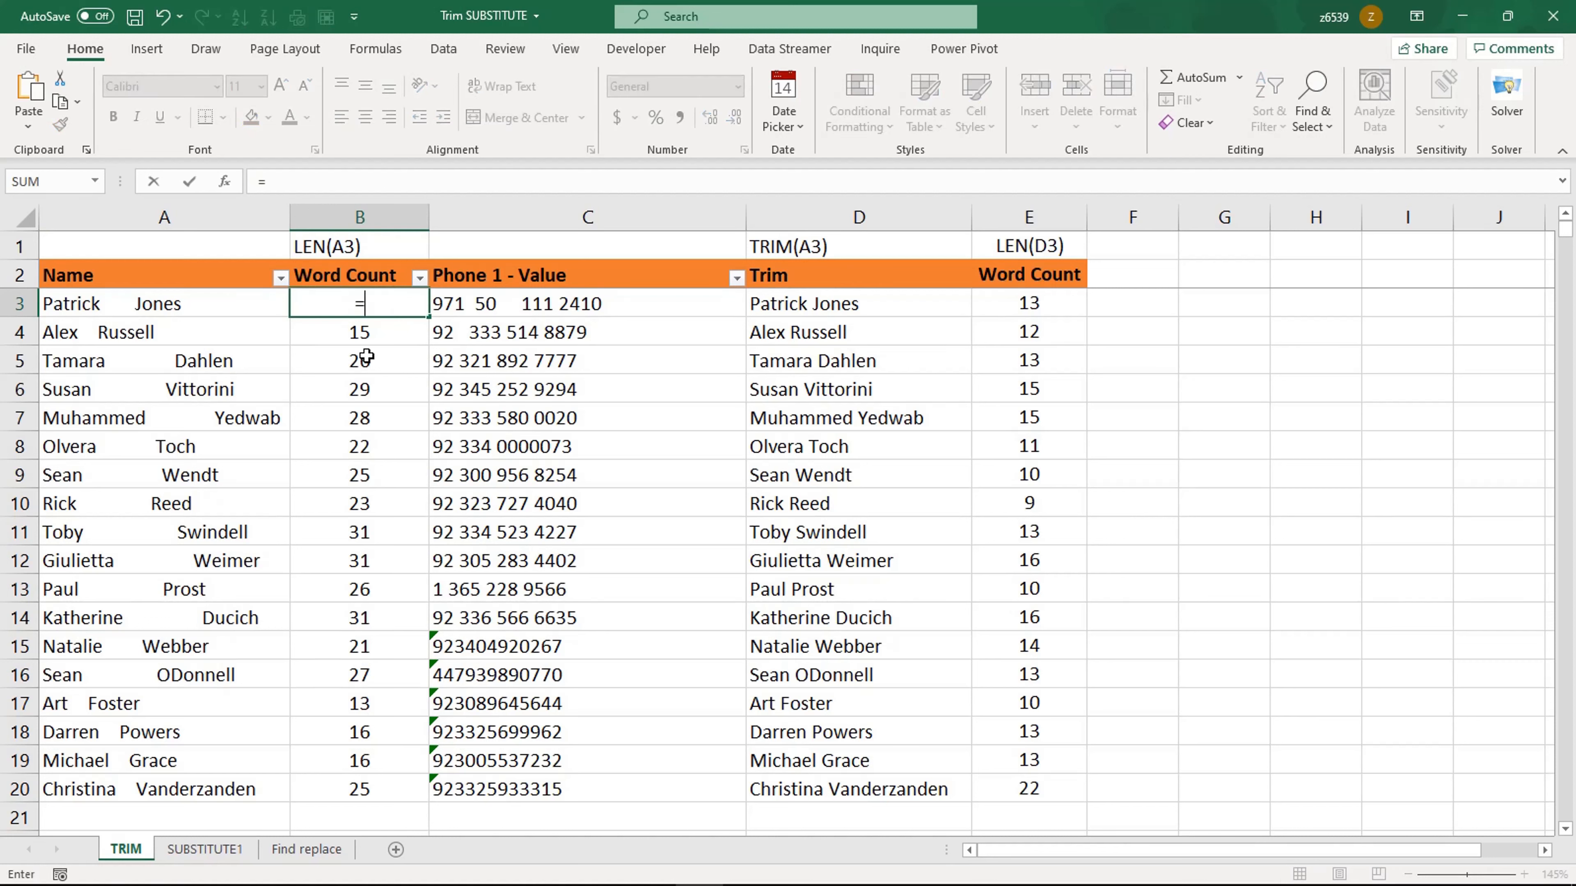
type("len")
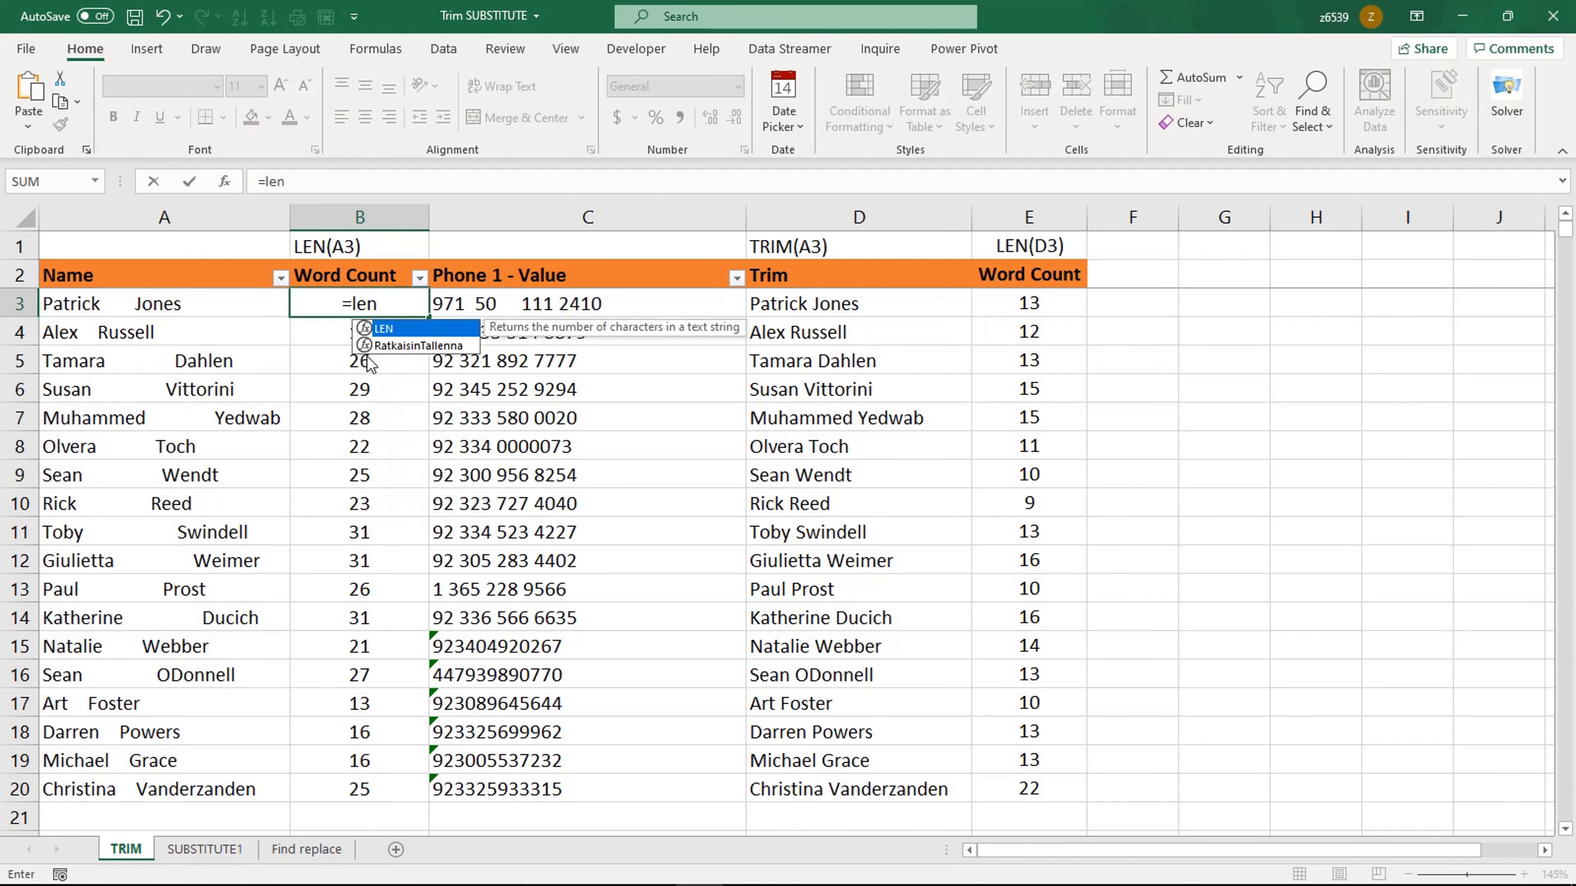
key("Tab")
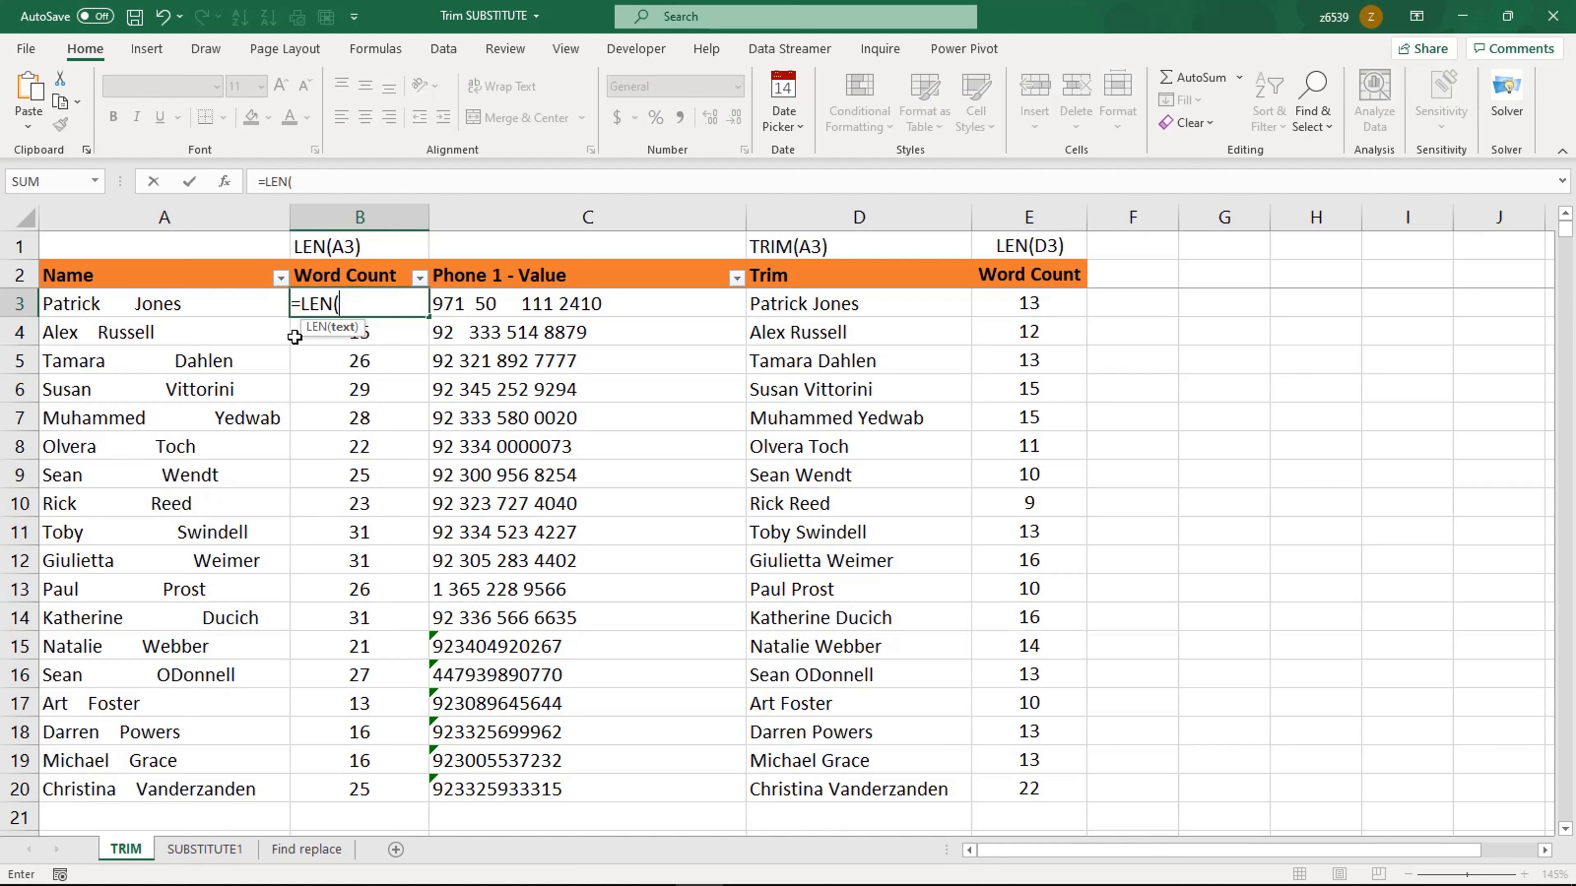
left_click(217, 306)
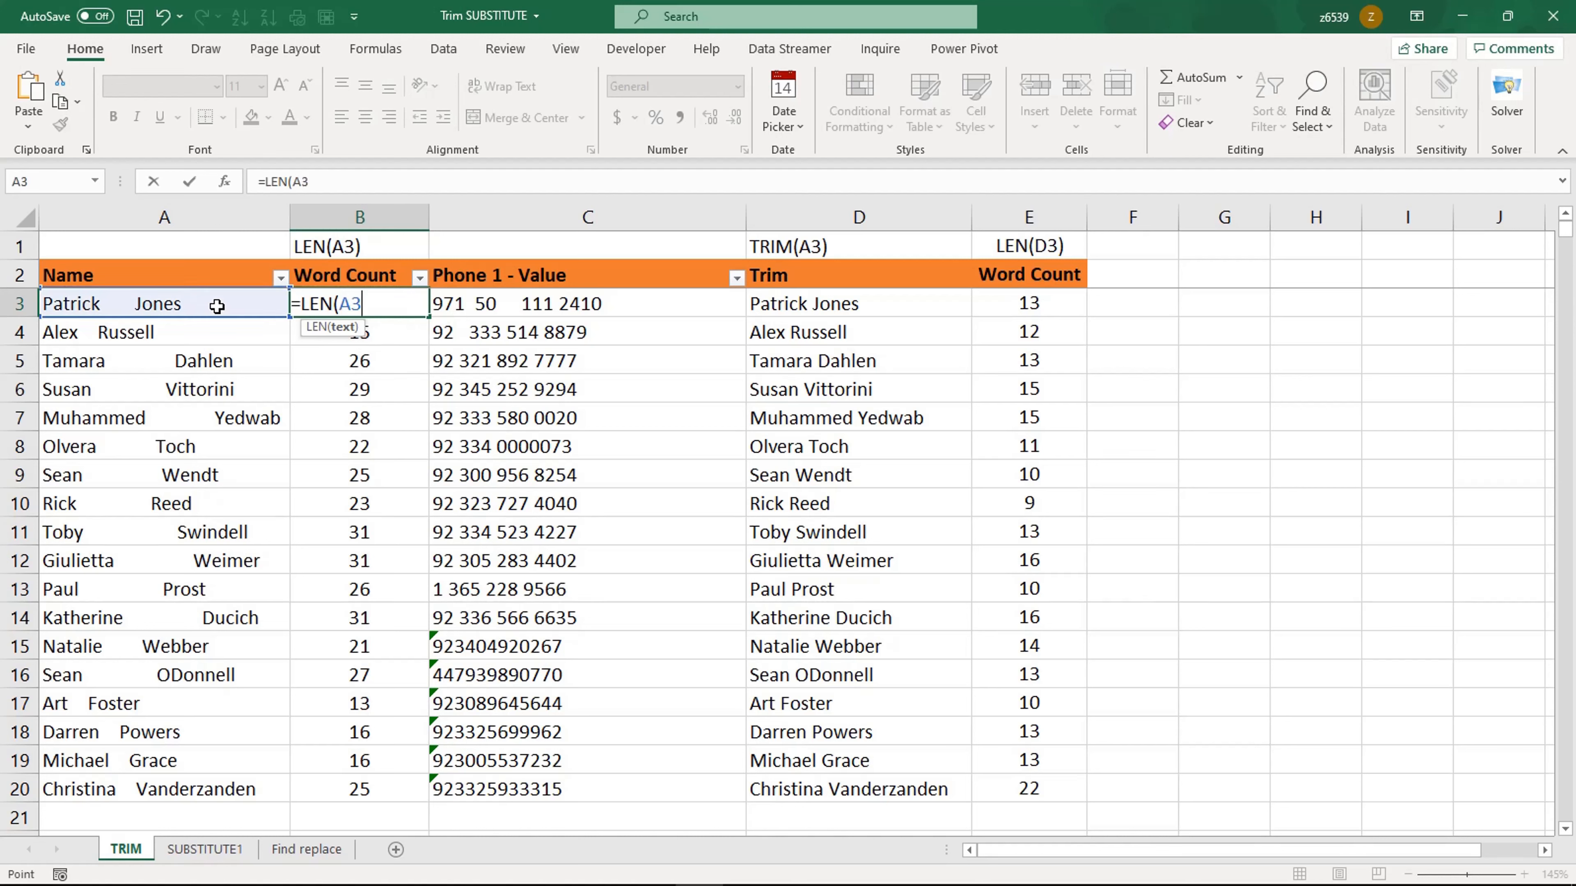
type(")")
key("Return")
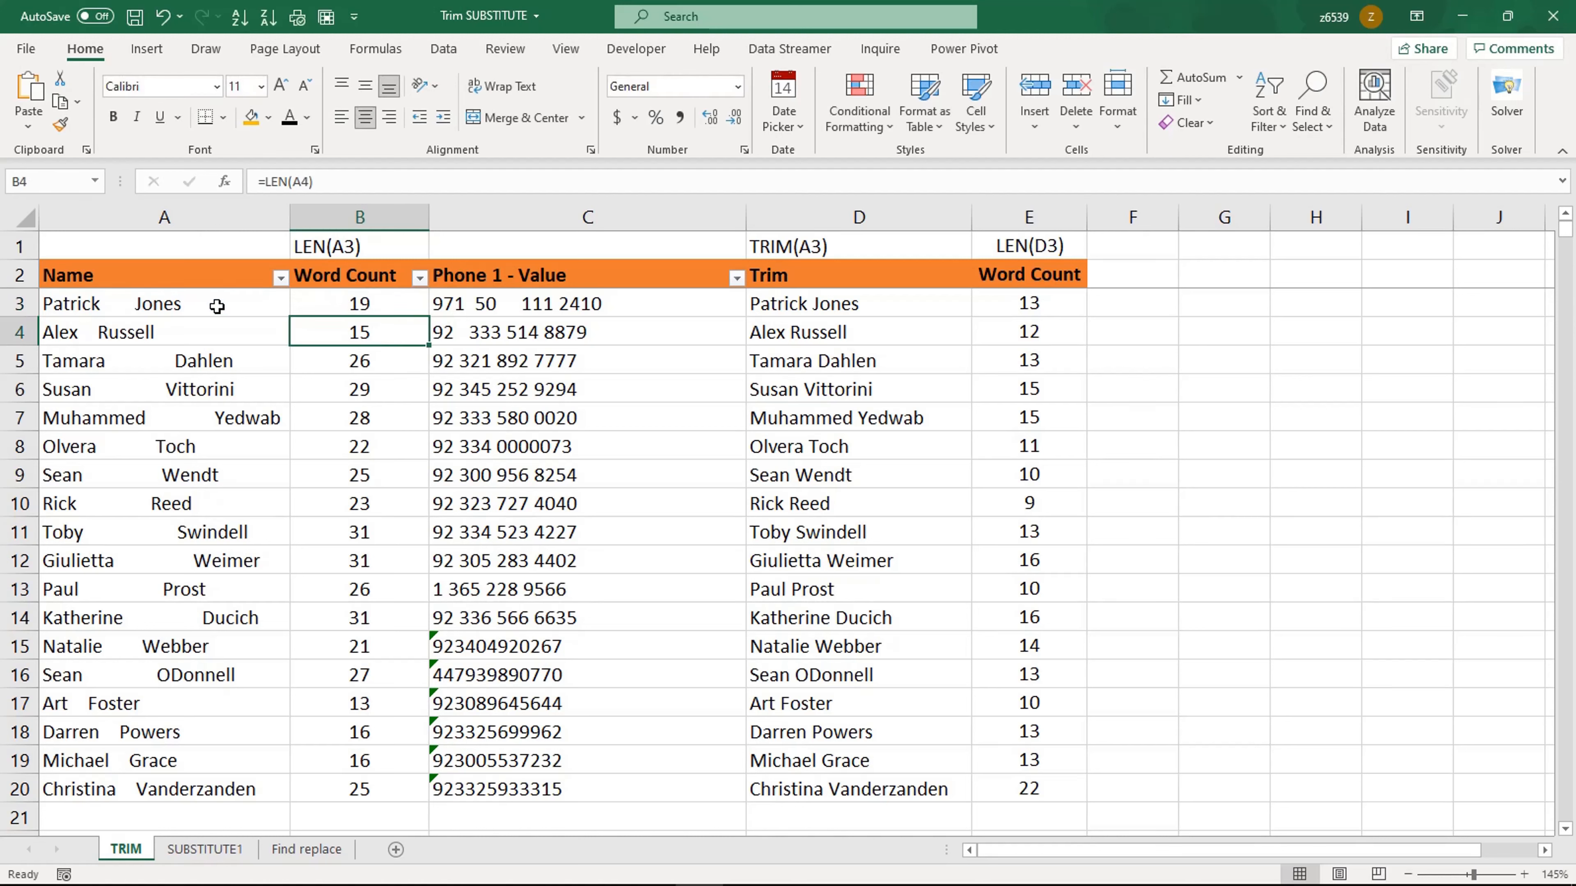
Step: Fill the LEN formula from B3 down to B20 and check the copied cells
left_click(391, 313)
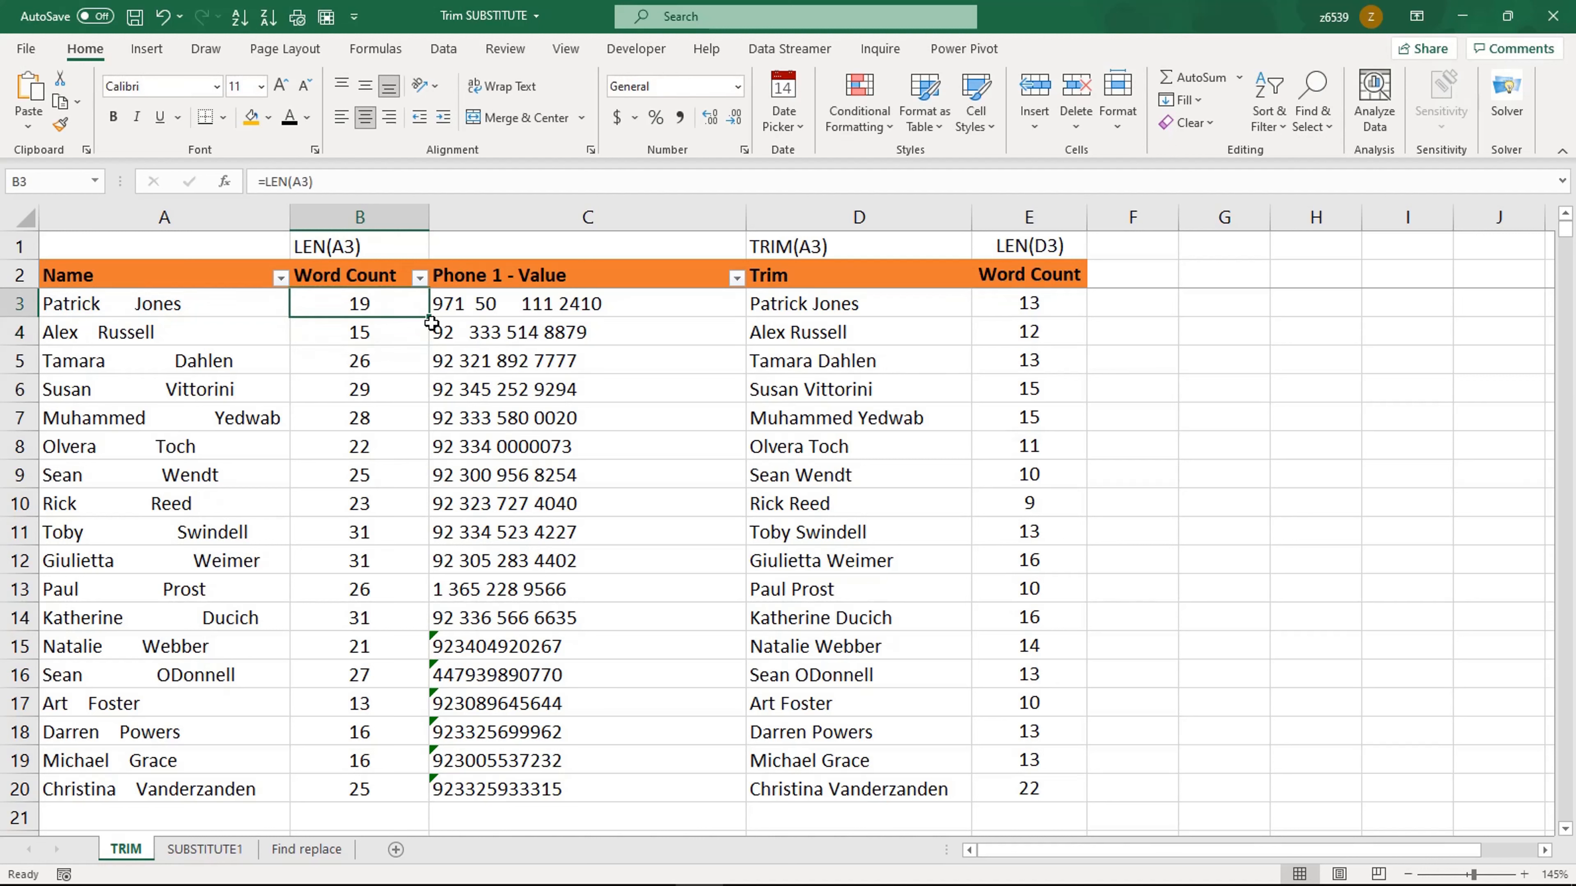
left_click_drag(428, 319, 412, 796)
left_click(400, 621)
left_click(370, 316)
left_click(376, 337)
left_click(376, 365)
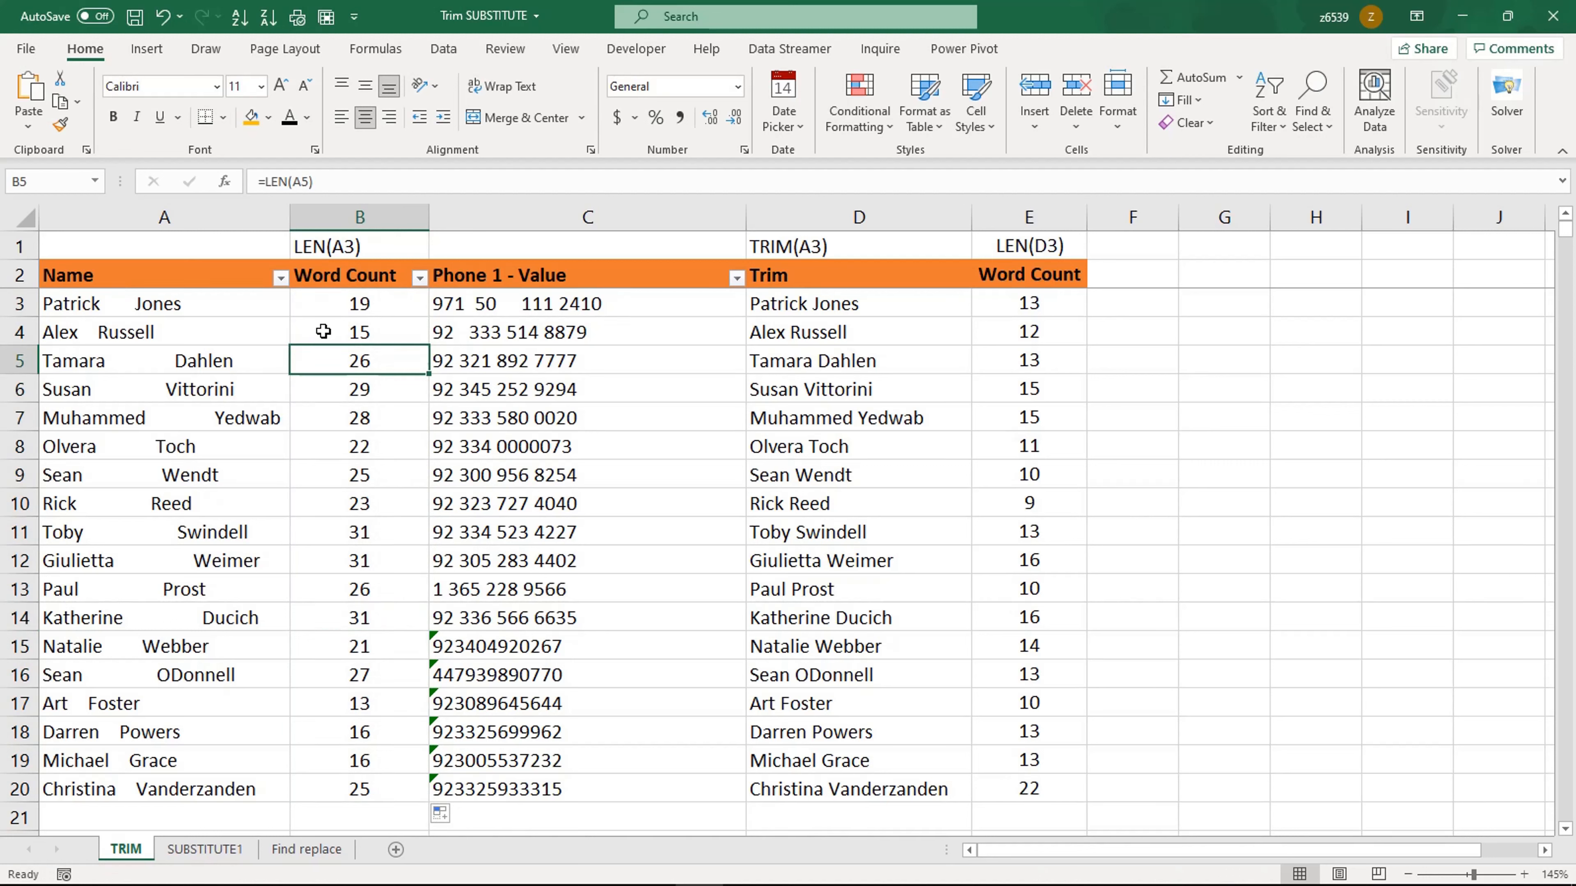
left_click(345, 301)
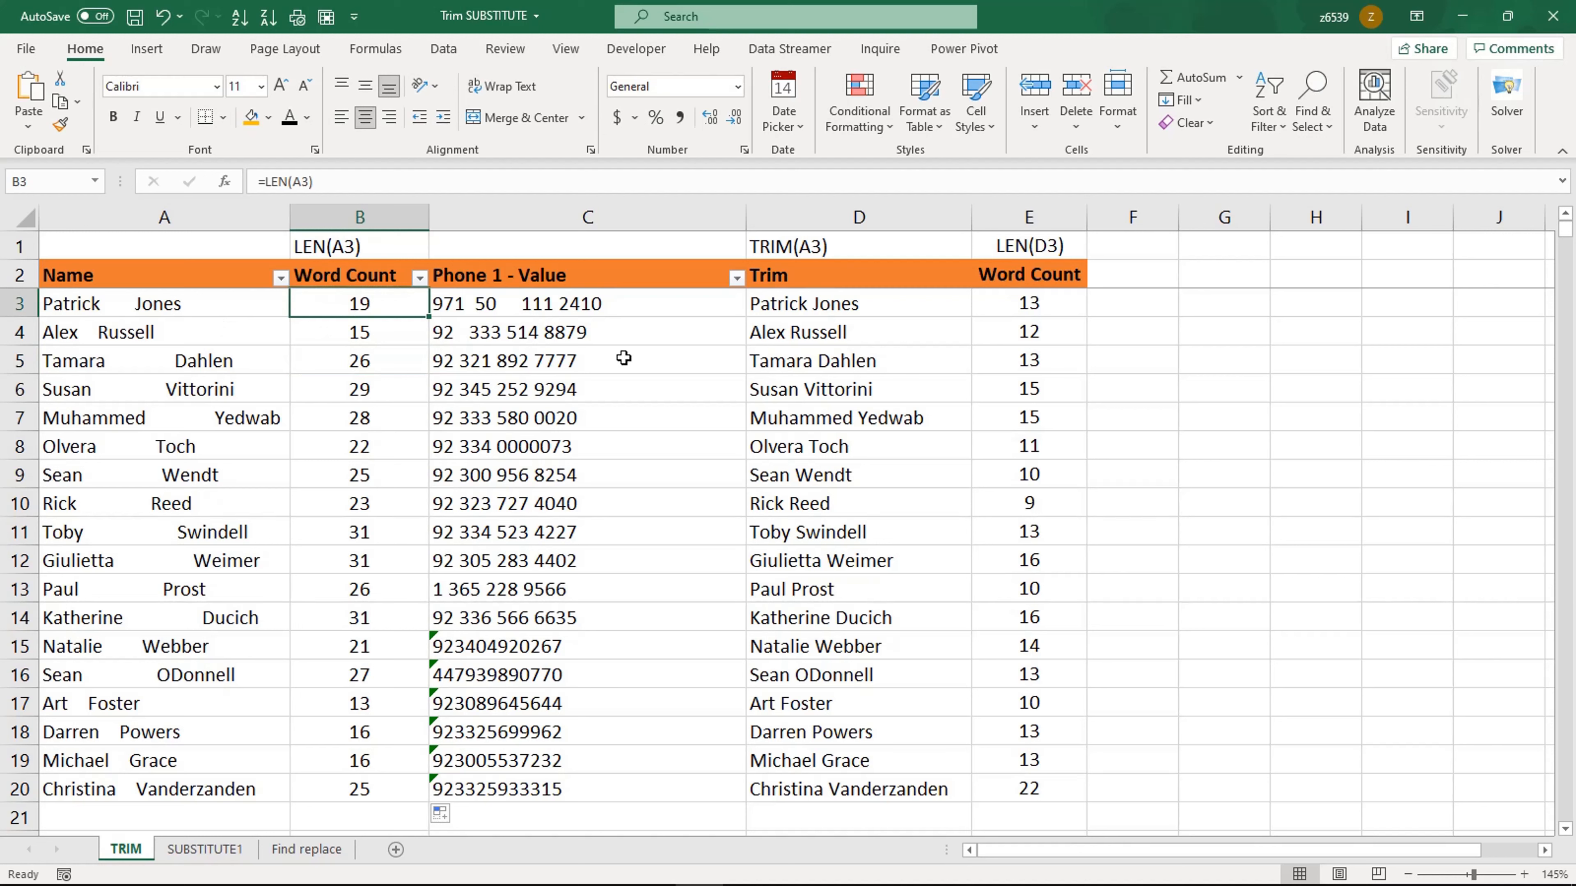
Step: Examine the TRIM and LEN formulas in the Trim and second Word Count columns
left_click(807, 305)
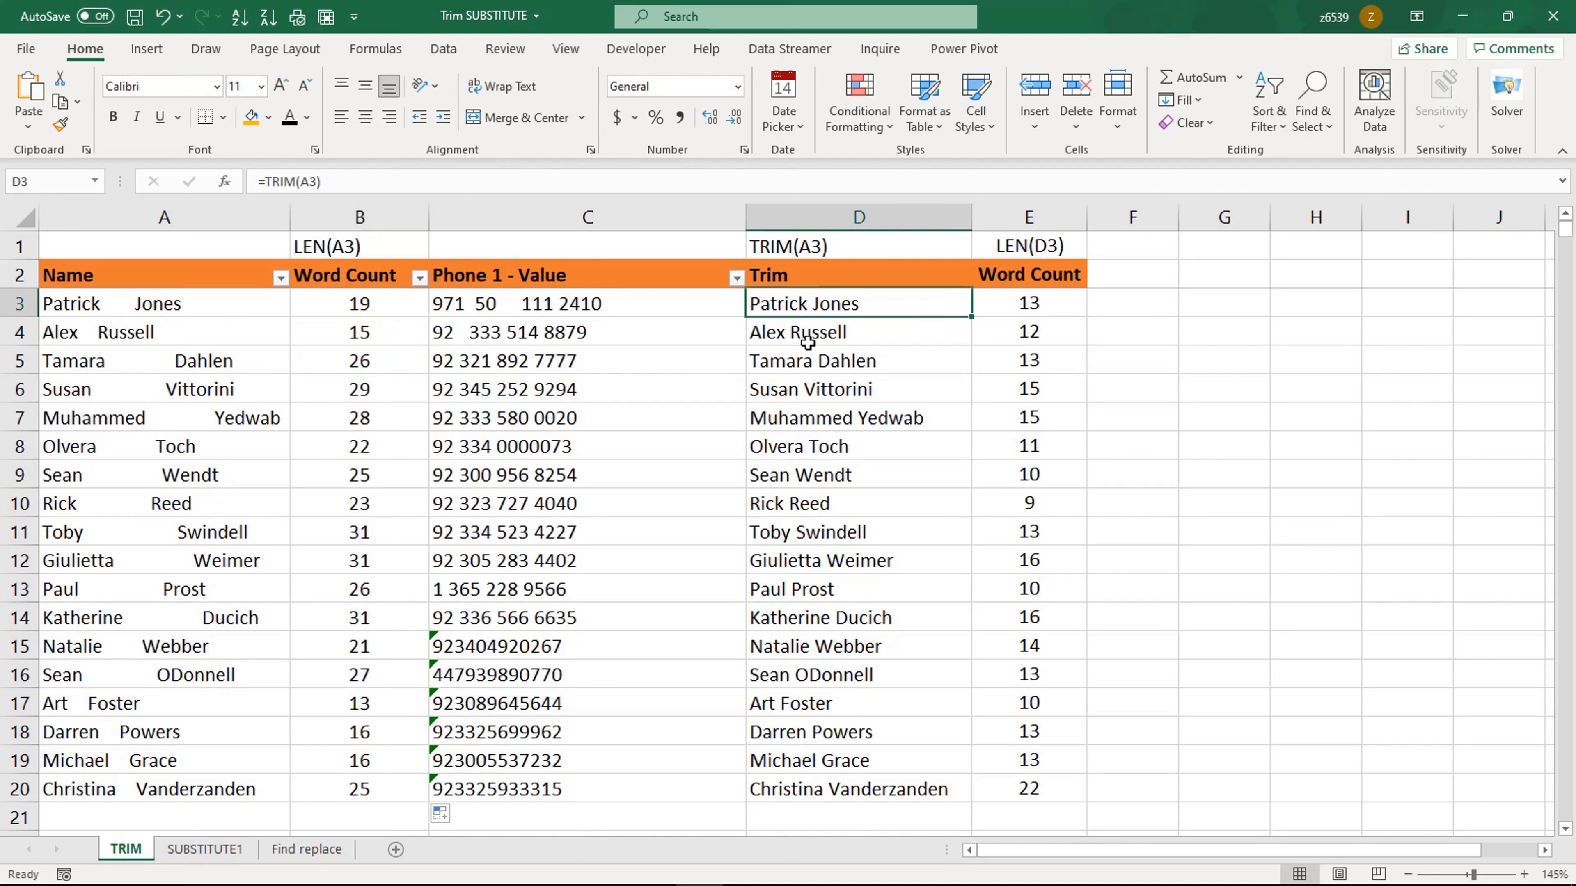
left_click(1016, 312)
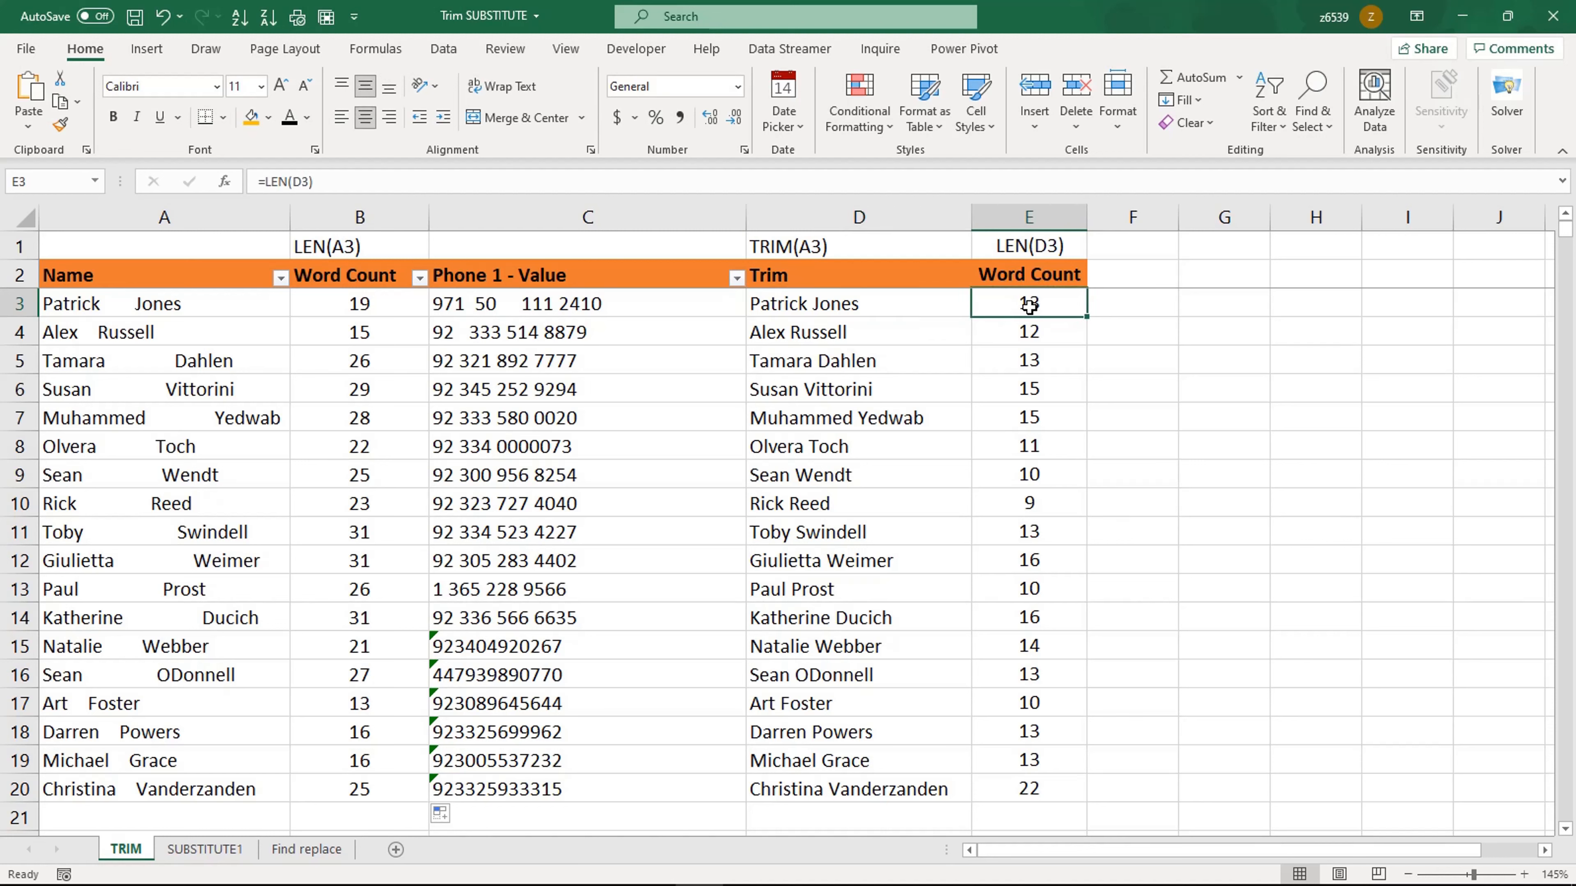
left_click(1015, 354)
left_click(1019, 311)
left_click(869, 310)
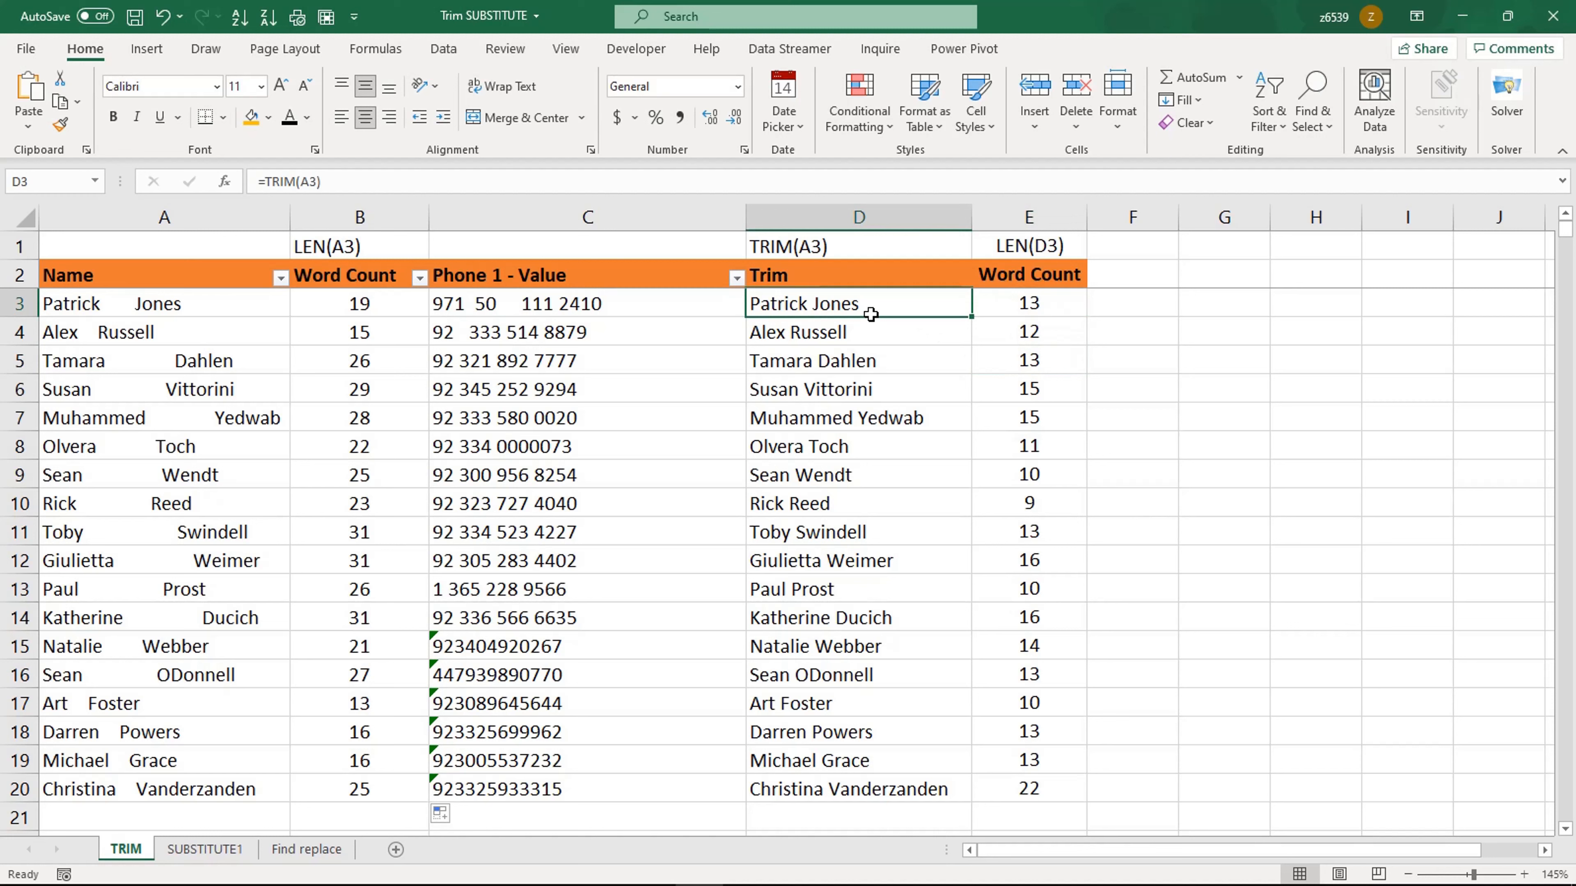
left_click(375, 315)
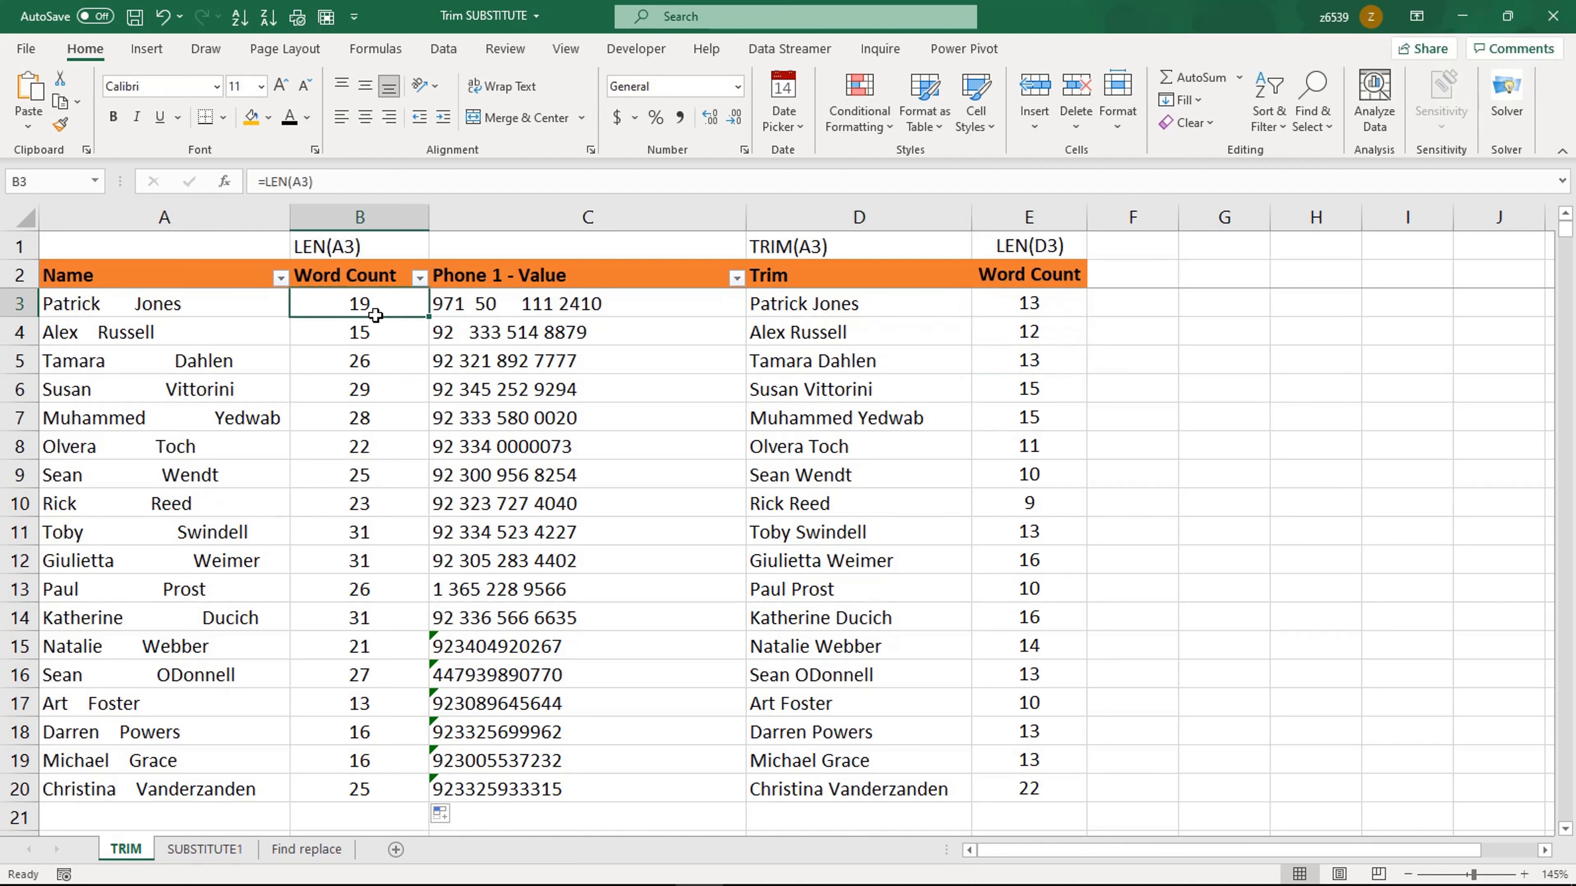
left_click(1055, 311)
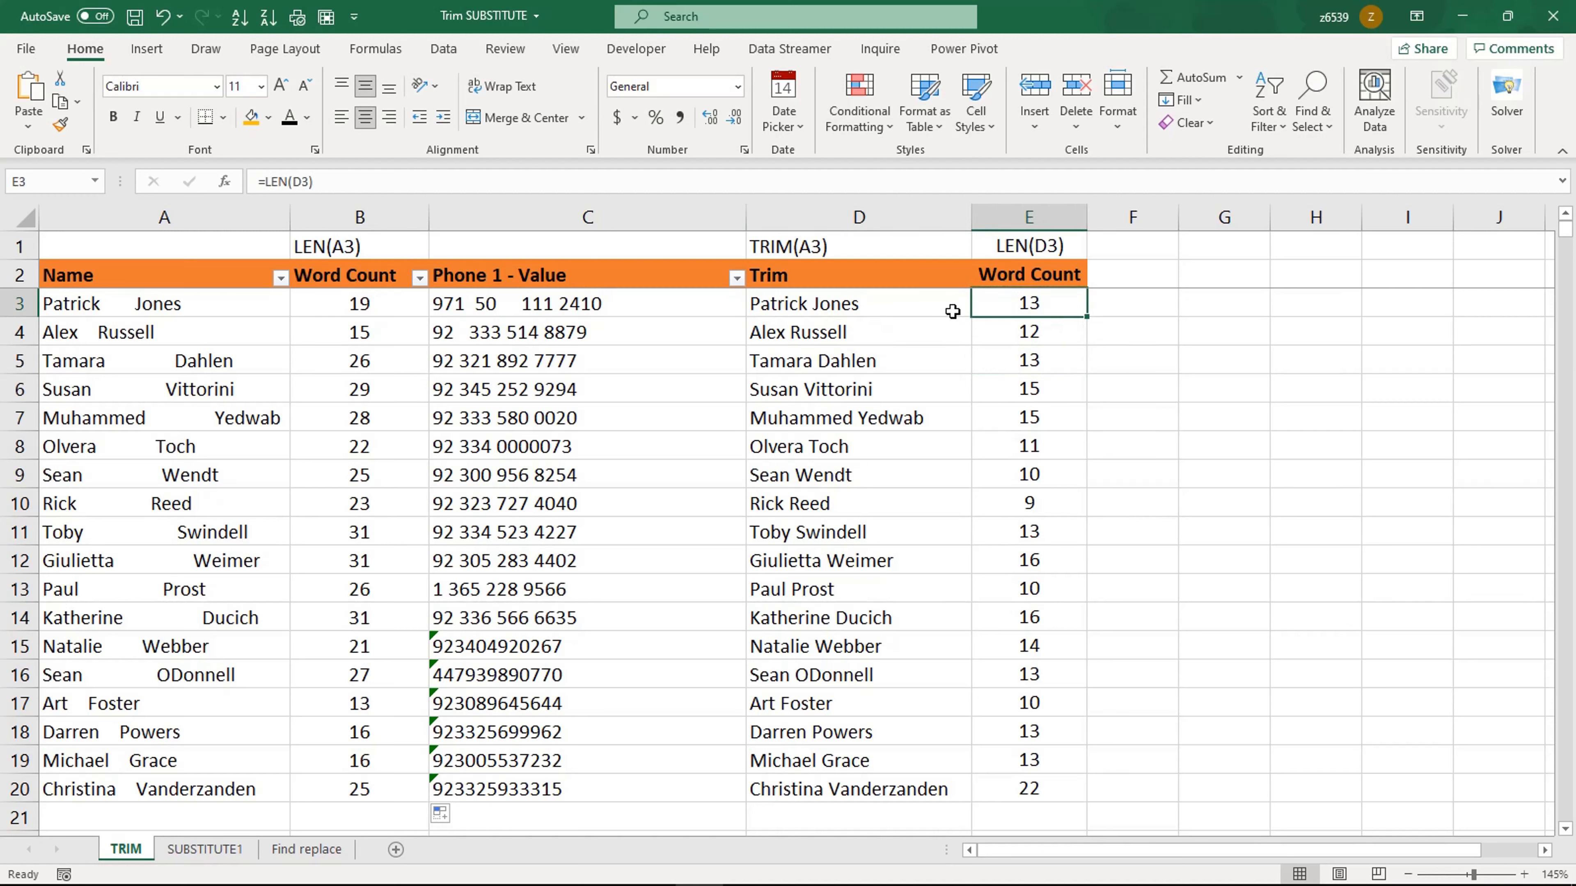
Step: Enter =B3-E3 in F3 to count removed spaces and fill it down to row 20
left_click(1125, 311)
type("=")
left_click(332, 308)
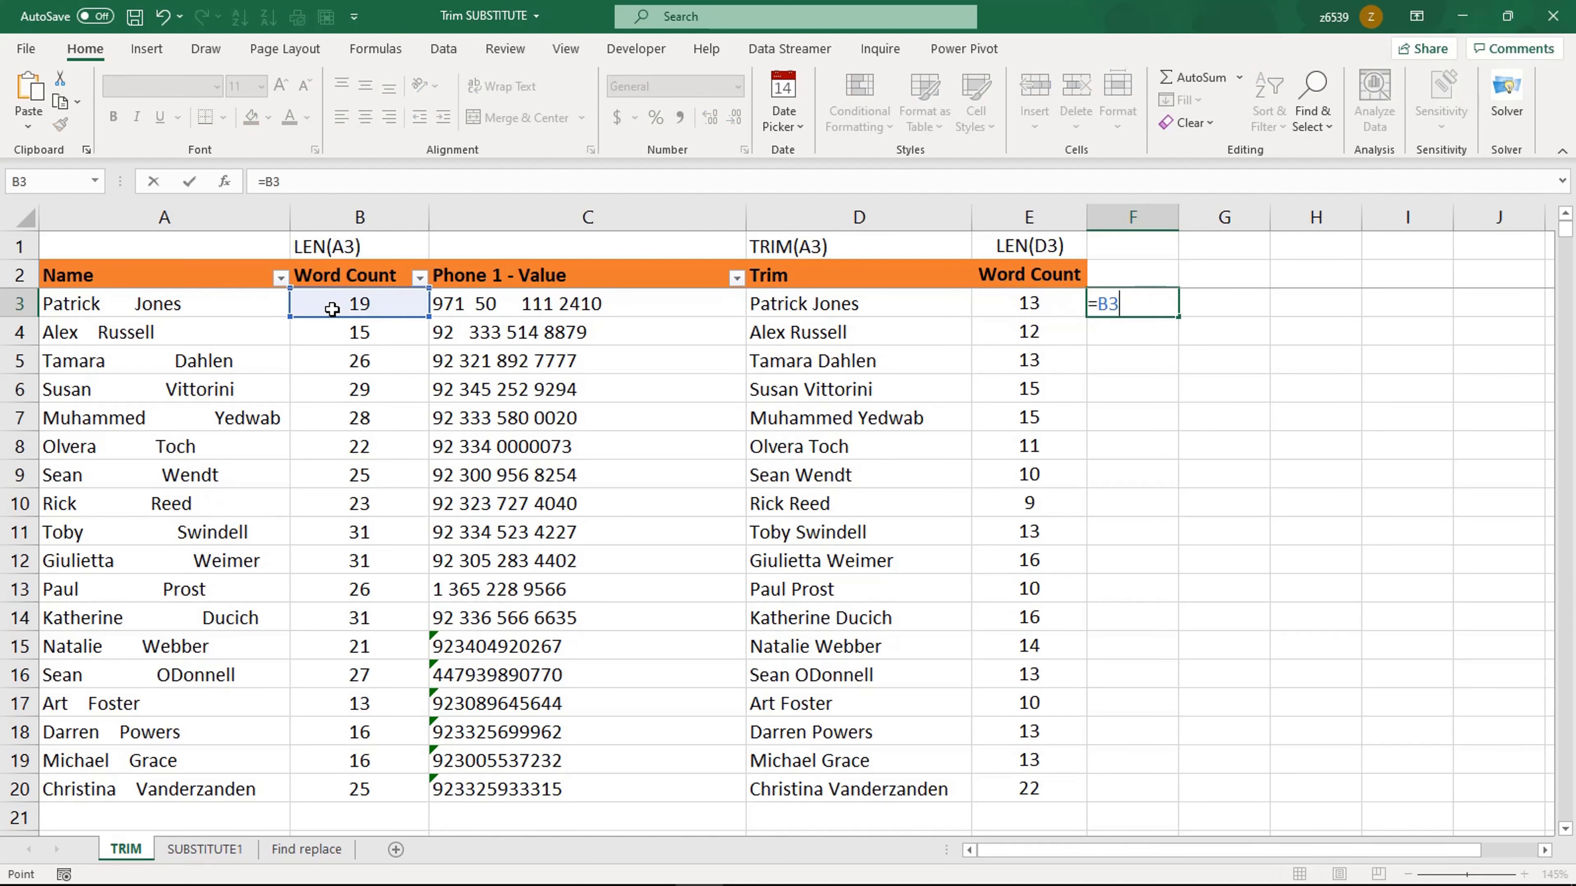
type("-")
left_click(1017, 310)
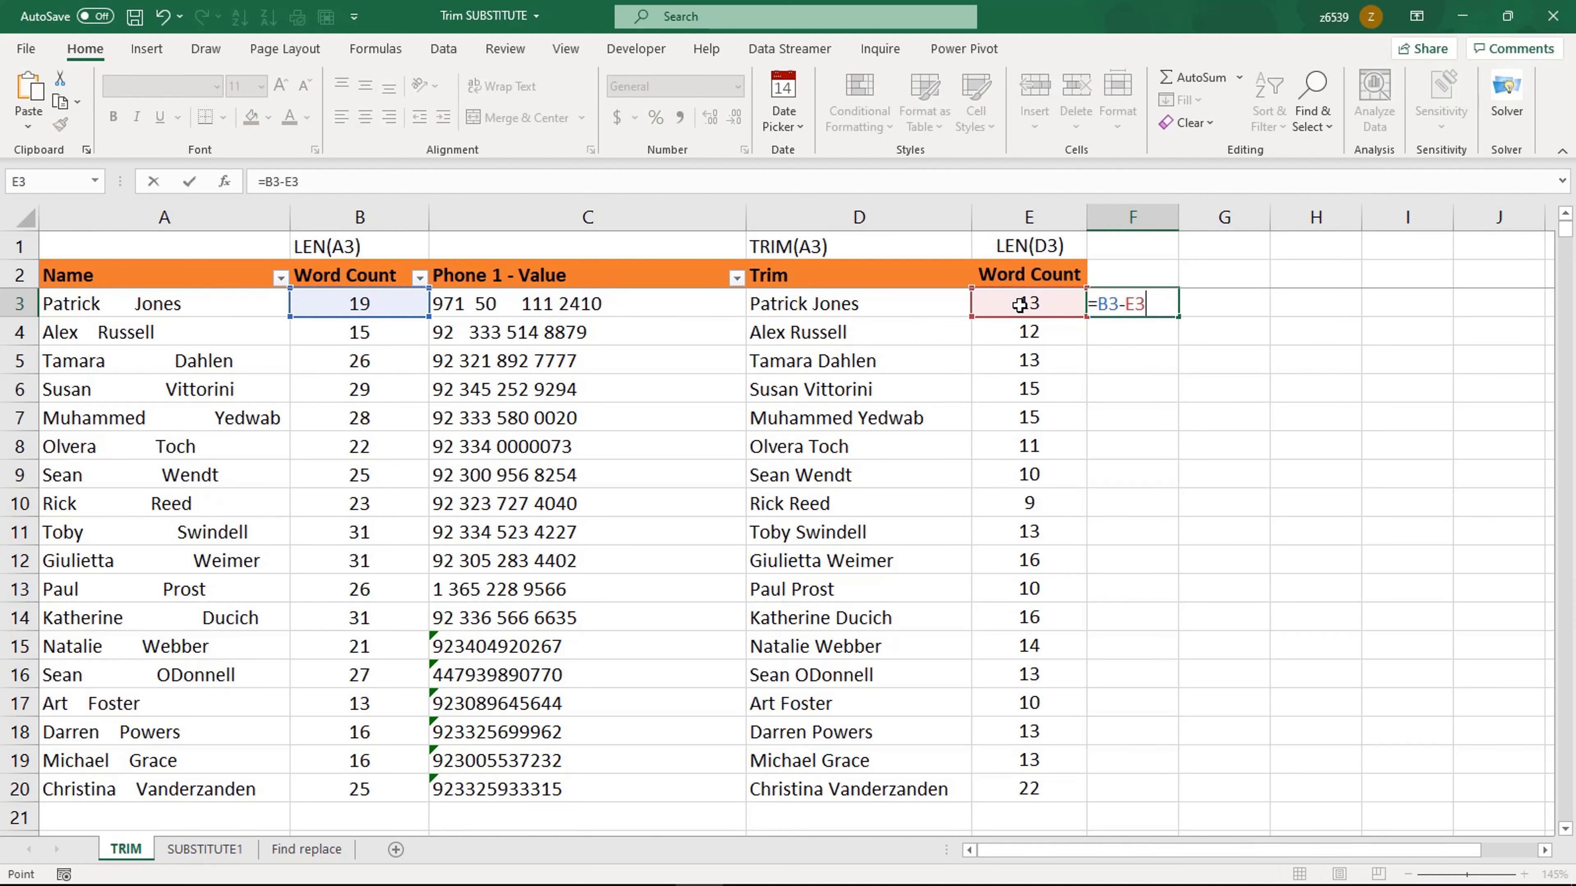
key("Return")
left_click(1152, 304)
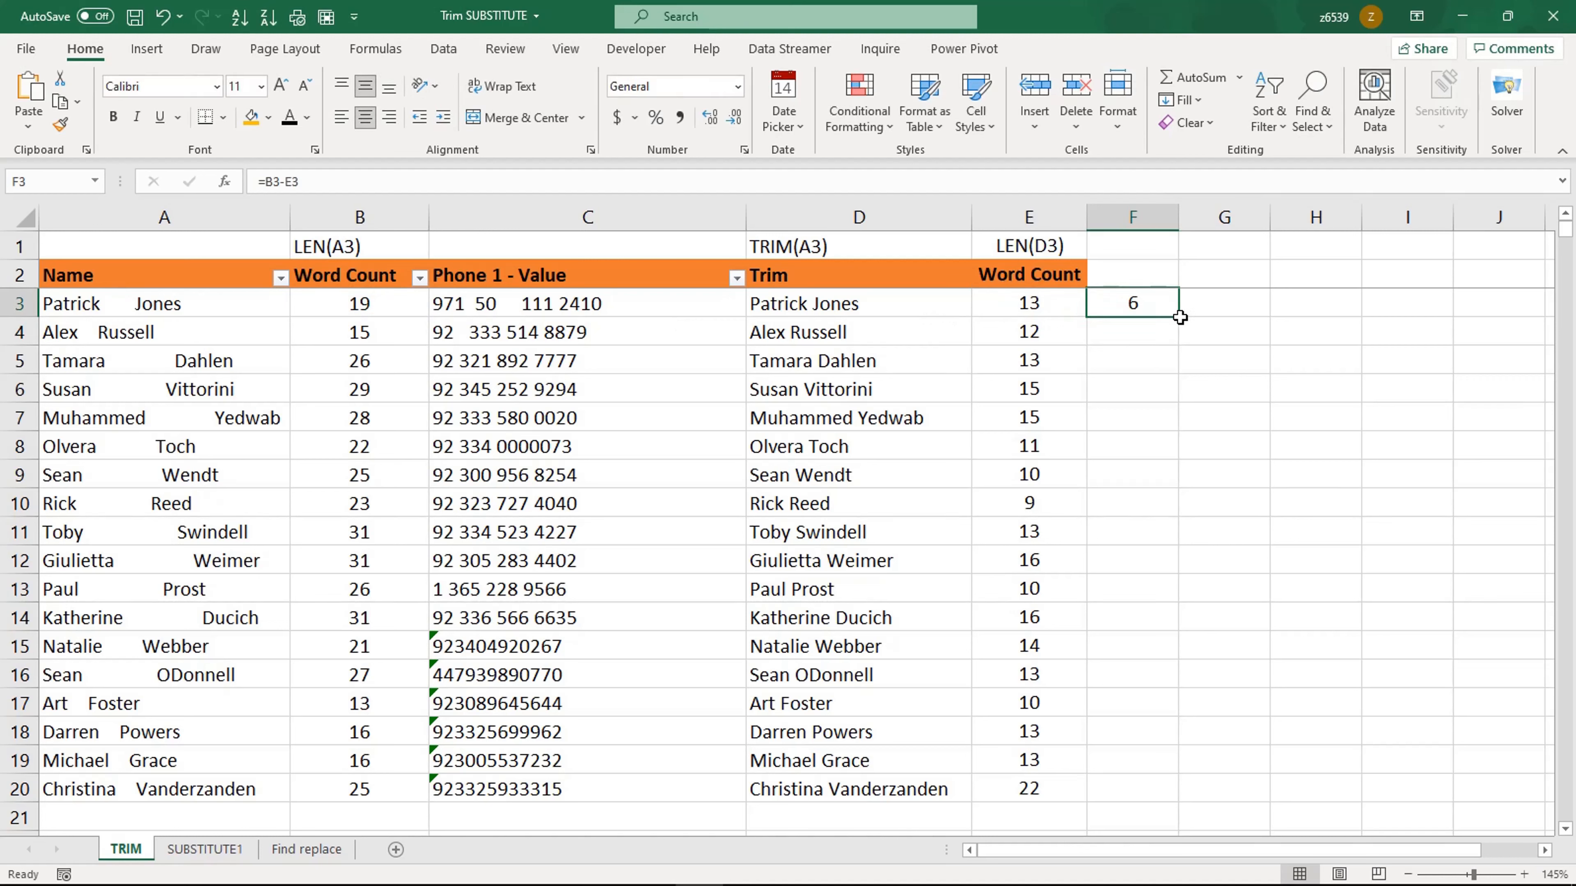
double_click(1179, 317)
left_click(1116, 418)
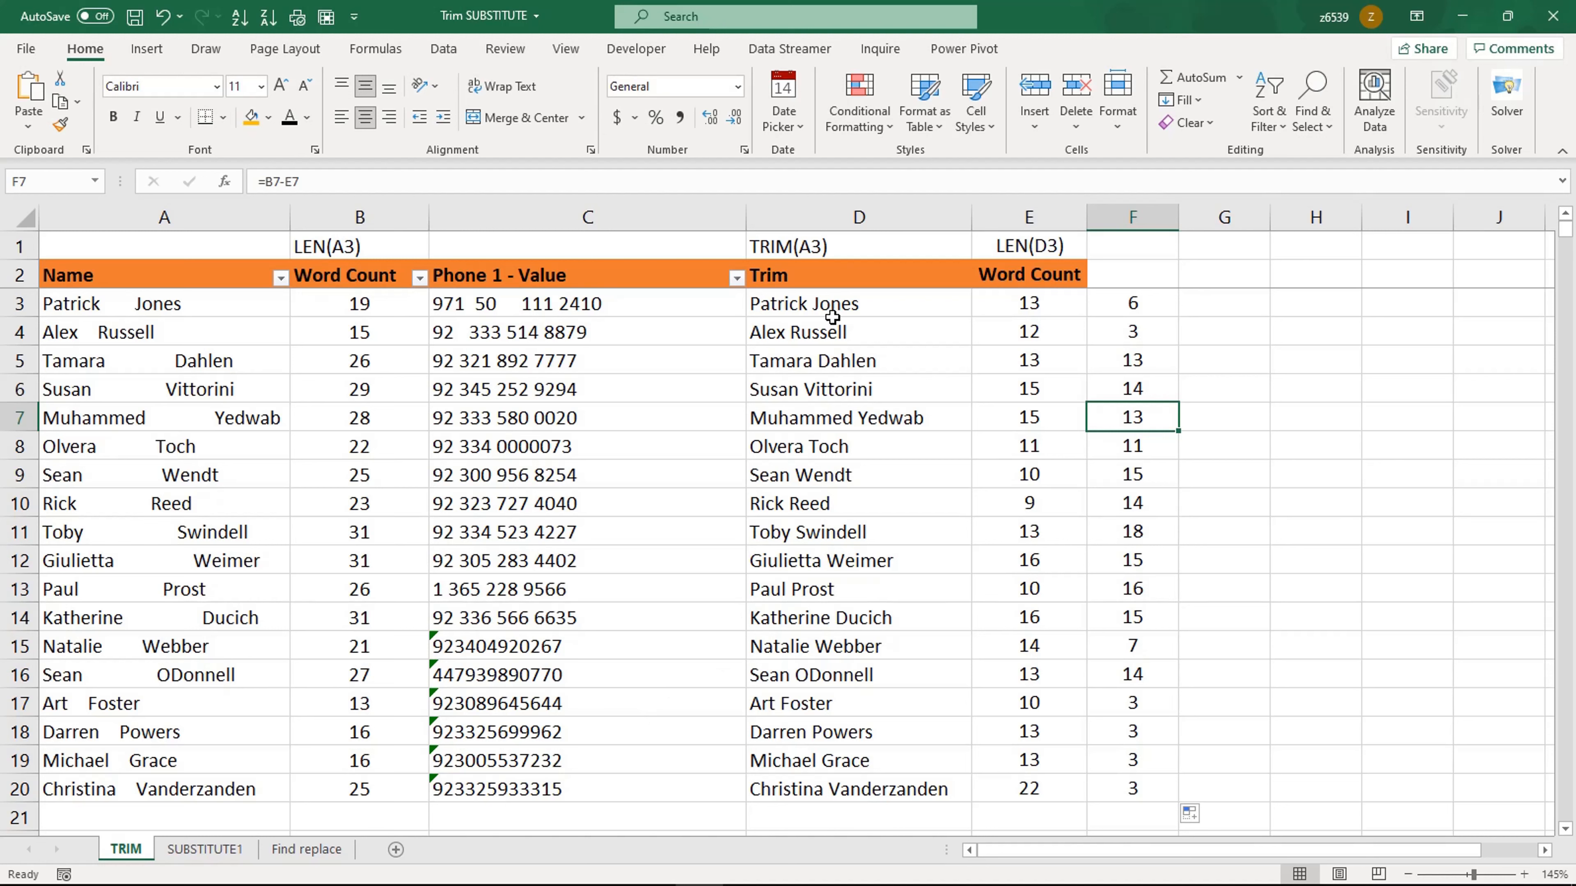
Step: Clear the TRIM results in the Trim column, D3 through D20
left_click_drag(828, 307, 821, 792)
key("Delete")
left_click(806, 447)
left_click(790, 312)
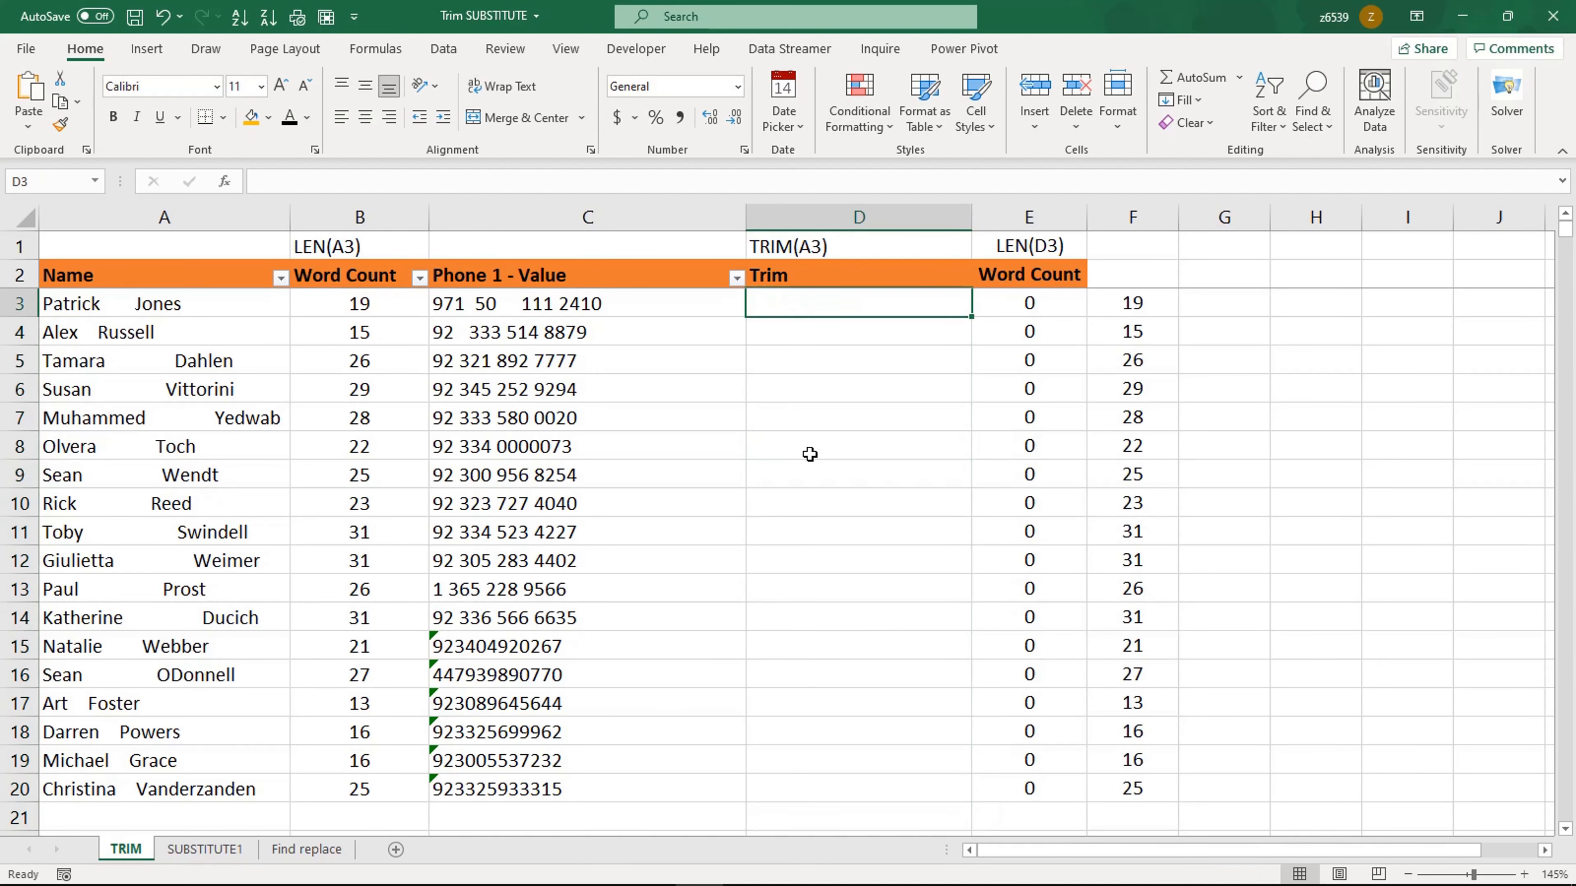
Step: Enter =TRIM(A3) in D3, fill it down to row 20, and check several trimmed cells
type("=trim")
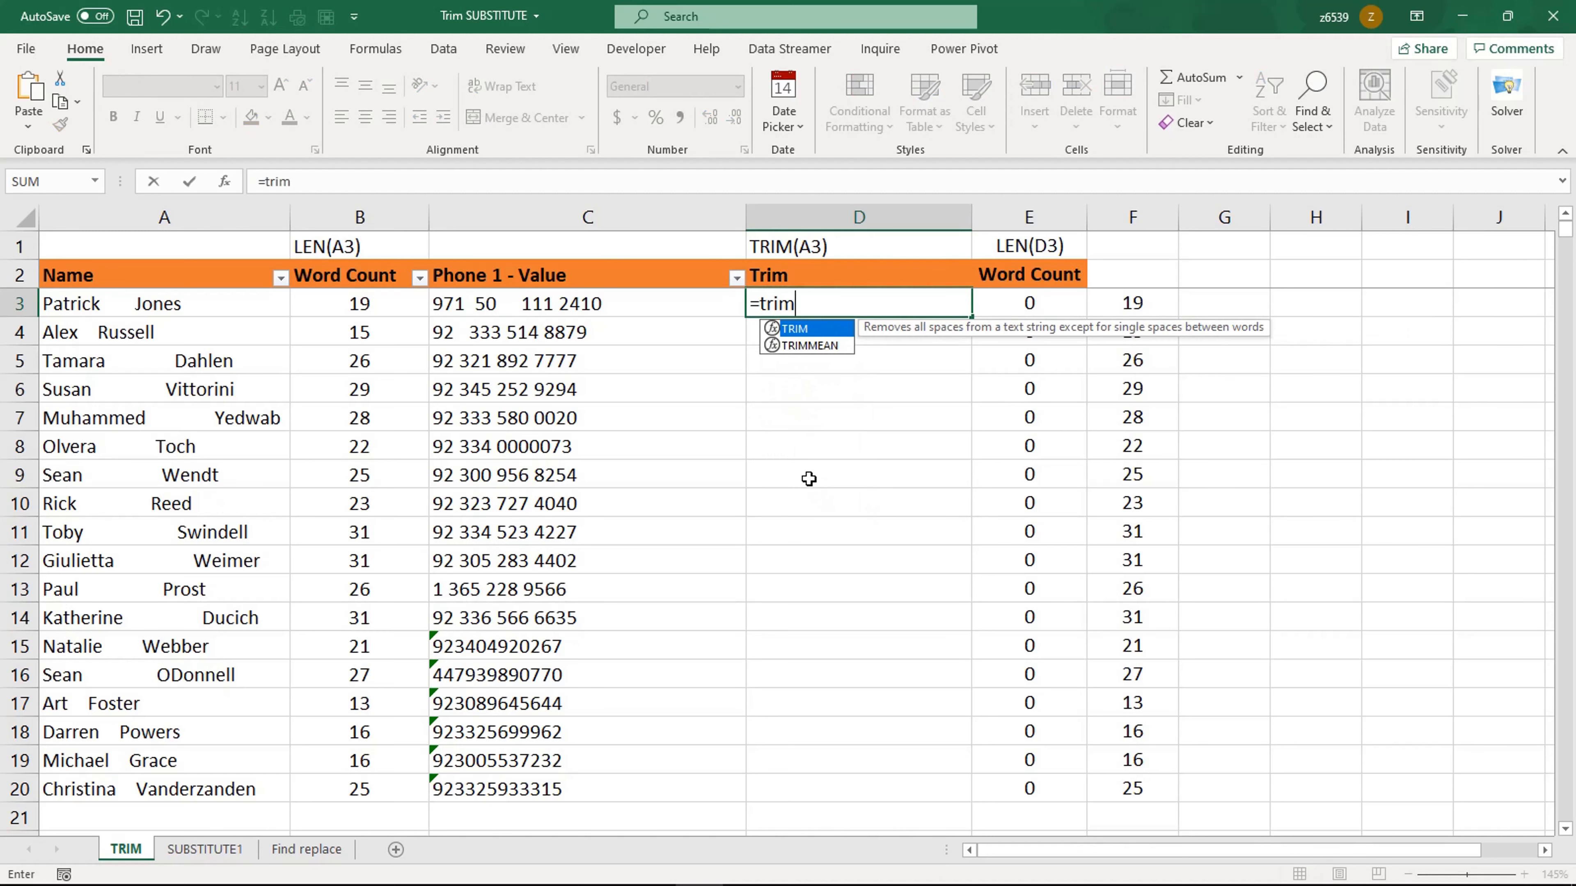
key("Tab")
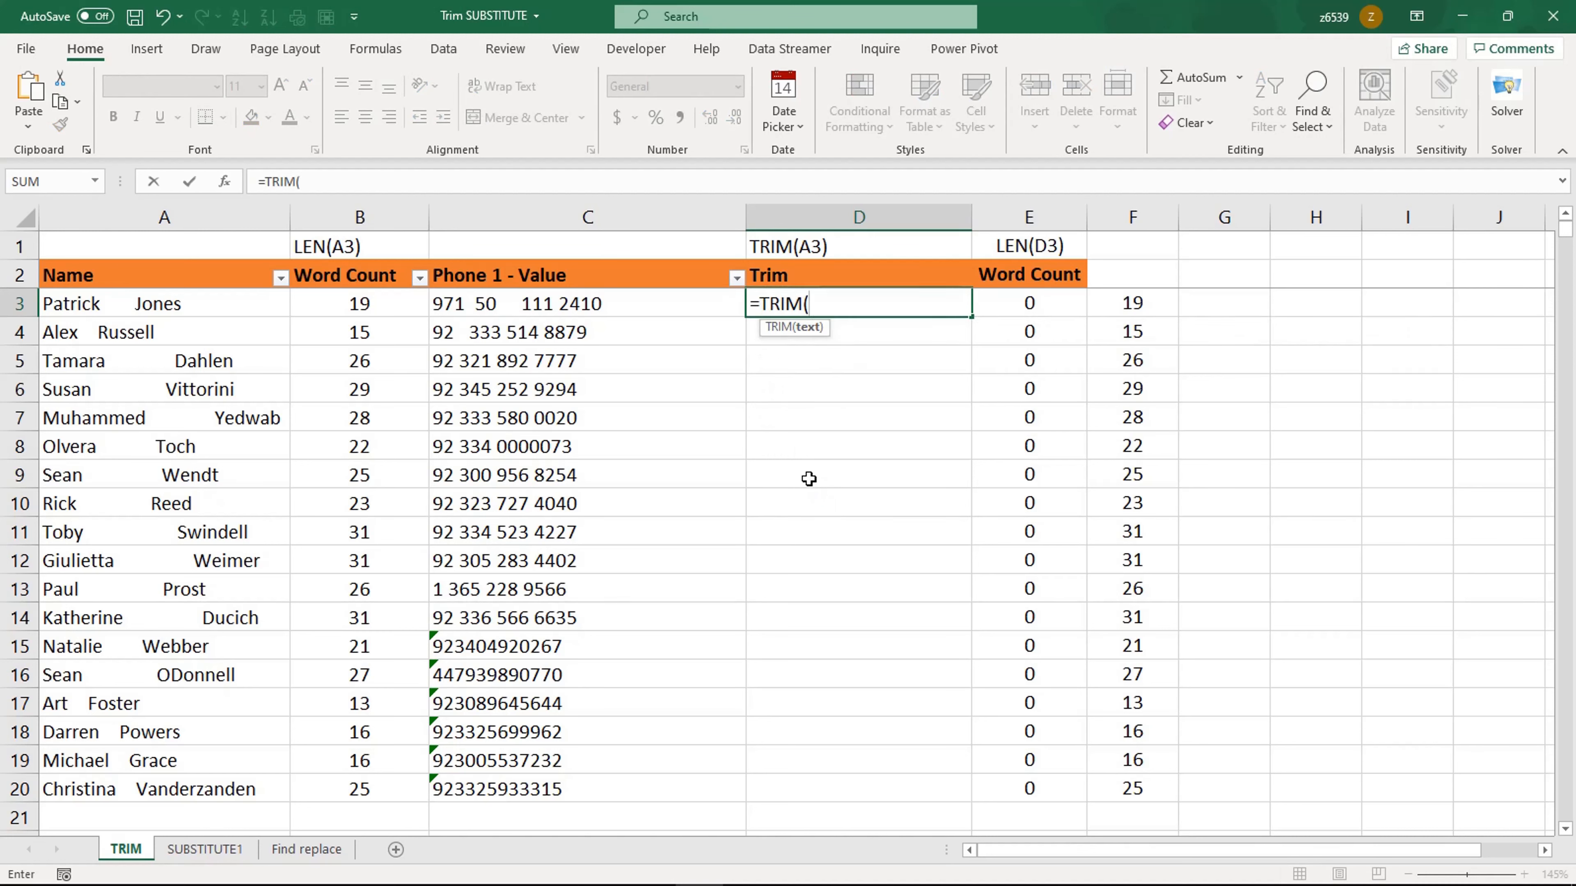
left_click(227, 304)
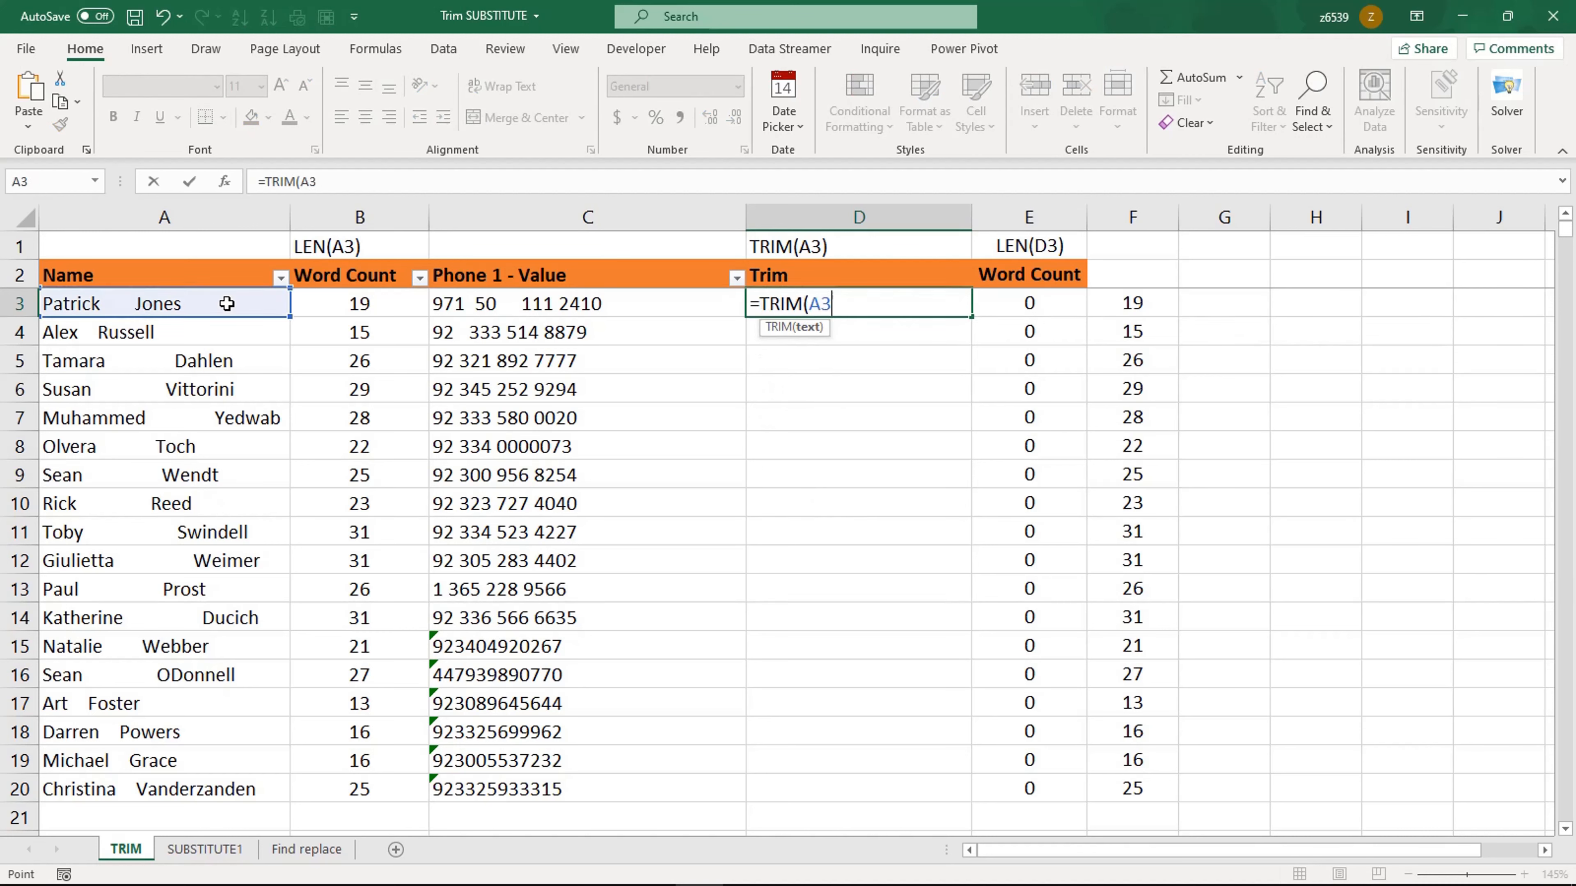
key("Return")
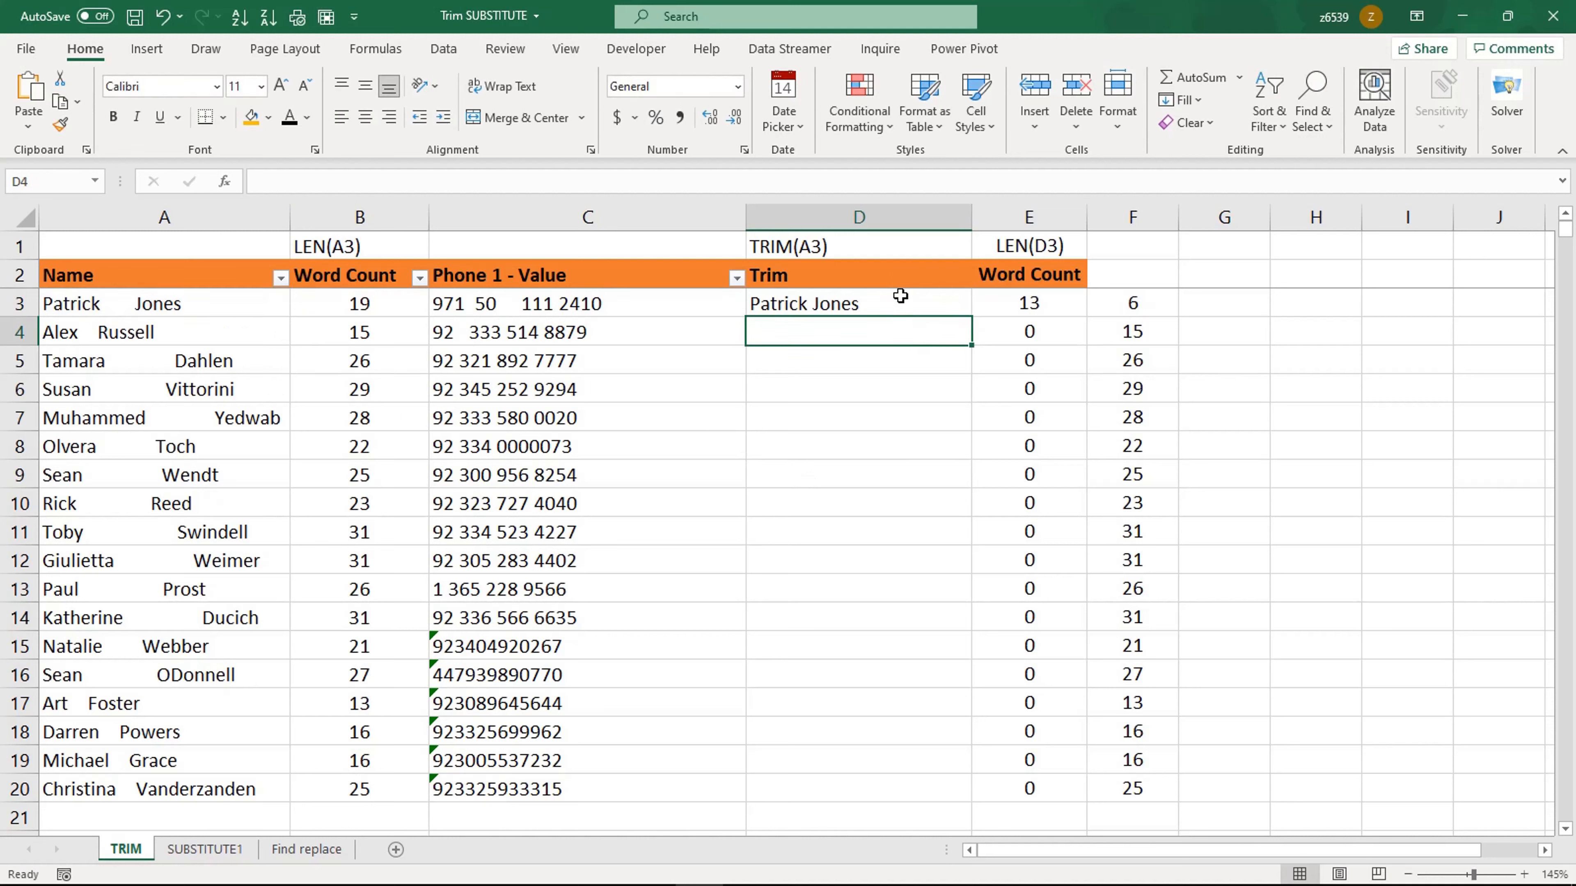
left_click(901, 296)
double_click(971, 316)
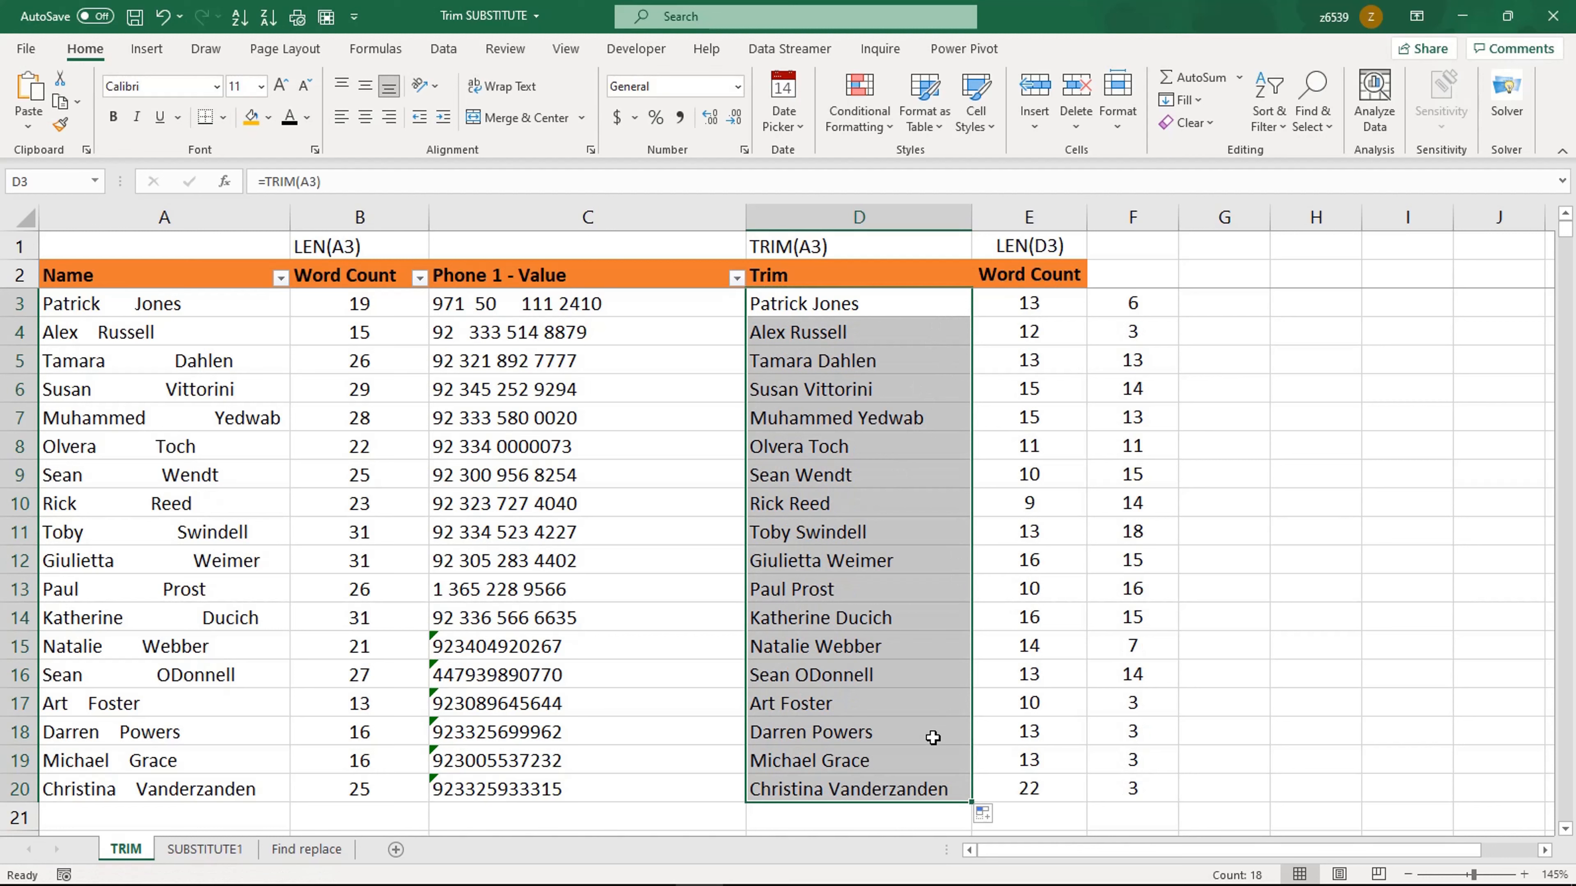
left_click(881, 447)
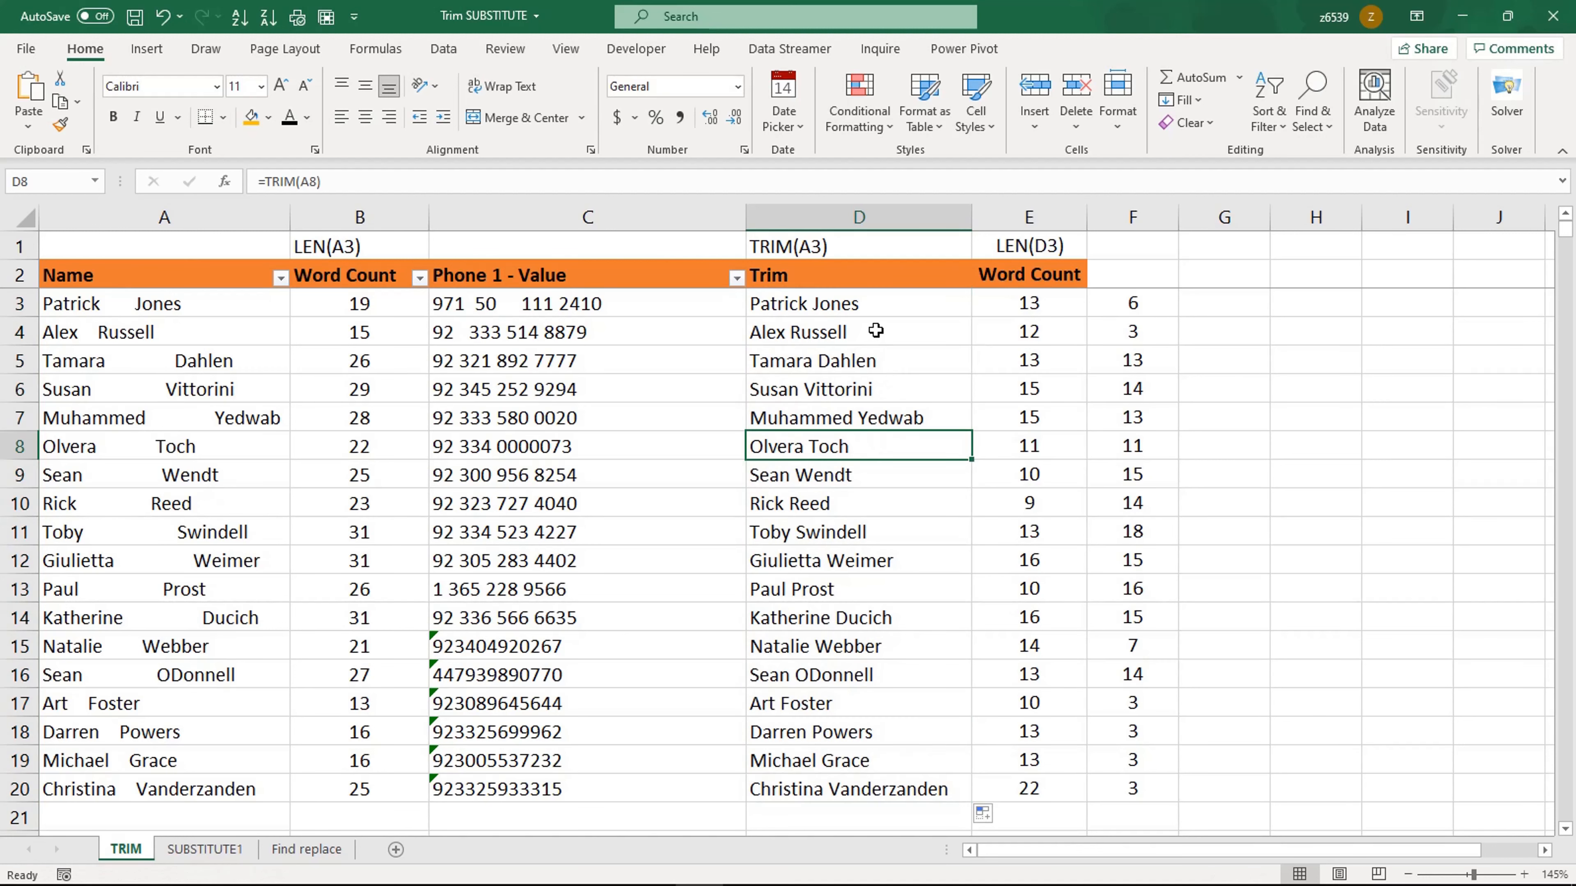
left_click(839, 333)
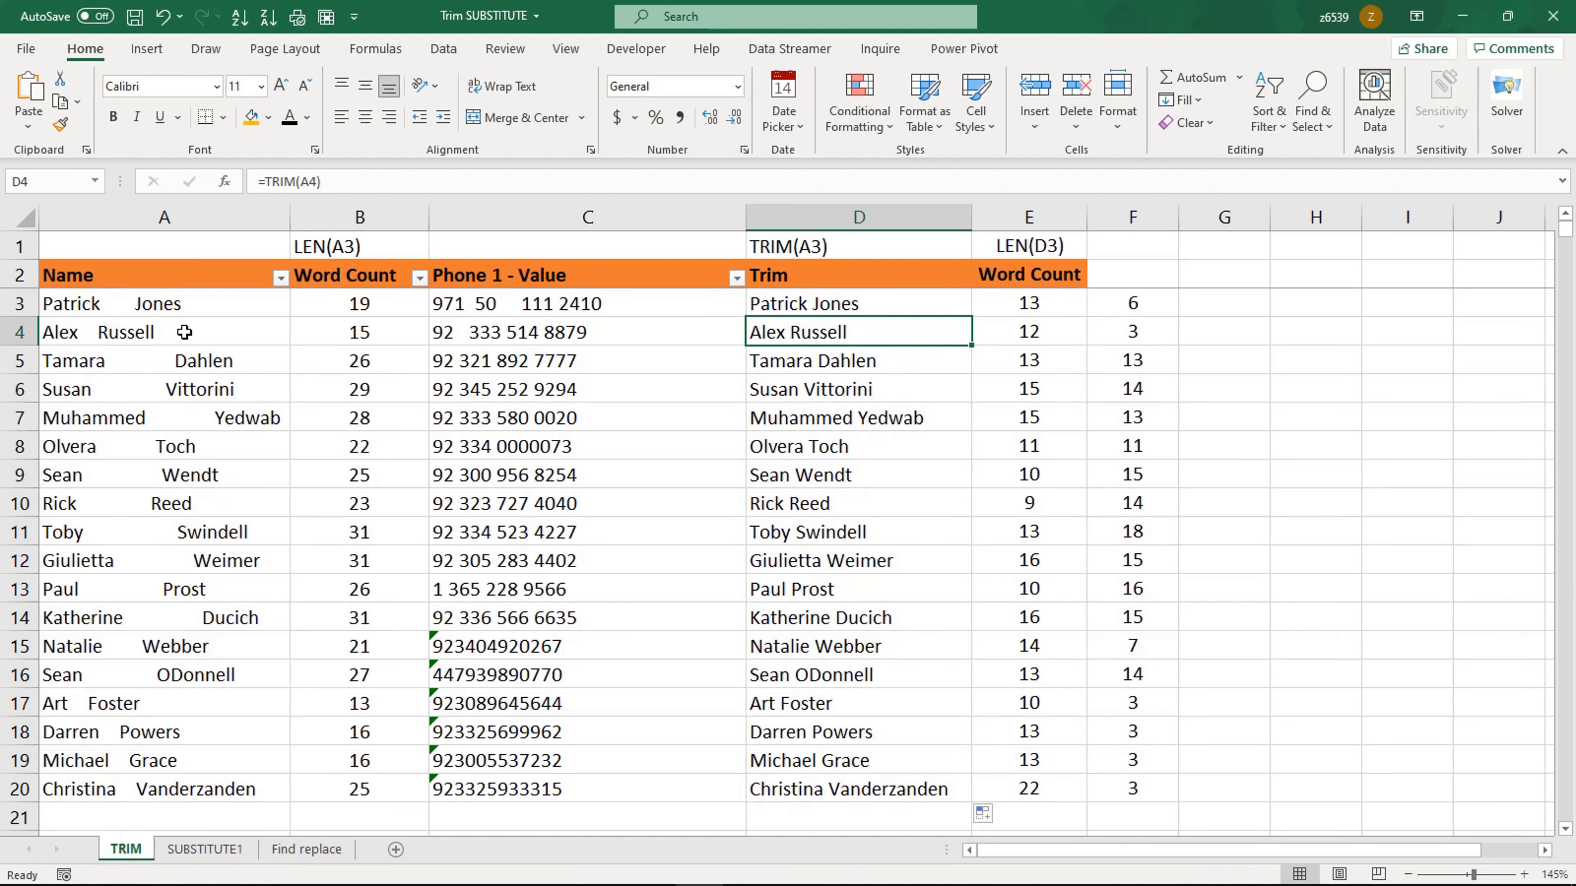
left_click(865, 389)
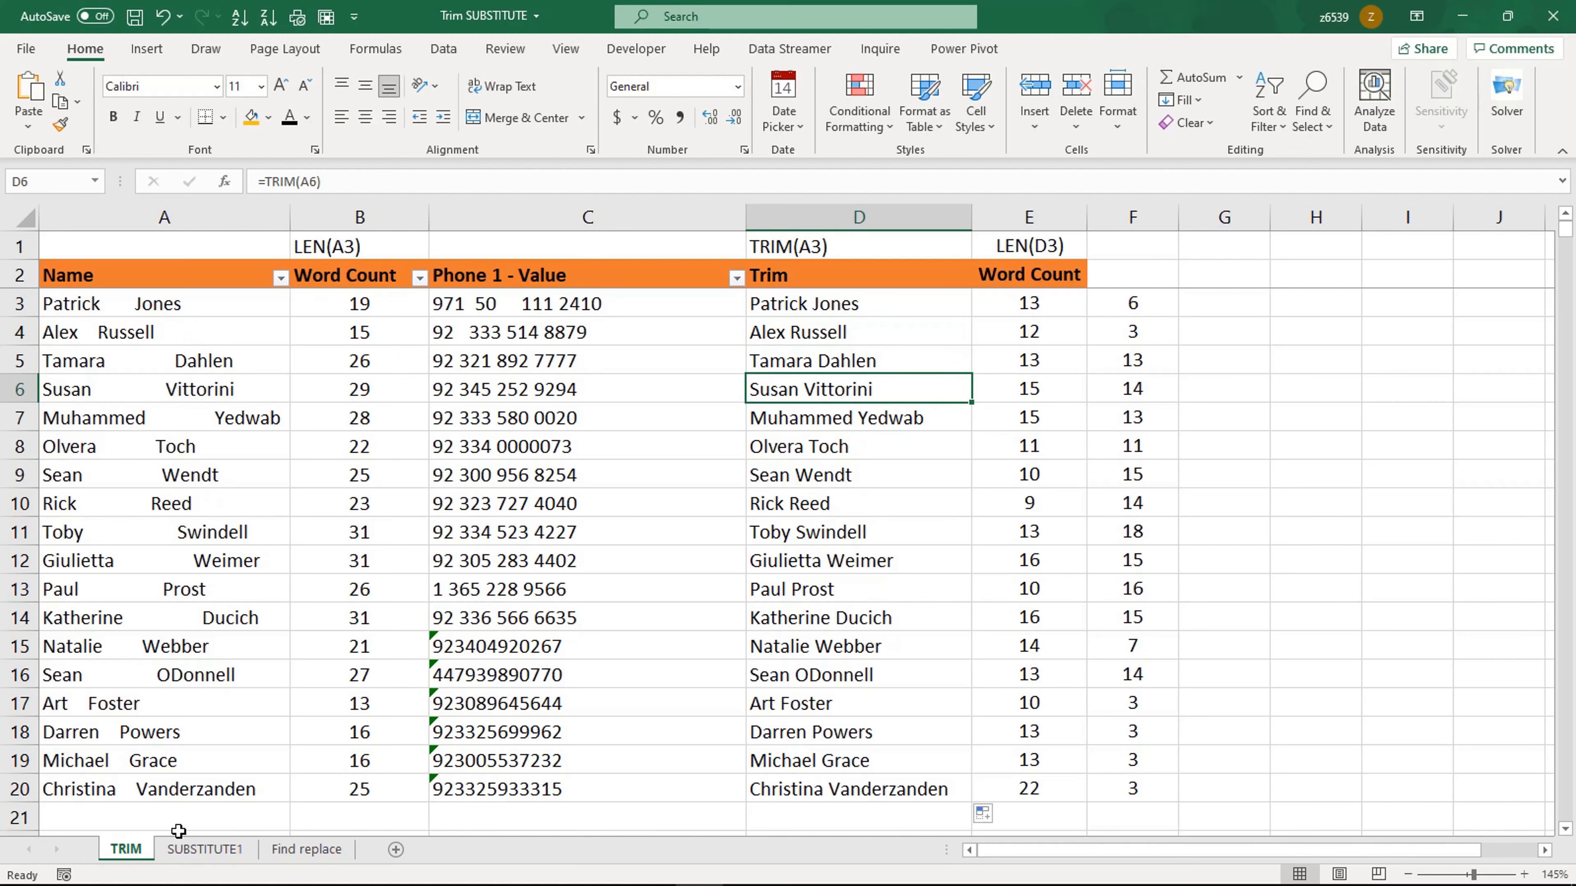
Step: Switch to the SUBSTITUTE1 sheet and examine its TRIM and SUBSTITUTE formula headers and cells
left_click(198, 851)
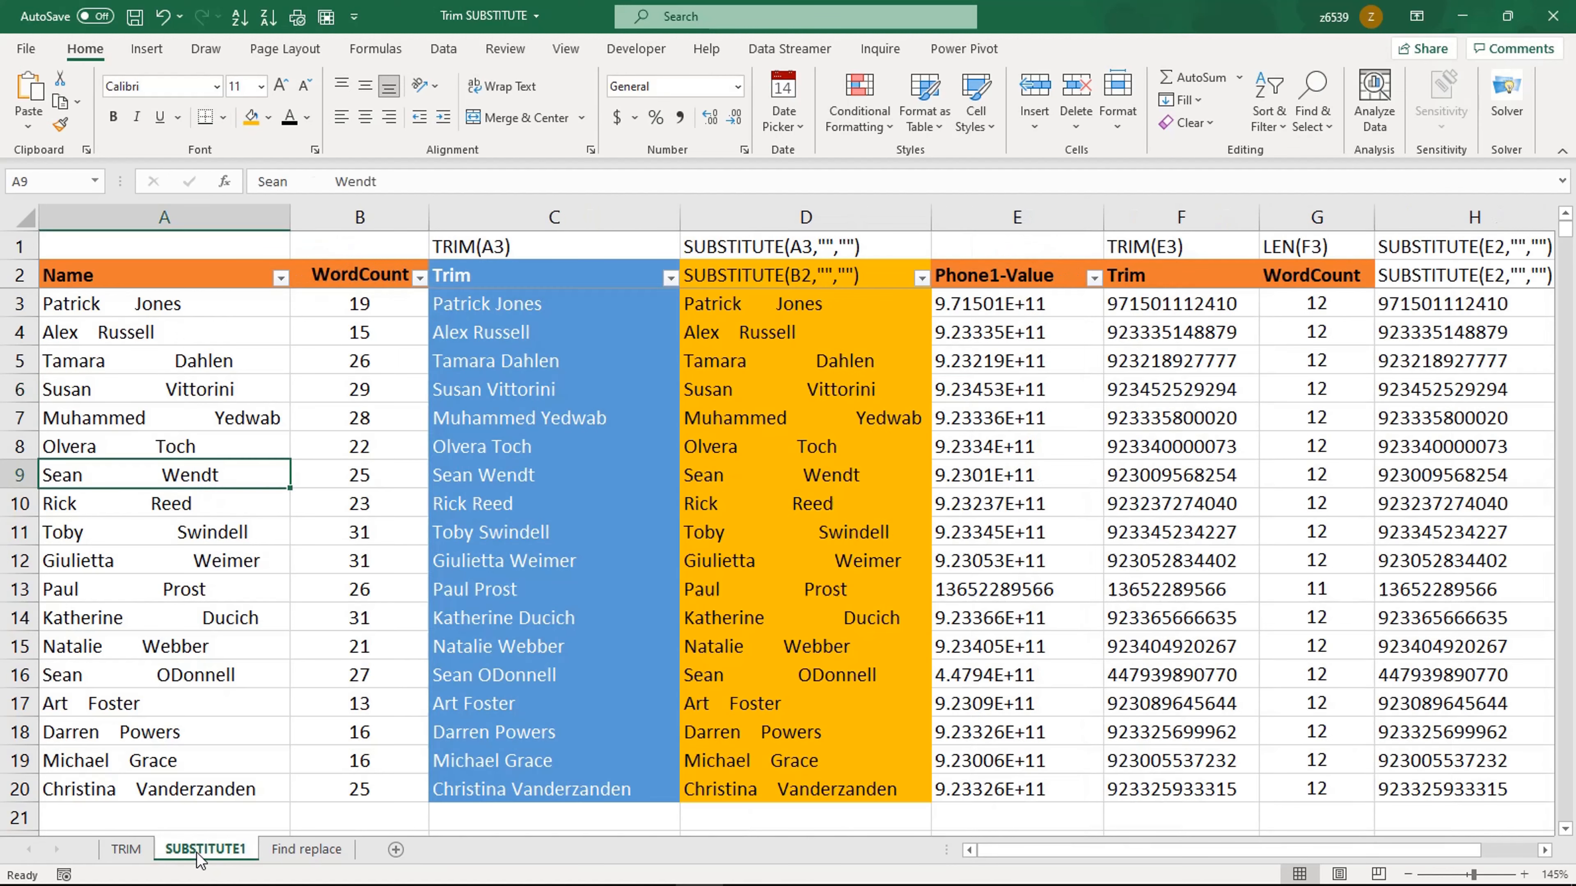
left_click(225, 534)
left_click(535, 254)
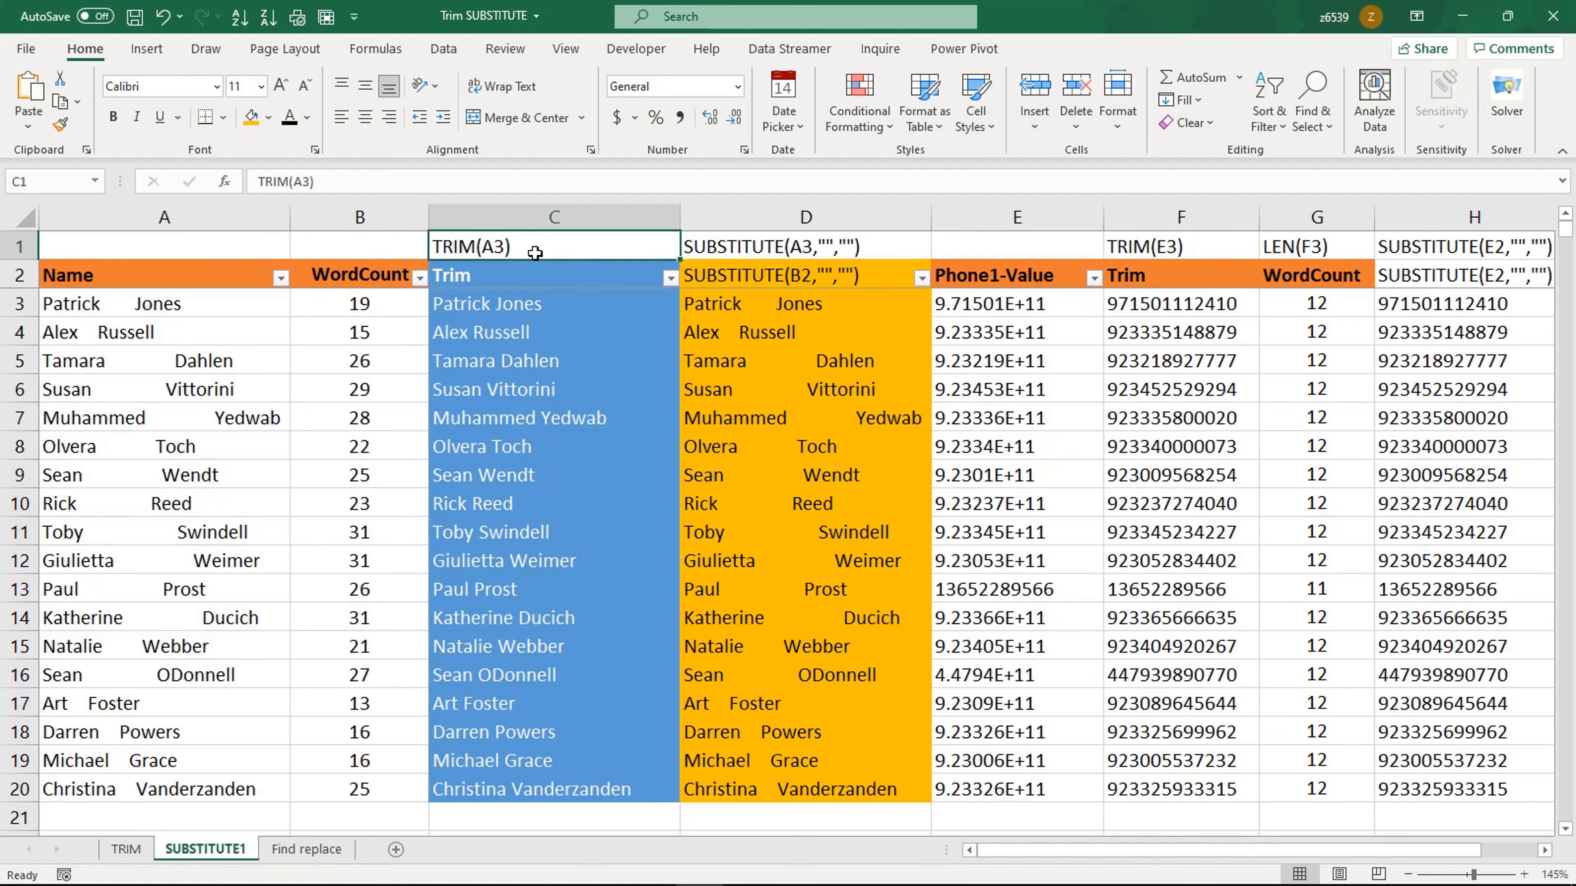
left_click(741, 255)
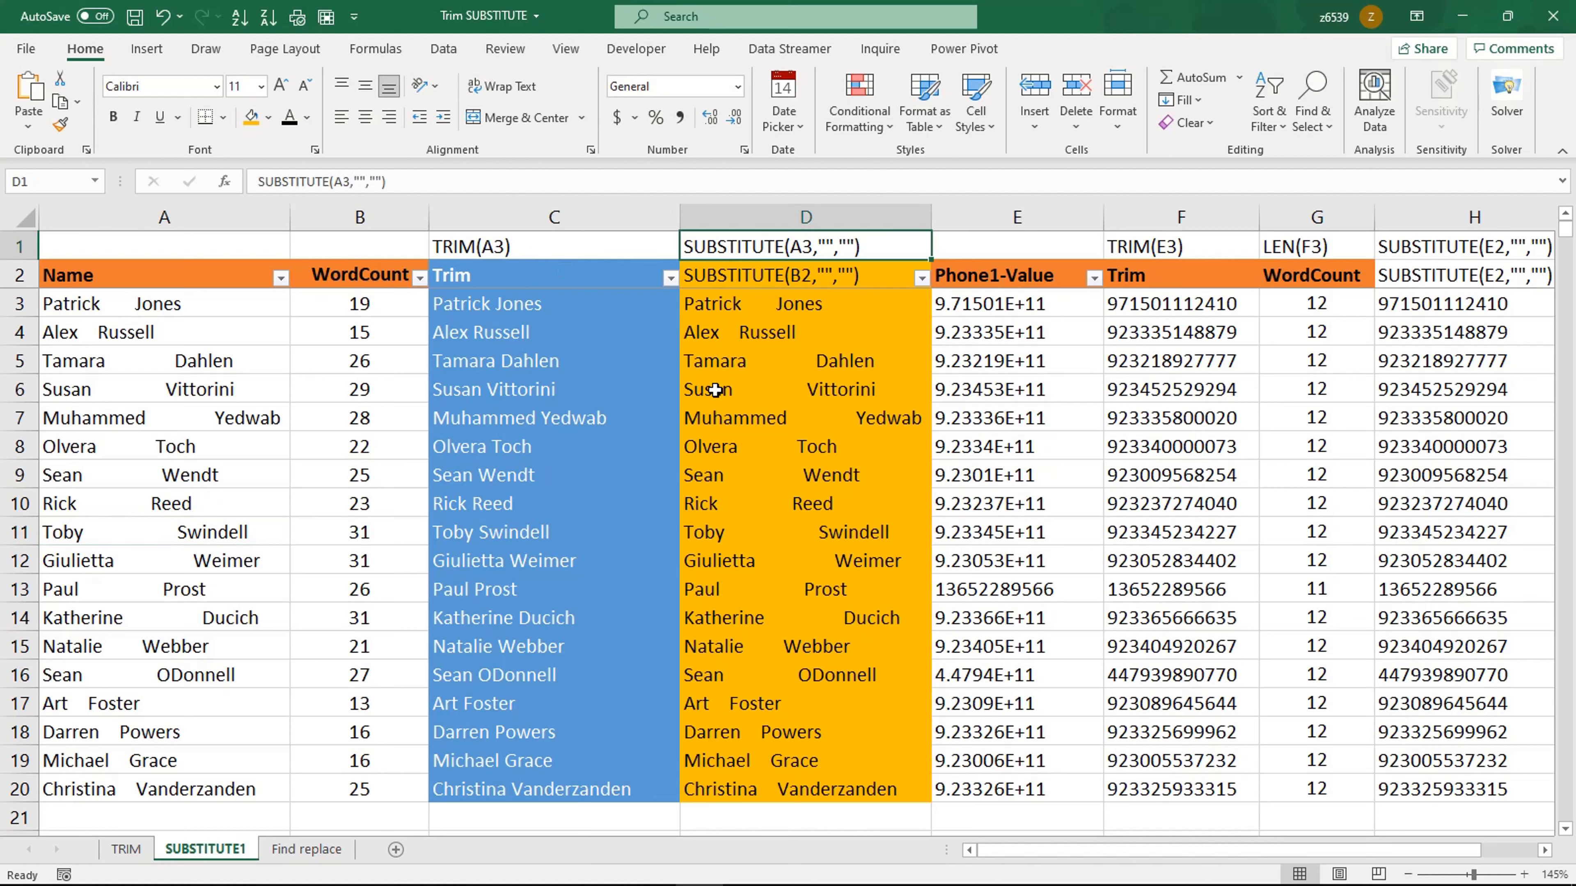
left_click(558, 407)
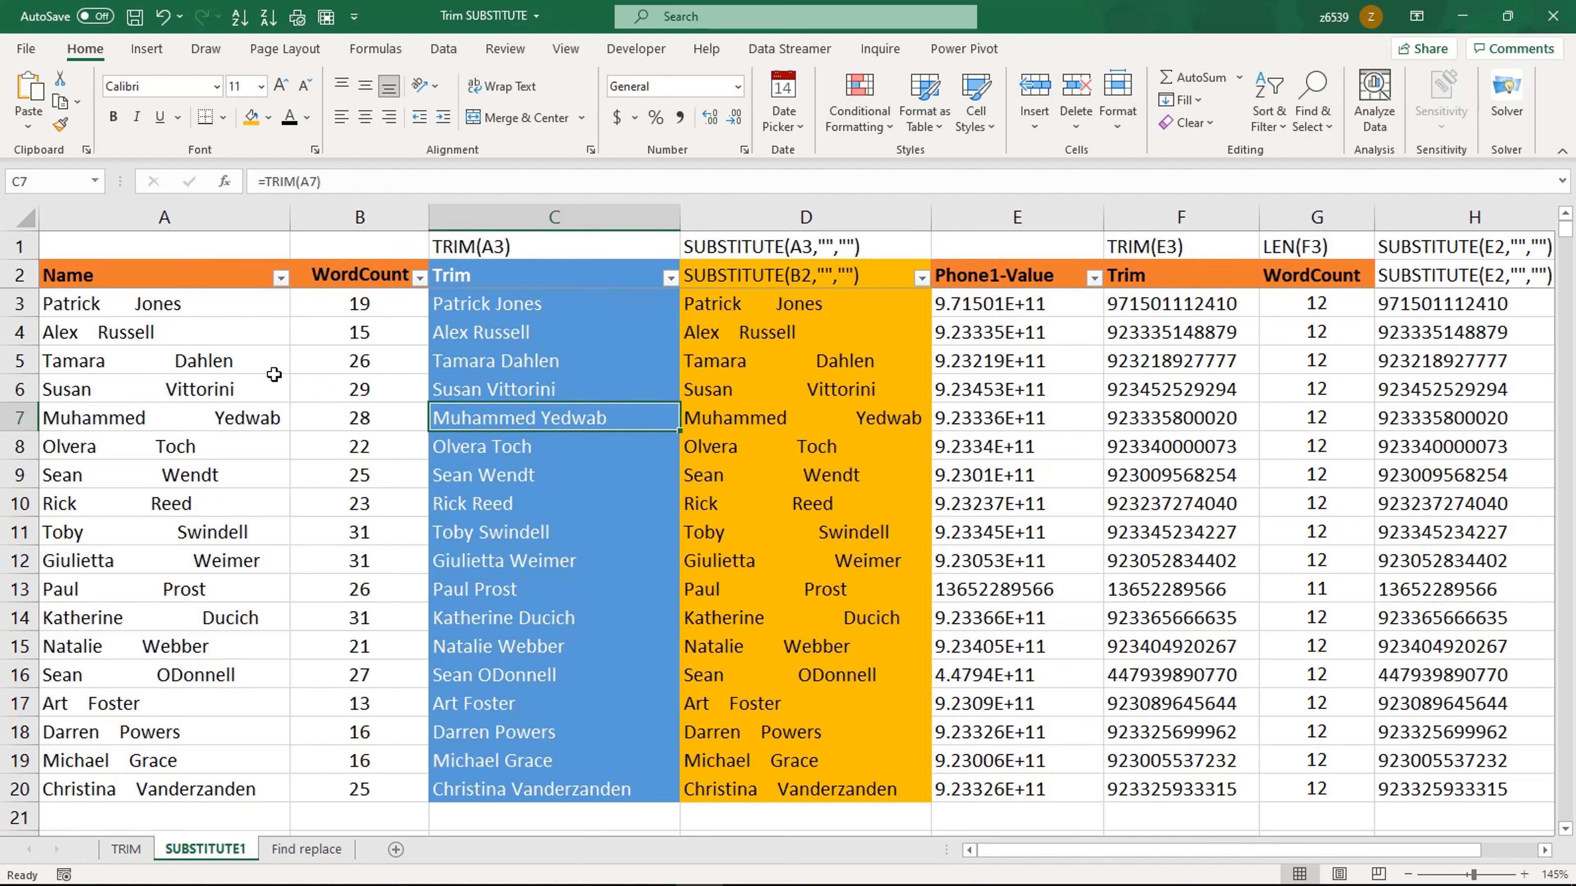
Step: Narrow column E and set the number format of the Phone1-Value cells E3:E20 to General
left_click(1170, 302)
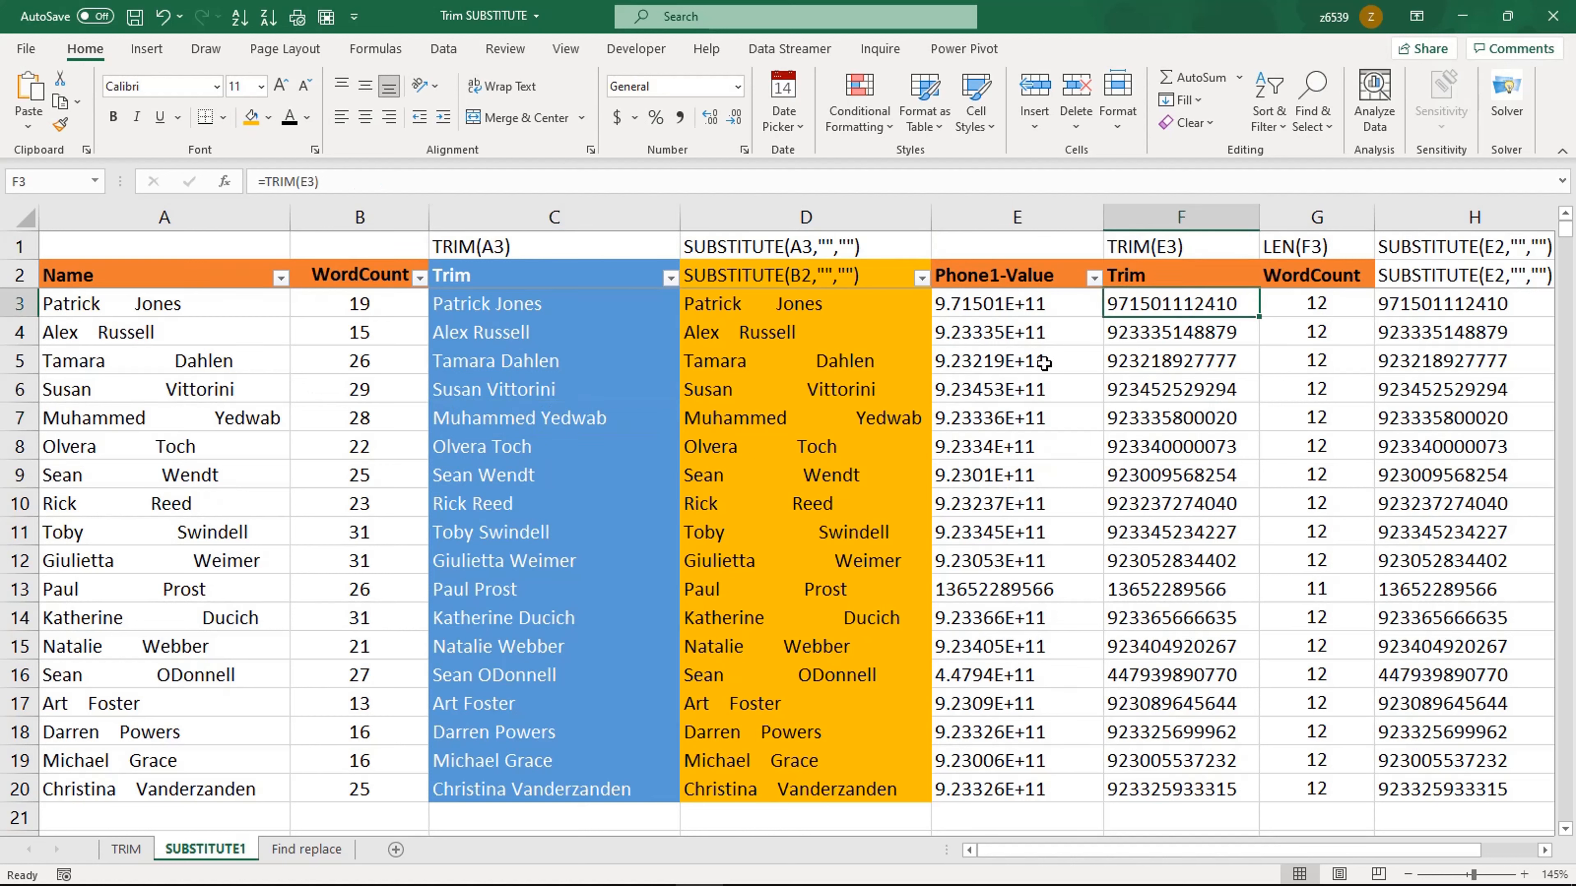
left_click_drag(1098, 221, 1086, 221)
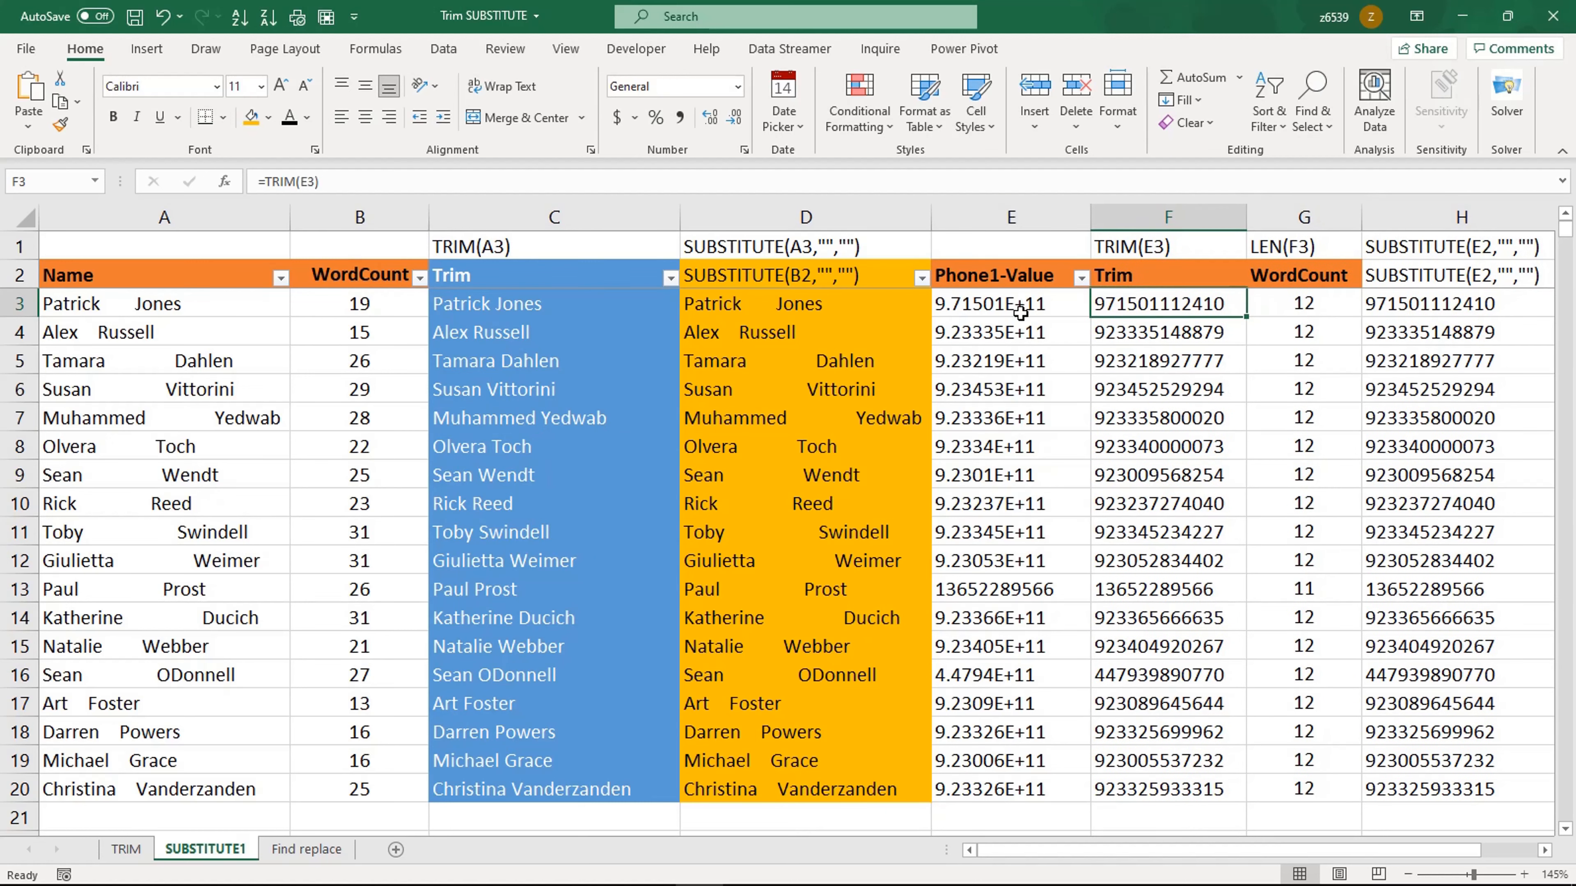
left_click_drag(984, 310, 996, 787)
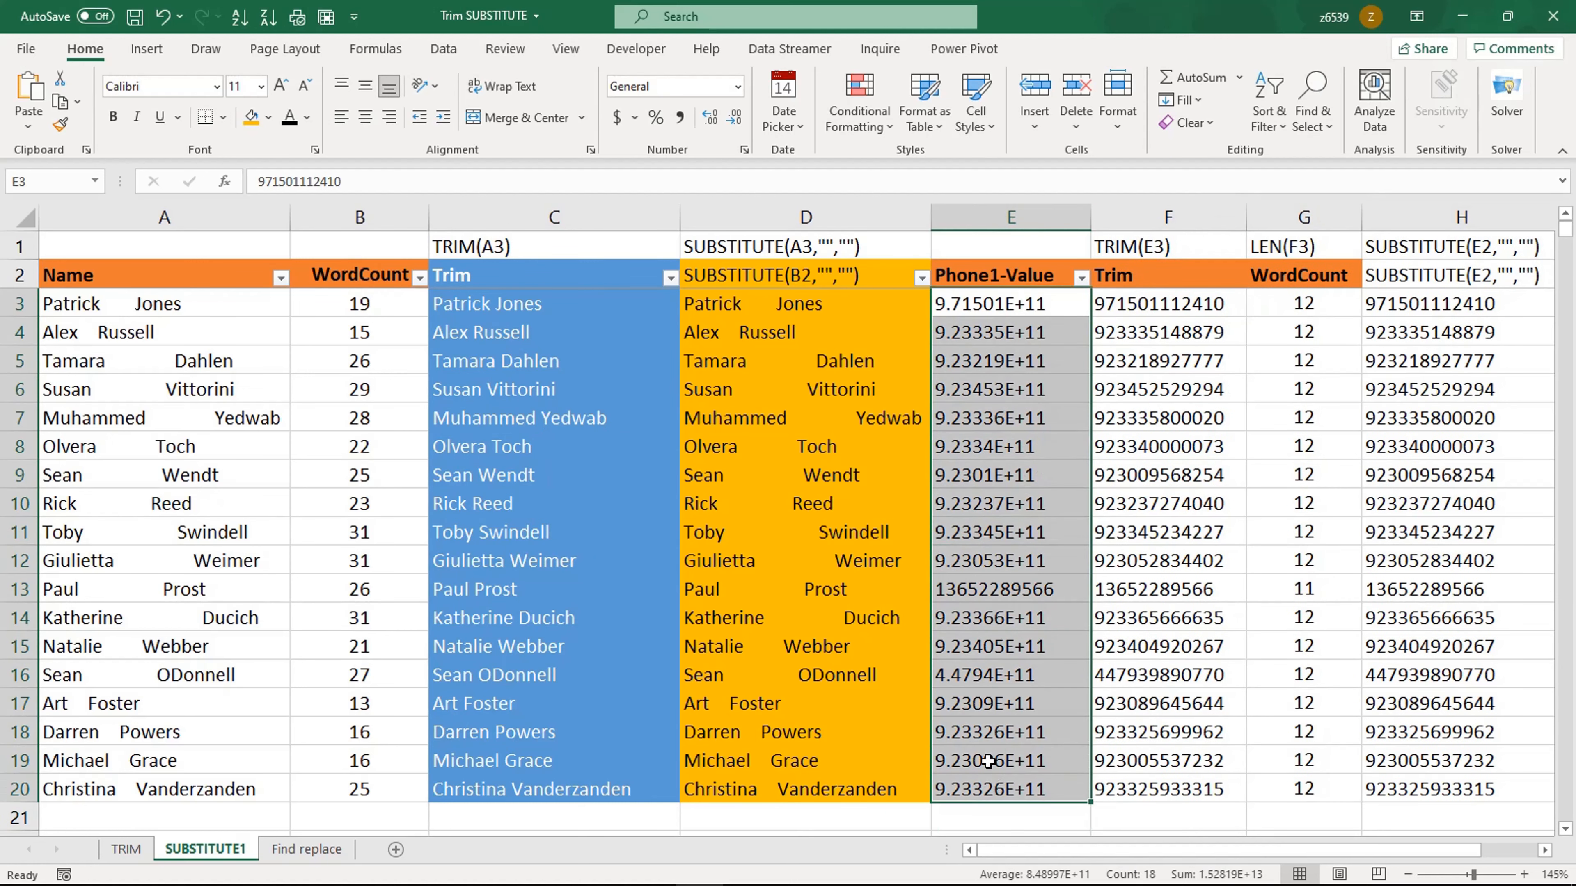
left_click(738, 86)
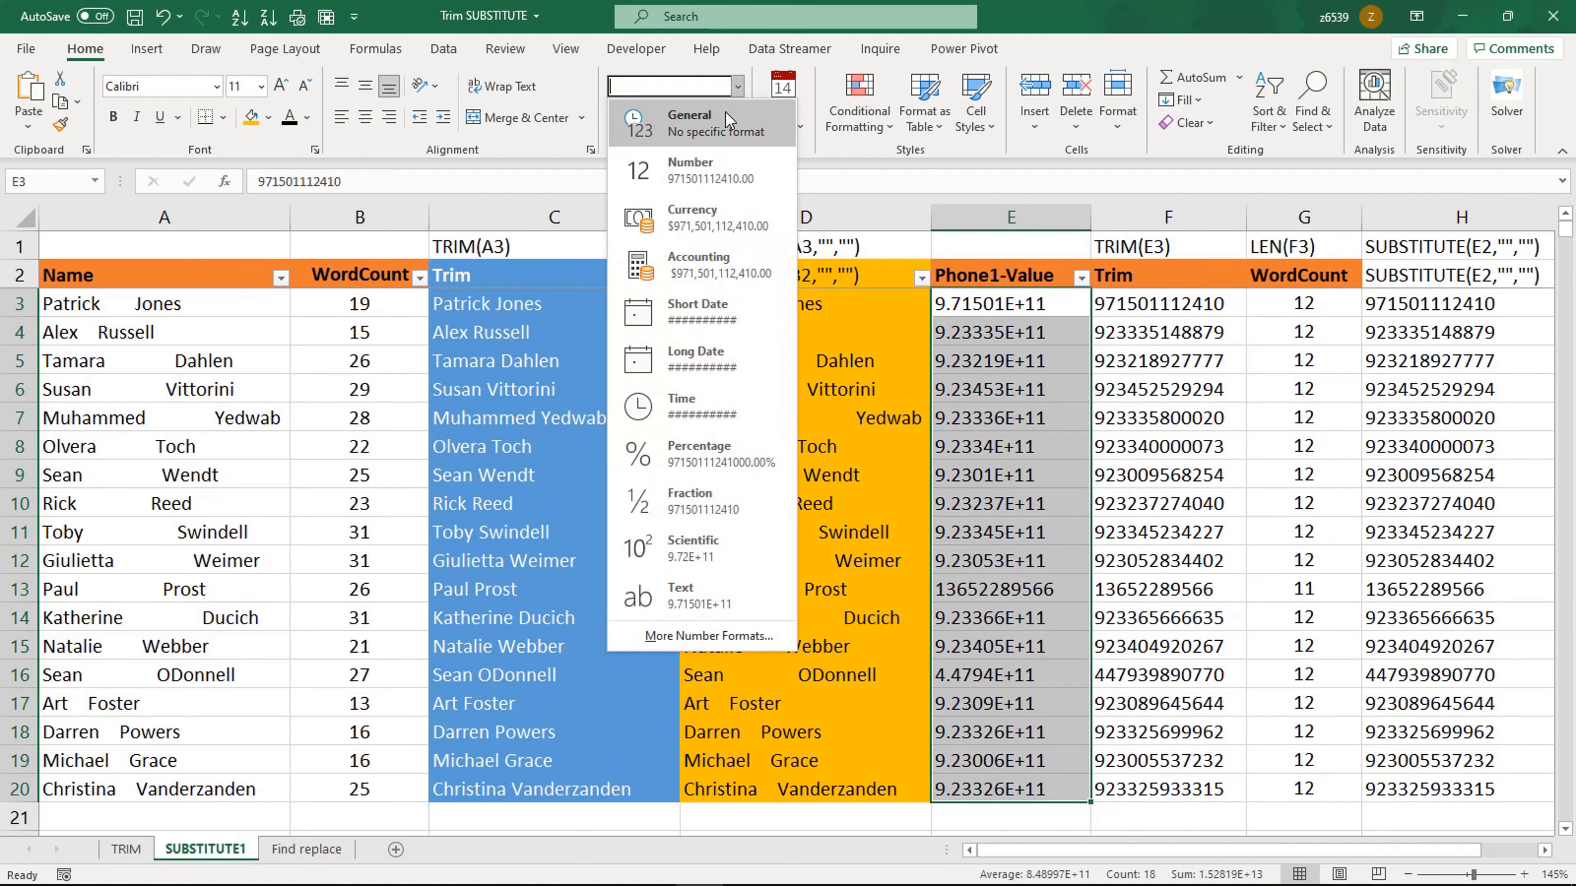
left_click(677, 118)
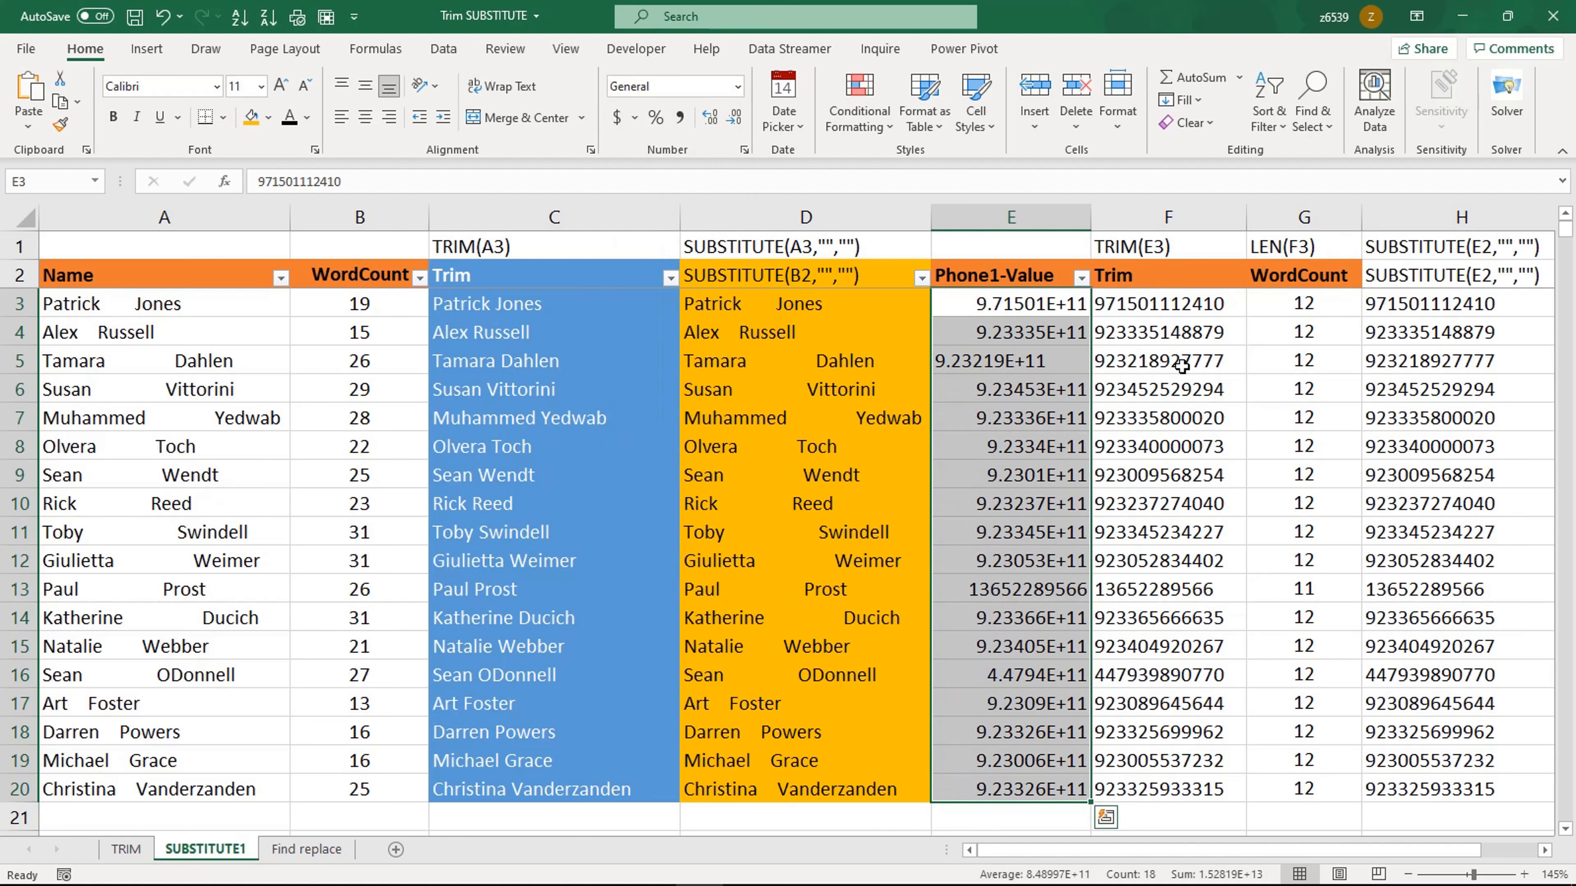
Step: Examine the phone values and their TRIM and SUBSTITUTE results in columns E, F and H
double_click(1092, 219)
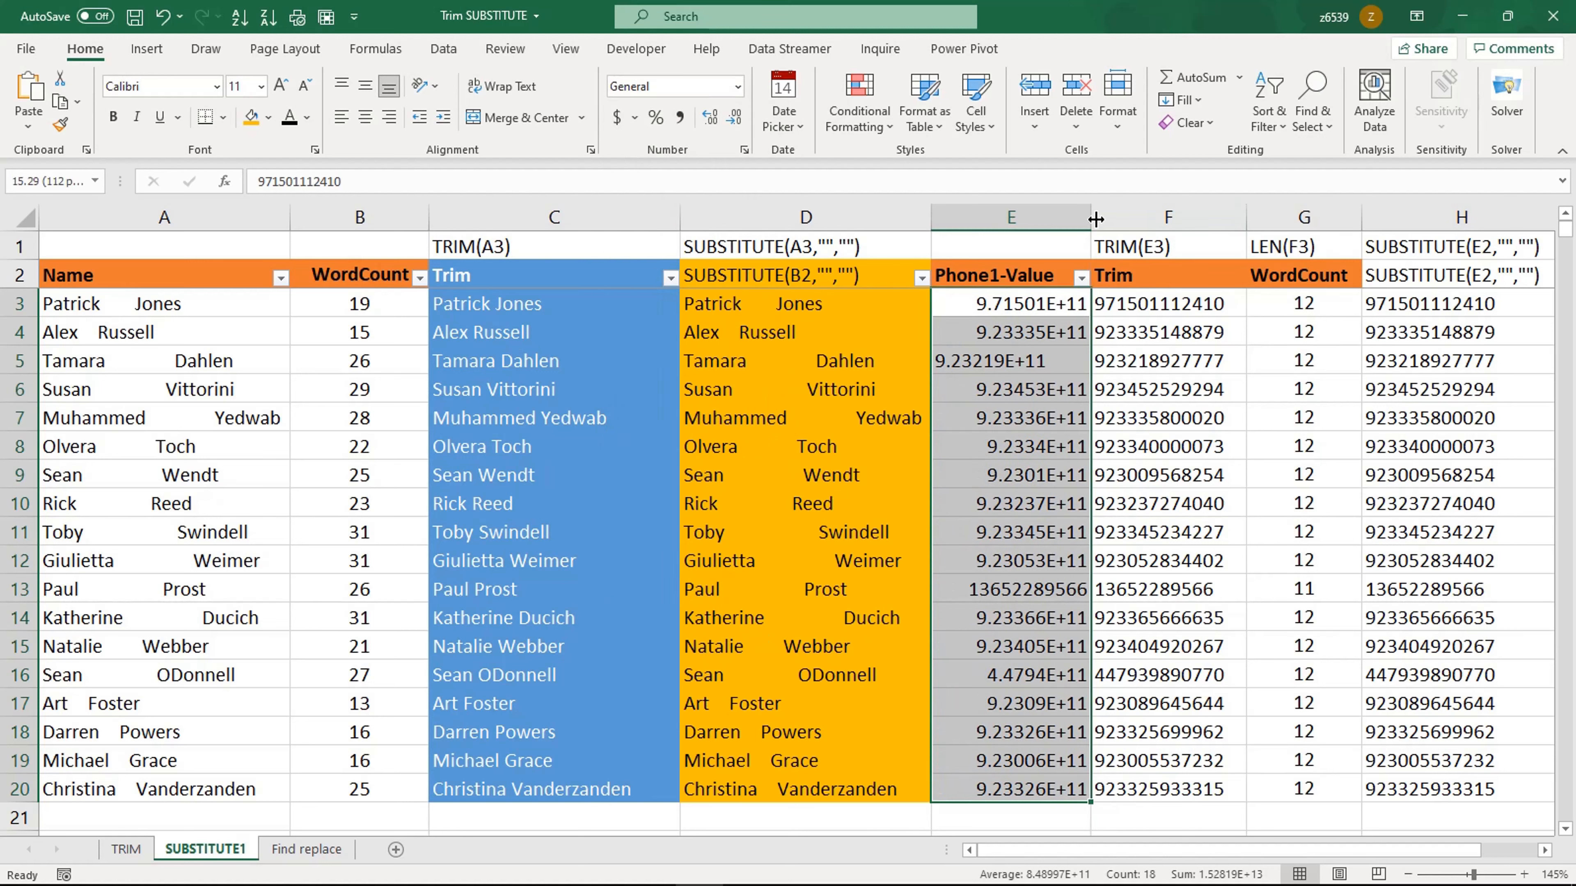
double_click(1028, 312)
left_click(1008, 348)
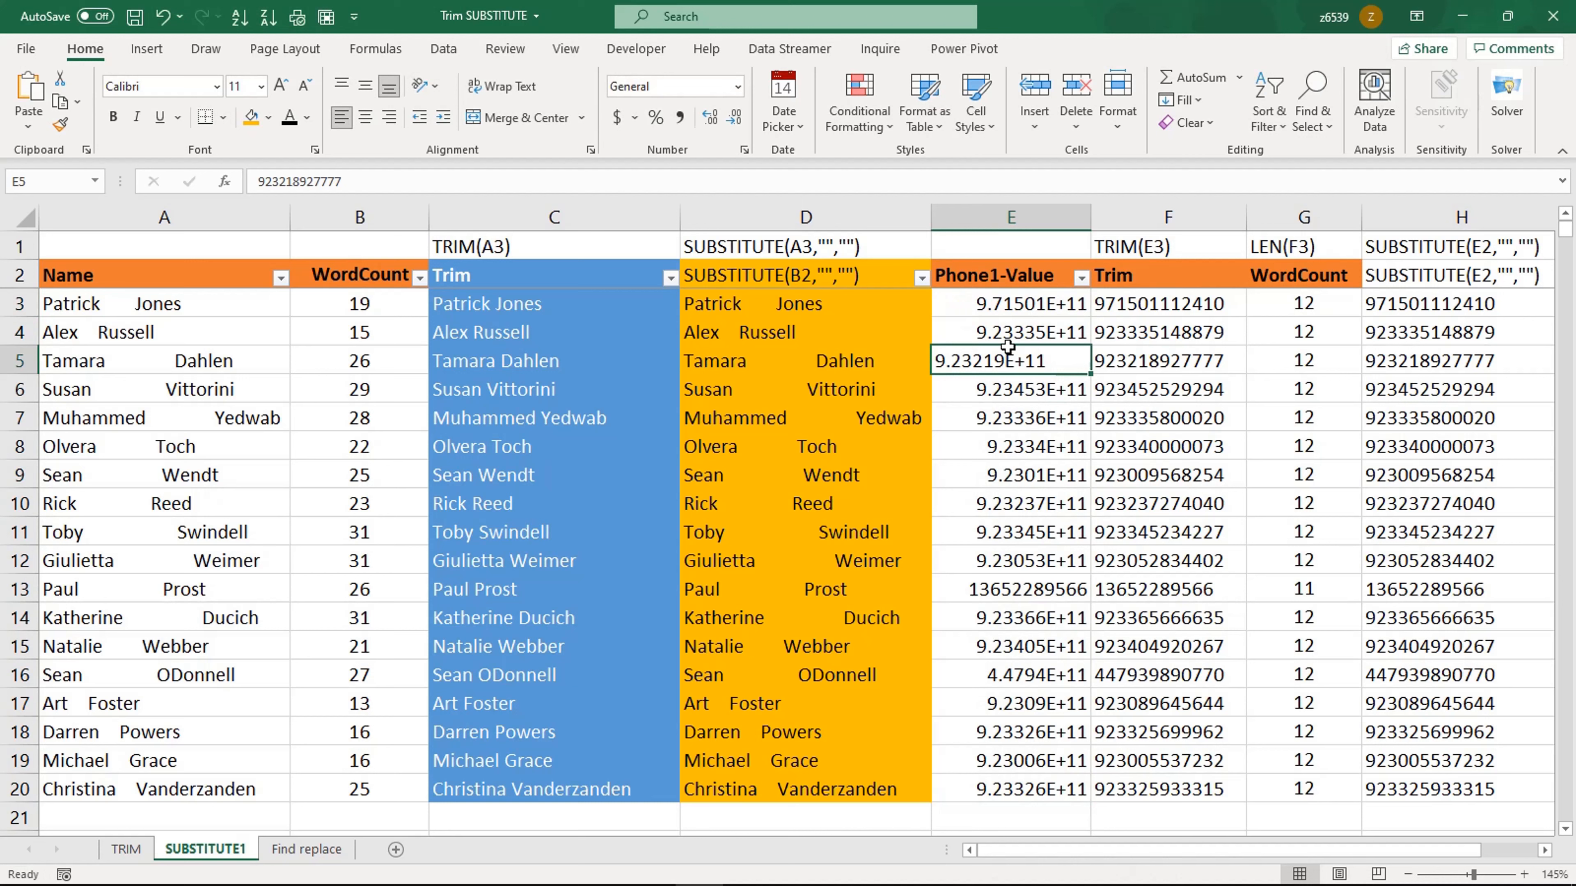
left_click(995, 312)
left_click(1130, 306)
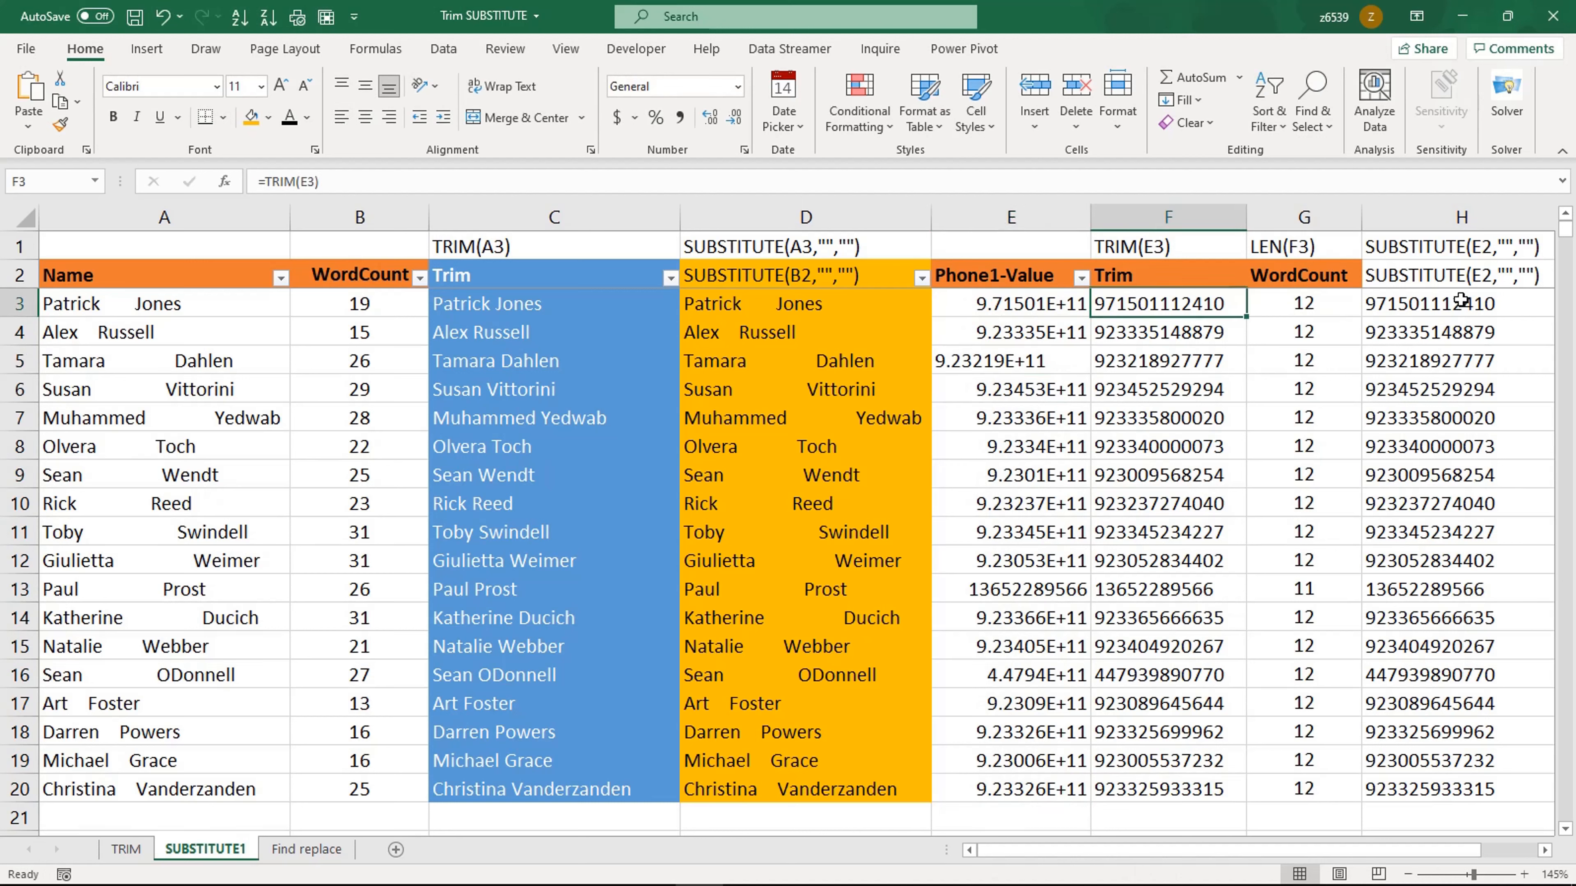
left_click(1461, 301)
left_click(1046, 310)
left_click(1028, 380)
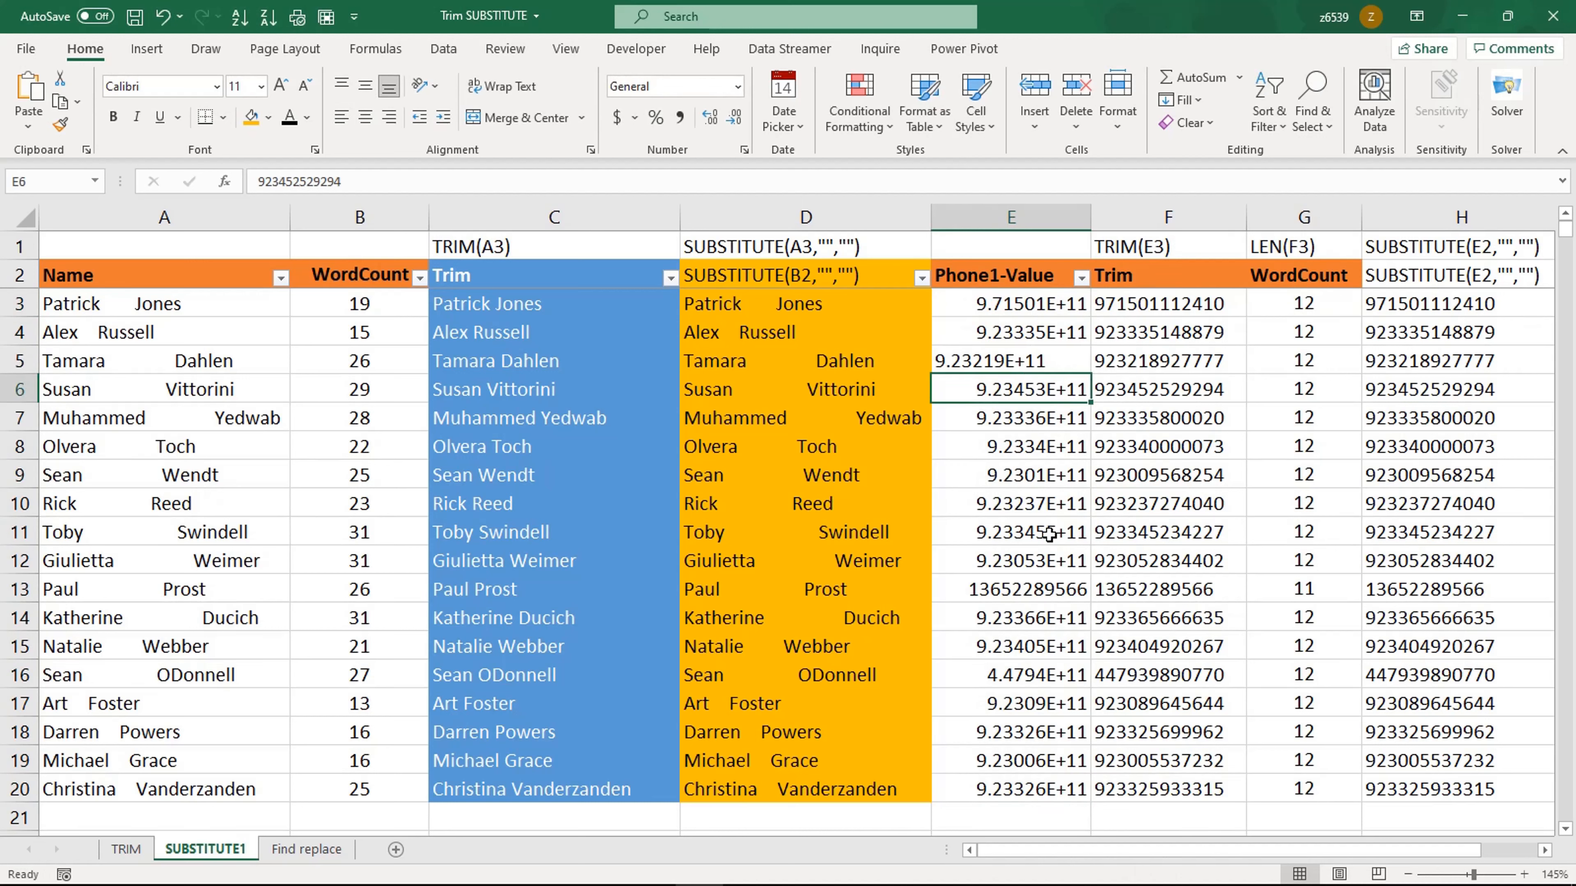
left_click(1049, 534)
Step: Copy the phone values C3:C20 from the TRIM sheet and paste them into E3:E20 of the SUBSTITUTE1 sheet
left_click(126, 849)
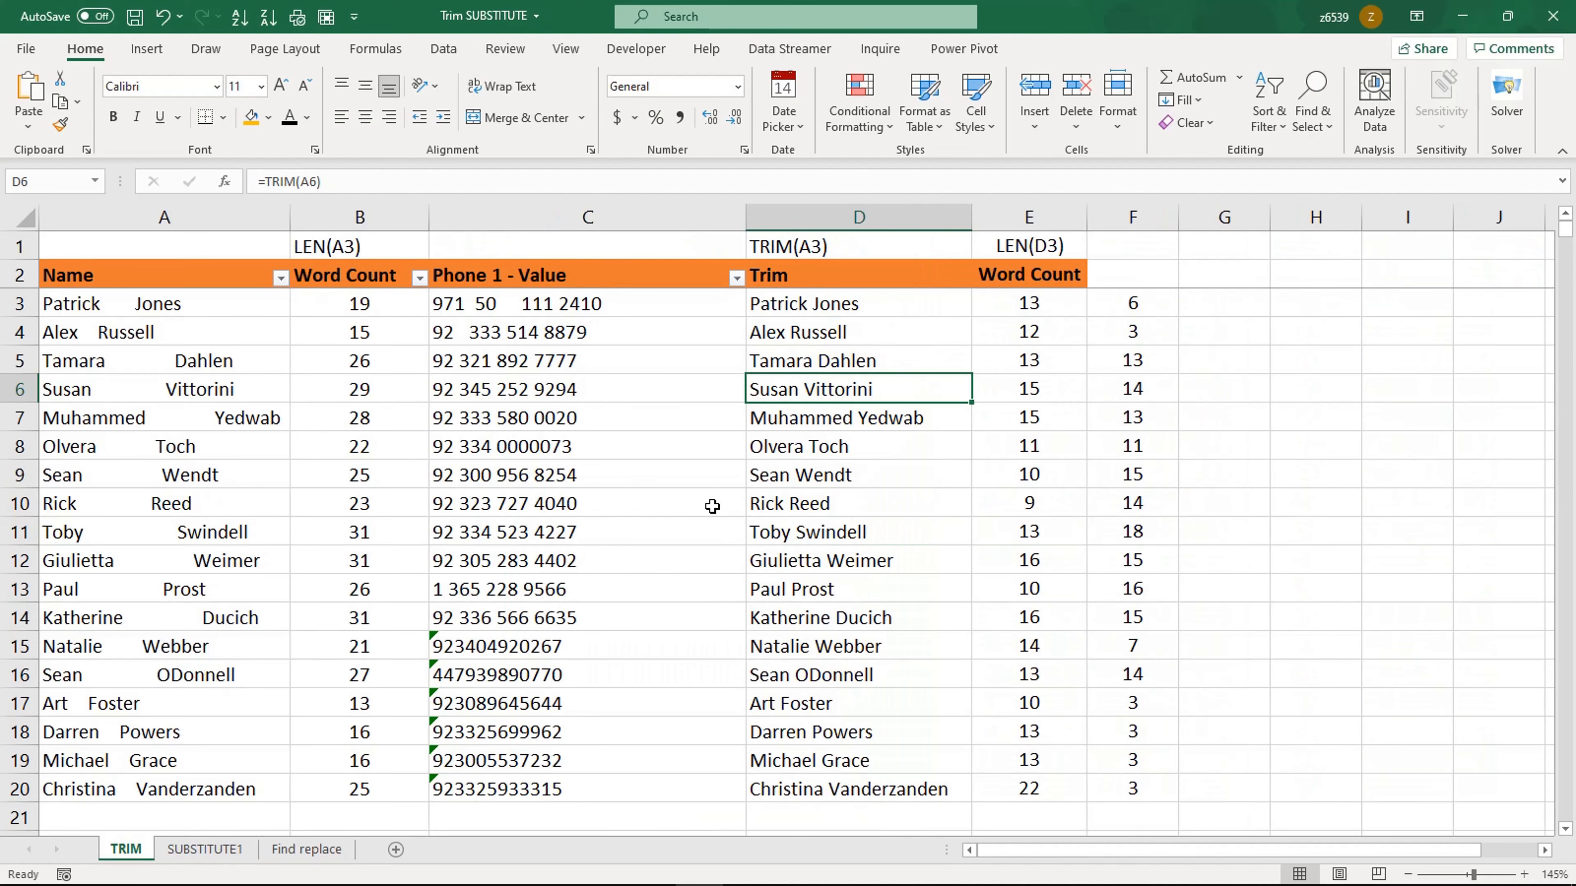
left_click_drag(552, 310, 556, 783)
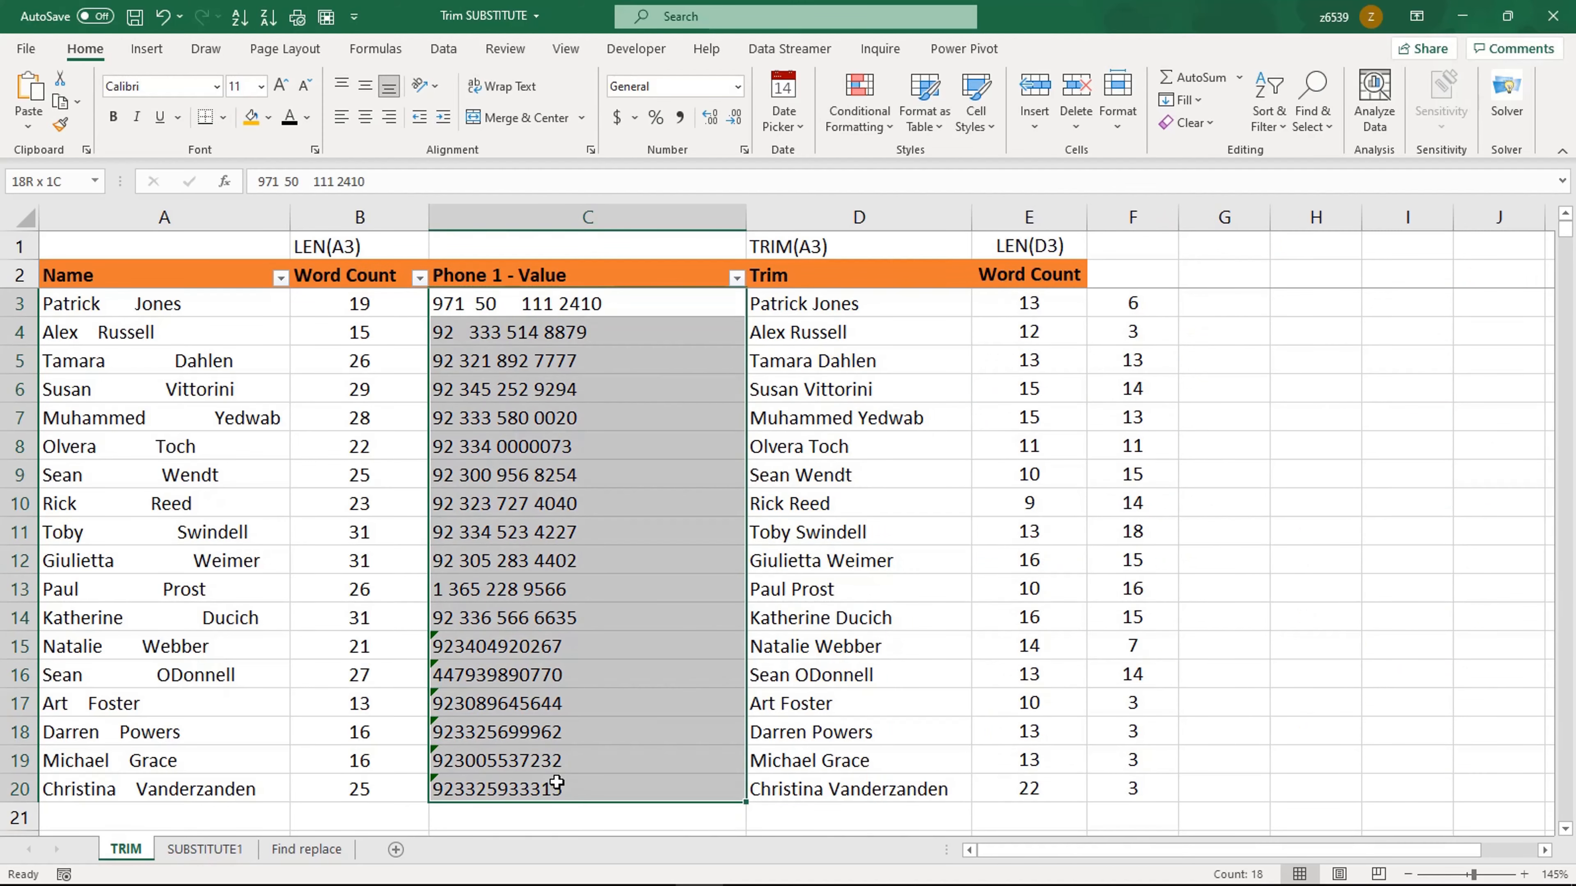
key("ctrl+c")
left_click(204, 850)
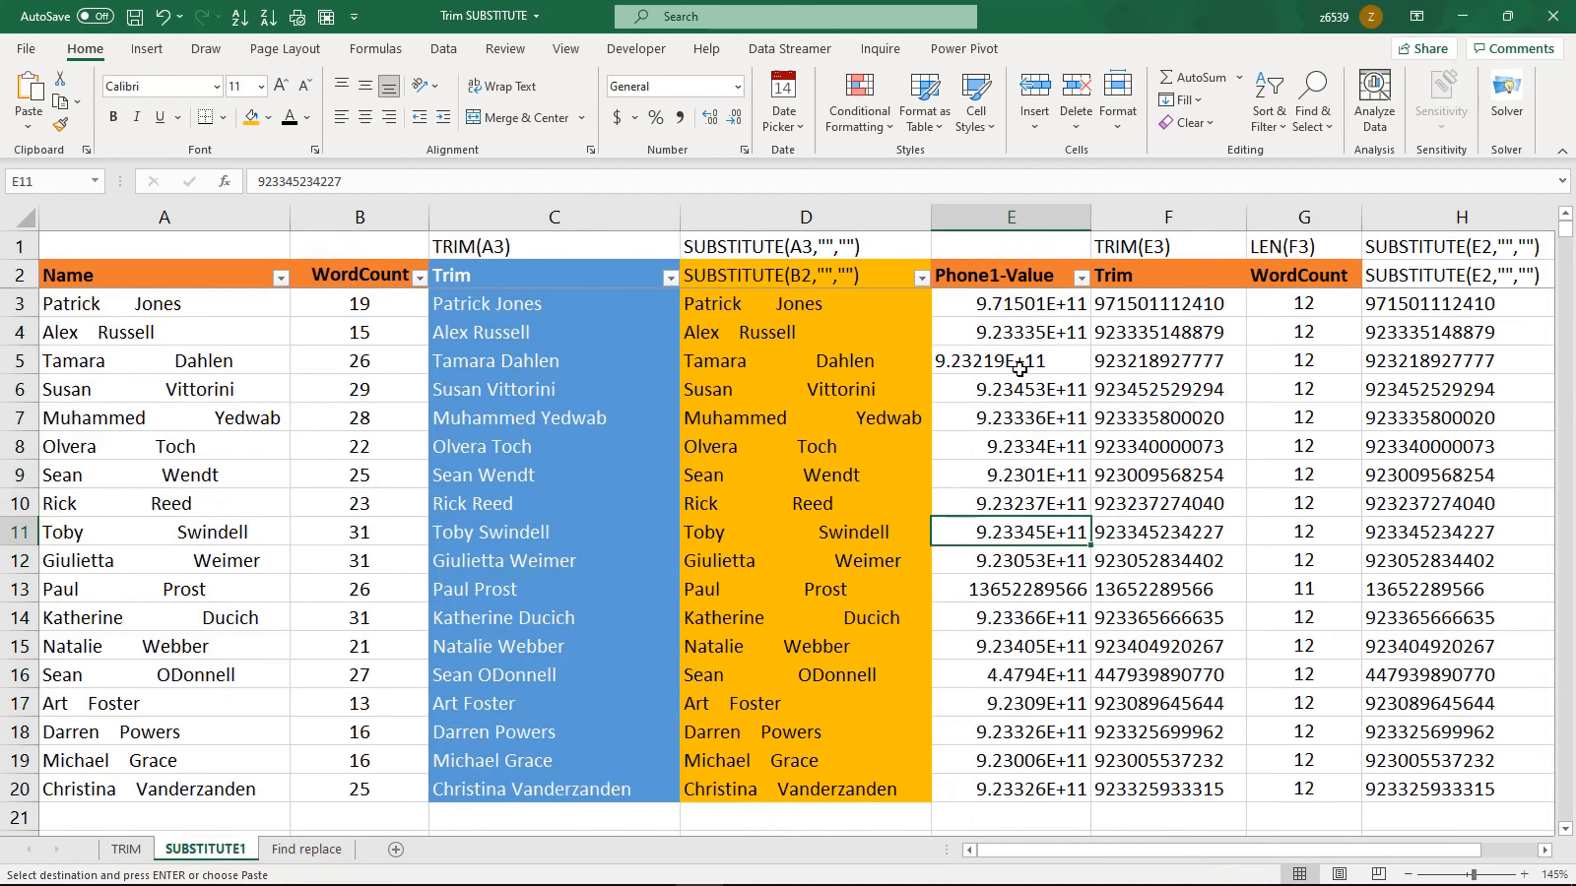
left_click(1005, 306)
key("ctrl+v")
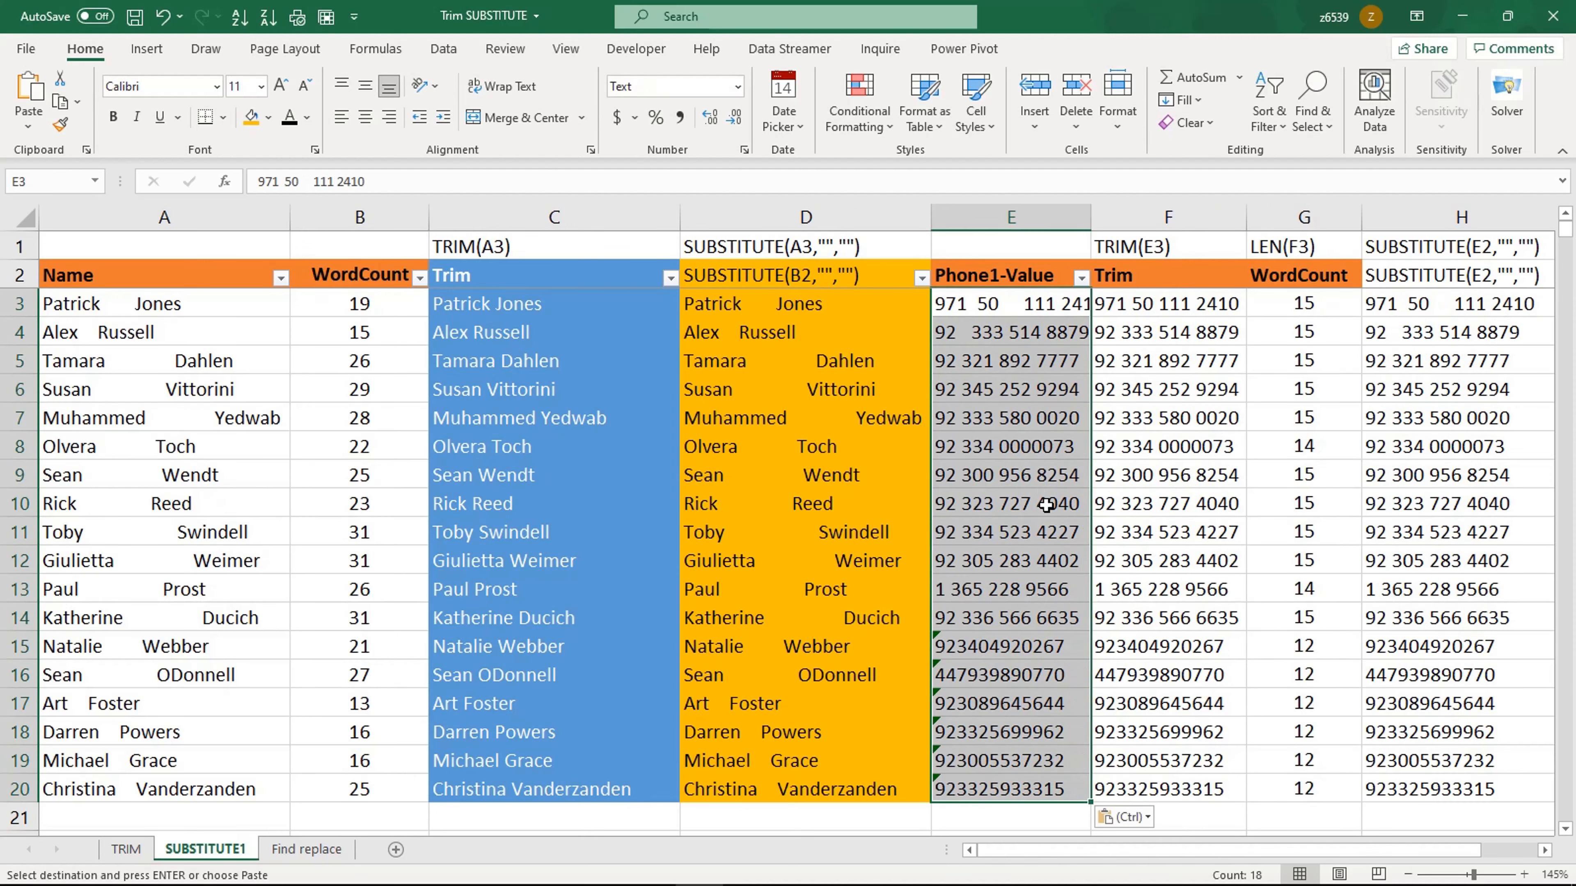
Step: Widen column F and check the trimmed phone numbers against the pasted values
left_click(1046, 505)
left_click(1154, 419)
left_click_drag(1250, 213, 1268, 213)
left_click(1110, 532)
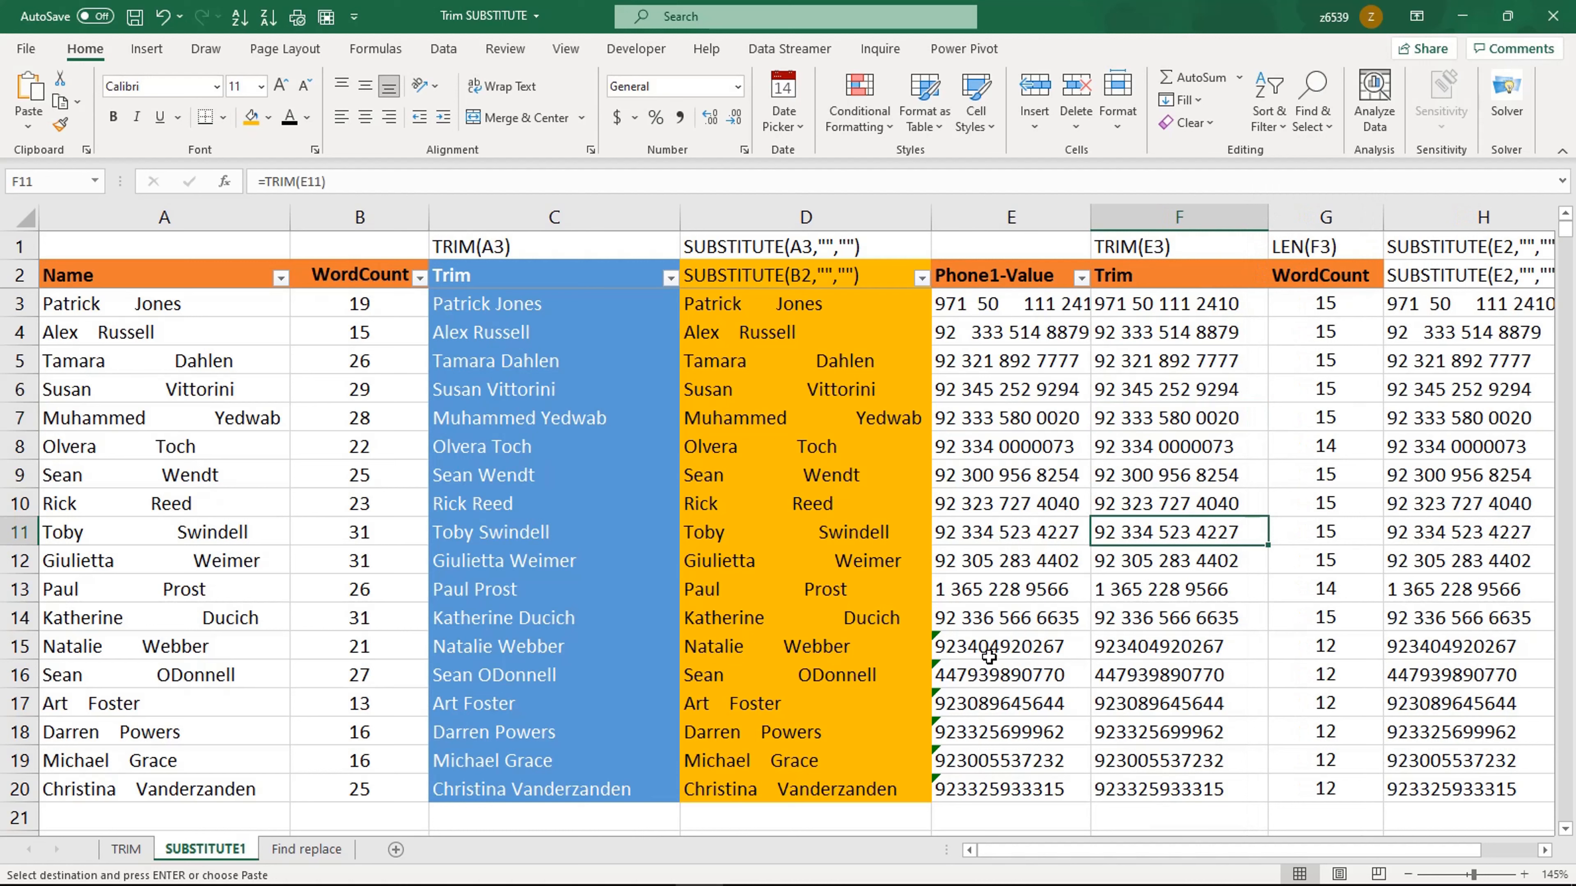
left_click(220, 428)
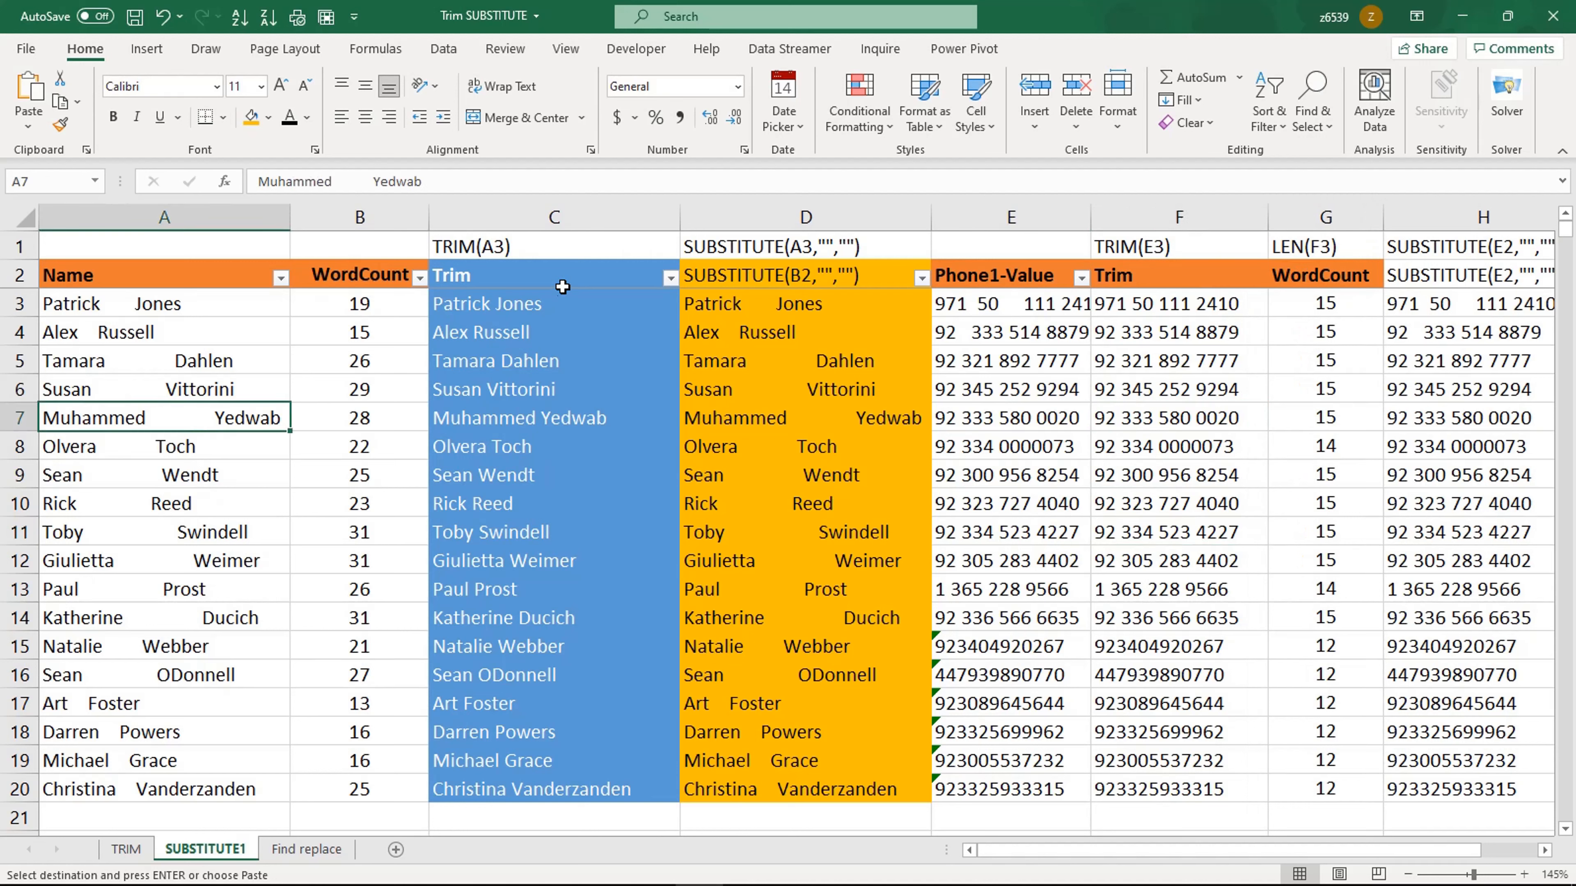
Step: Clear the Trim results in C3:C20 and the SUBSTITUTE results in D3:D20
left_click(521, 308)
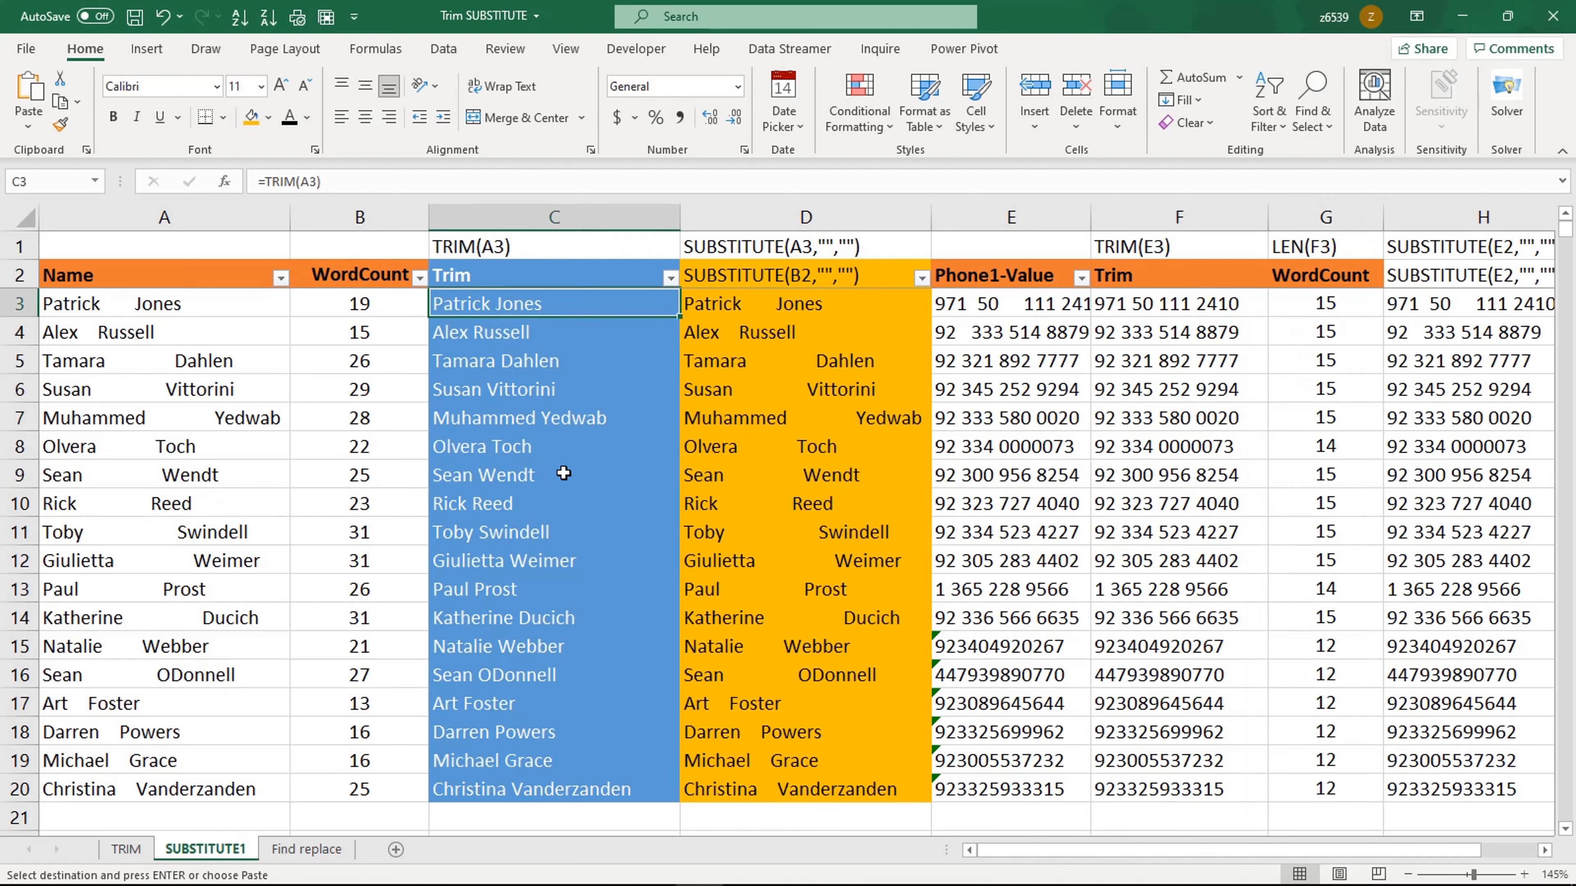
key("ctrl+shift+Down")
key("Delete")
key("Right")
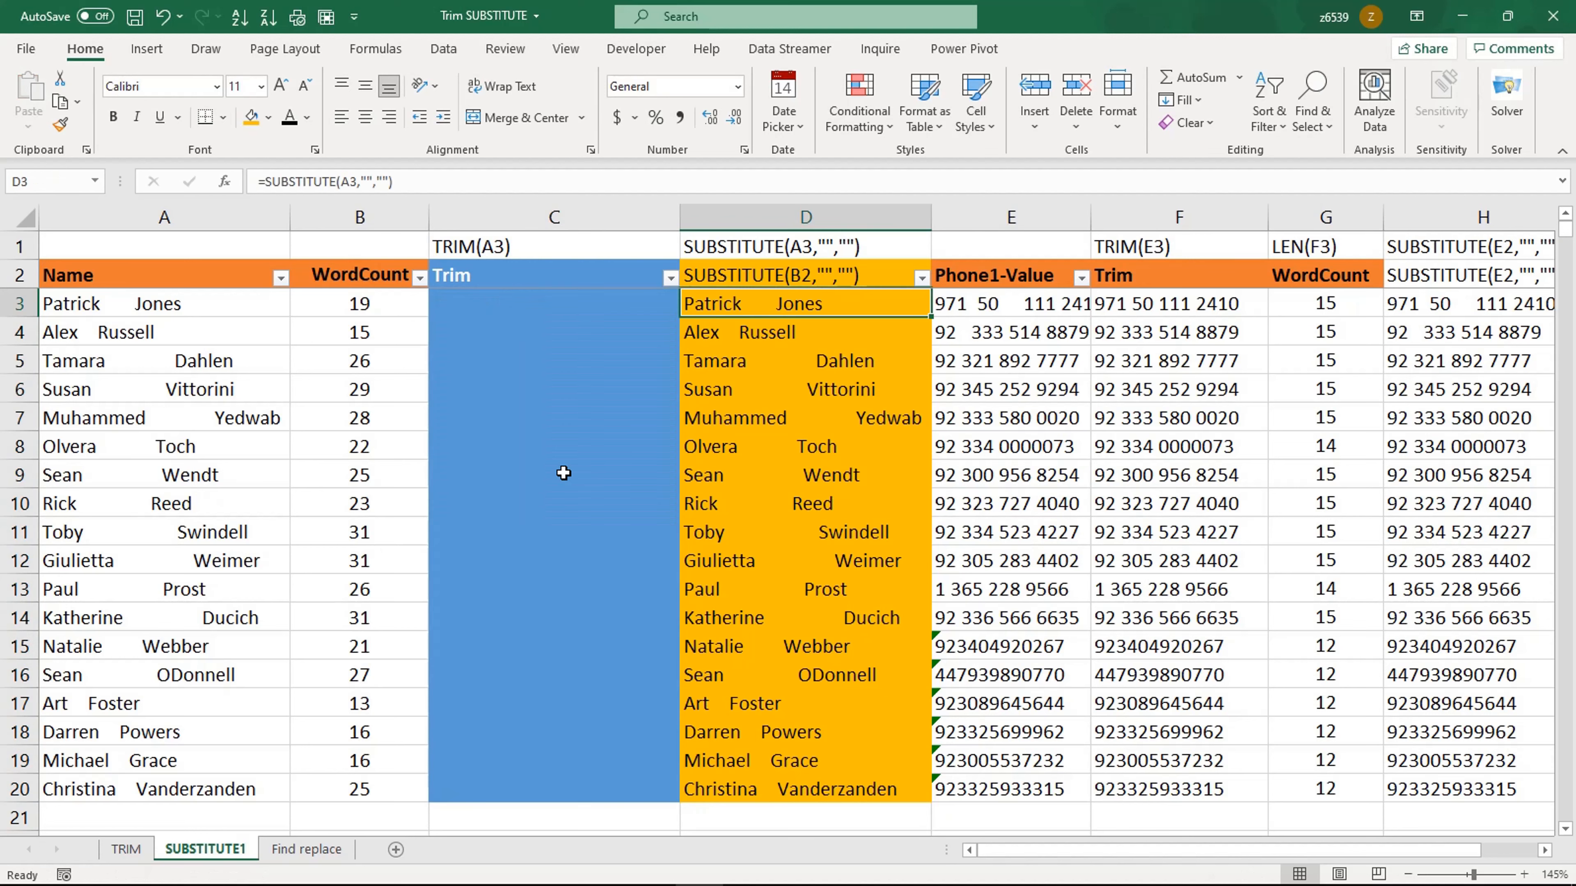
key("ctrl+shift+Down")
key("Delete")
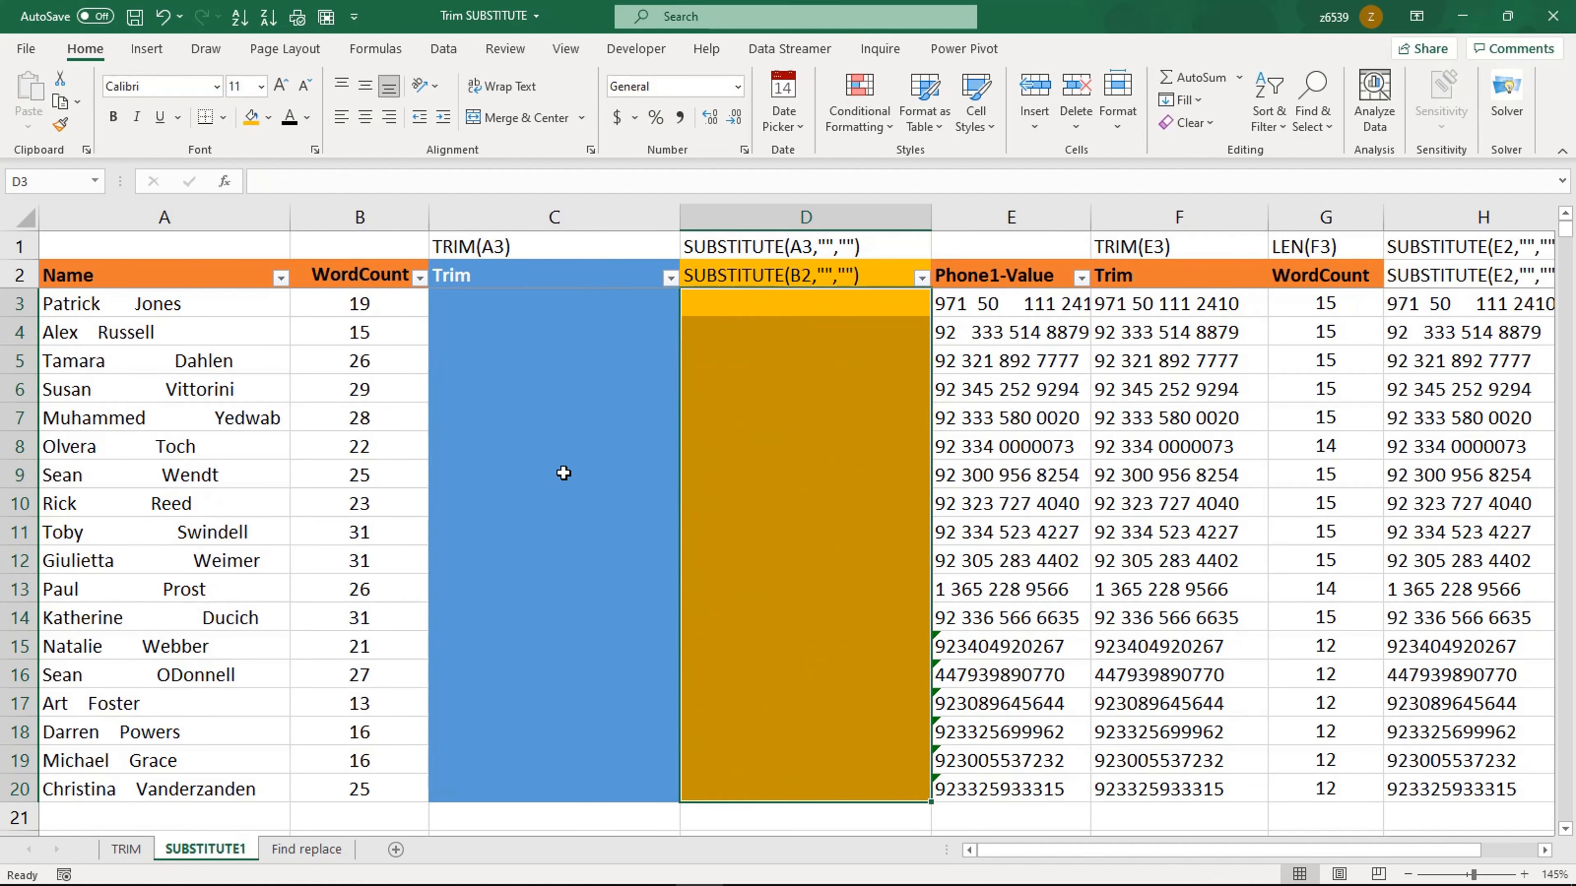
Step: Enter =TRIM(A3) in C3 and fill it down to row 20
key("Left")
type("=trim")
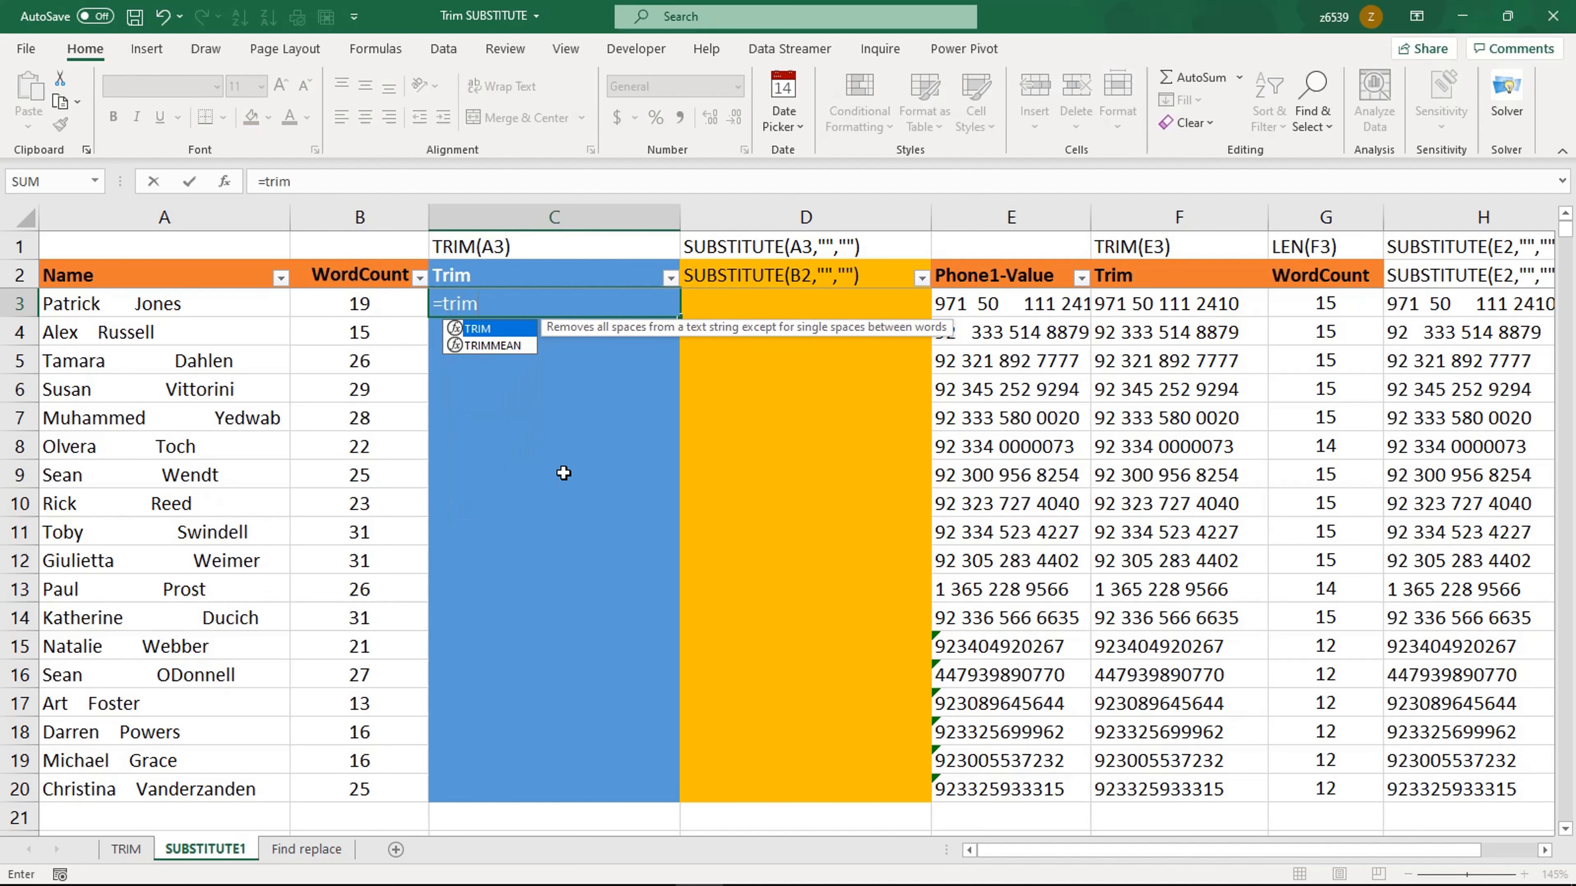
key("Tab")
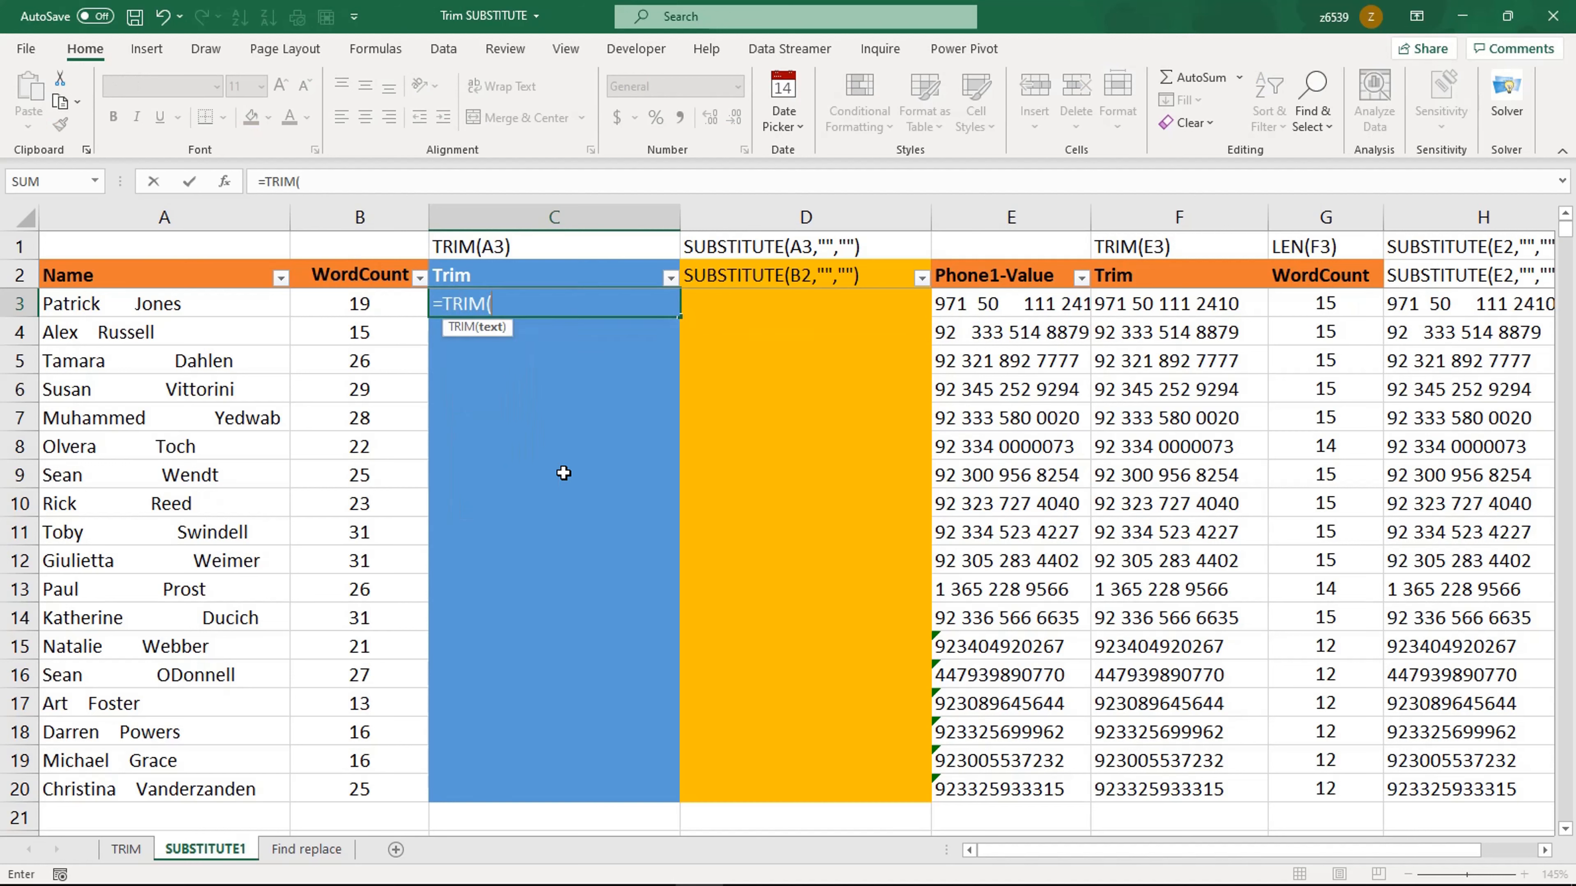
left_click(151, 309)
key("Return")
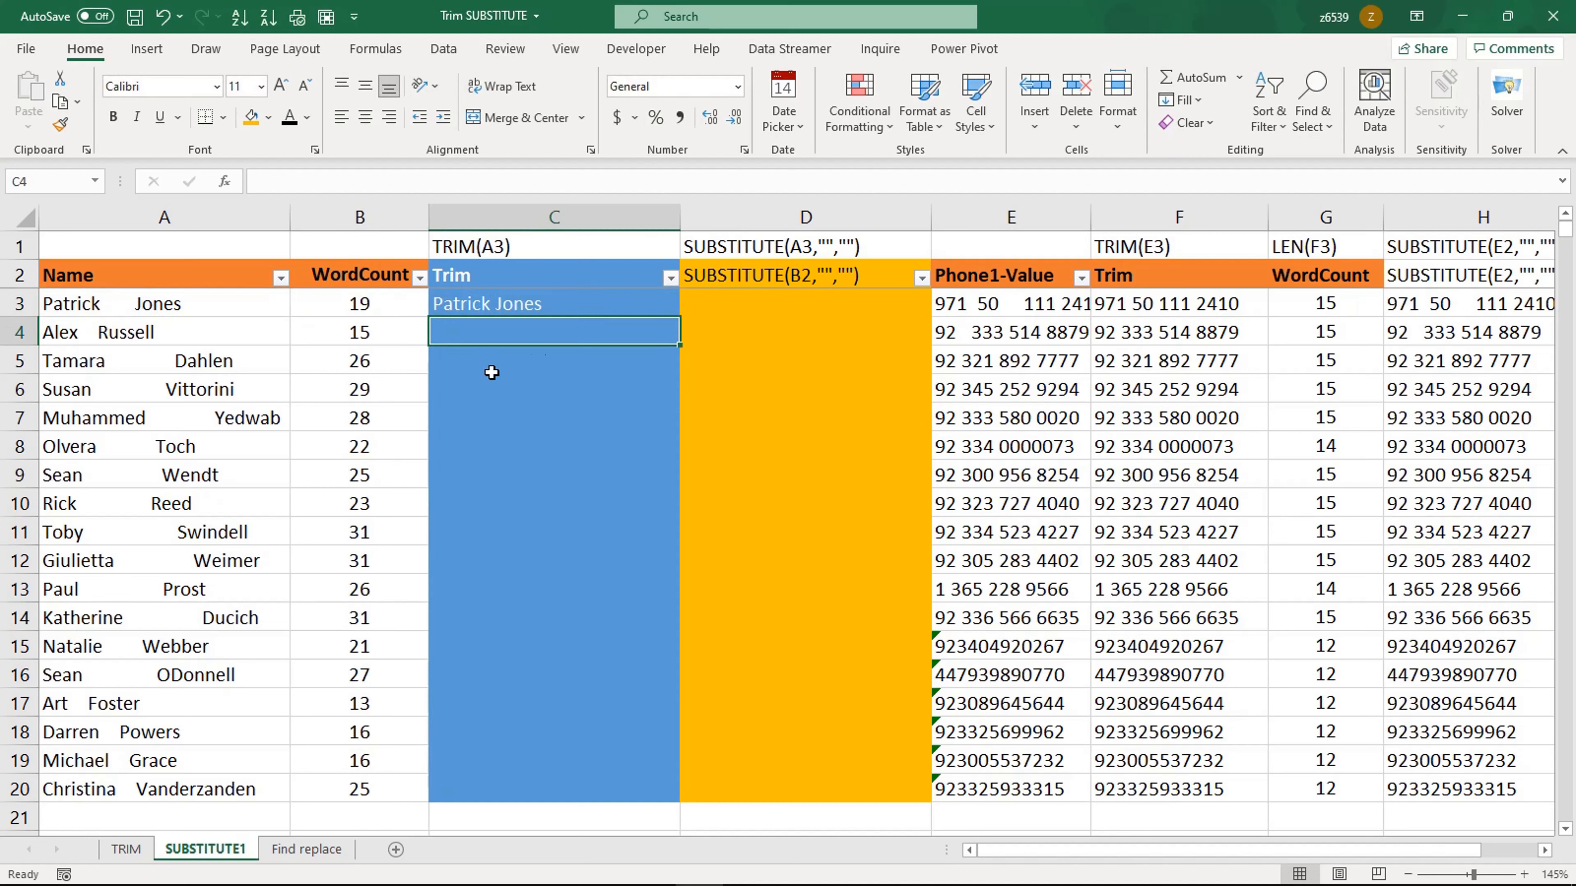
left_click(545, 307)
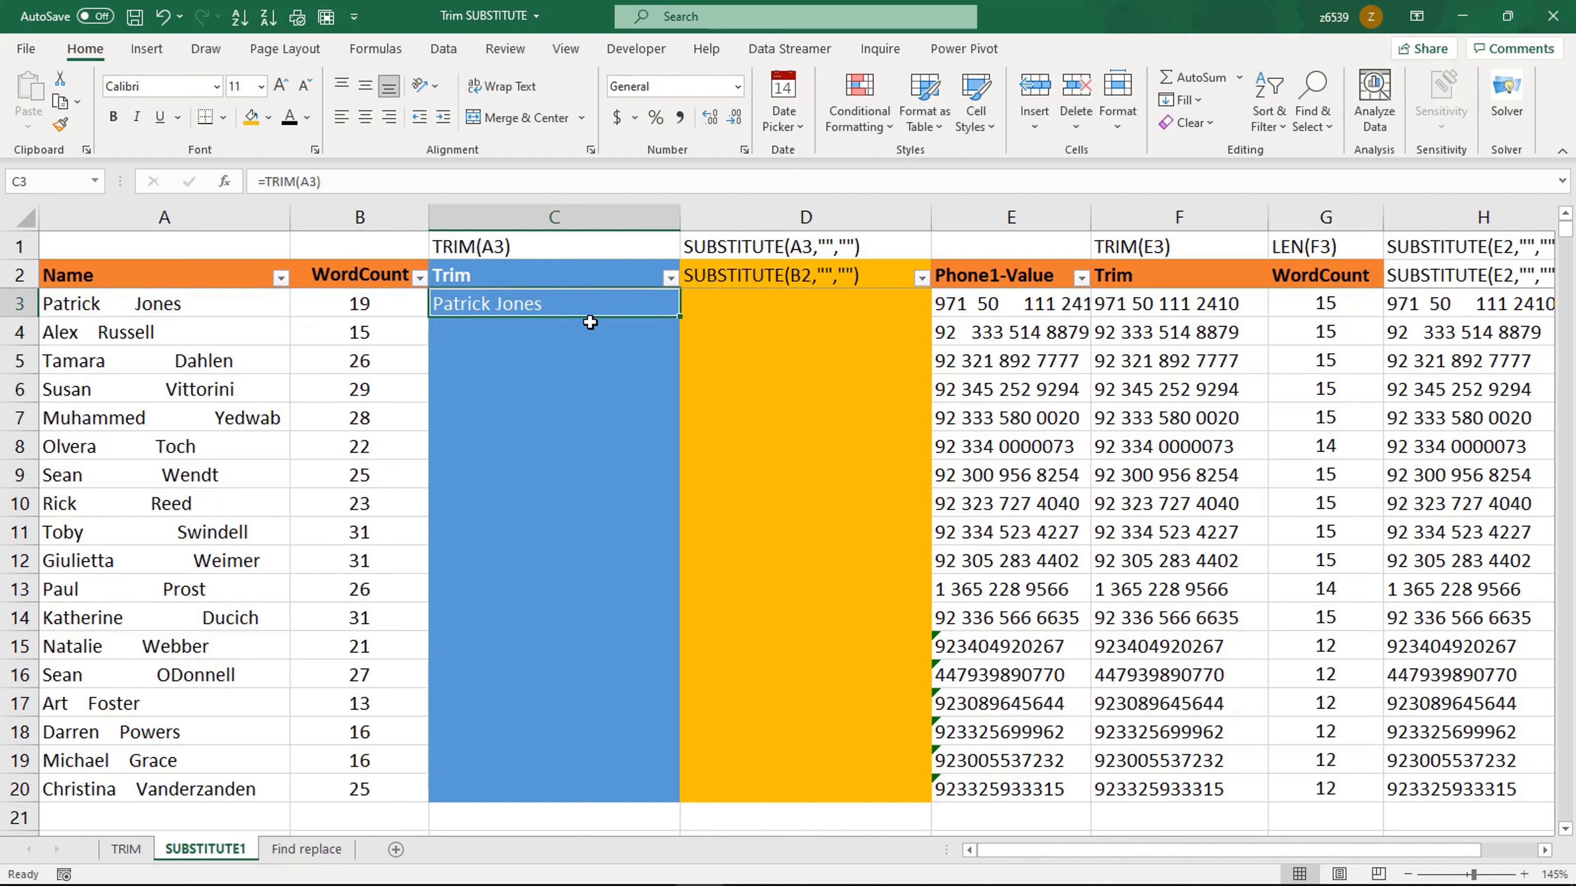
double_click(679, 316)
left_click(618, 476)
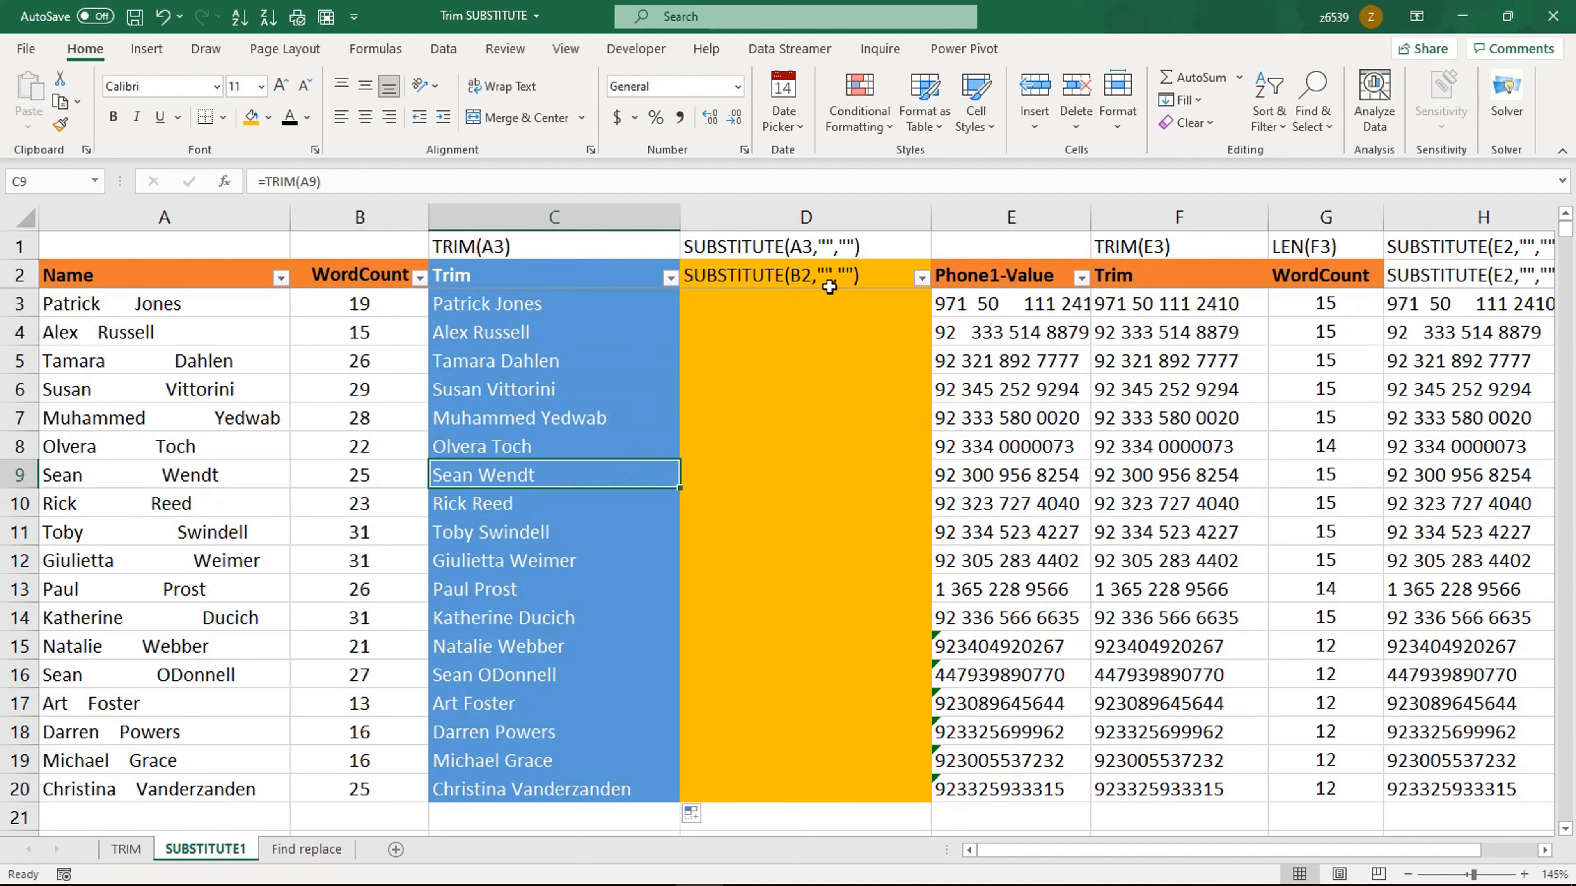
Step: Enter =SUBSTITUTE(A3," ","") in D3 to remove all spaces from the name
left_click(794, 303)
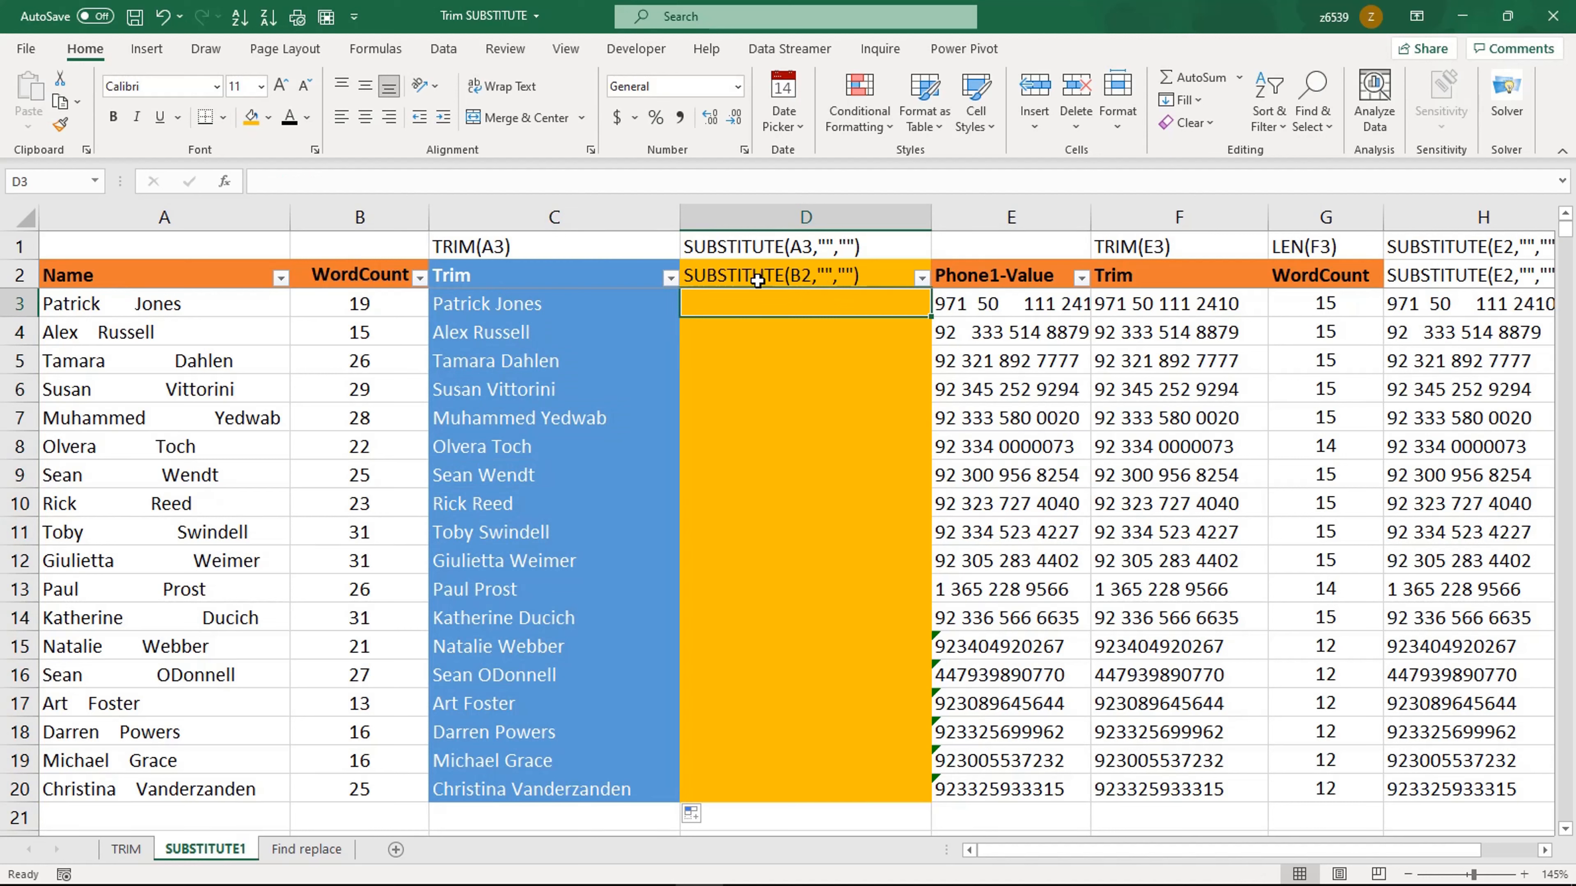
type("=")
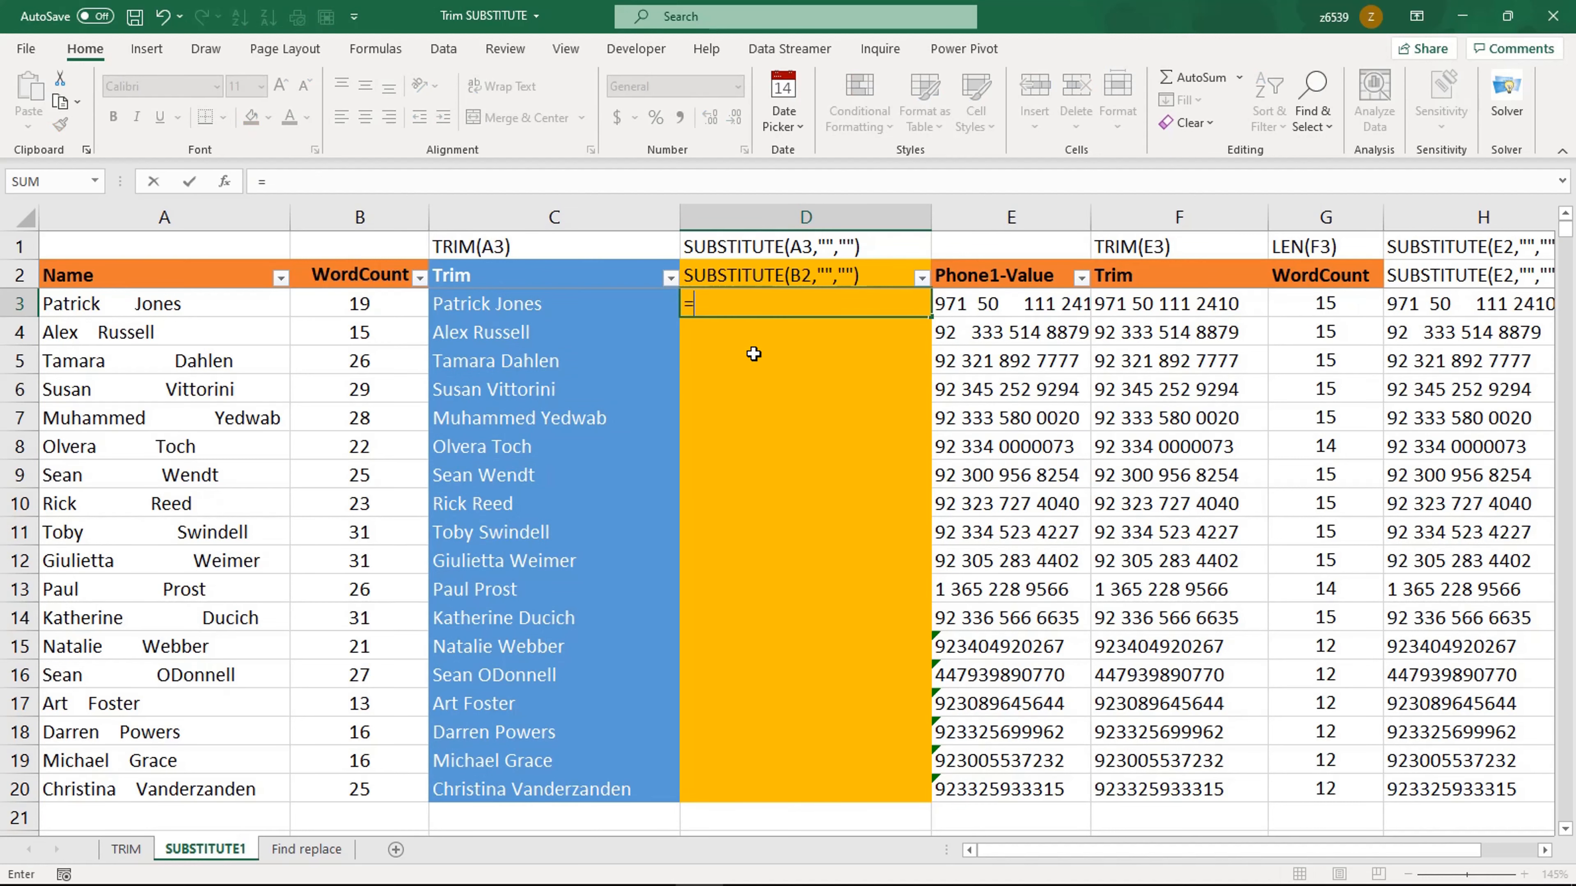
type("su")
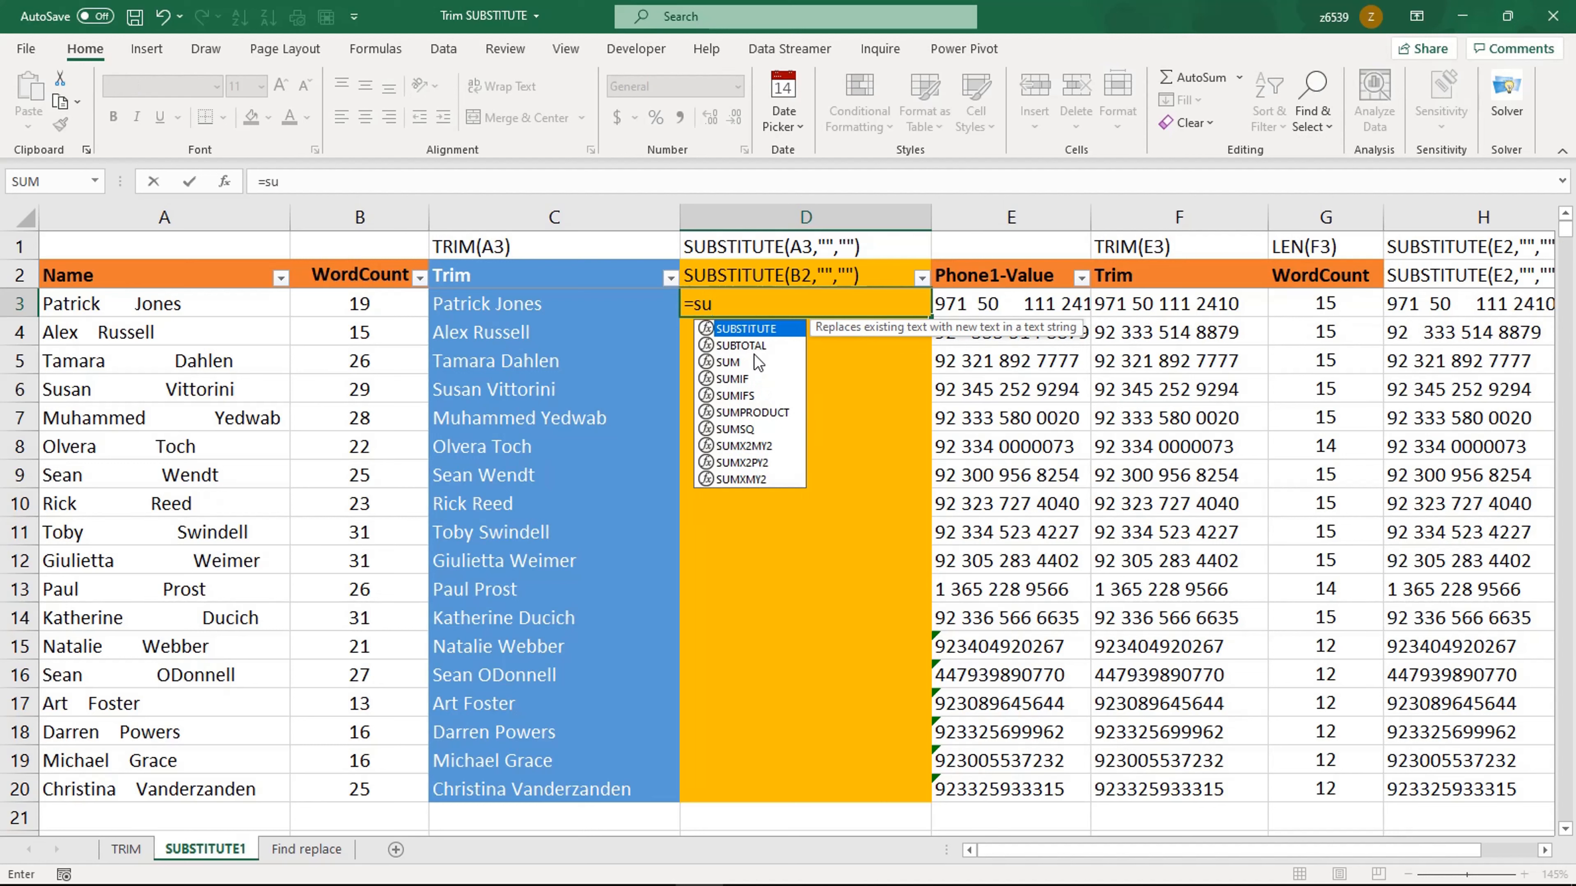
type("b")
key("Tab")
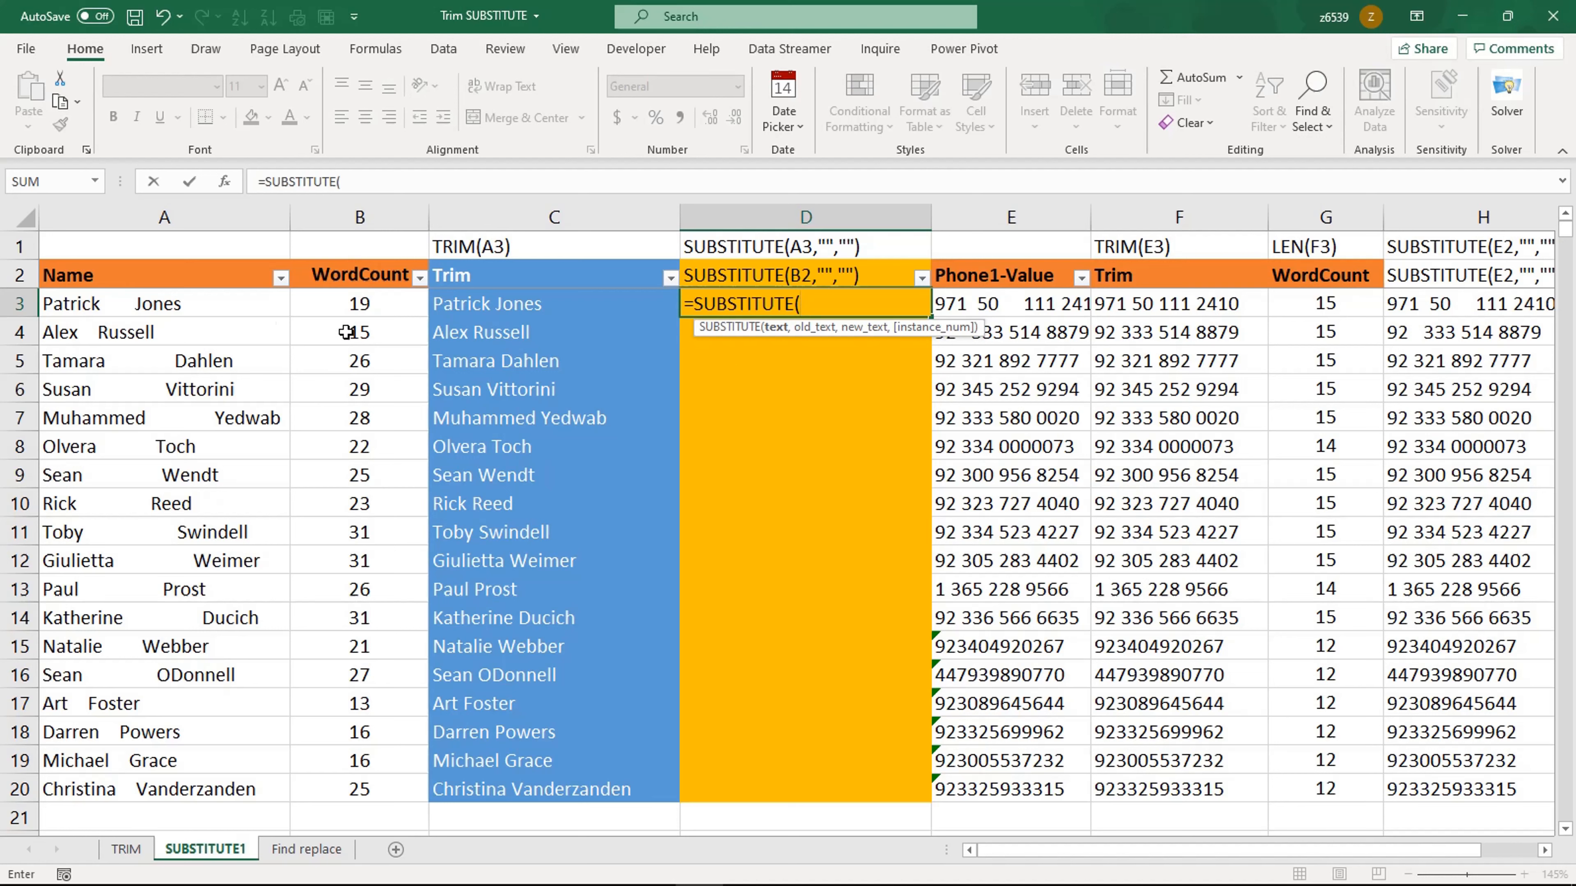
left_click(179, 307)
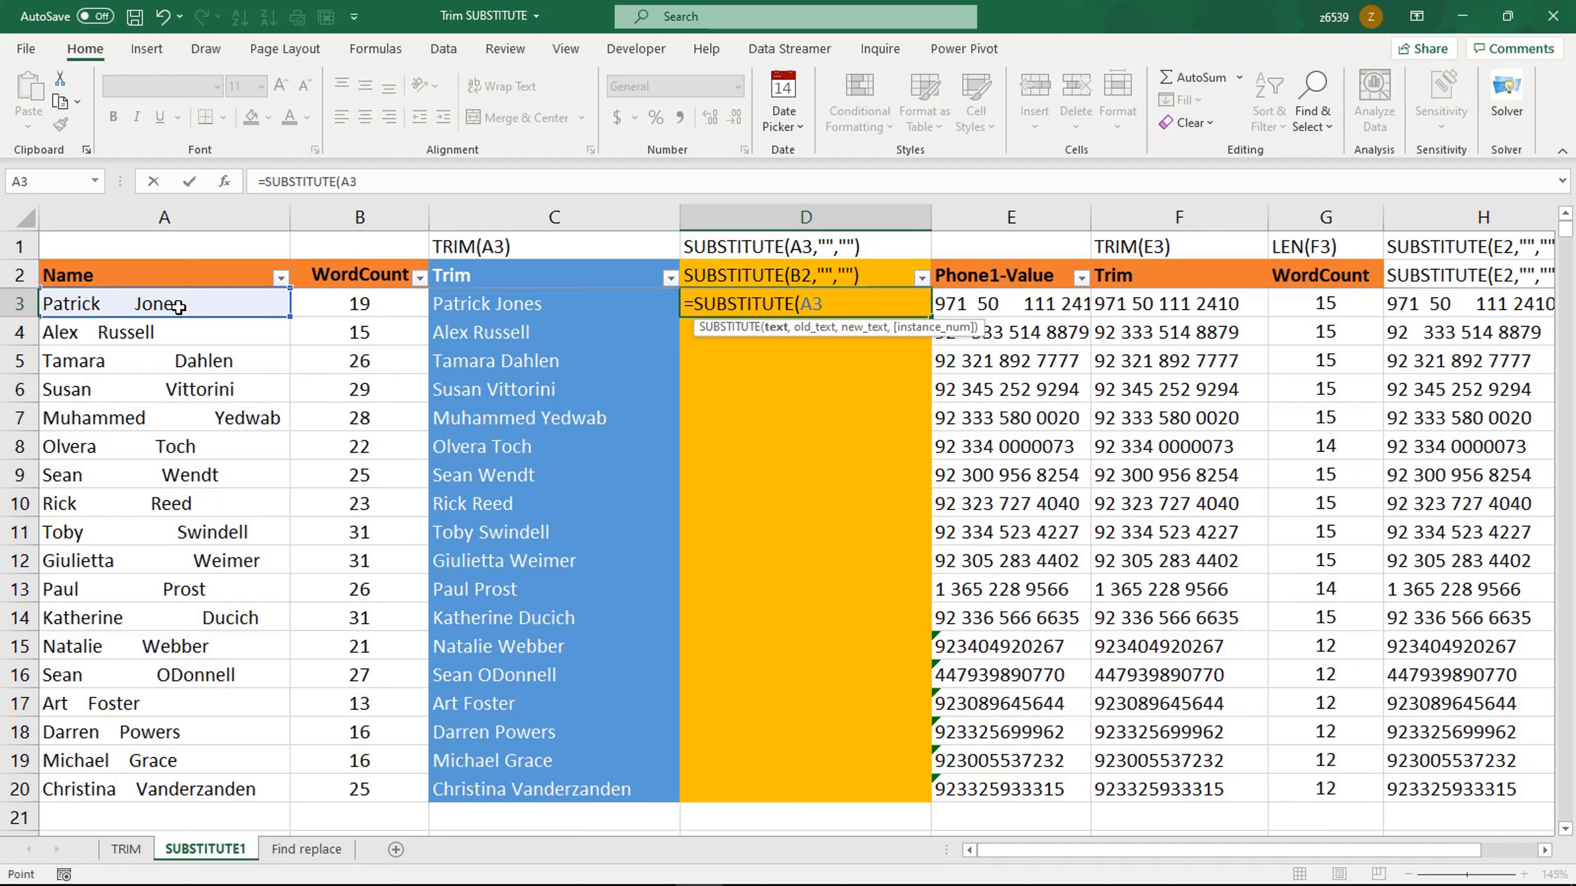
type(",\" \",")
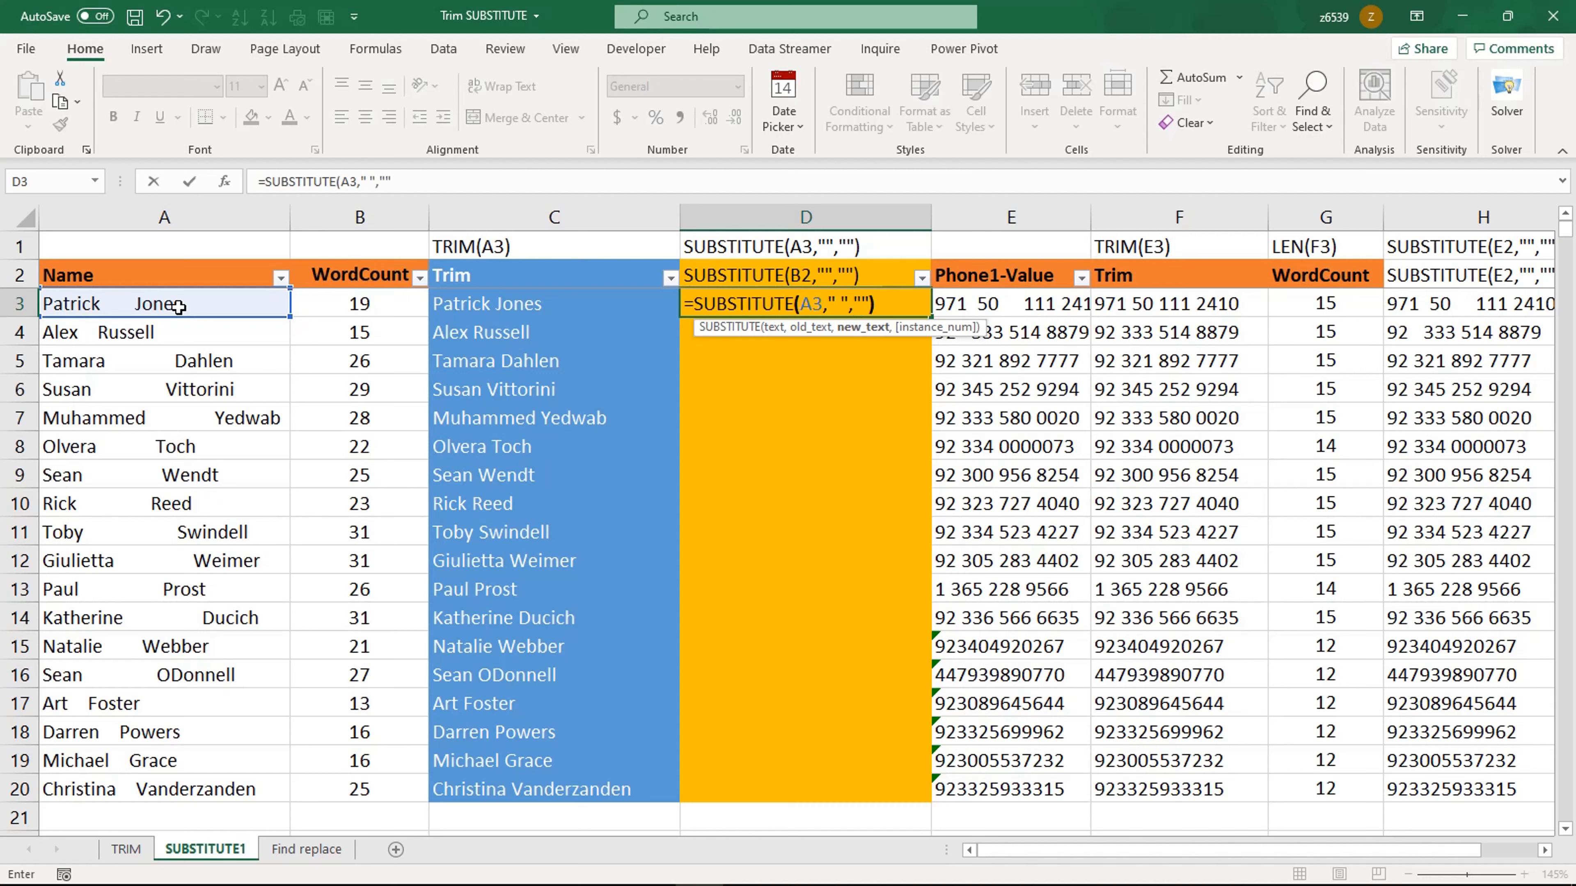
type("\"\")")
key("Return")
Step: Fill the SUBSTITUTE formula in D3 down to row 20 and check a few results
key("Up")
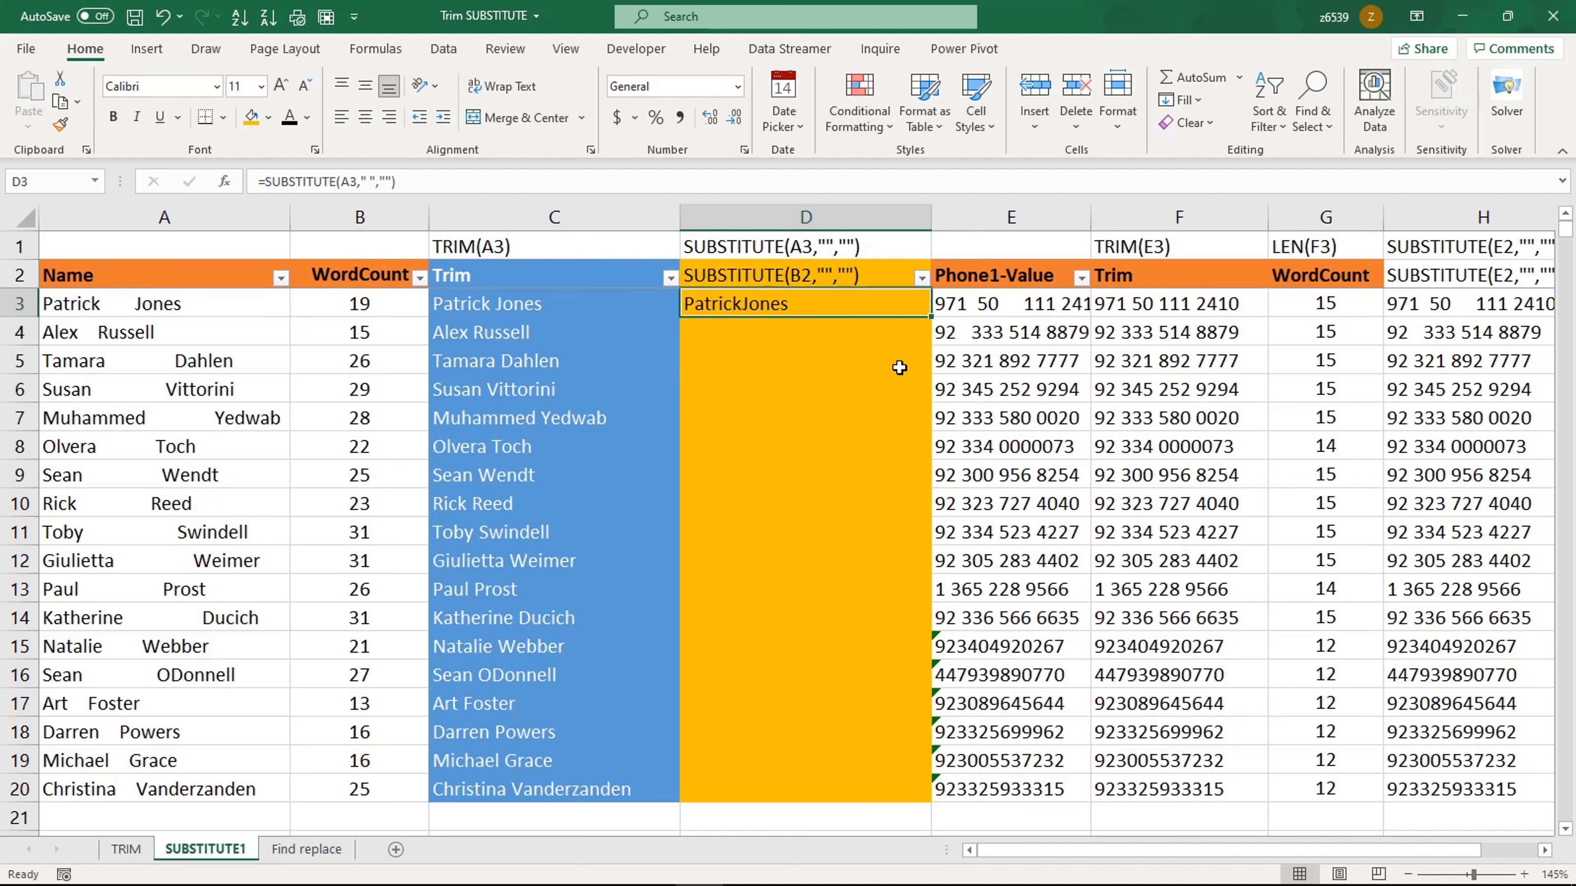
double_click(932, 316)
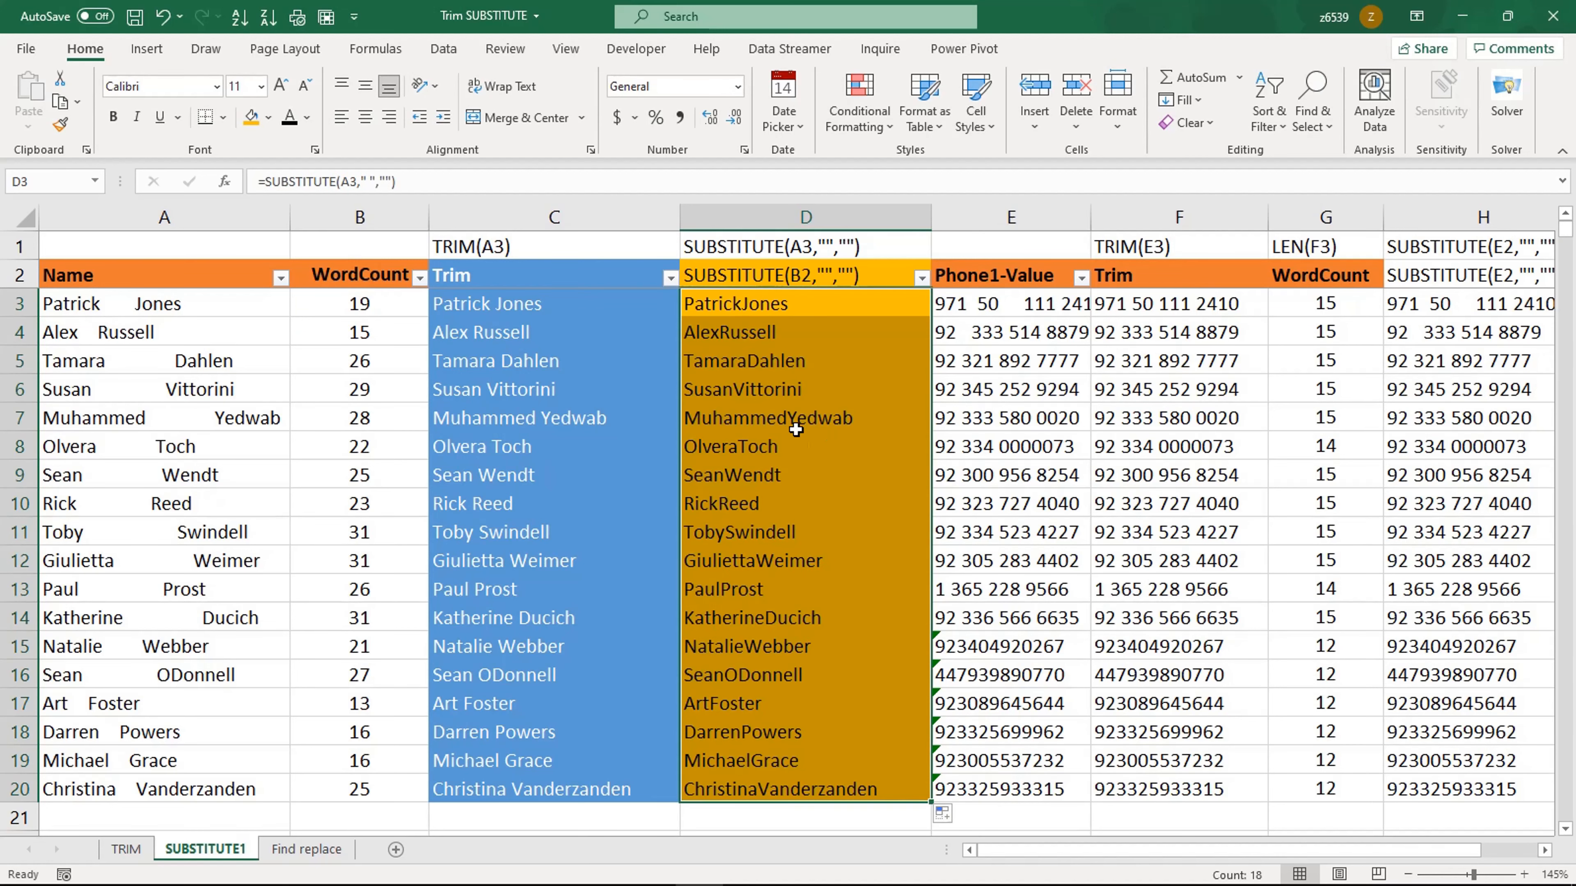
left_click(755, 362)
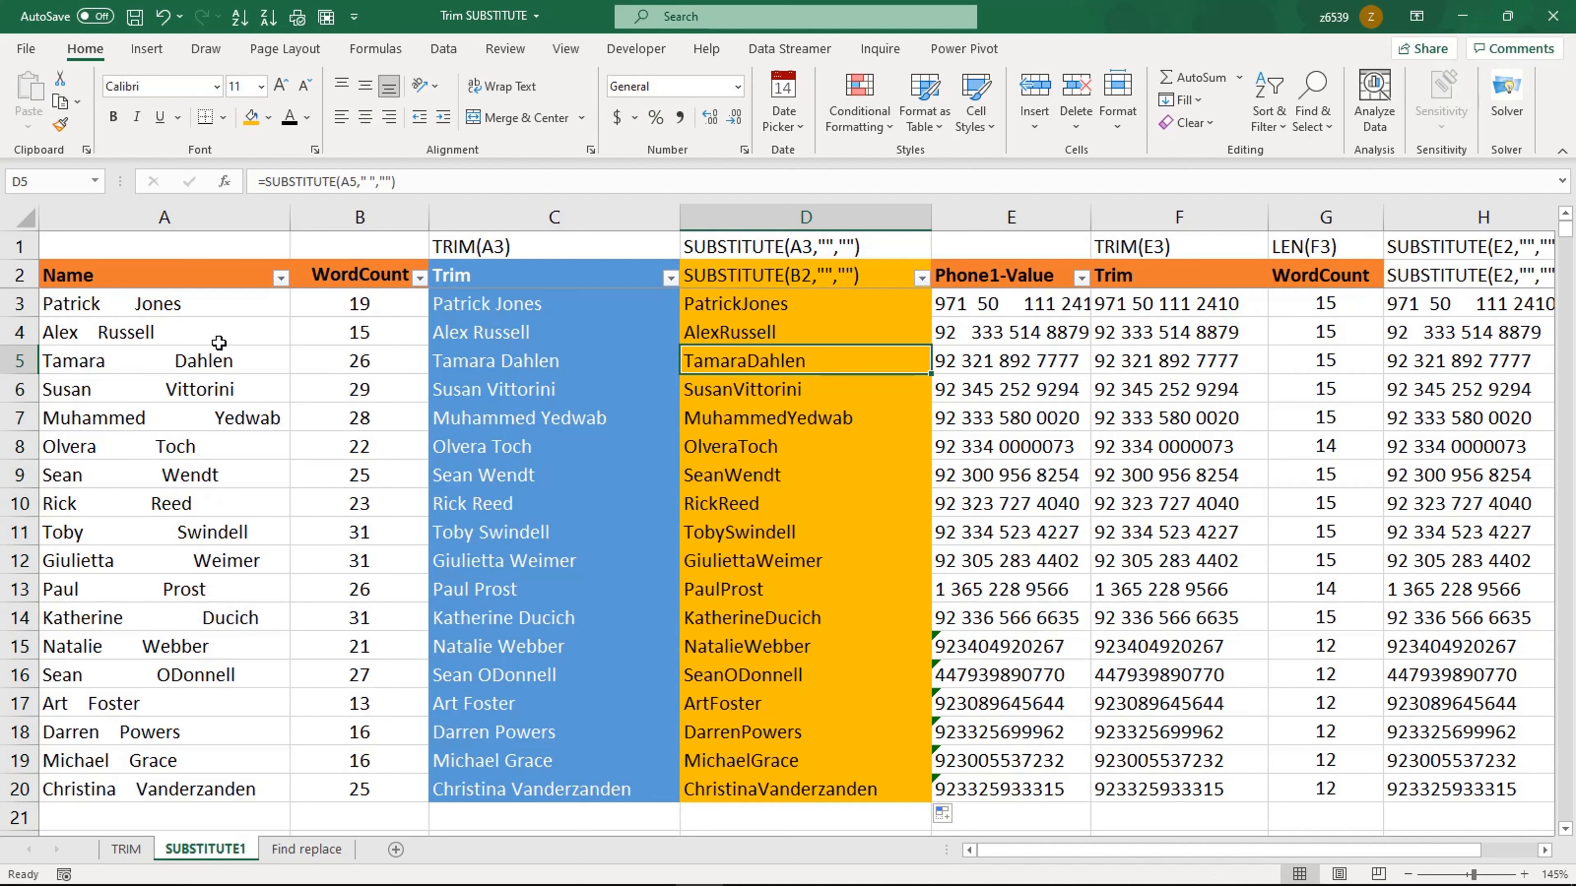
left_click(820, 302)
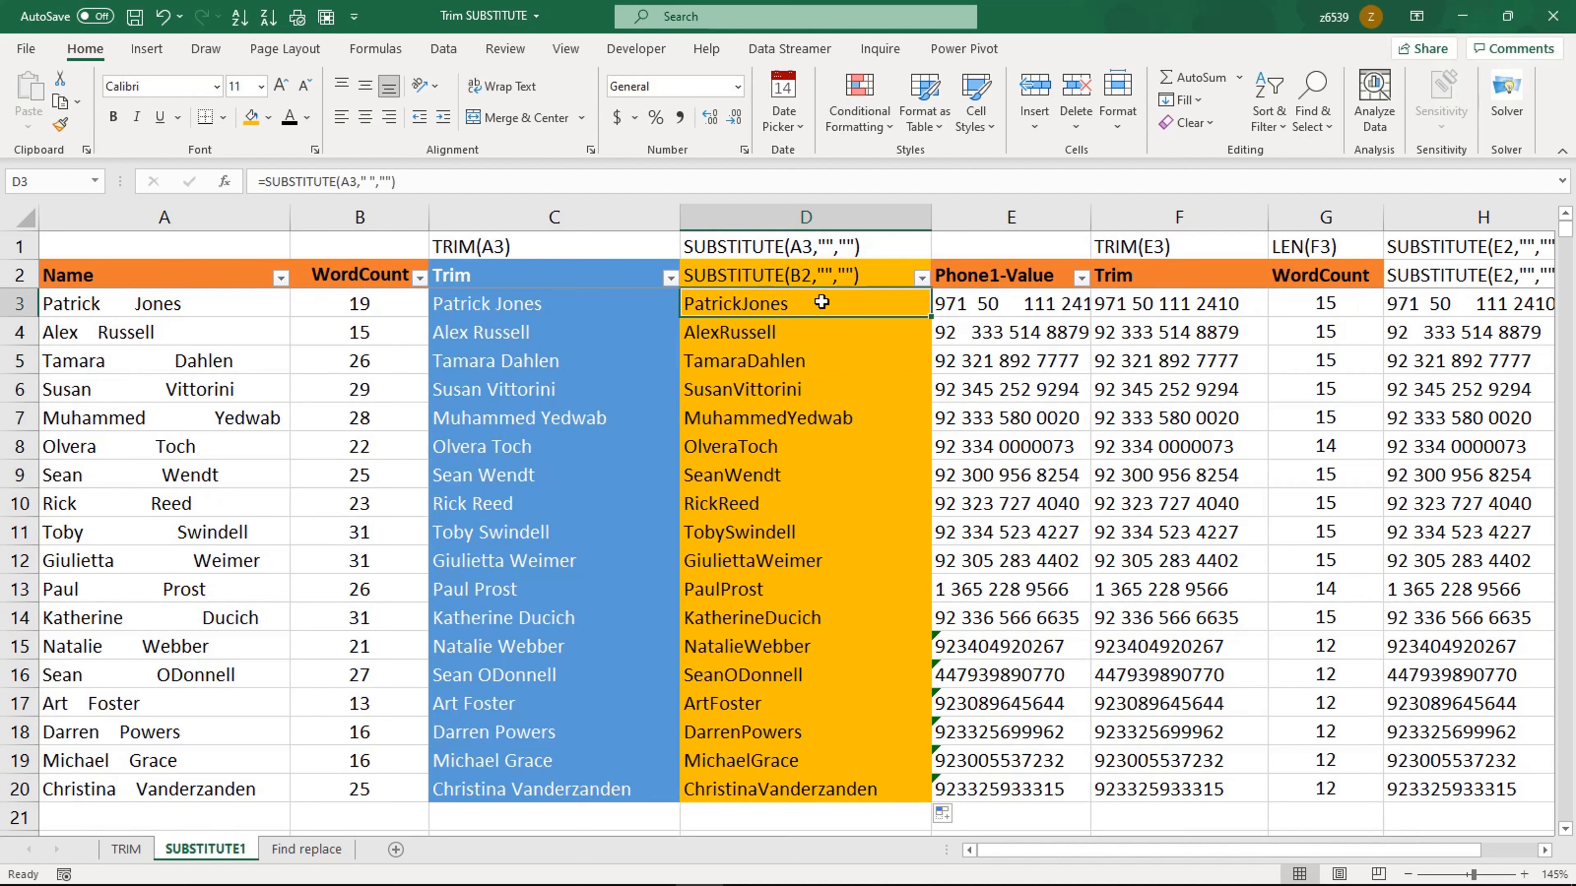
Step: Insert a blank column before the Phone1-Value column
right_click(984, 217)
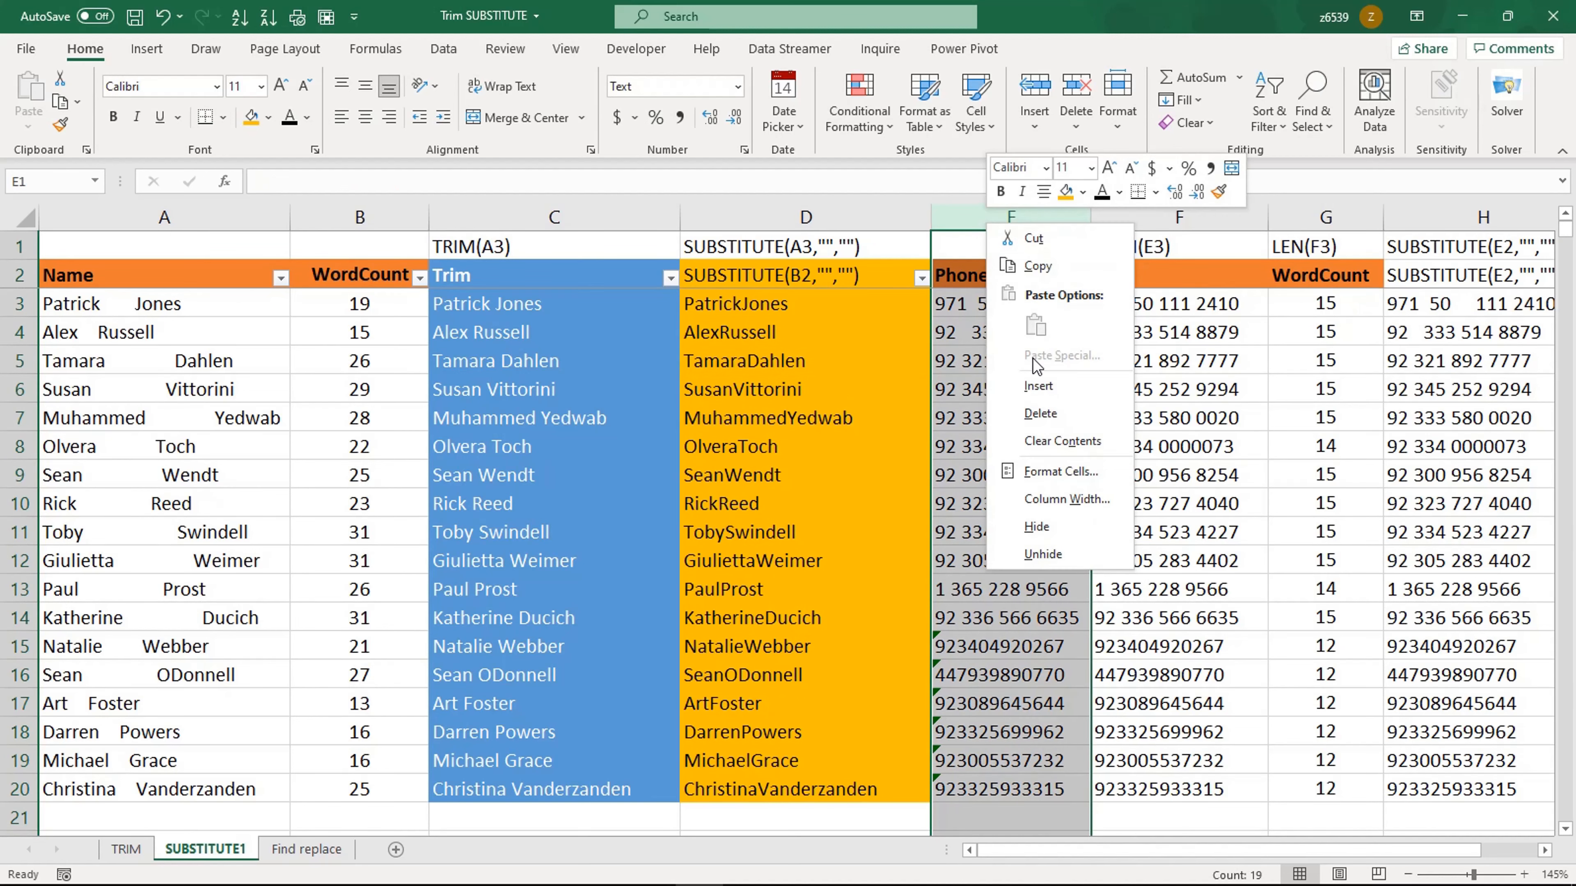
left_click(1037, 385)
left_click(995, 305)
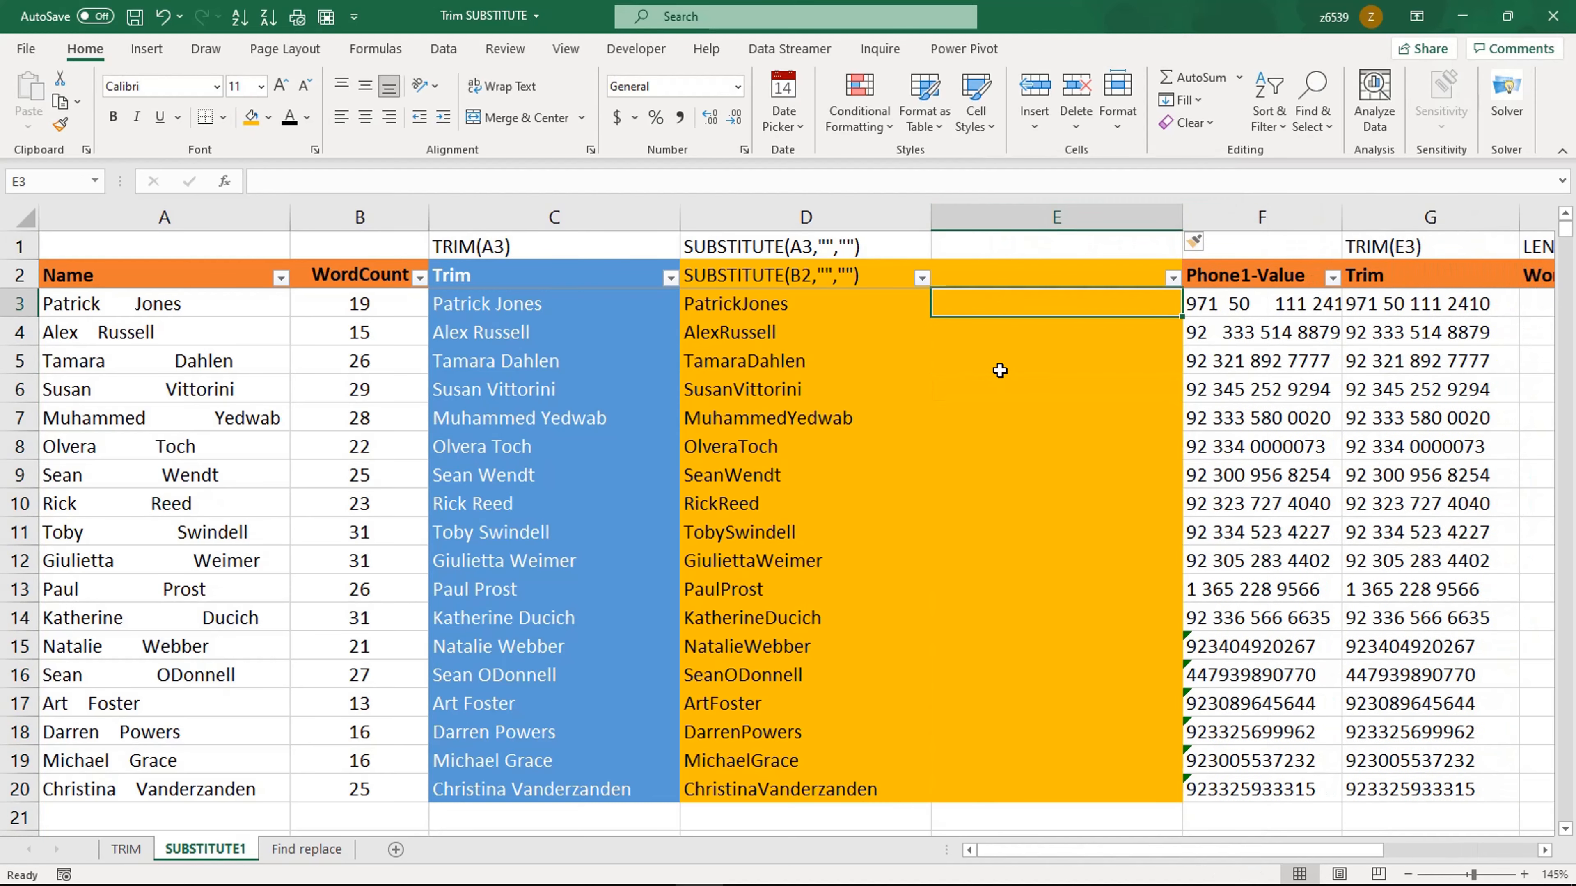
Step: Enter =LEN(D3) in E3 to count the characters of the SUBSTITUTE result and fill it down to row 20
type("=len")
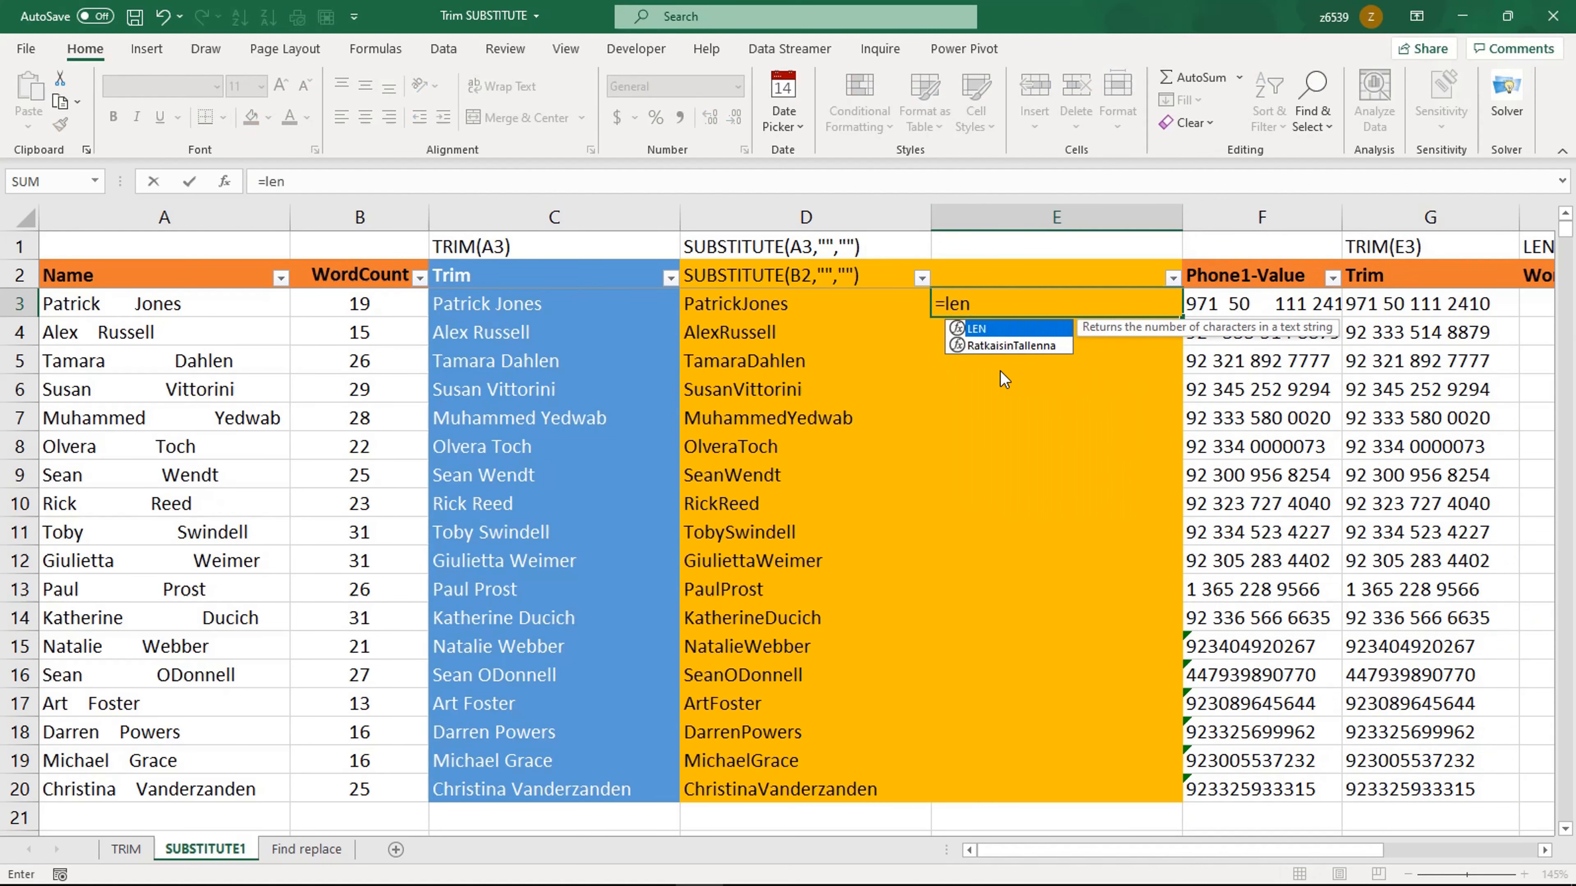
key("Tab")
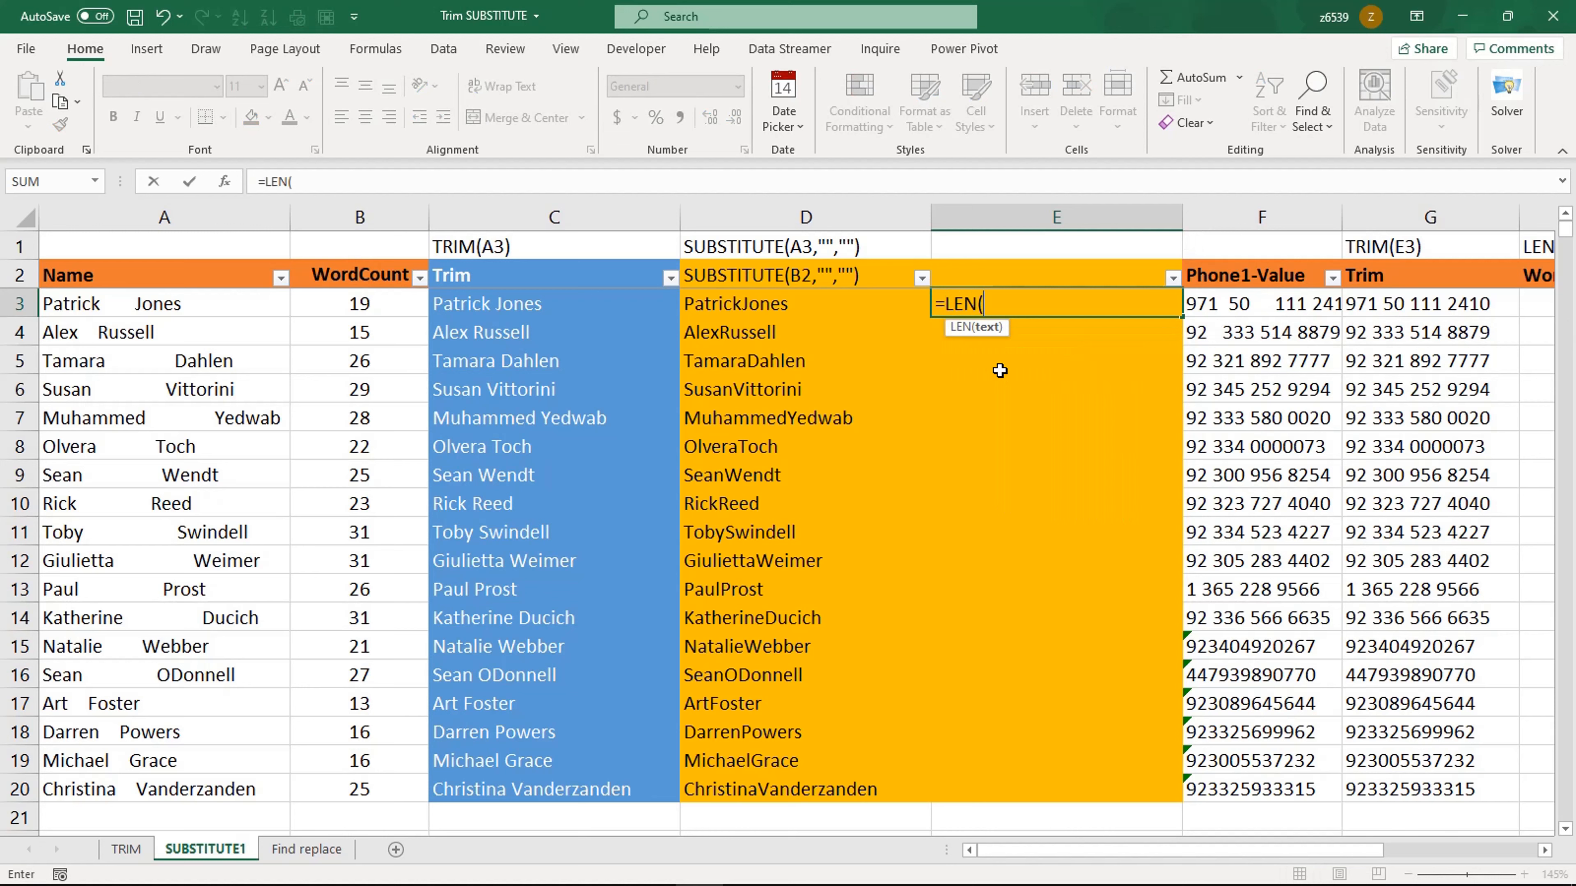
left_click(830, 305)
key("Return")
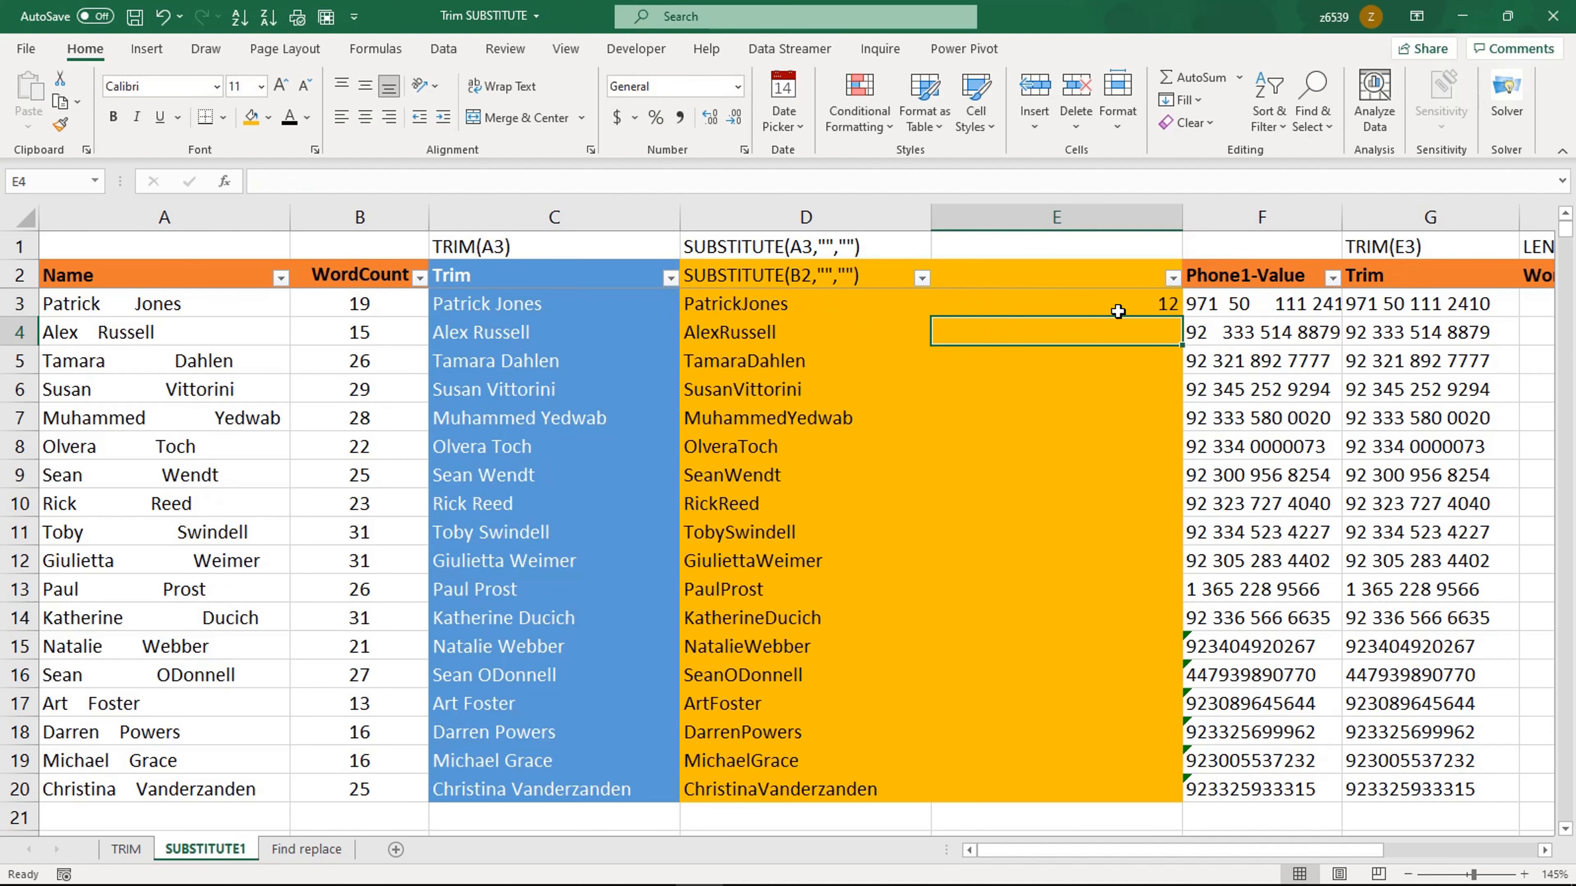
left_click(1118, 311)
double_click(1182, 317)
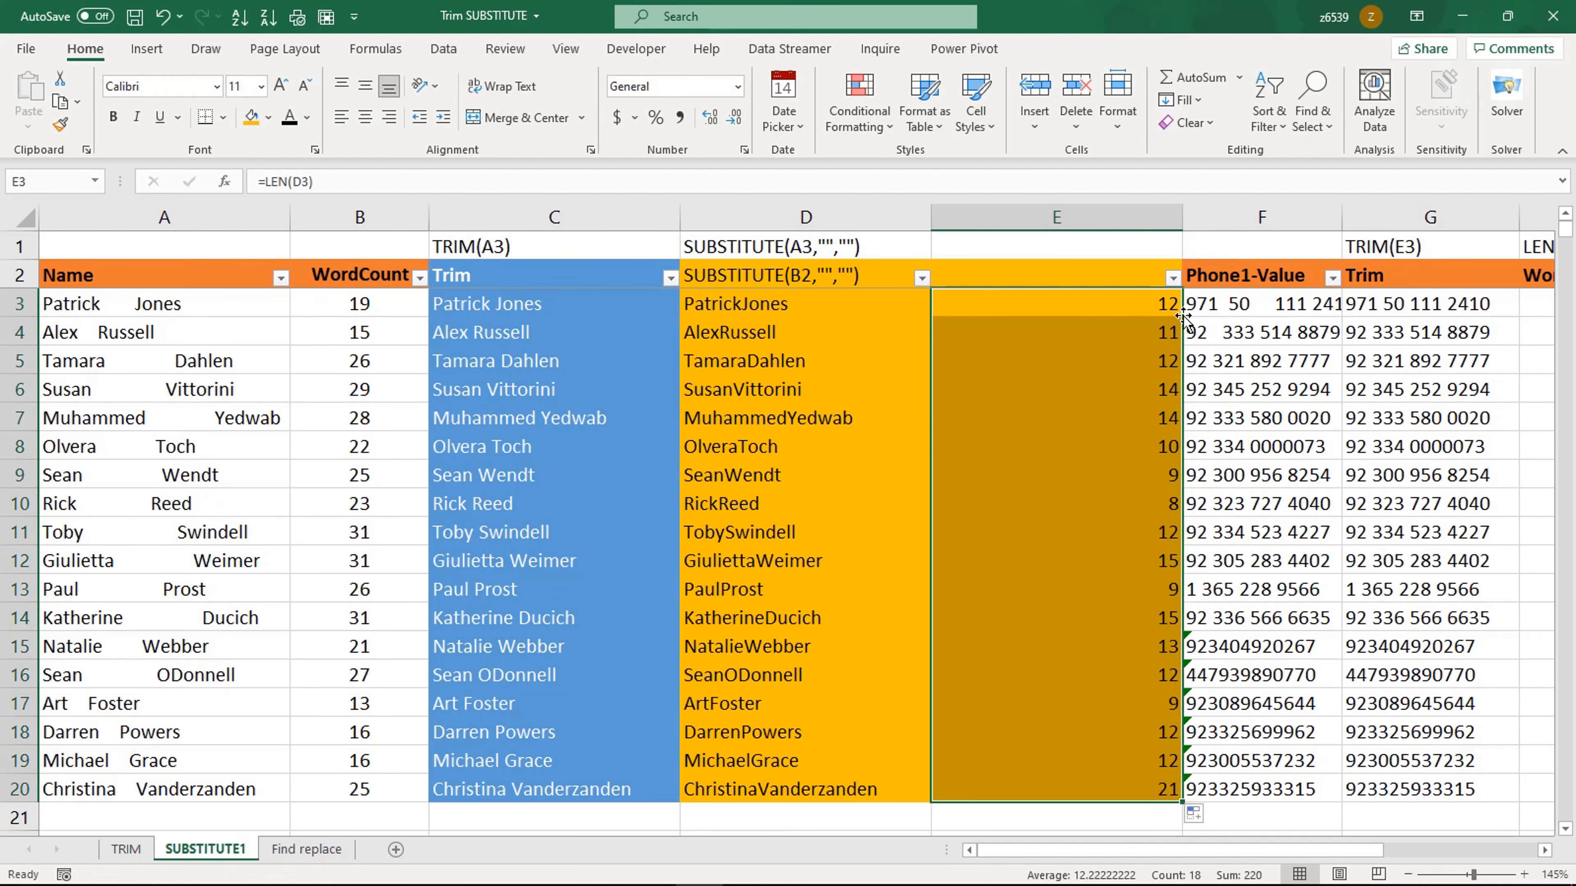
Step: Autofit the widths of columns E and C and widen column B slightly
double_click(1180, 211)
double_click(680, 216)
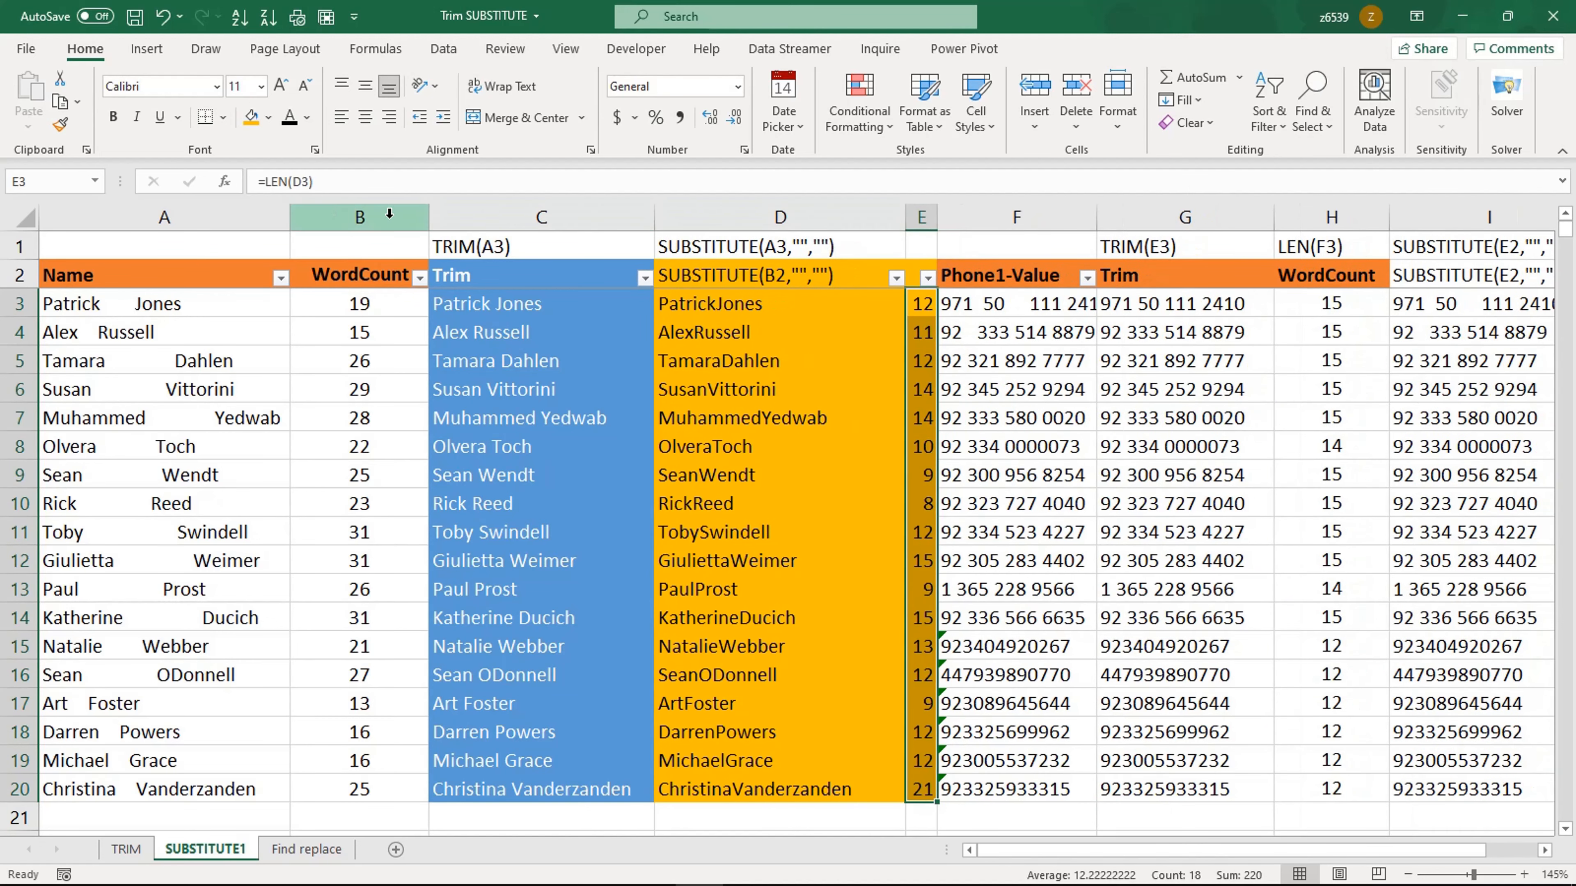
left_click_drag(431, 218, 451, 218)
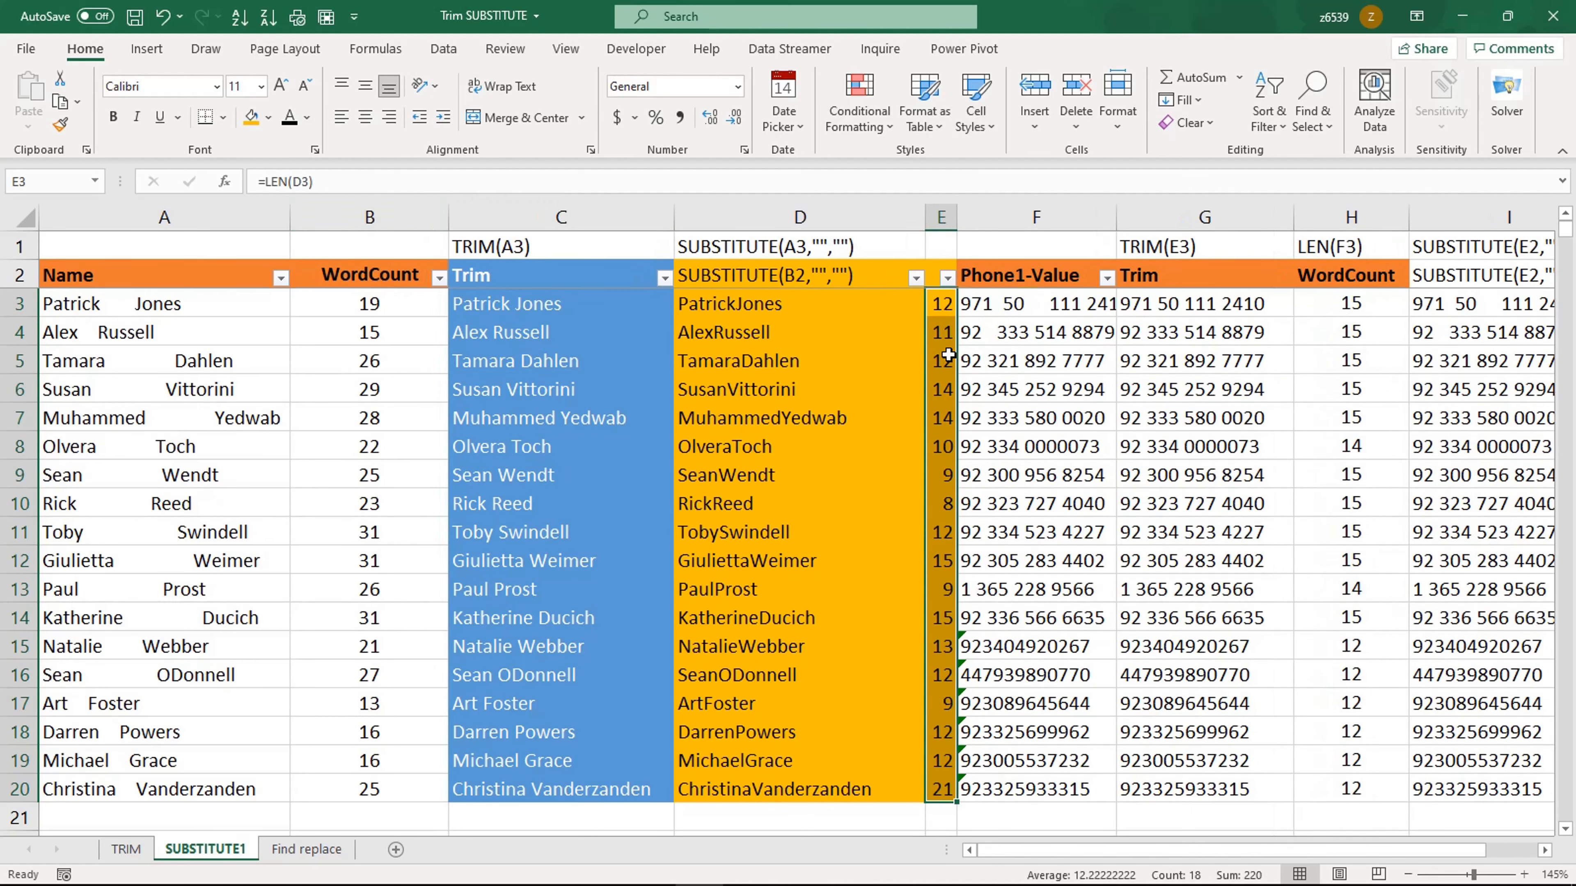
left_click(879, 334)
Step: Clear the Trim results in G3:G20 of the phone number section
left_click(1075, 314)
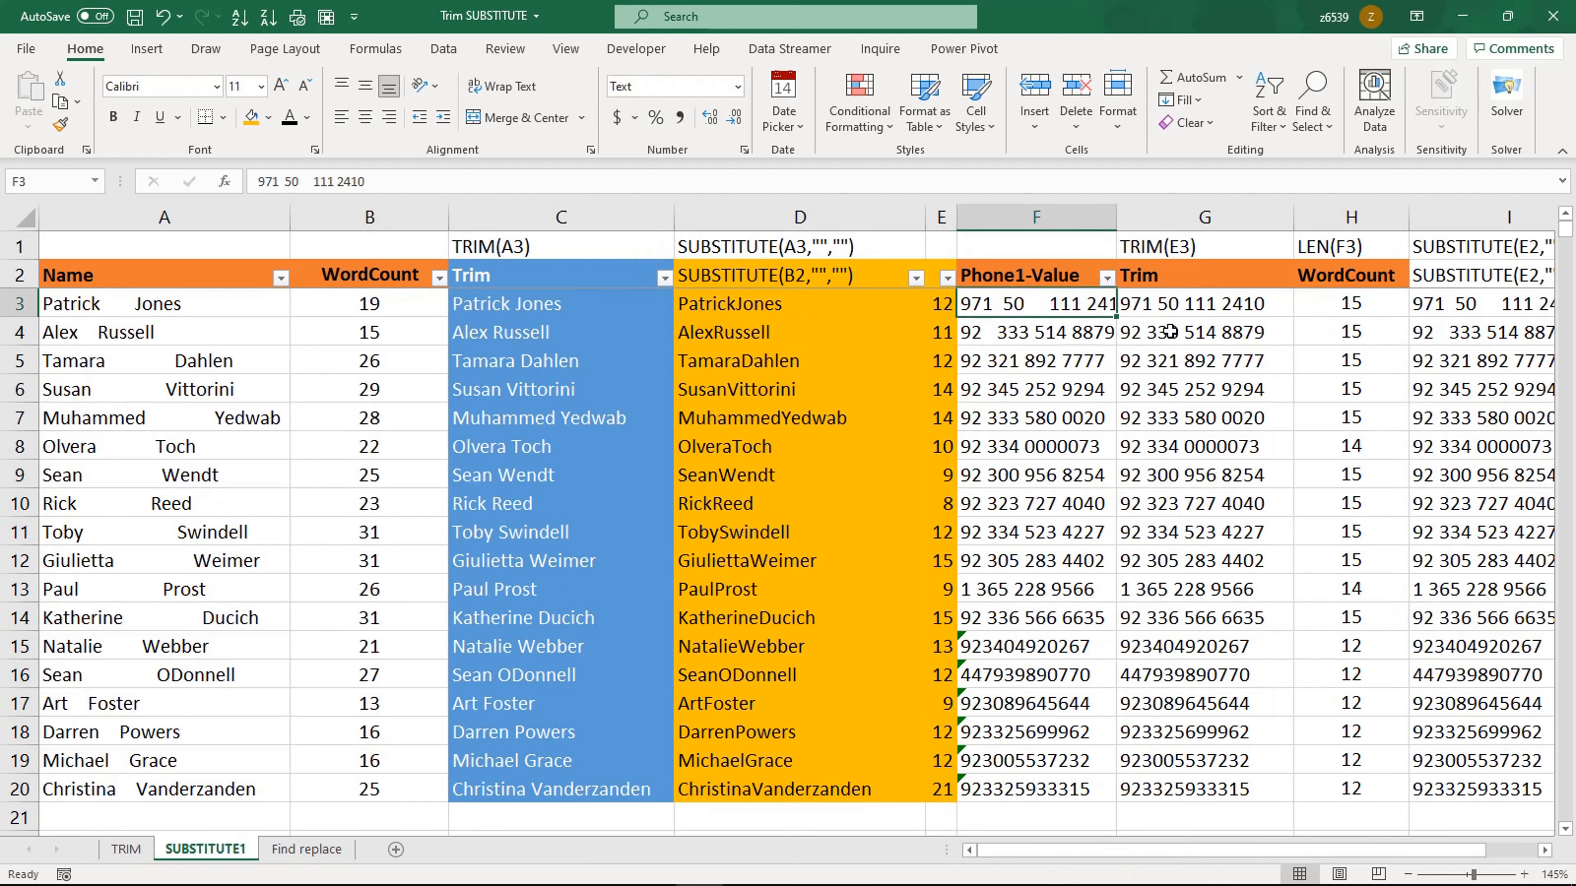
key("Right")
key("ctrl+shift+Down")
key("Delete")
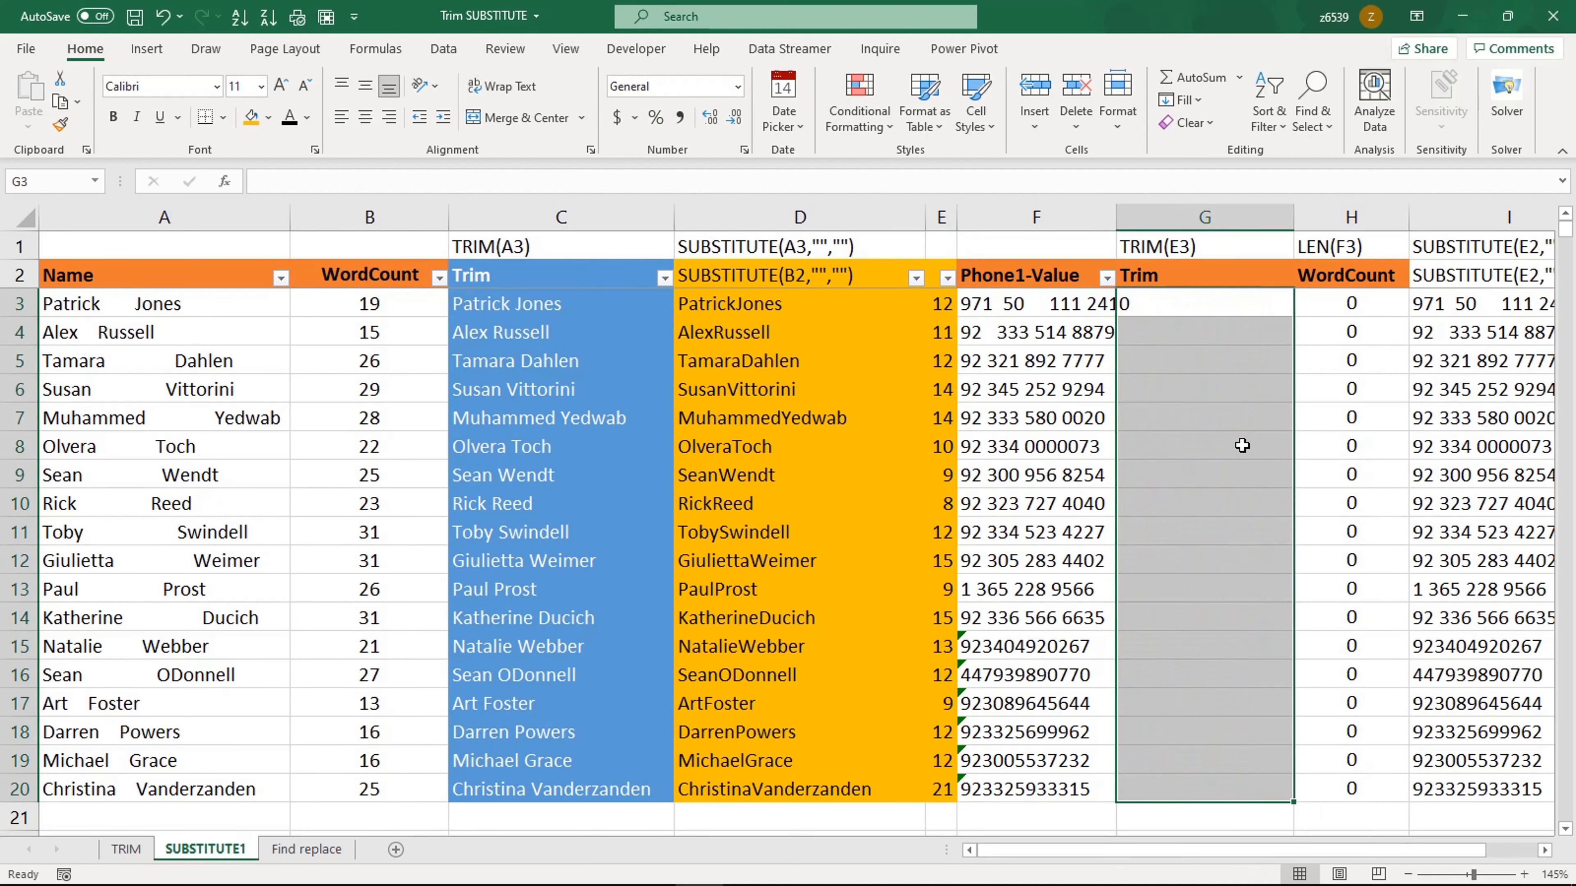
key("ctrl+shift+Up")
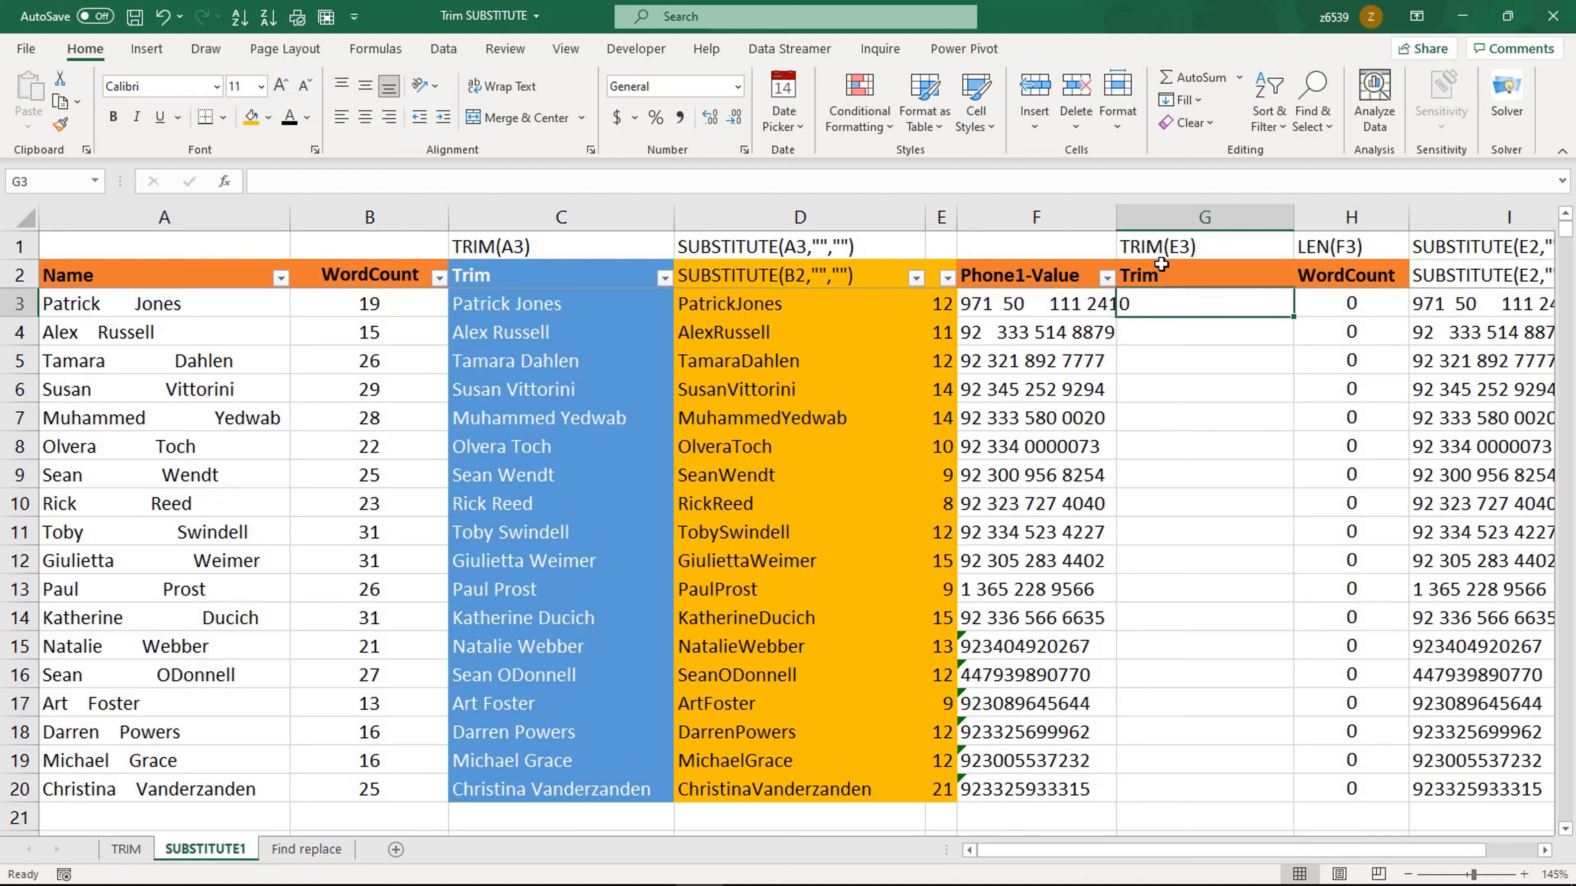
Step: Enter =TRIM(F3) in G3 and fill it down to row 20
double_click(1116, 217)
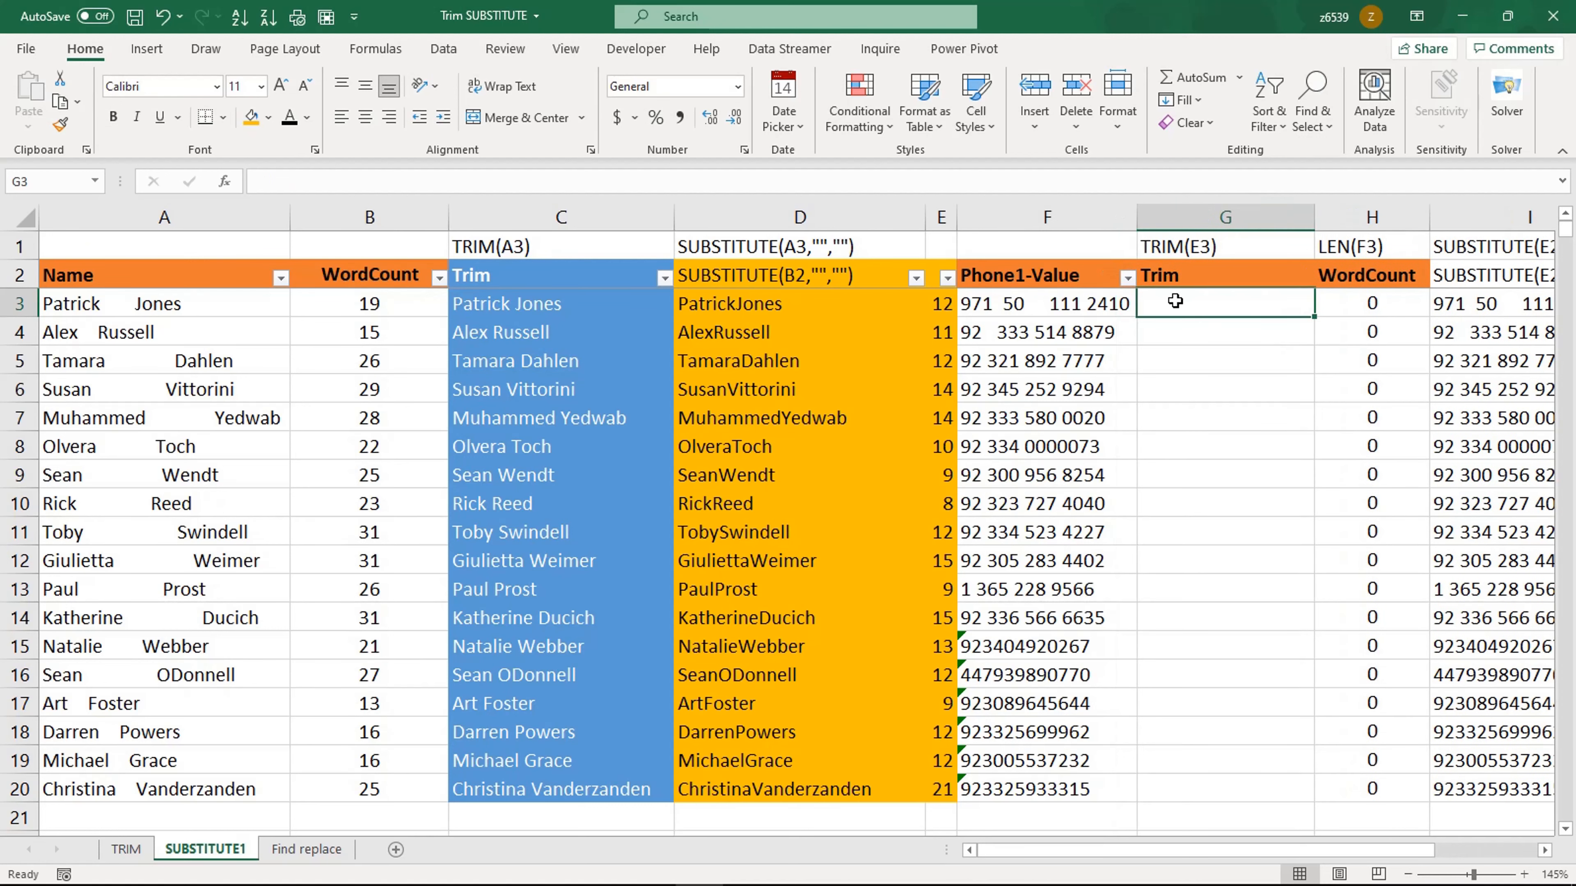
type("=trim")
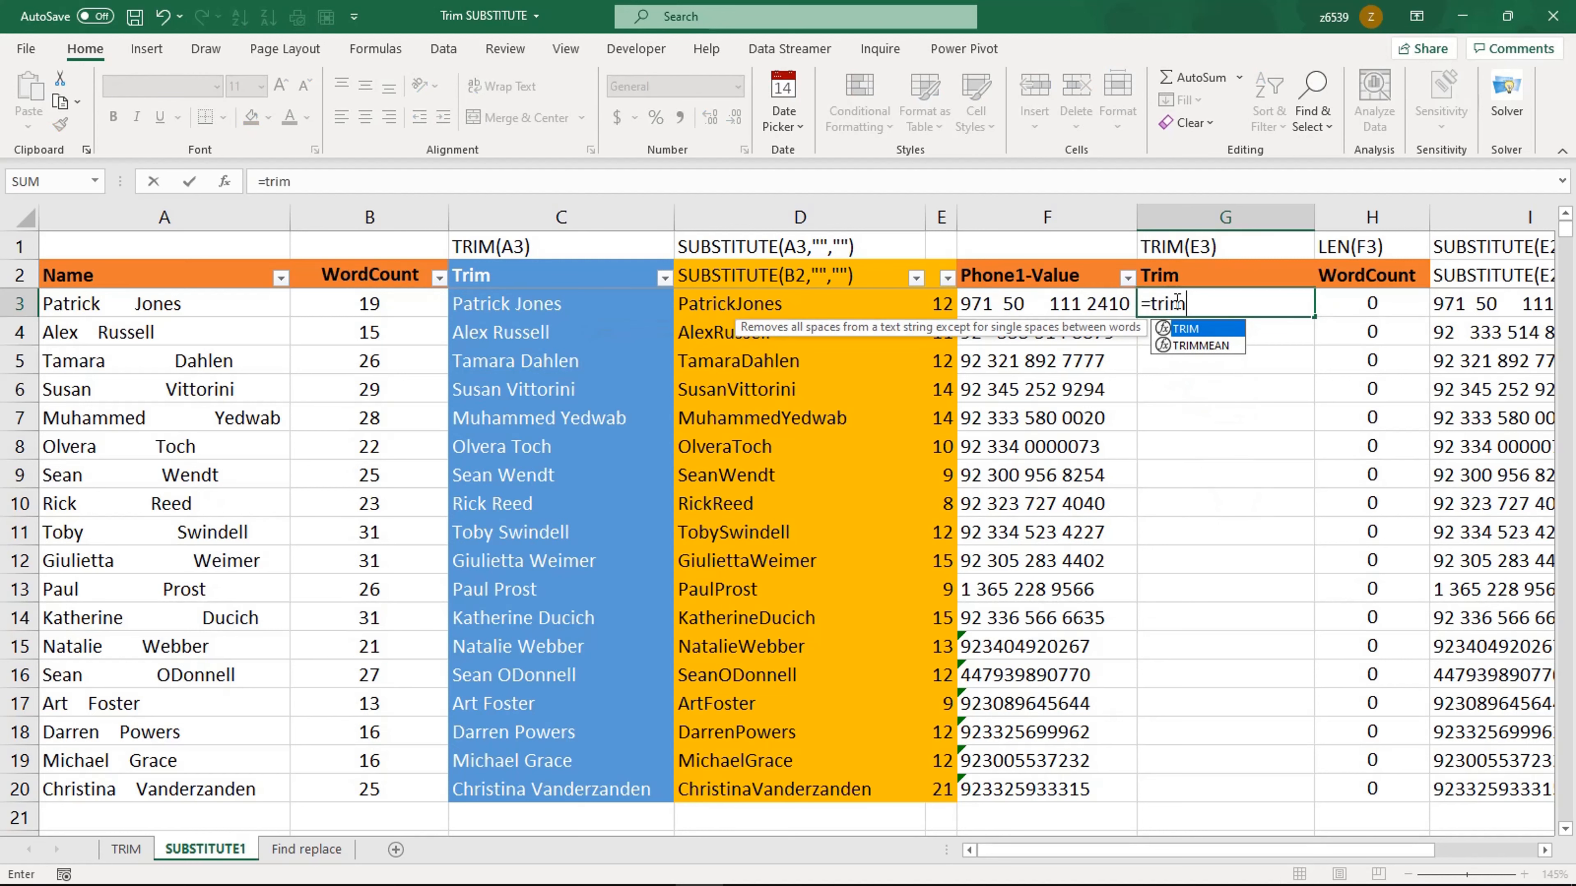
key("Tab")
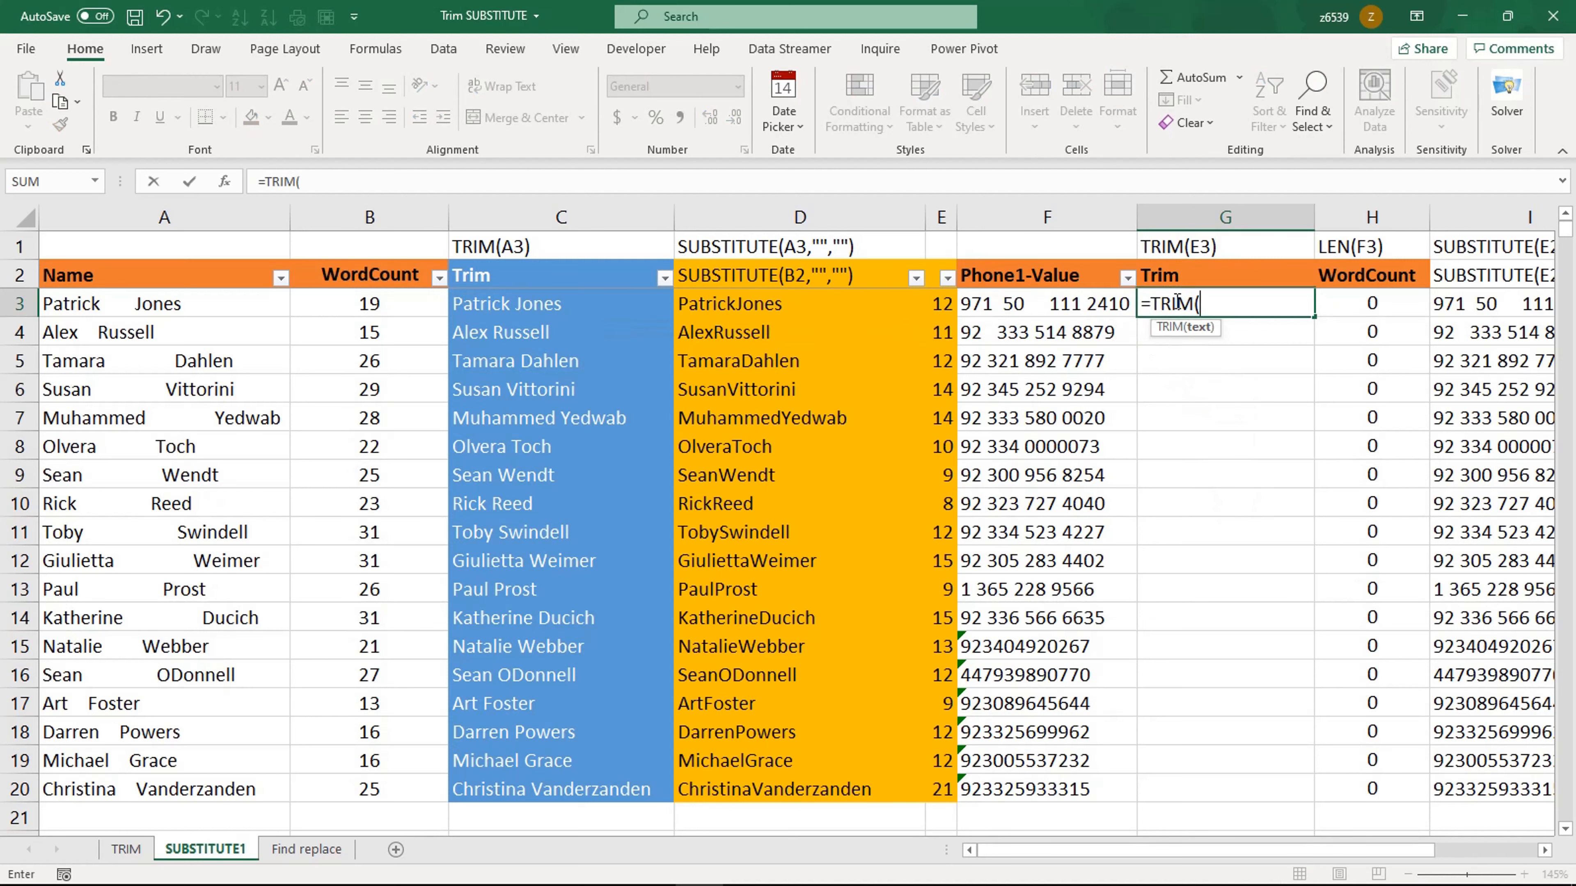
left_click(1072, 304)
type(")")
key("Return")
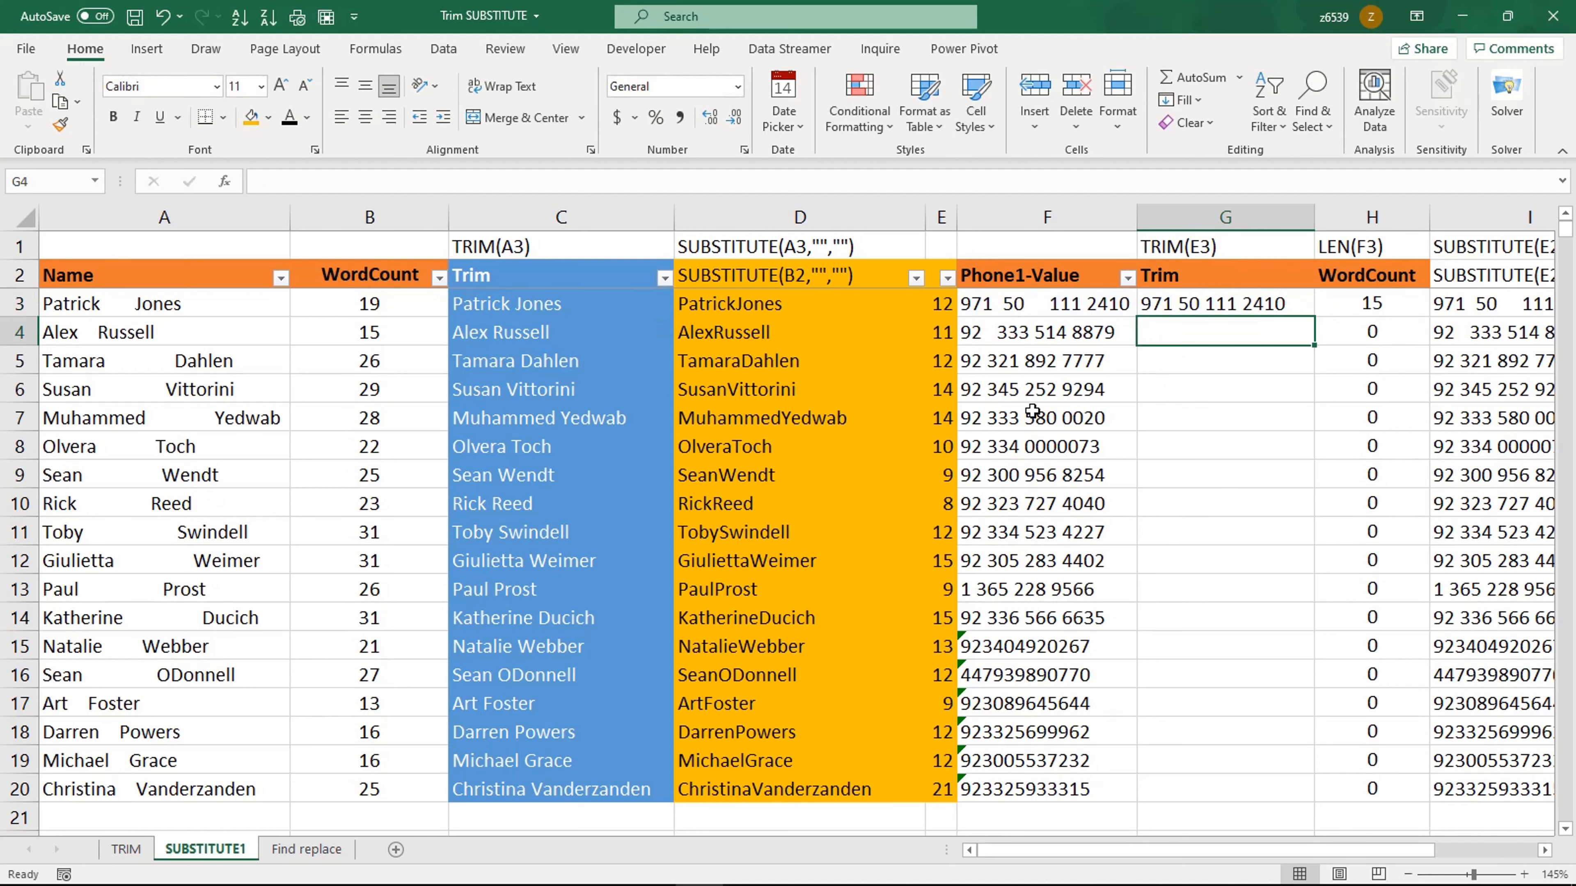
left_click(1291, 302)
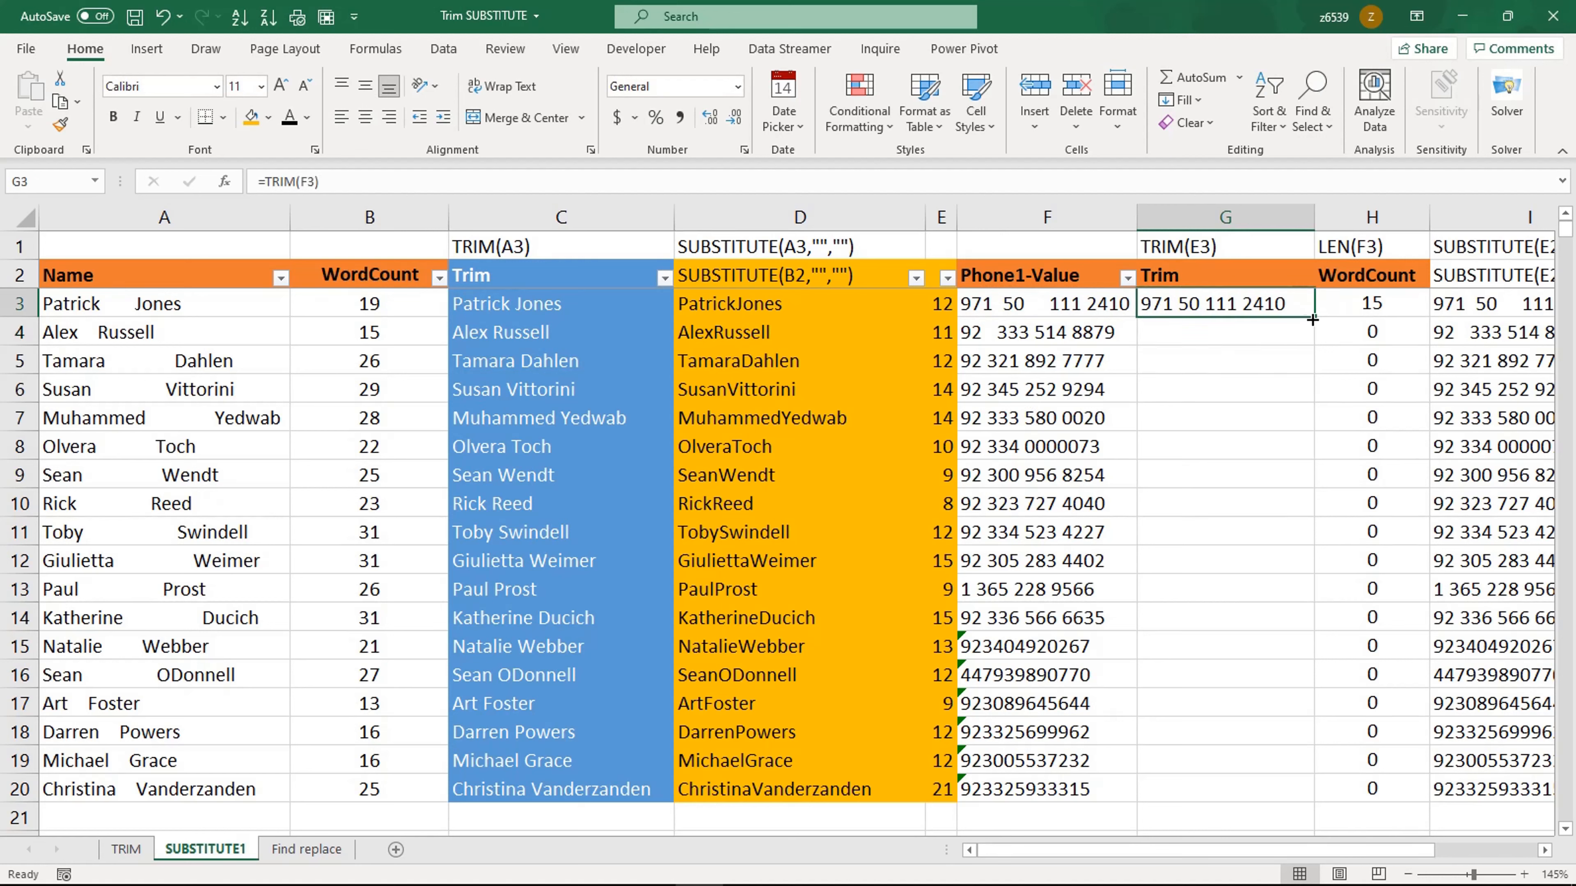
double_click(1315, 315)
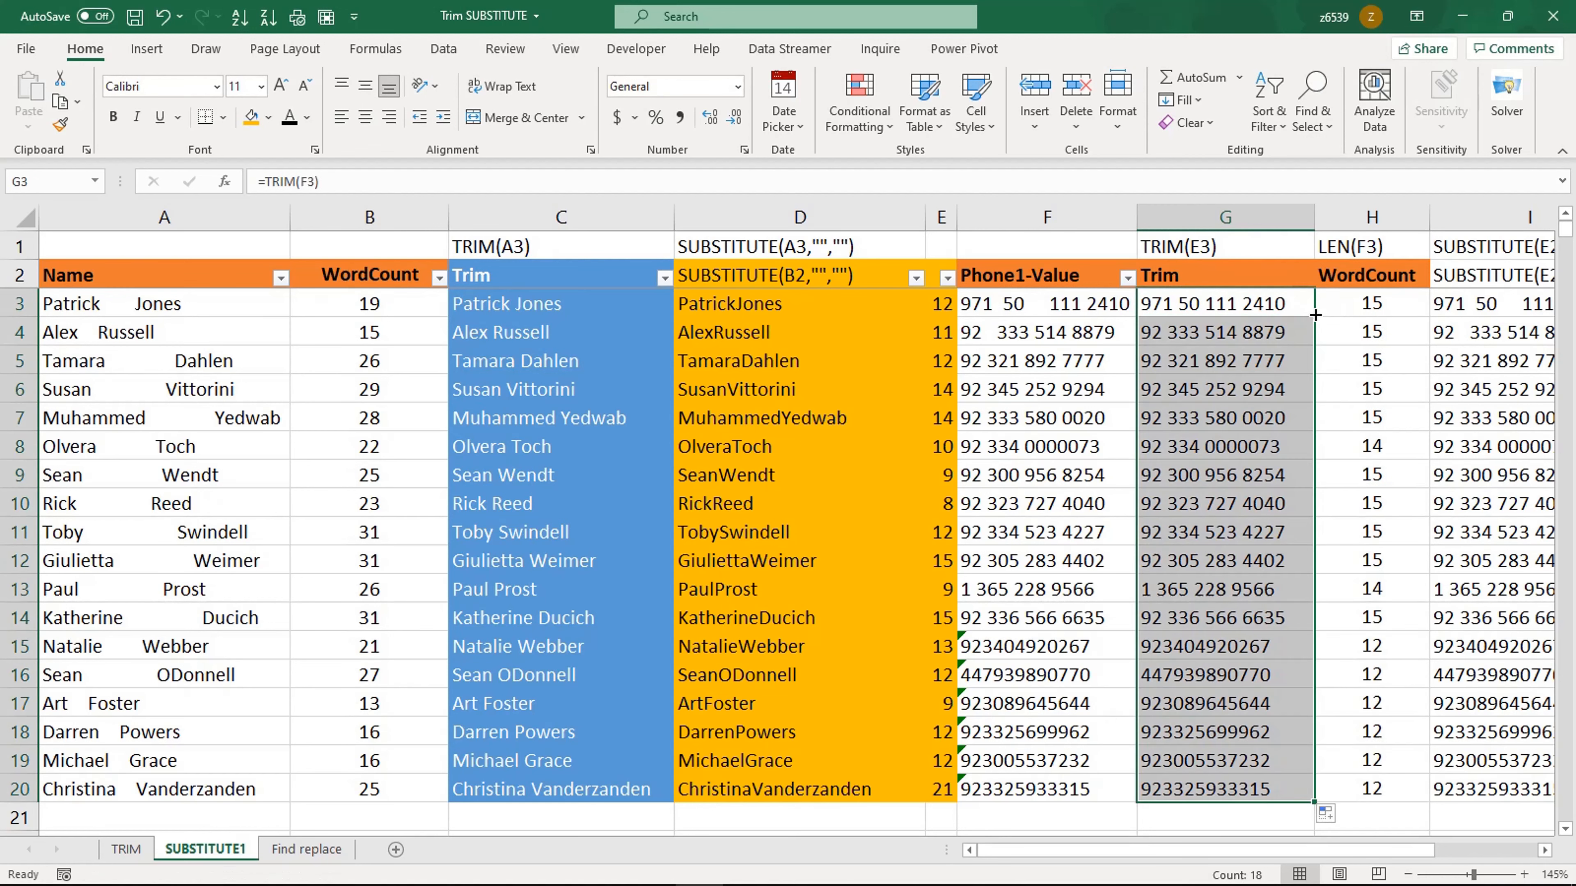
Step: Inspect several trimmed phone numbers and the WordCount formula in H3
left_click(1217, 467)
left_click(1230, 311)
left_click(1214, 356)
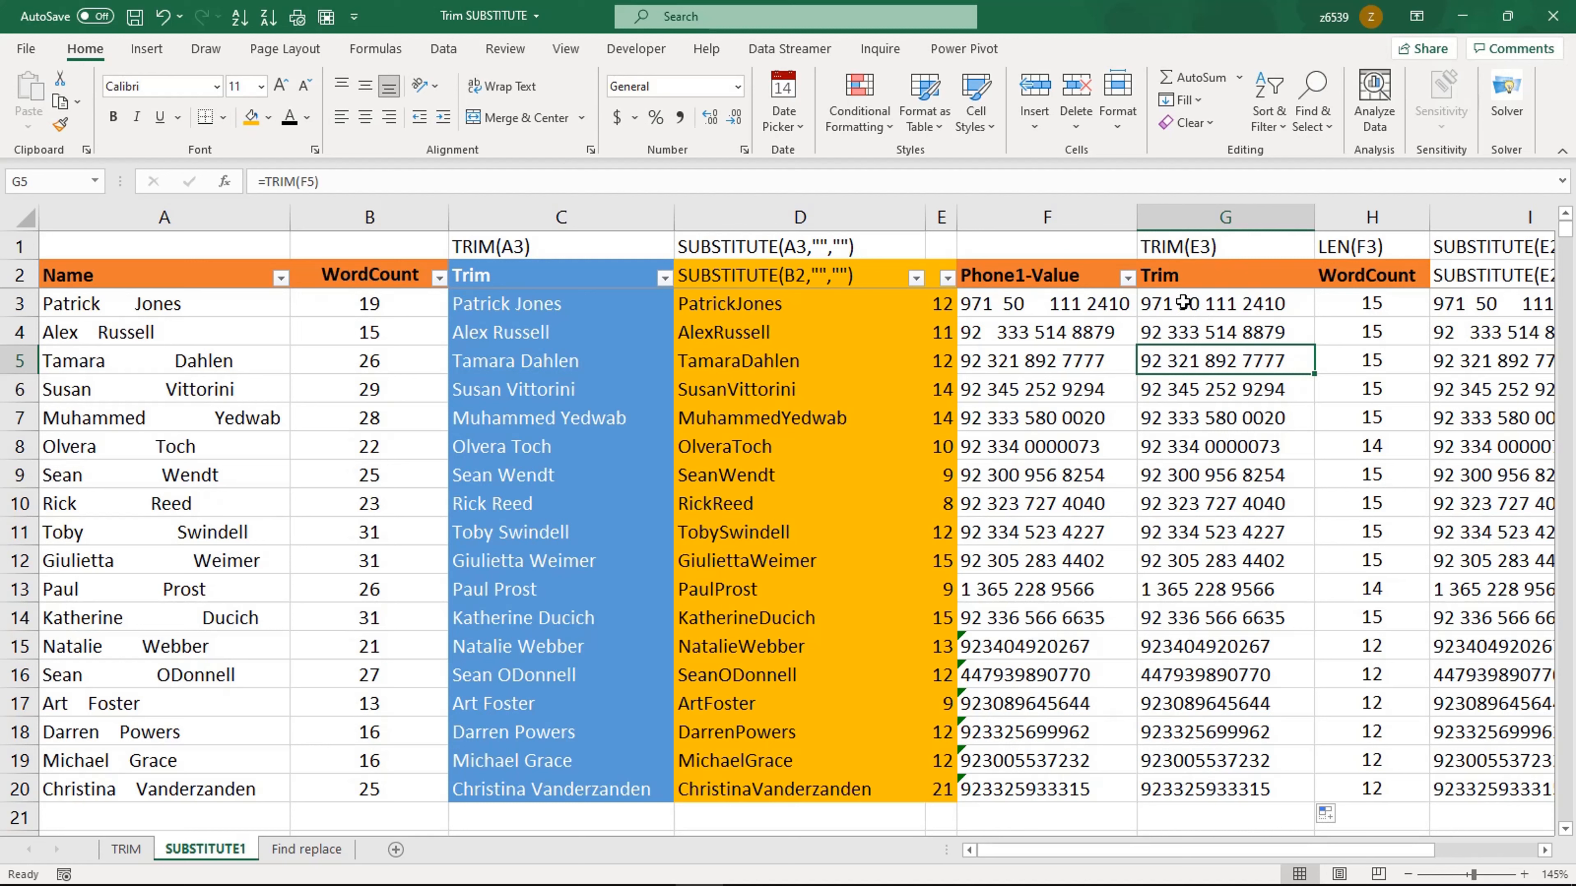
left_click(1202, 307)
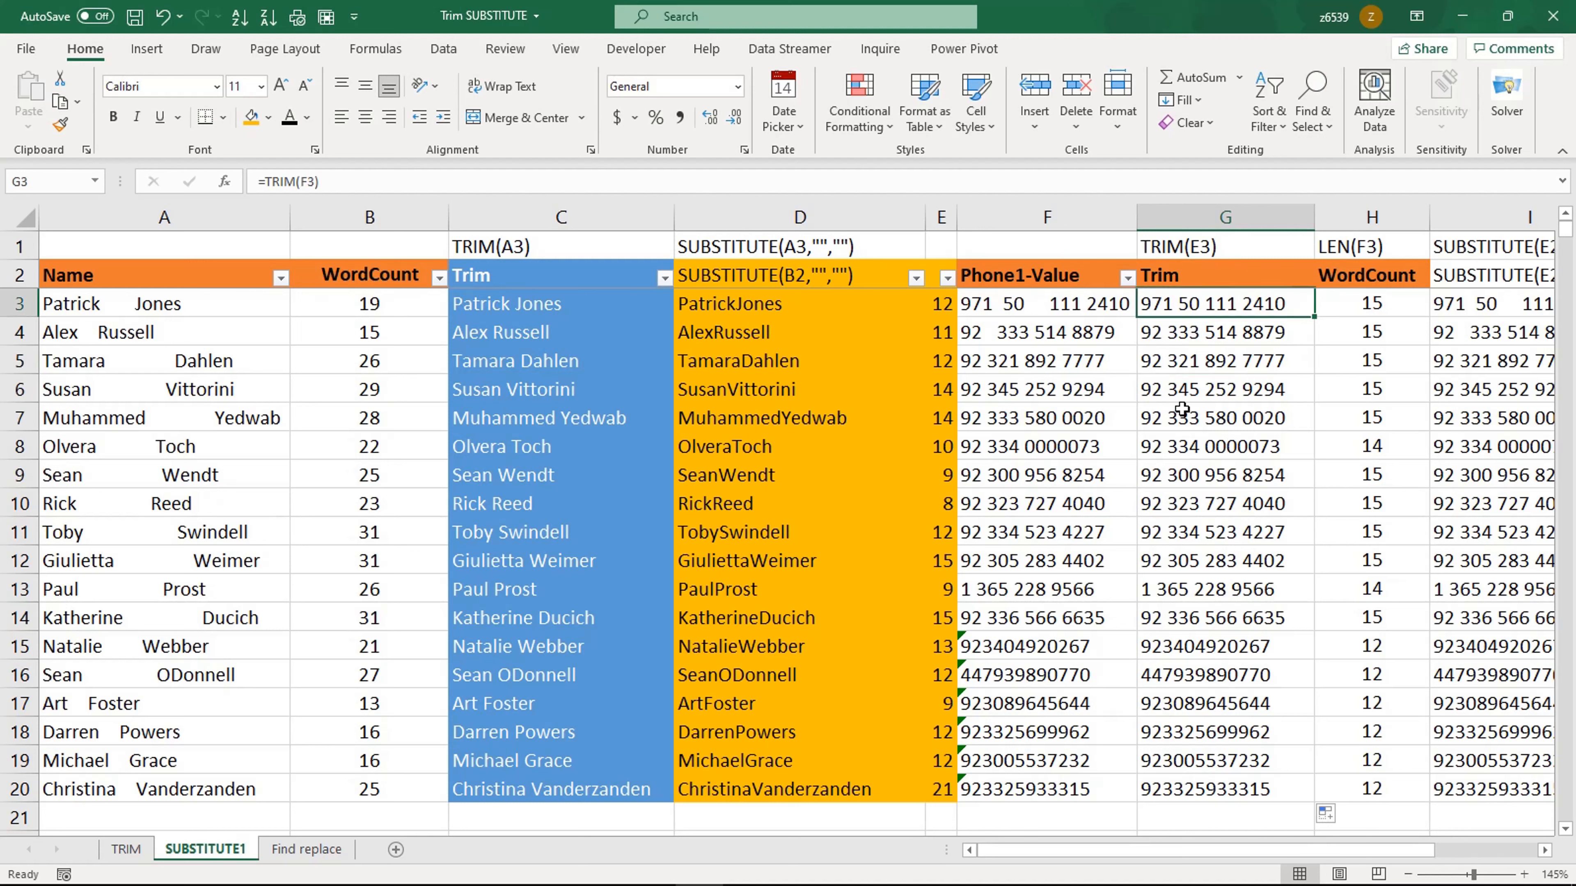
left_click(1347, 303)
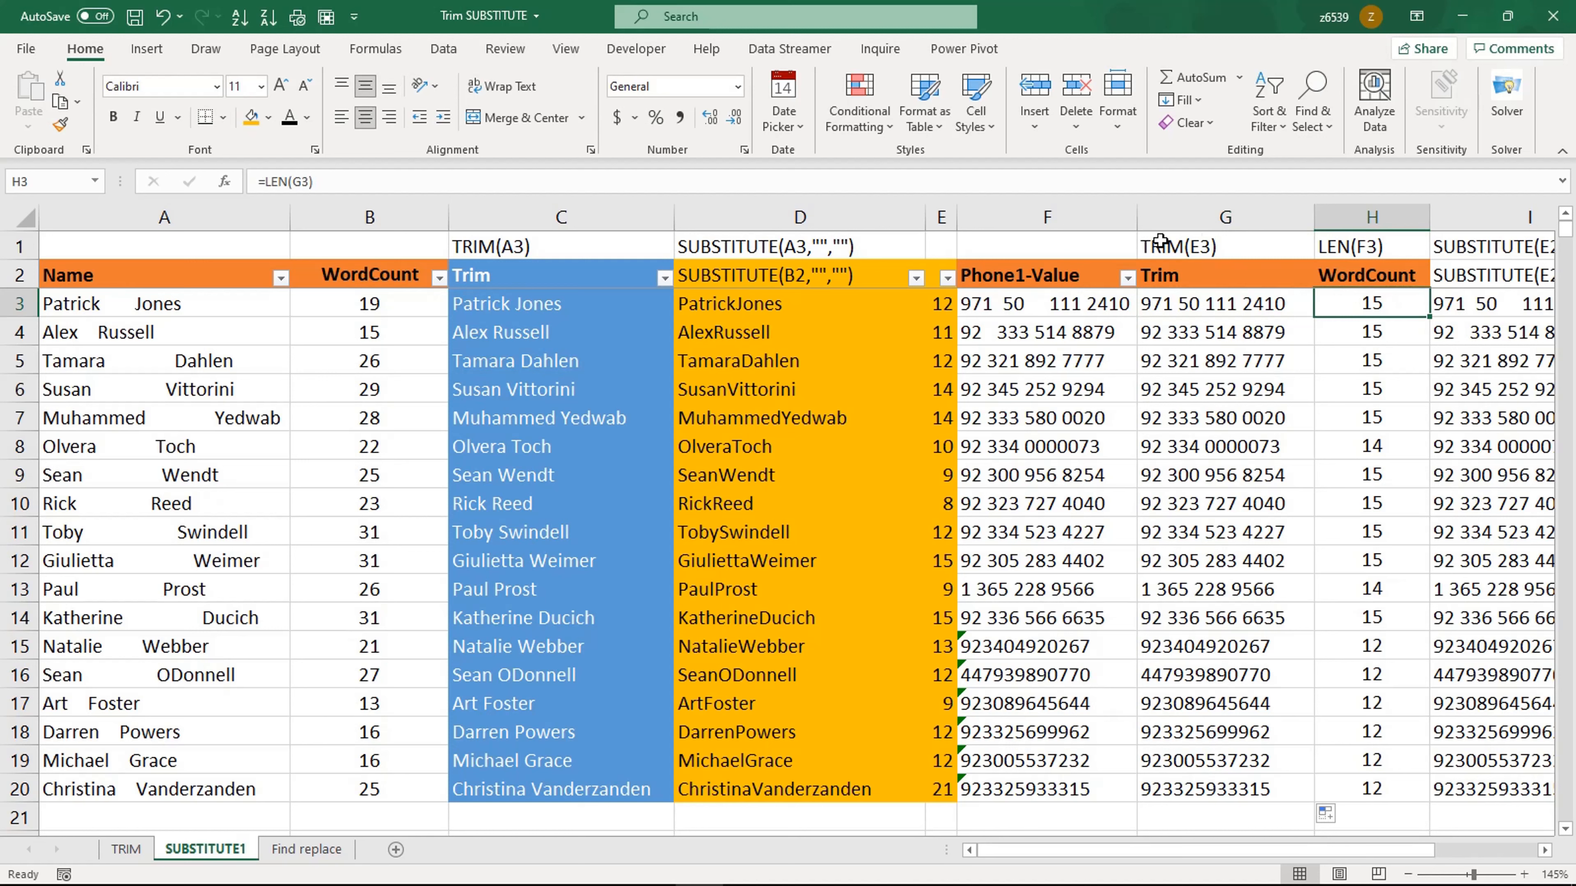
double_click(1369, 302)
key("Escape")
Step: Insert a blank column before the phone Trim column
right_click(1170, 214)
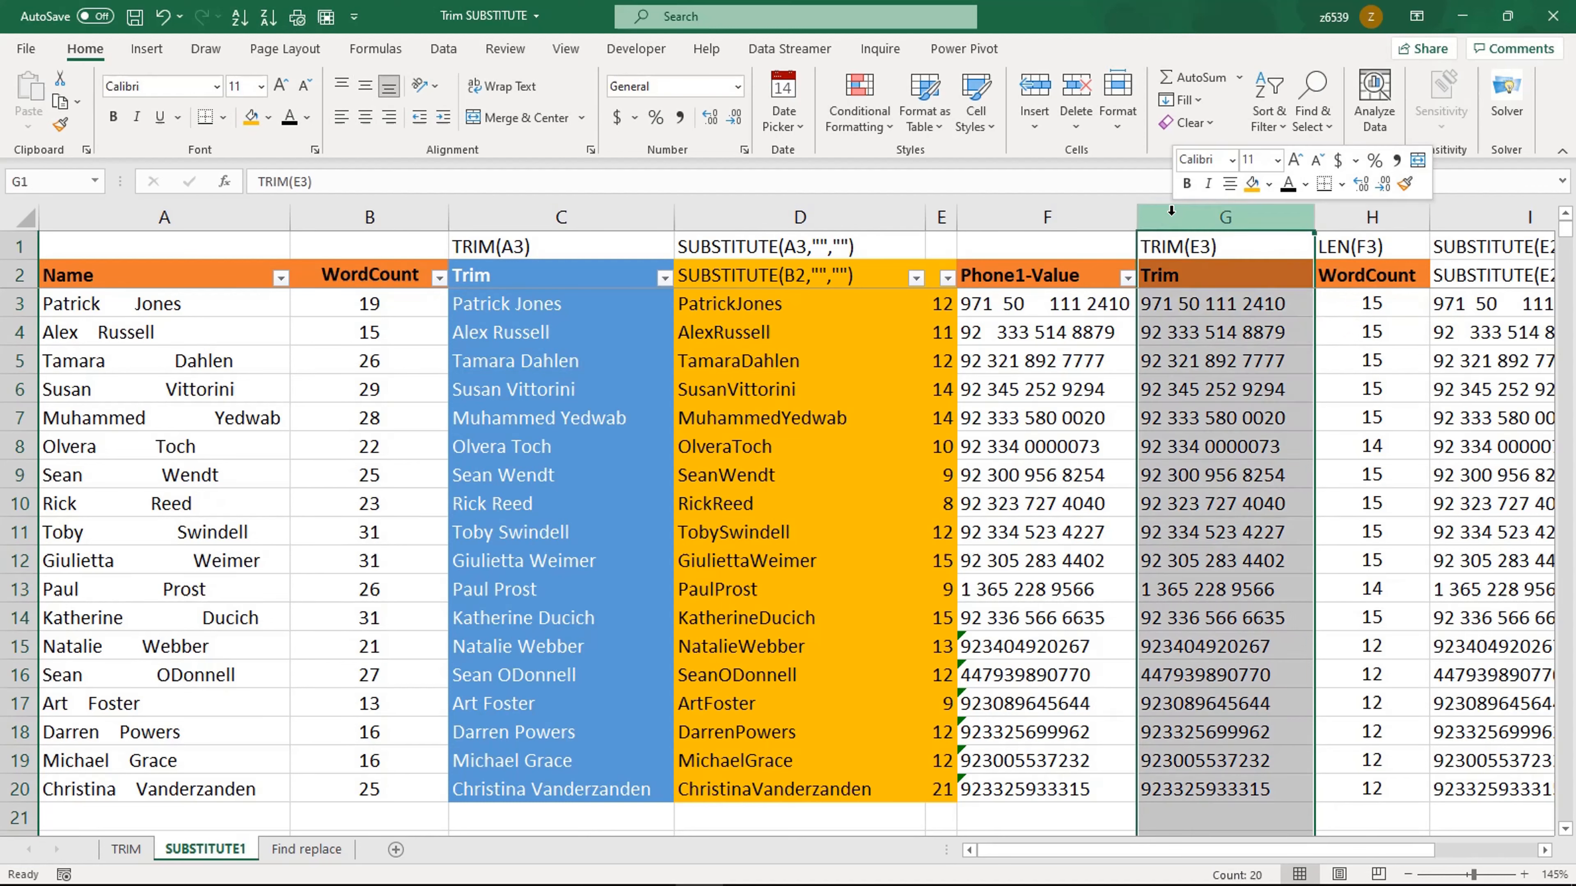
left_click(1228, 376)
left_click(1266, 304)
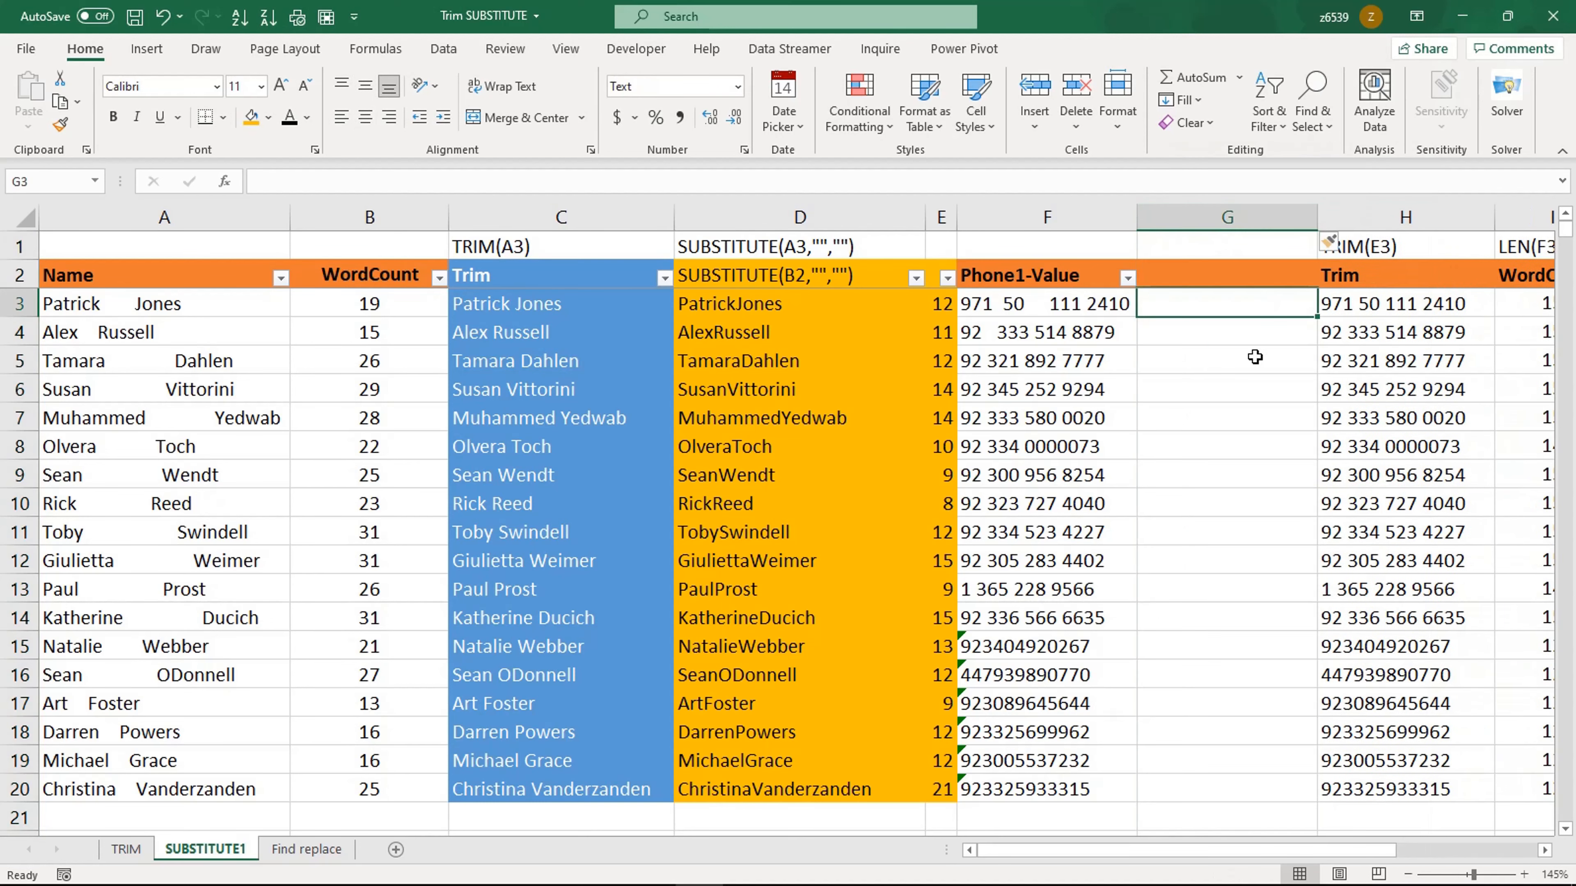
Step: Enter the formula =LEN(F3) in G3 to count characters of the original phone number
type("=len")
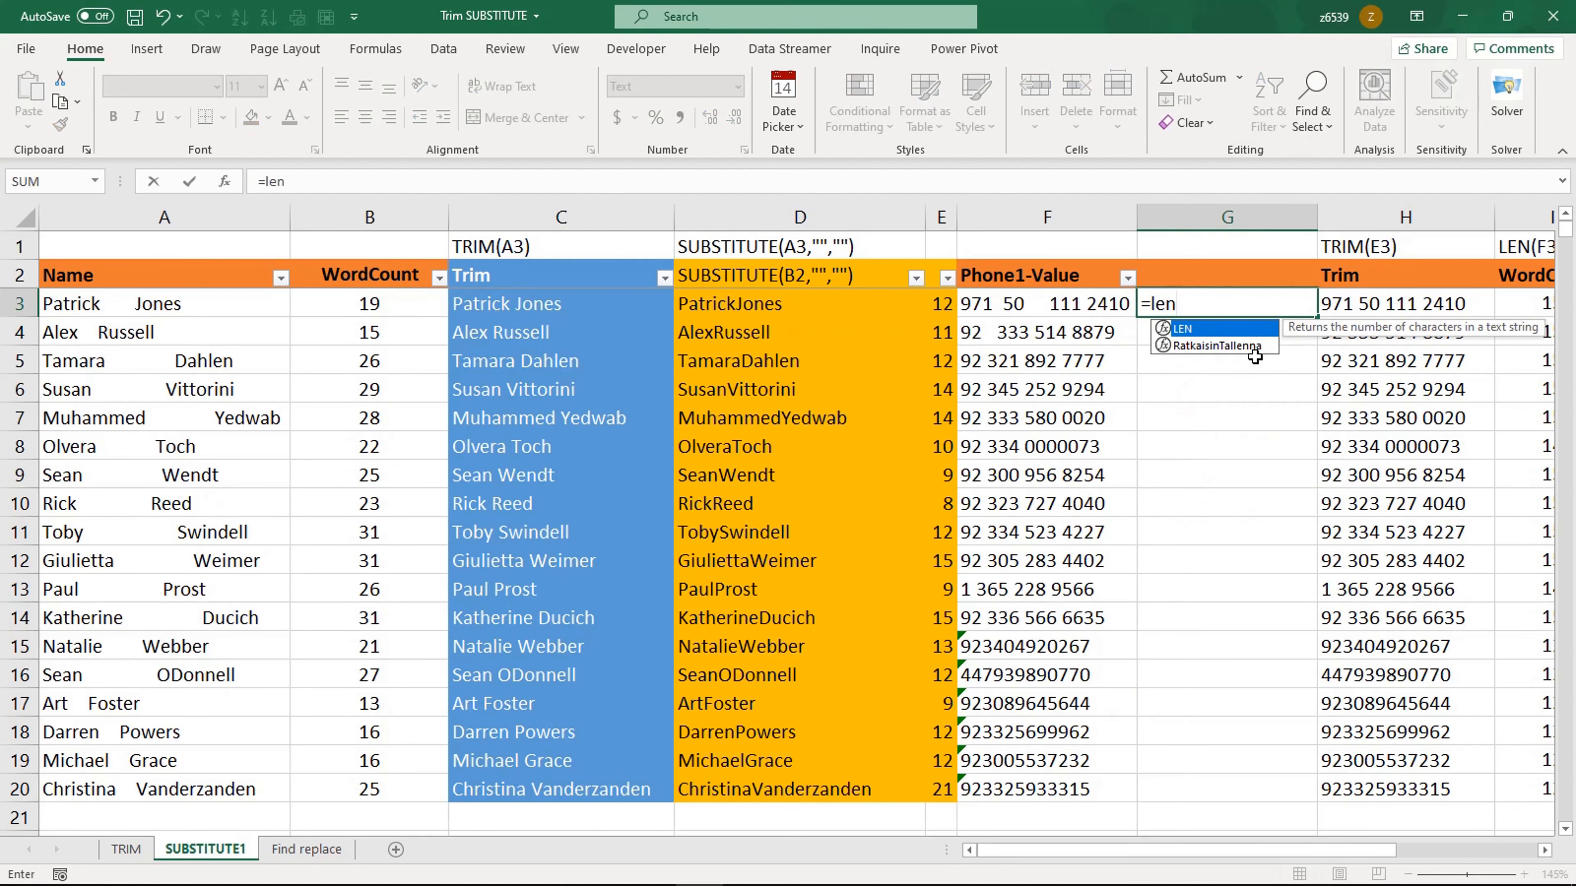
key("Tab")
left_click(1060, 308)
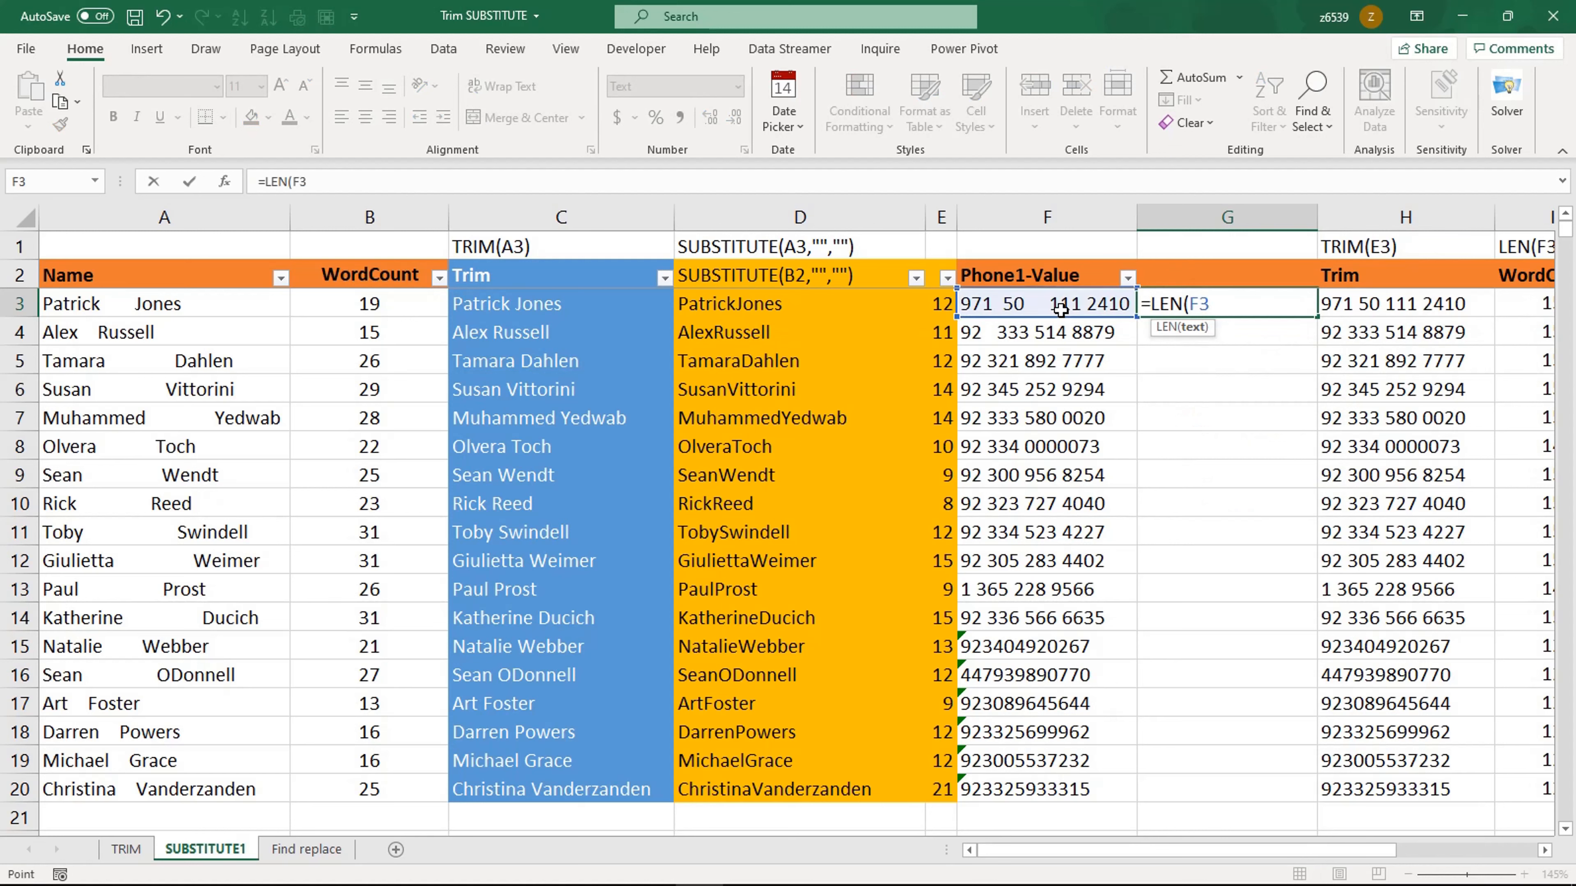
key("ctrl+Return")
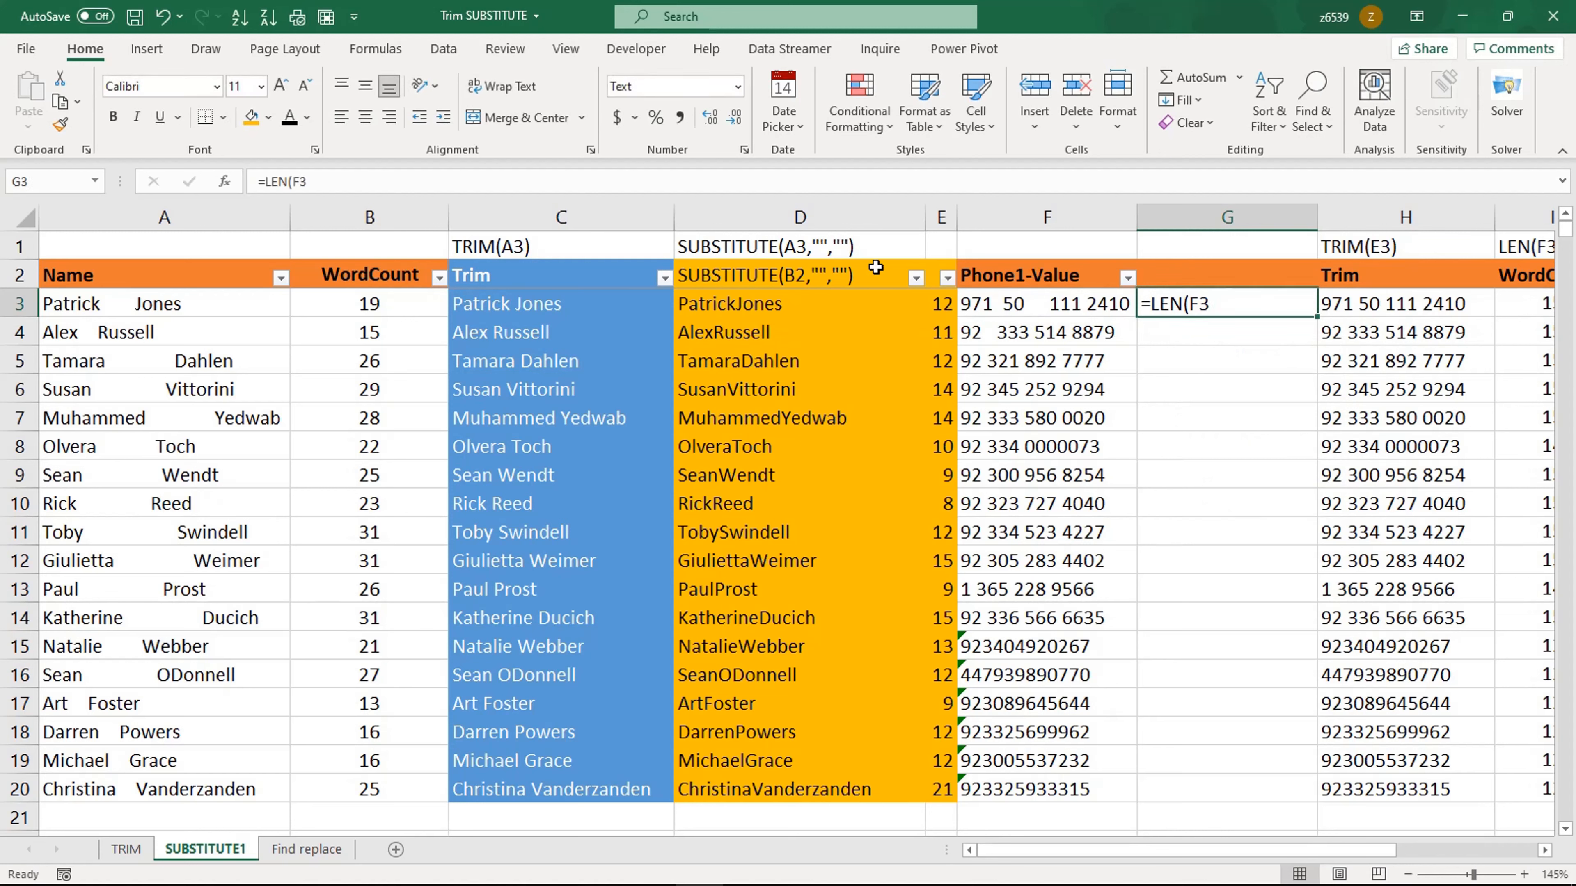
left_click(497, 185)
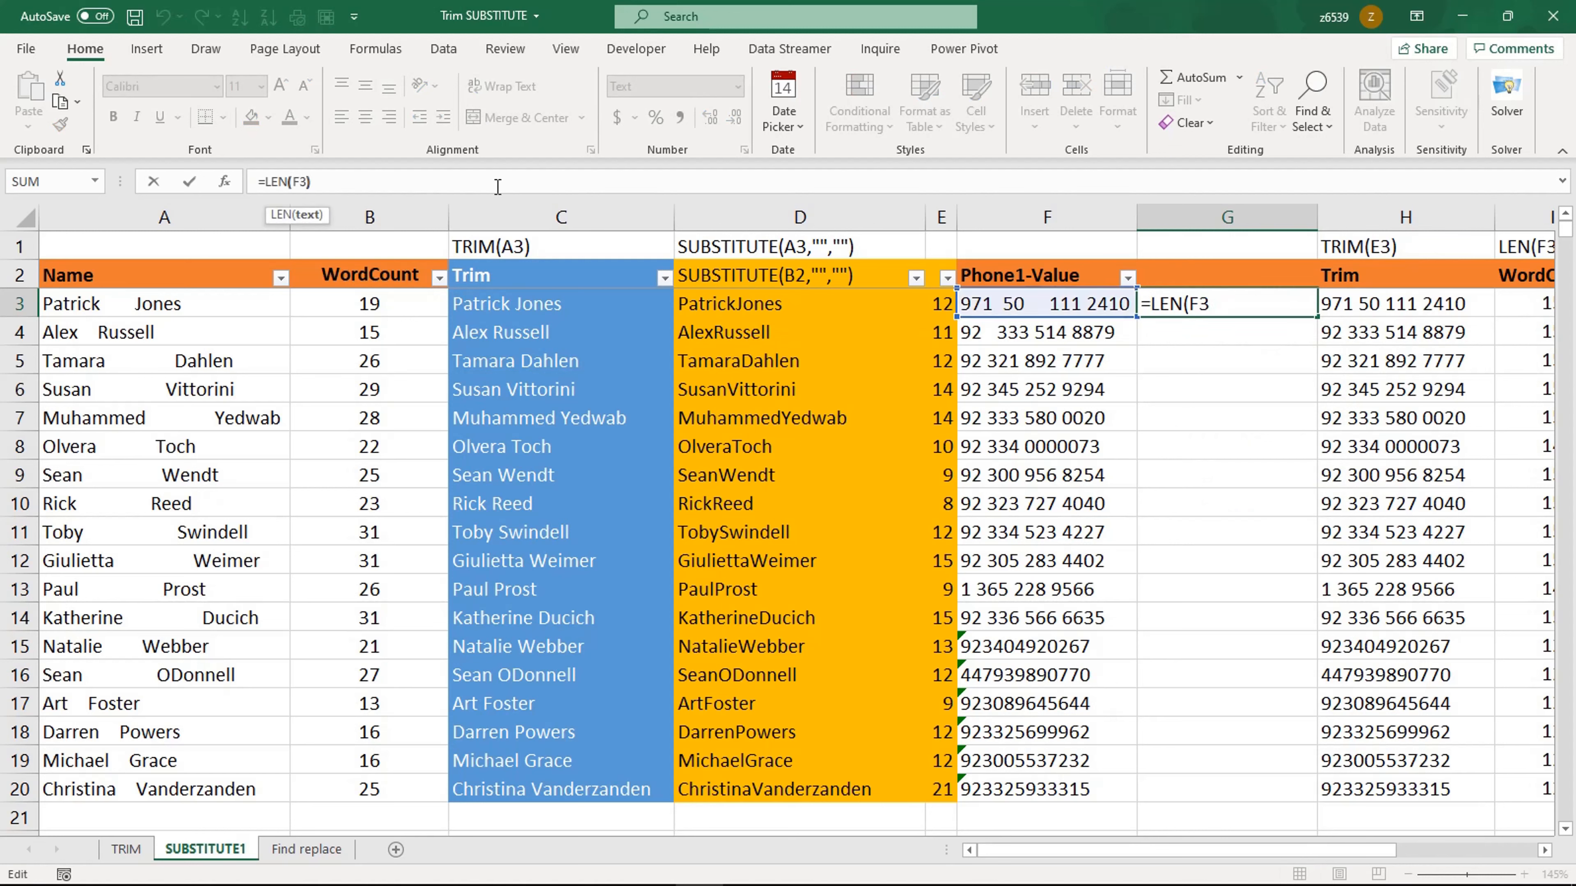
type(")")
key("ctrl+Return")
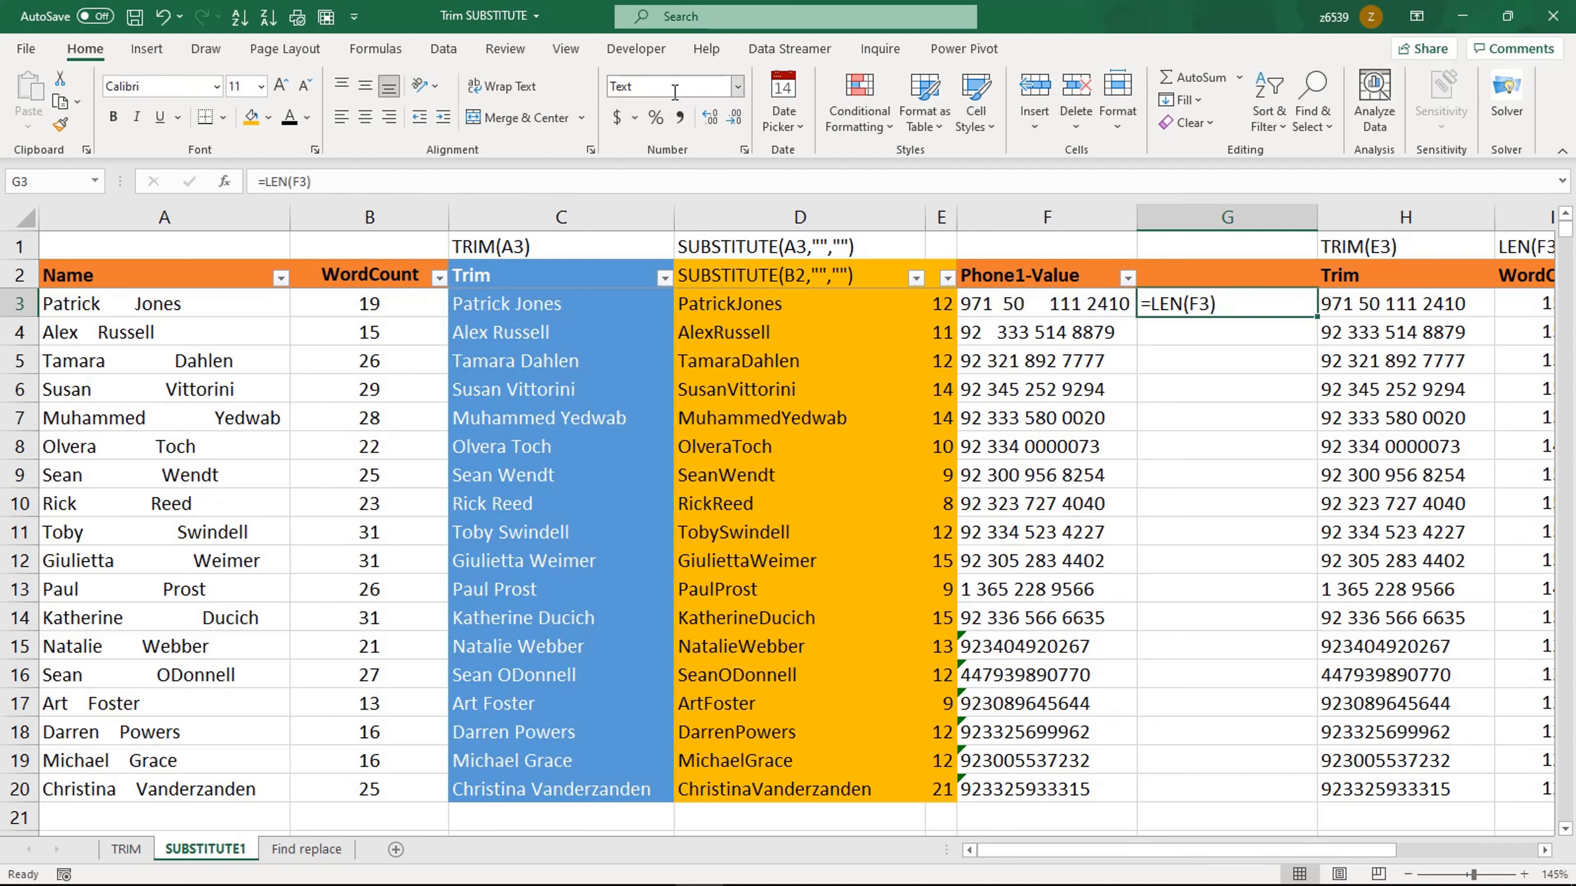
Step: Set G3's number format to General and re-enter its LEN formula so it calculates
left_click(738, 89)
left_click(702, 121)
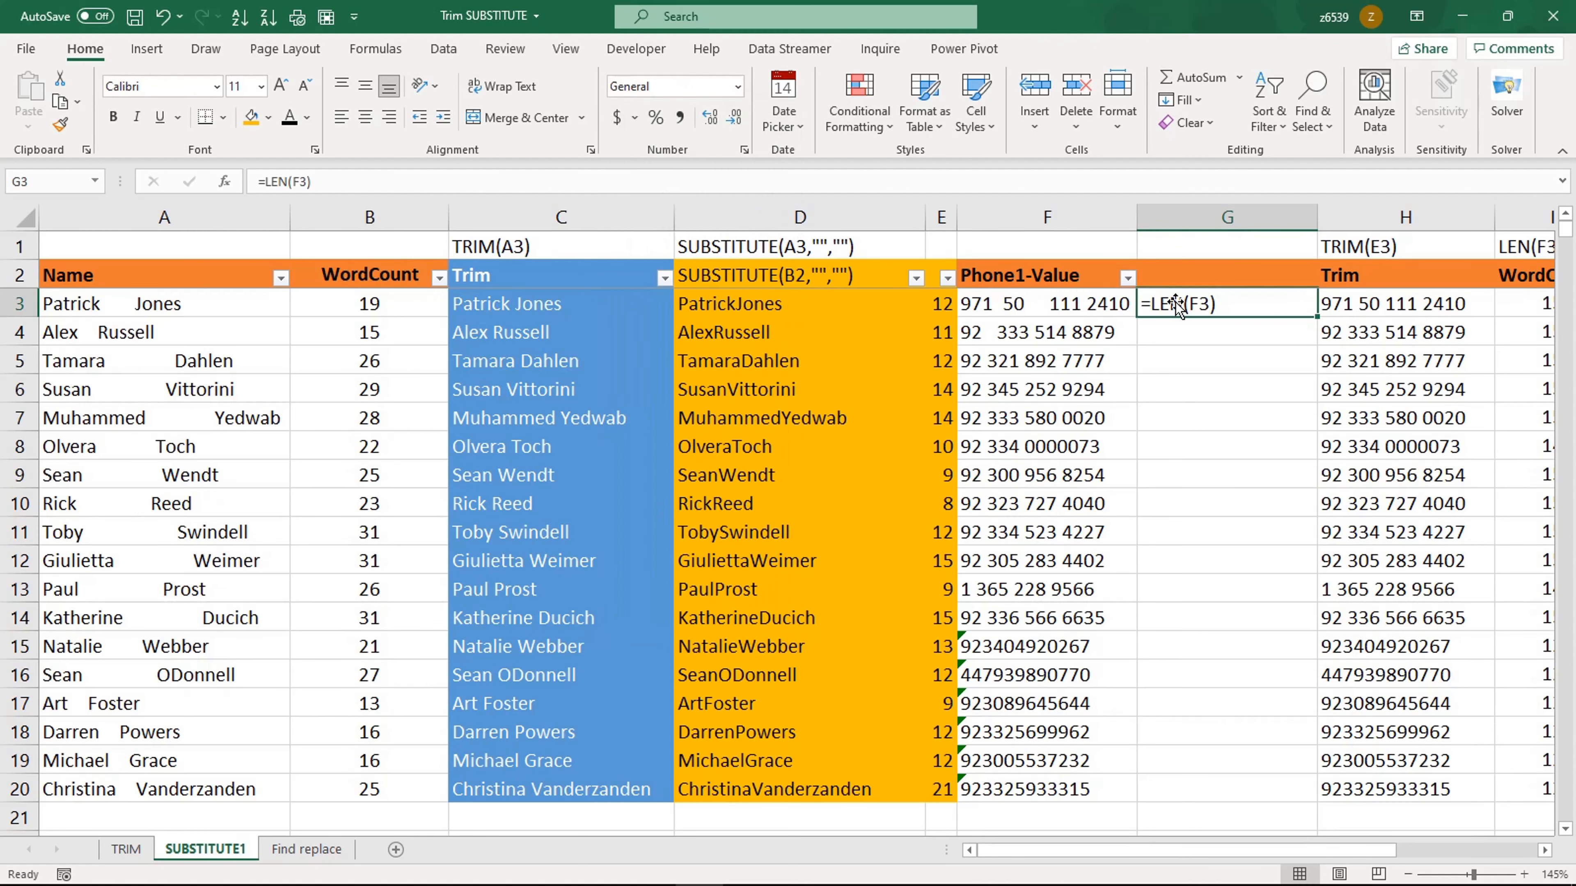
double_click(1226, 302)
key("Escape")
left_click(1213, 412)
left_click(1220, 303)
double_click(1237, 305)
key("Return")
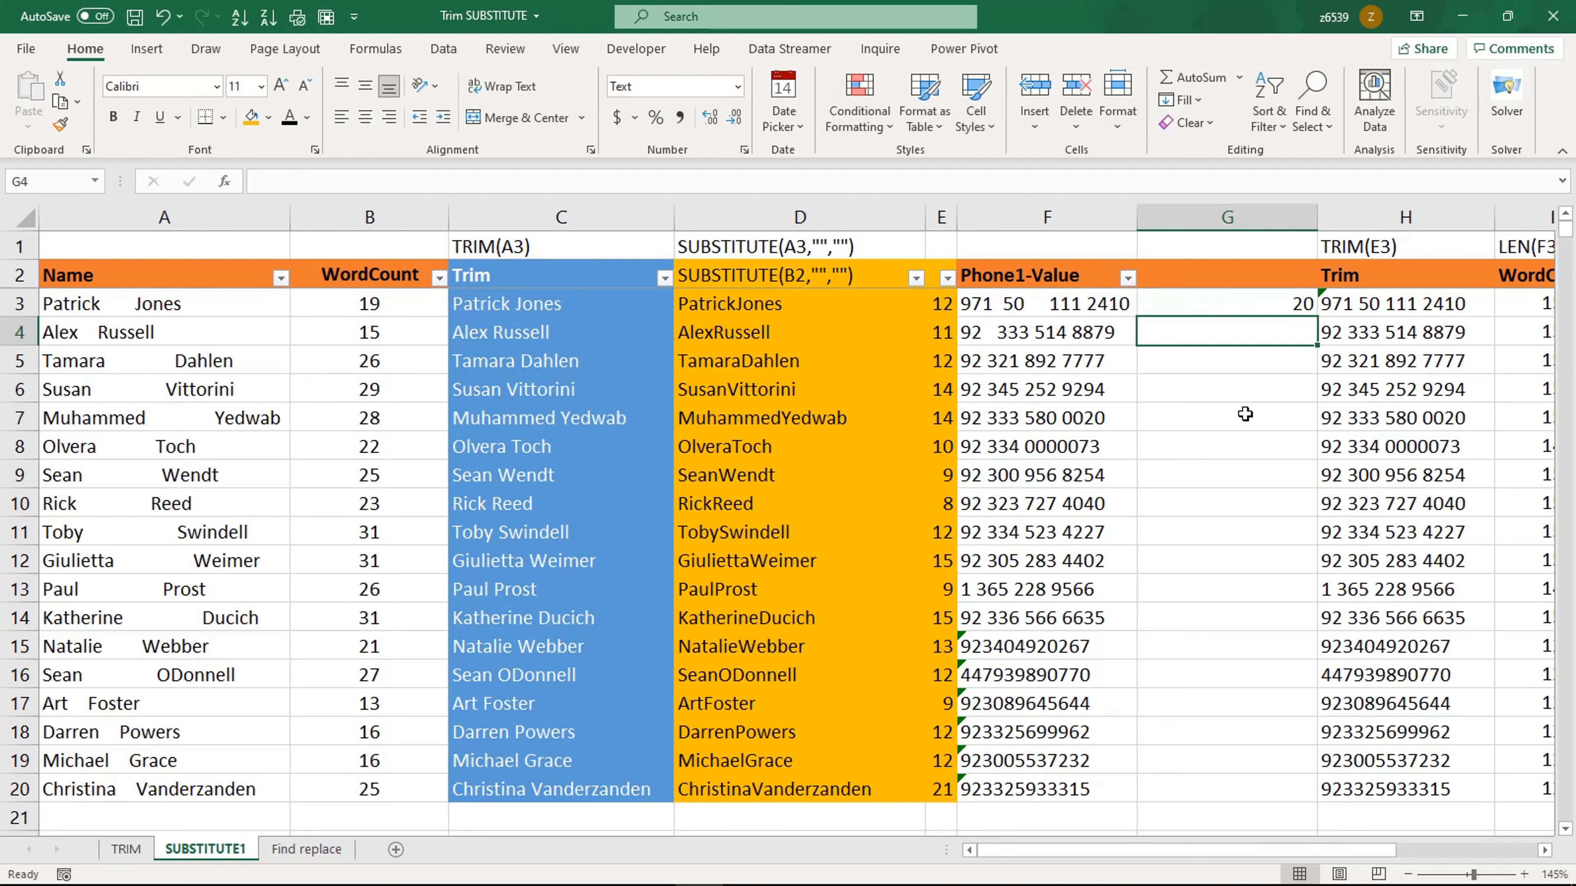
Step: Fill the LEN formula in G3 down to row 20 and narrow column G
left_click(1259, 311)
double_click(1317, 318)
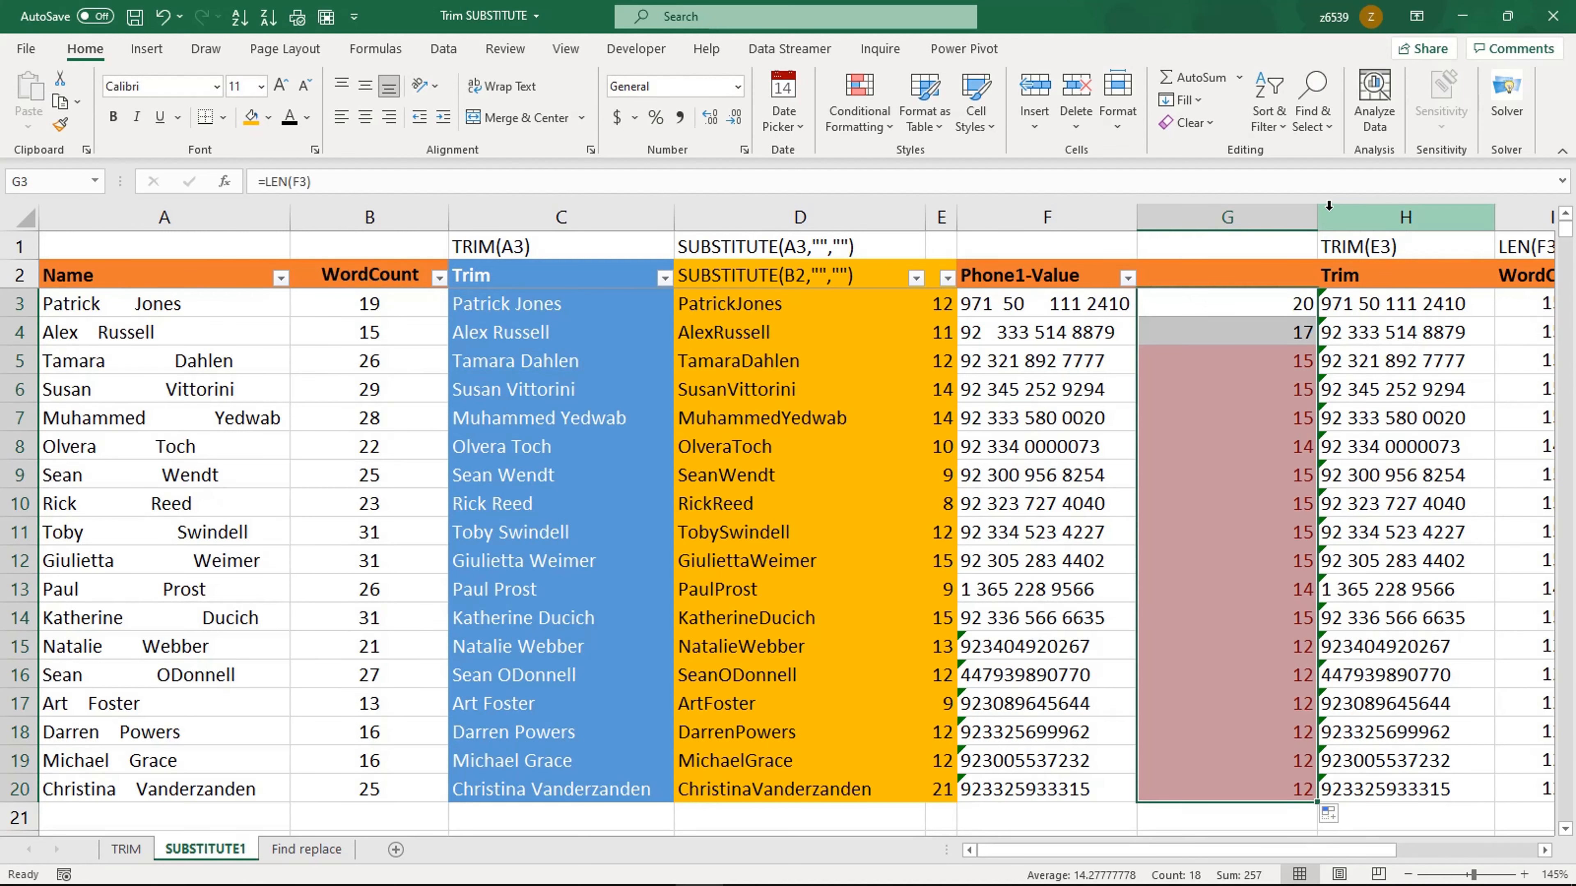
left_click_drag(1318, 216, 1195, 214)
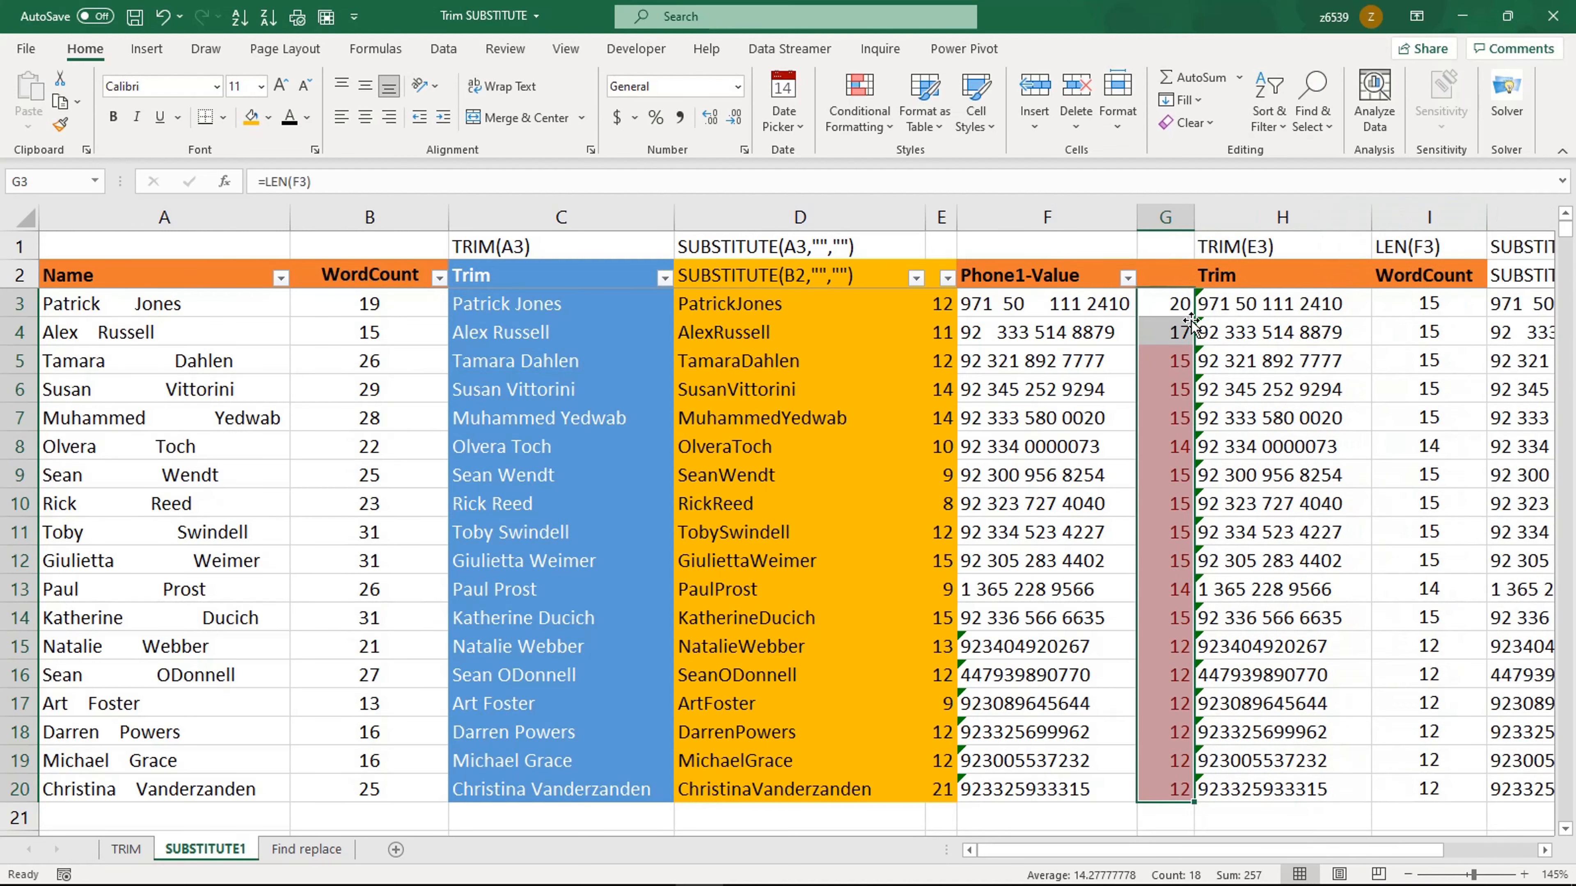
left_click(1174, 295)
Step: Compare the original phone lengths with the trimmed phone numbers and their WordCount values
left_click(1424, 301)
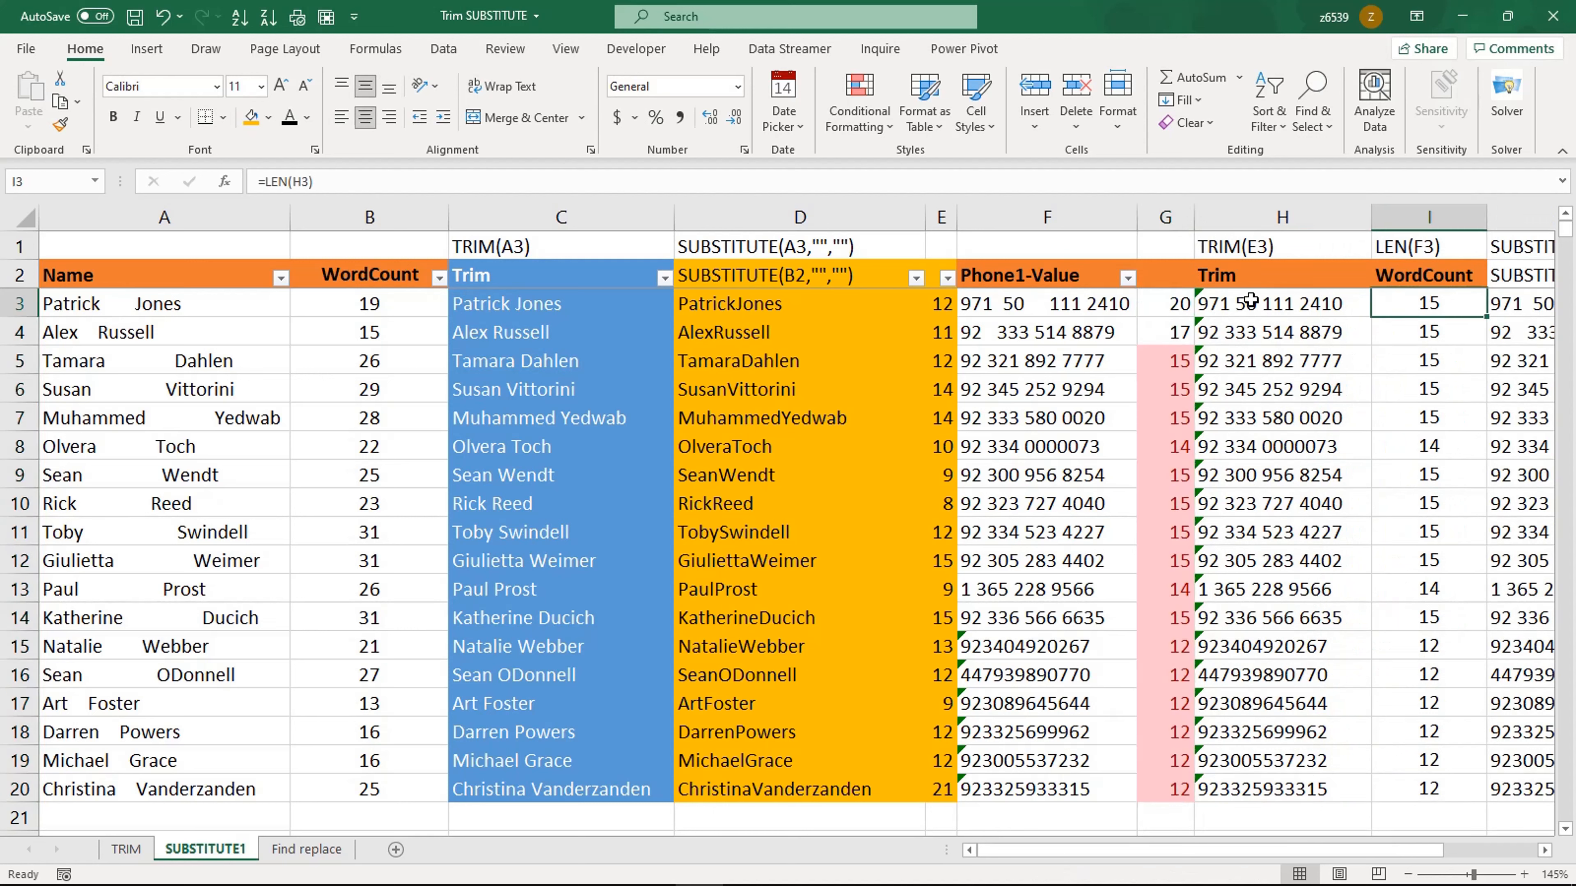
left_click(1251, 300)
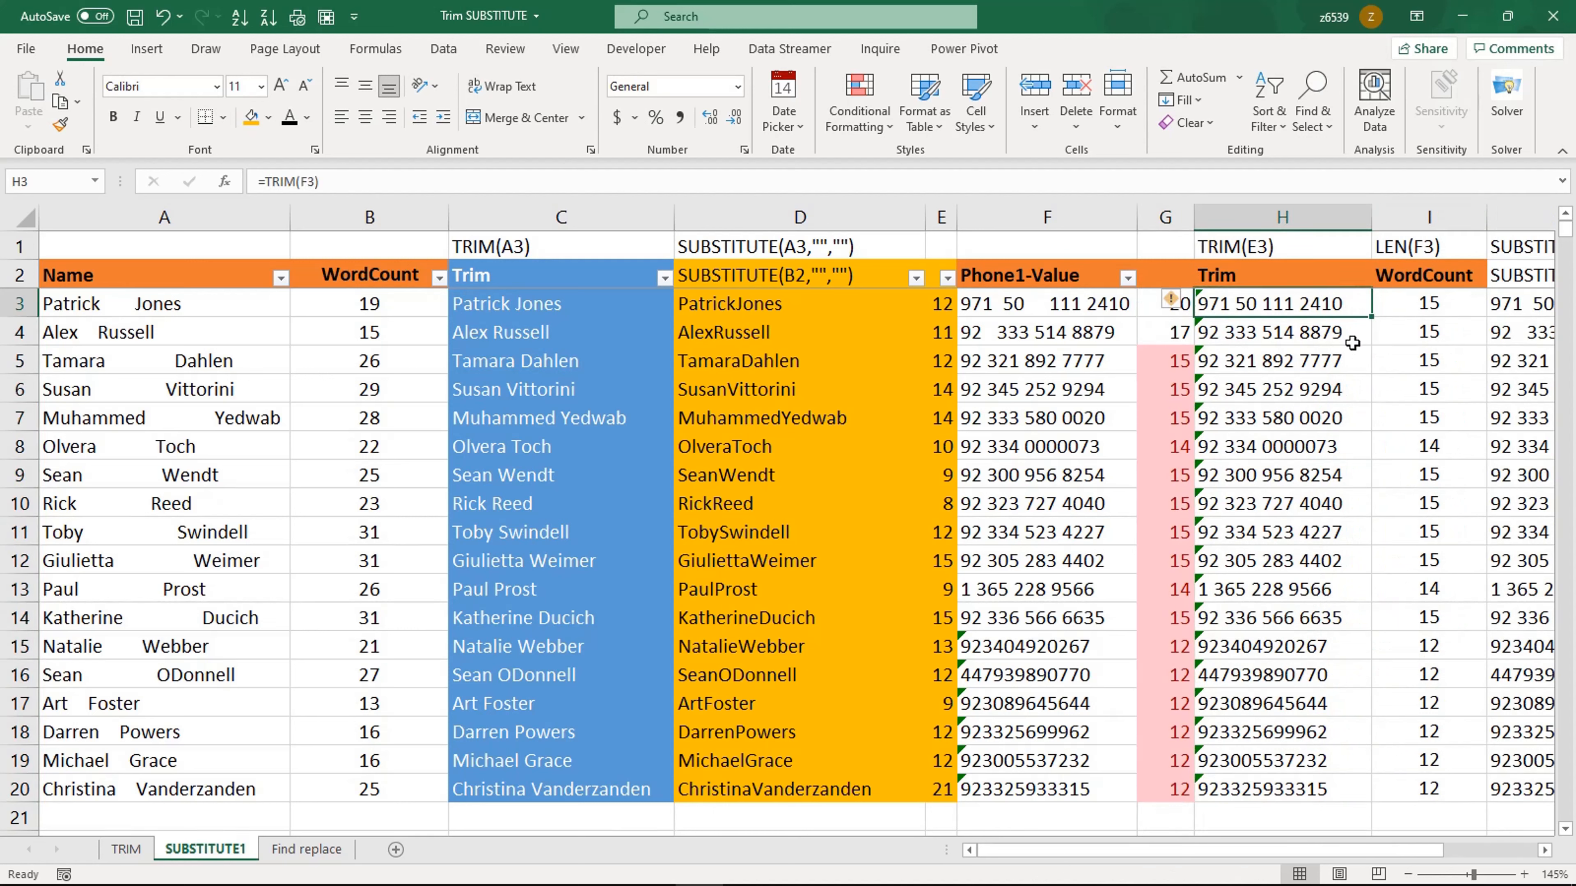
left_click(1422, 303)
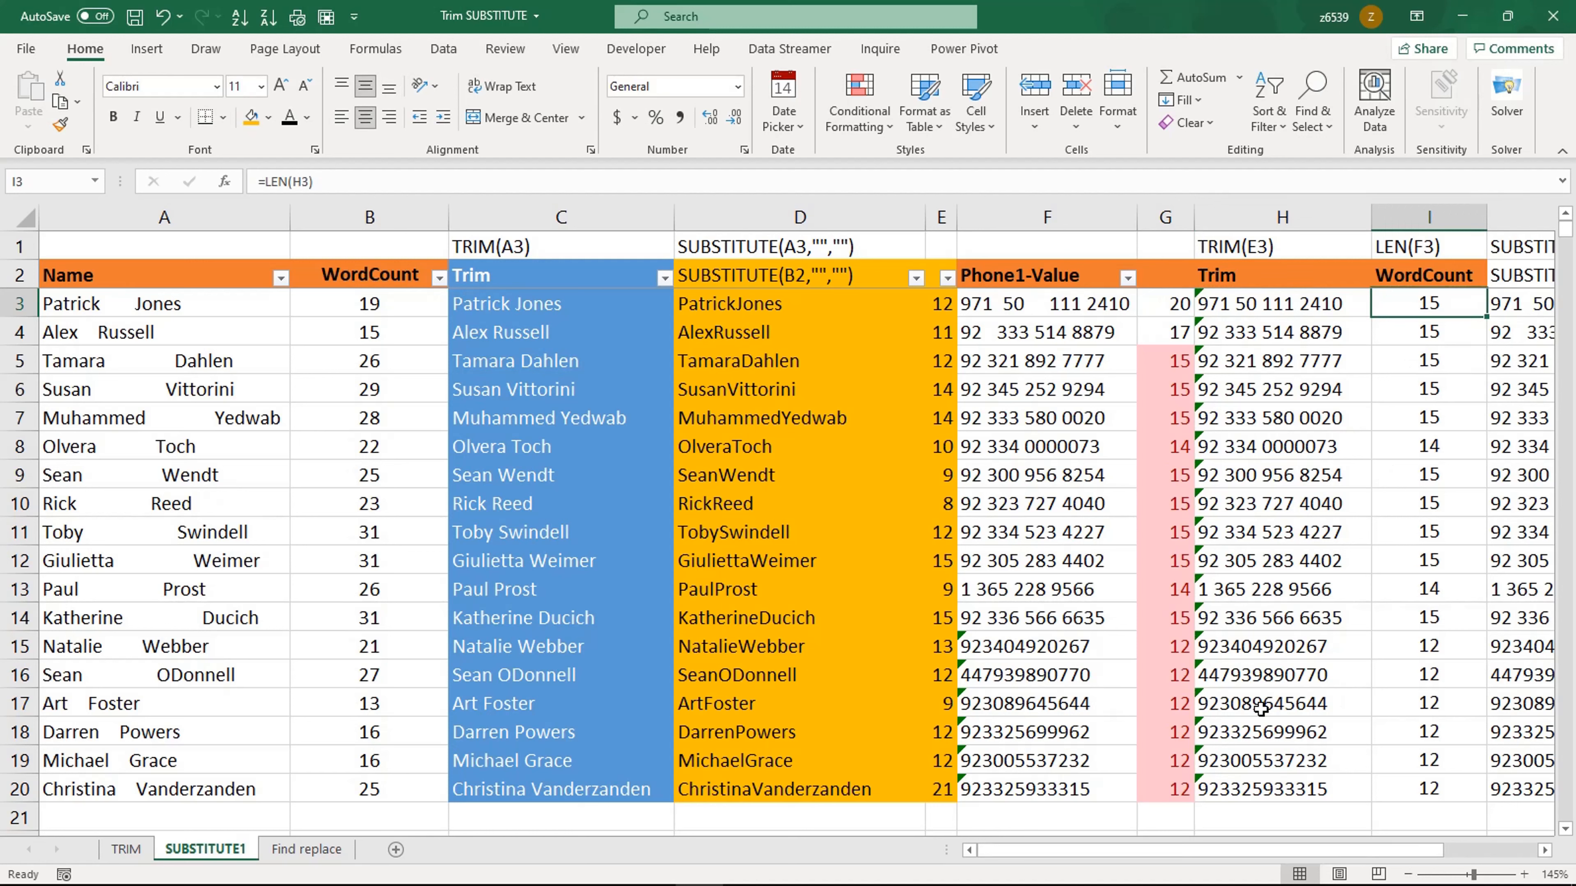
left_click(1263, 683)
left_click(1249, 731)
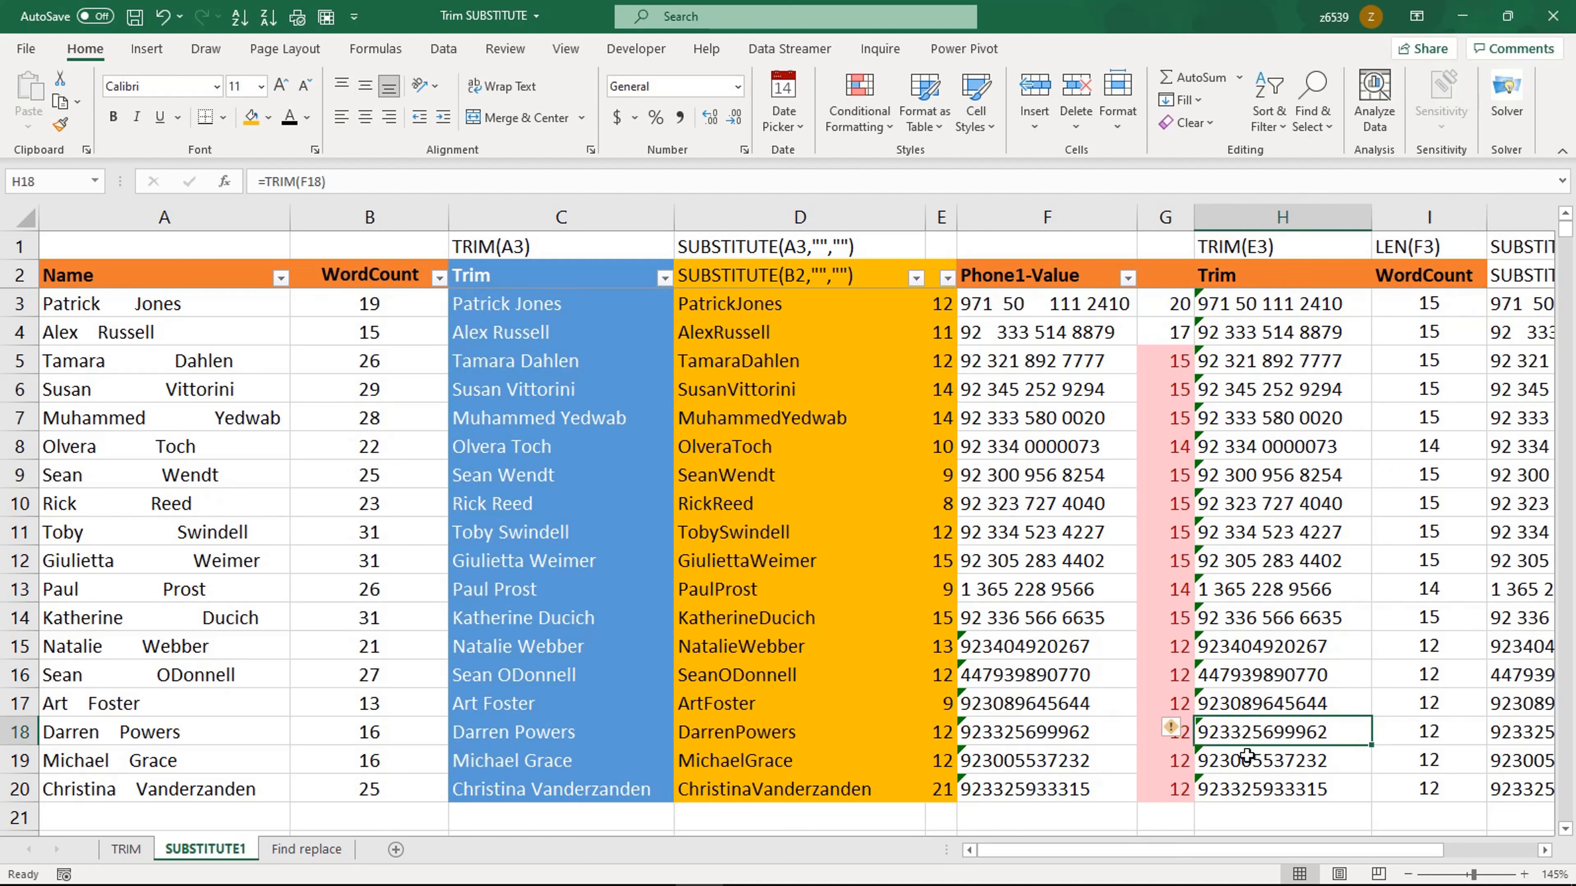
Step: Clear the old contents of column J from row 3 to row 20
left_click(1247, 759)
left_click(1250, 787)
left_click_drag(1349, 851, 1414, 849)
left_click(1314, 308)
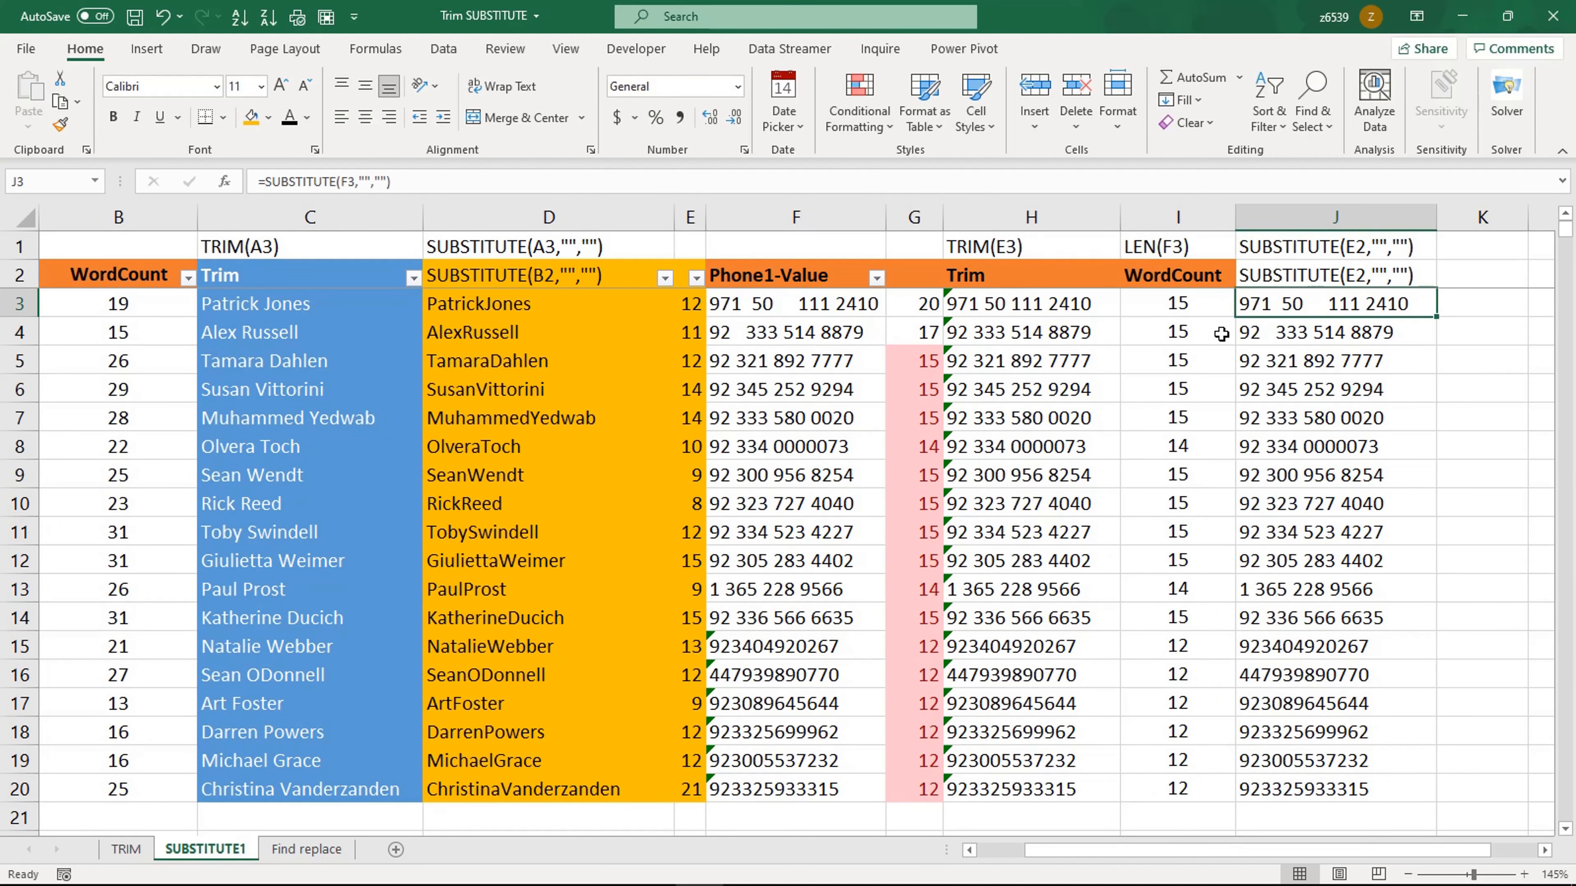
key("Delete")
left_click(1316, 336)
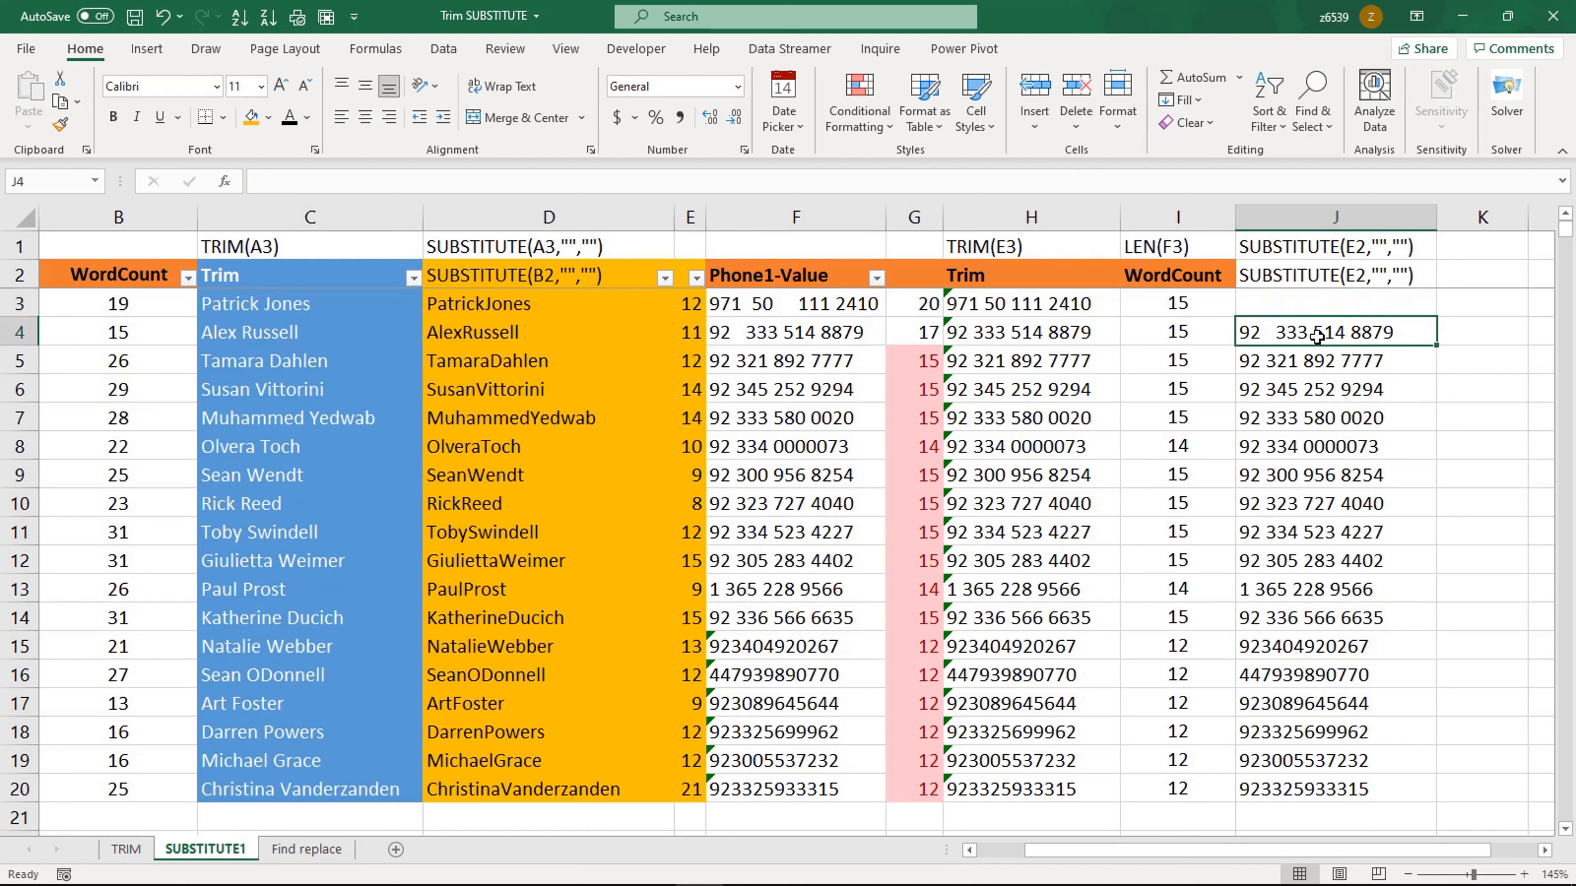
key("ctrl+shift+Down")
key("Delete")
key("Up")
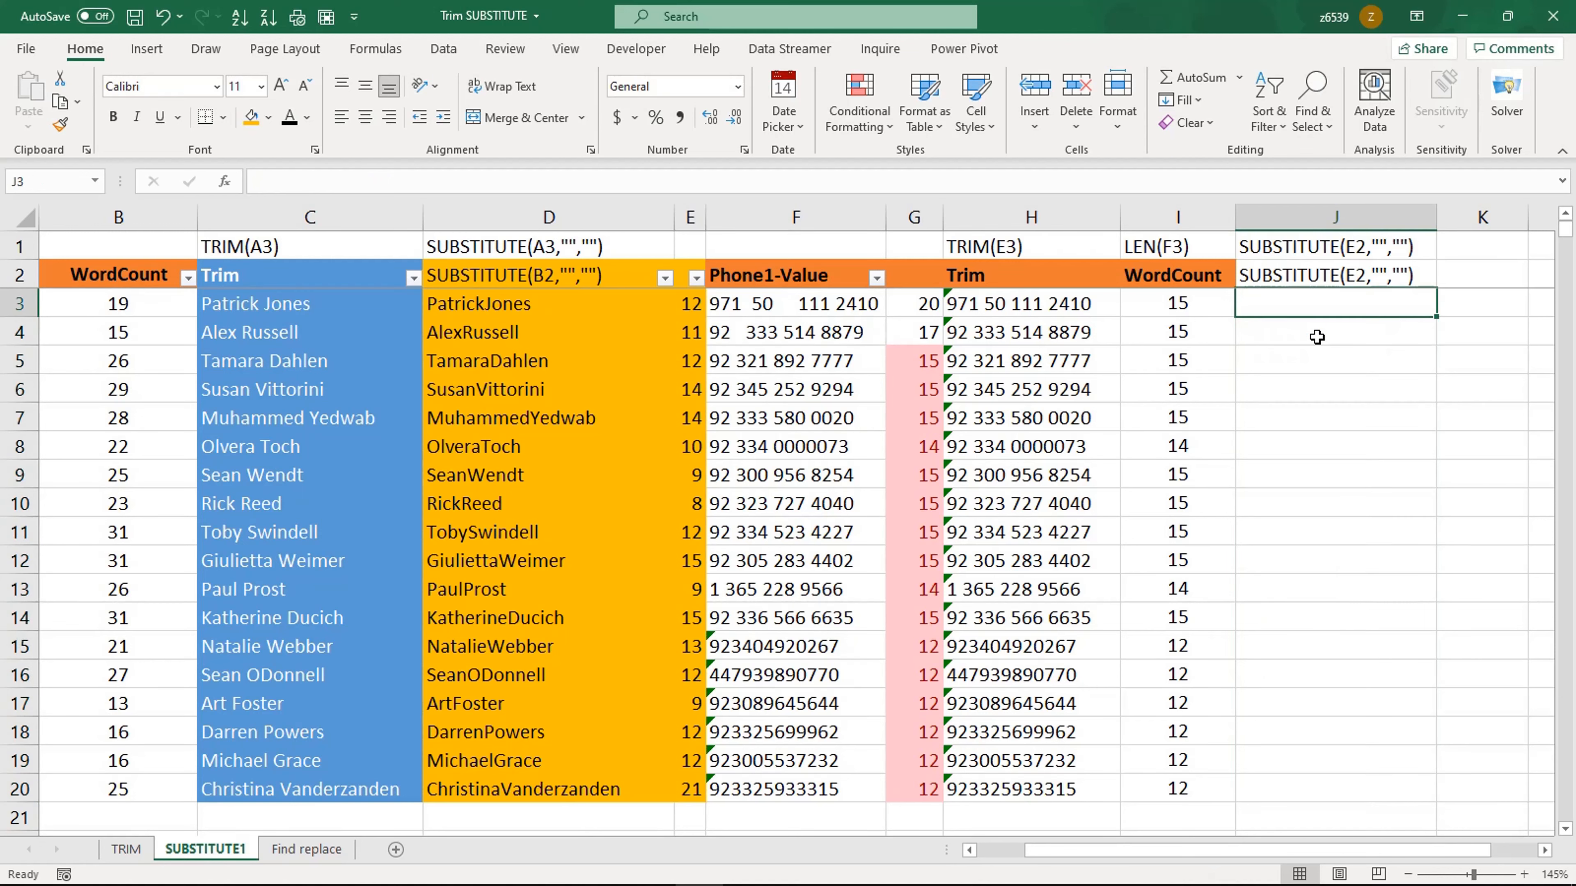
Step: Enter =SUBSTITUTE(F3," ","") in J3 to strip all spaces from the phone number and fill it down to row 20
type("=sub")
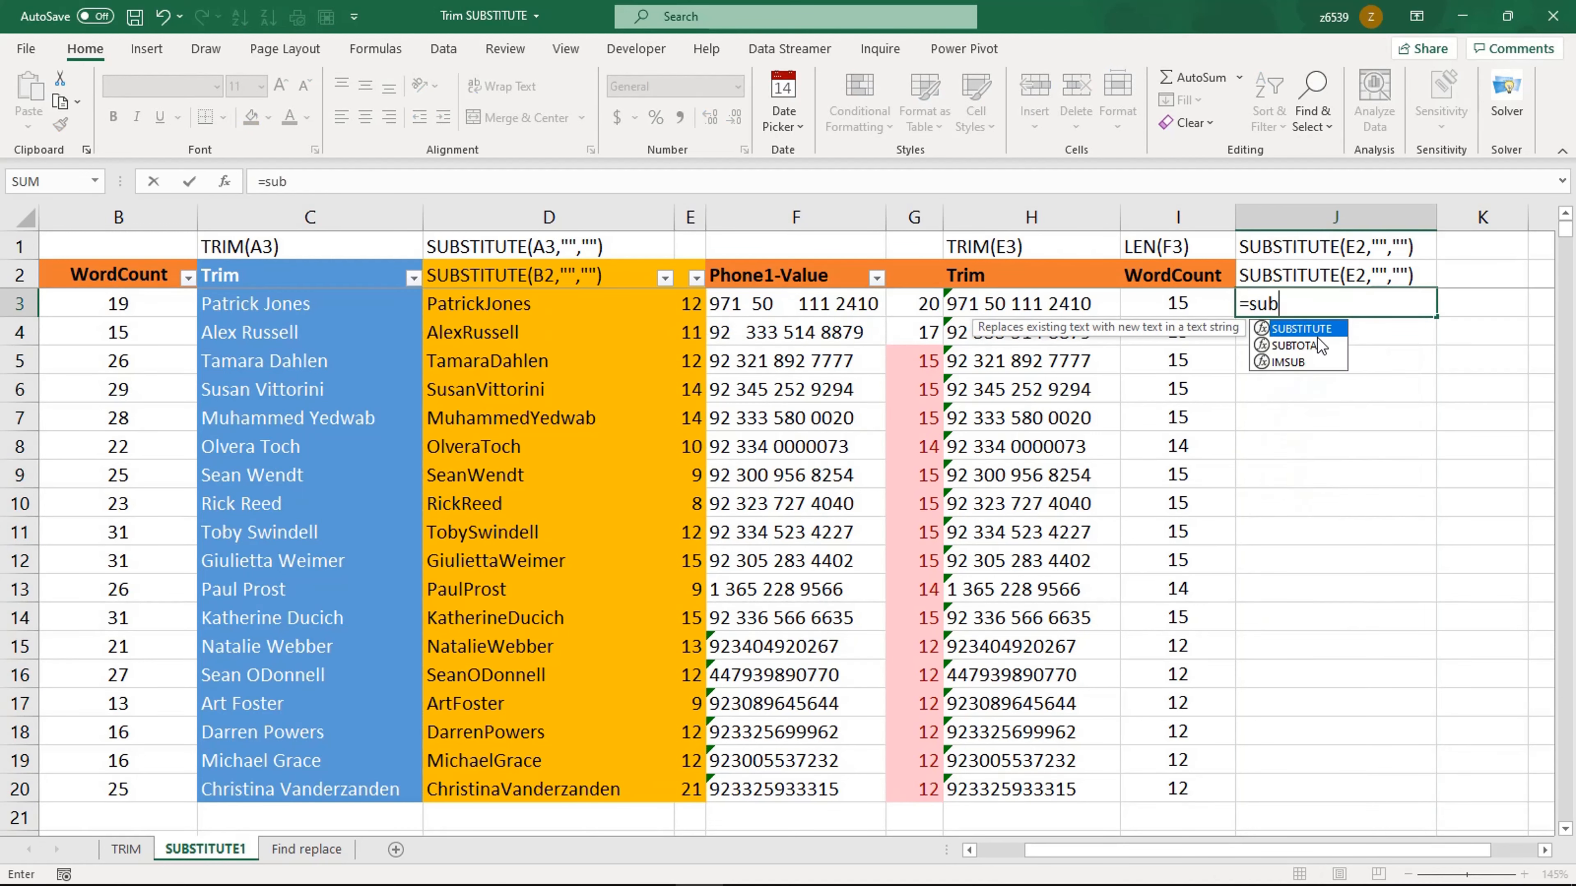
key("Tab")
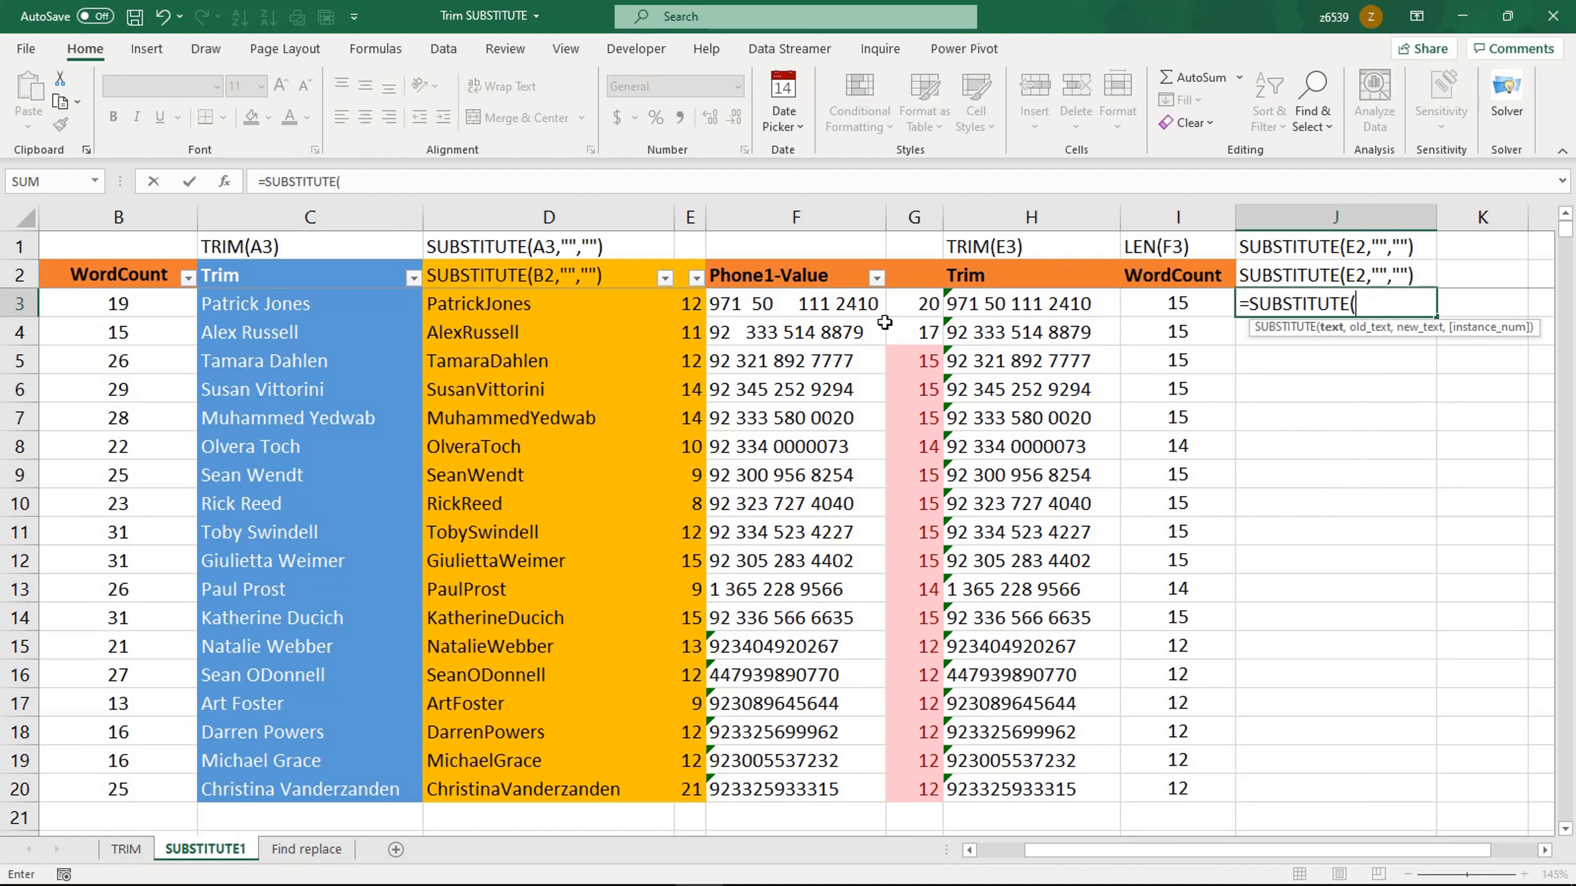
left_click(796, 306)
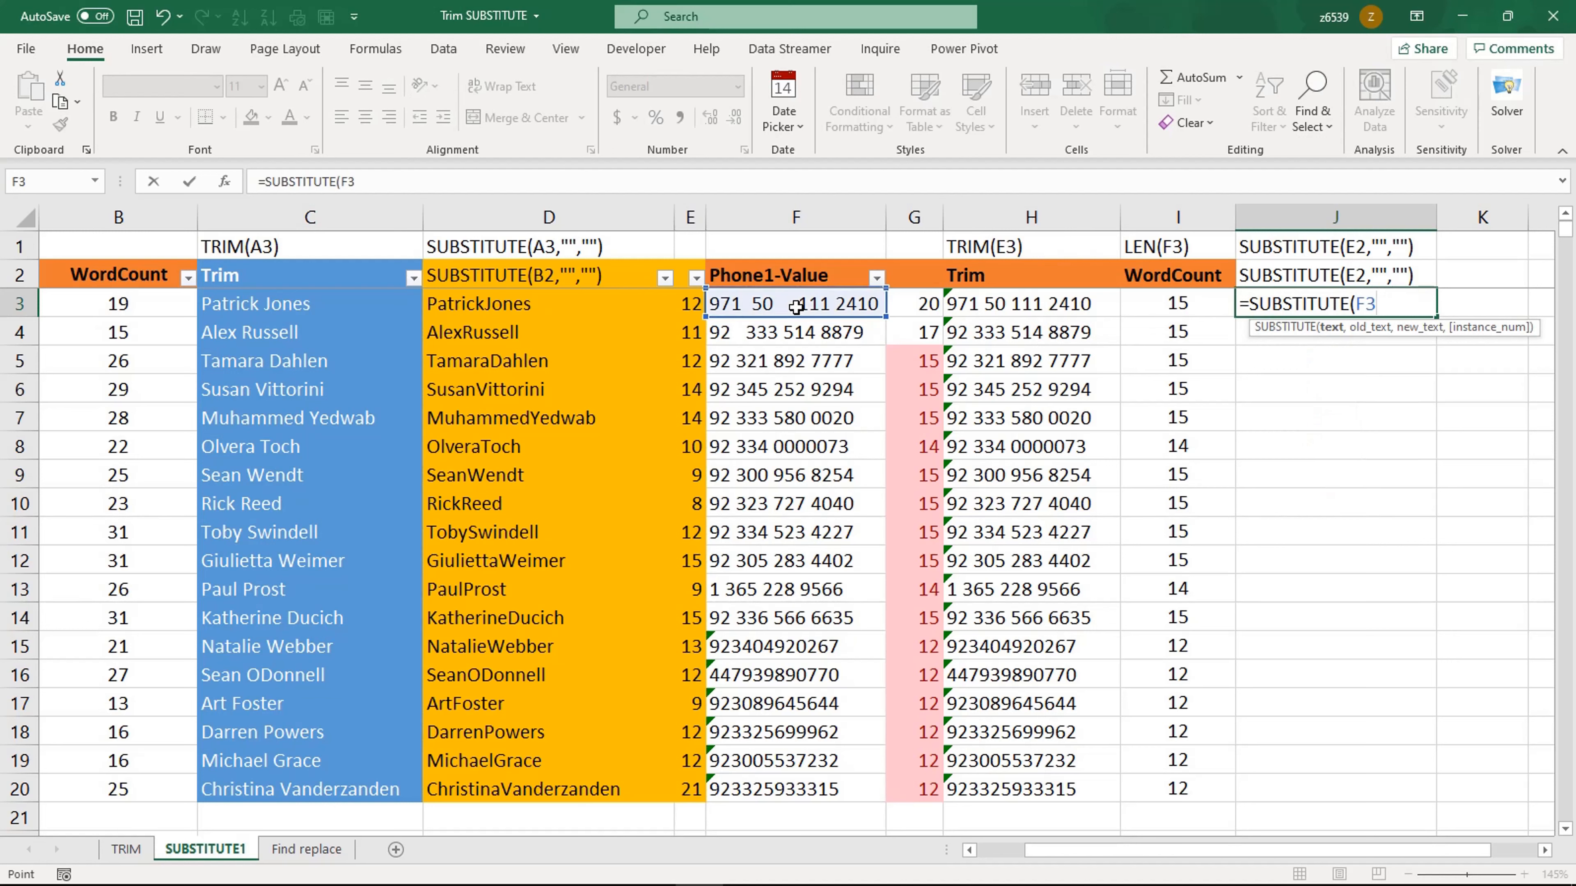
type(",\" \",")
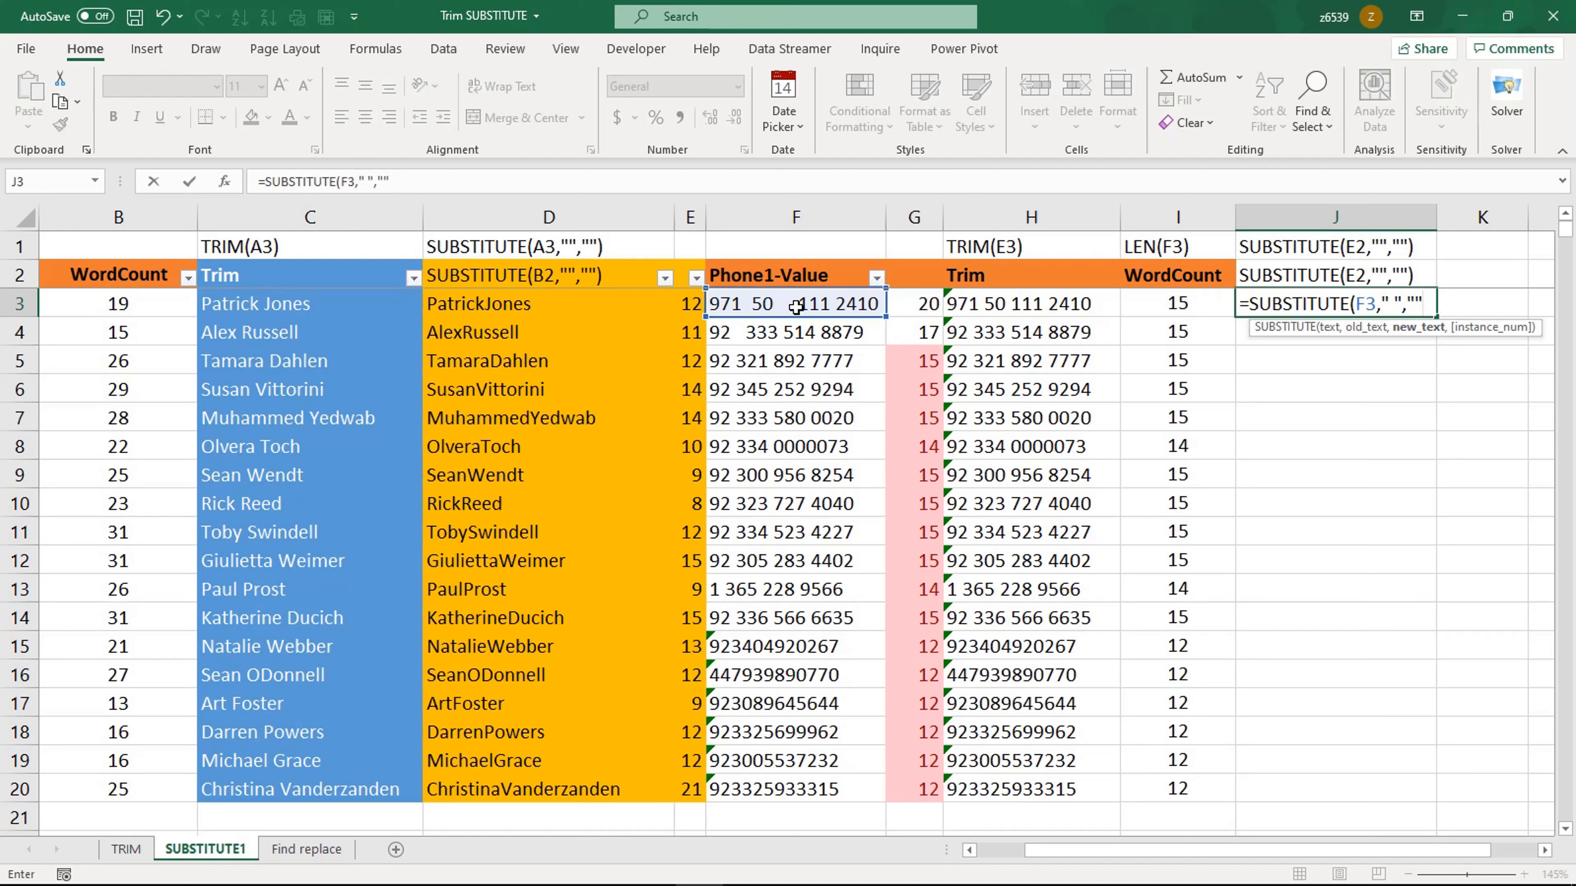
type("\"\")")
key("Return")
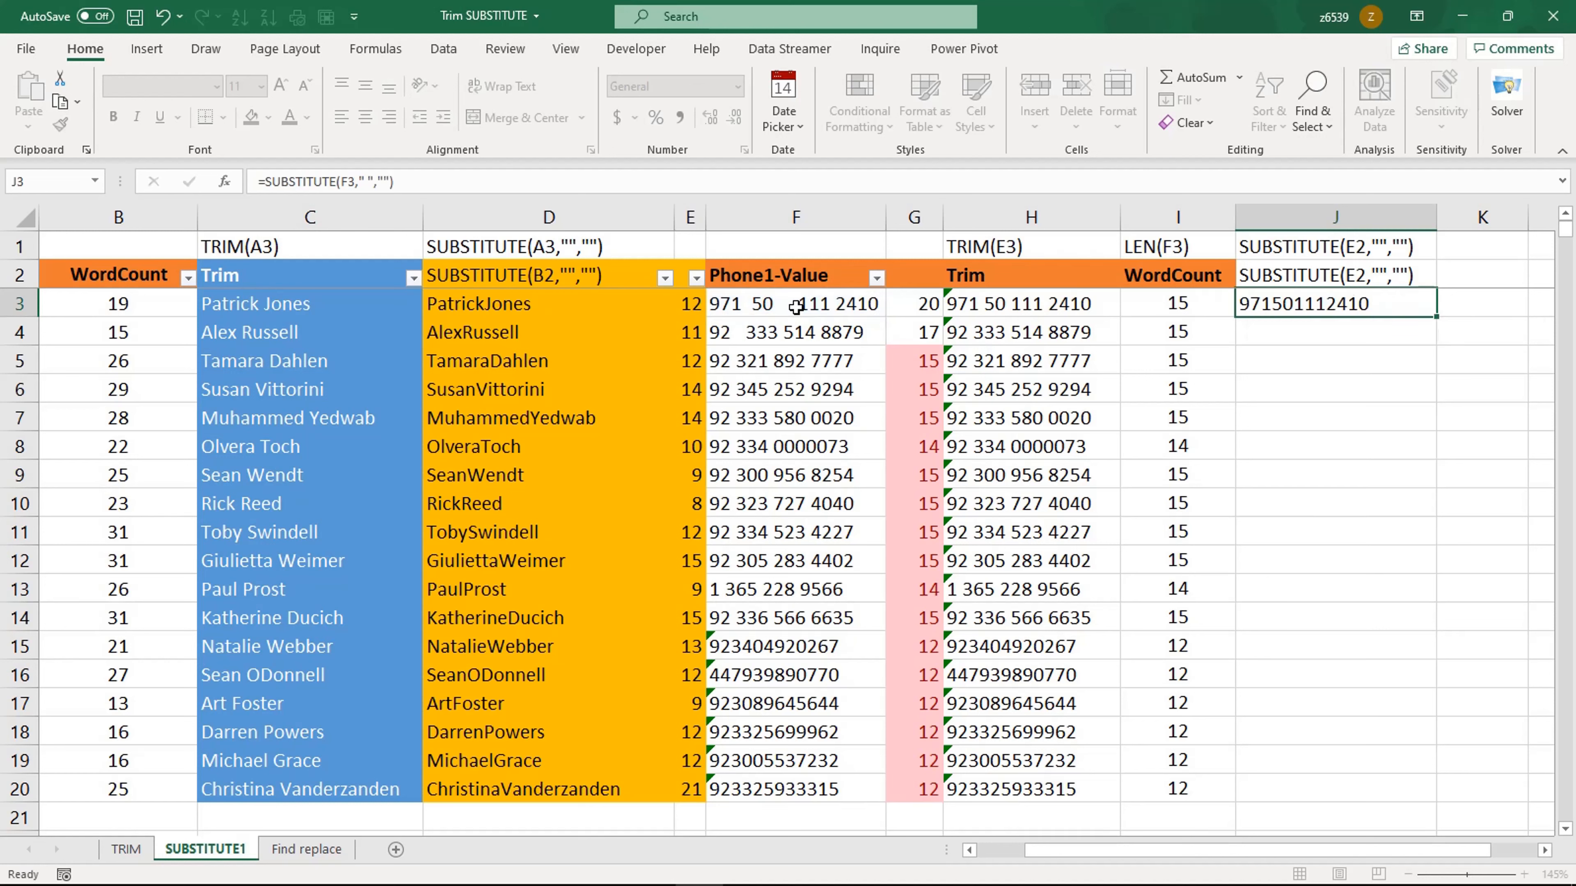
left_click(1318, 312)
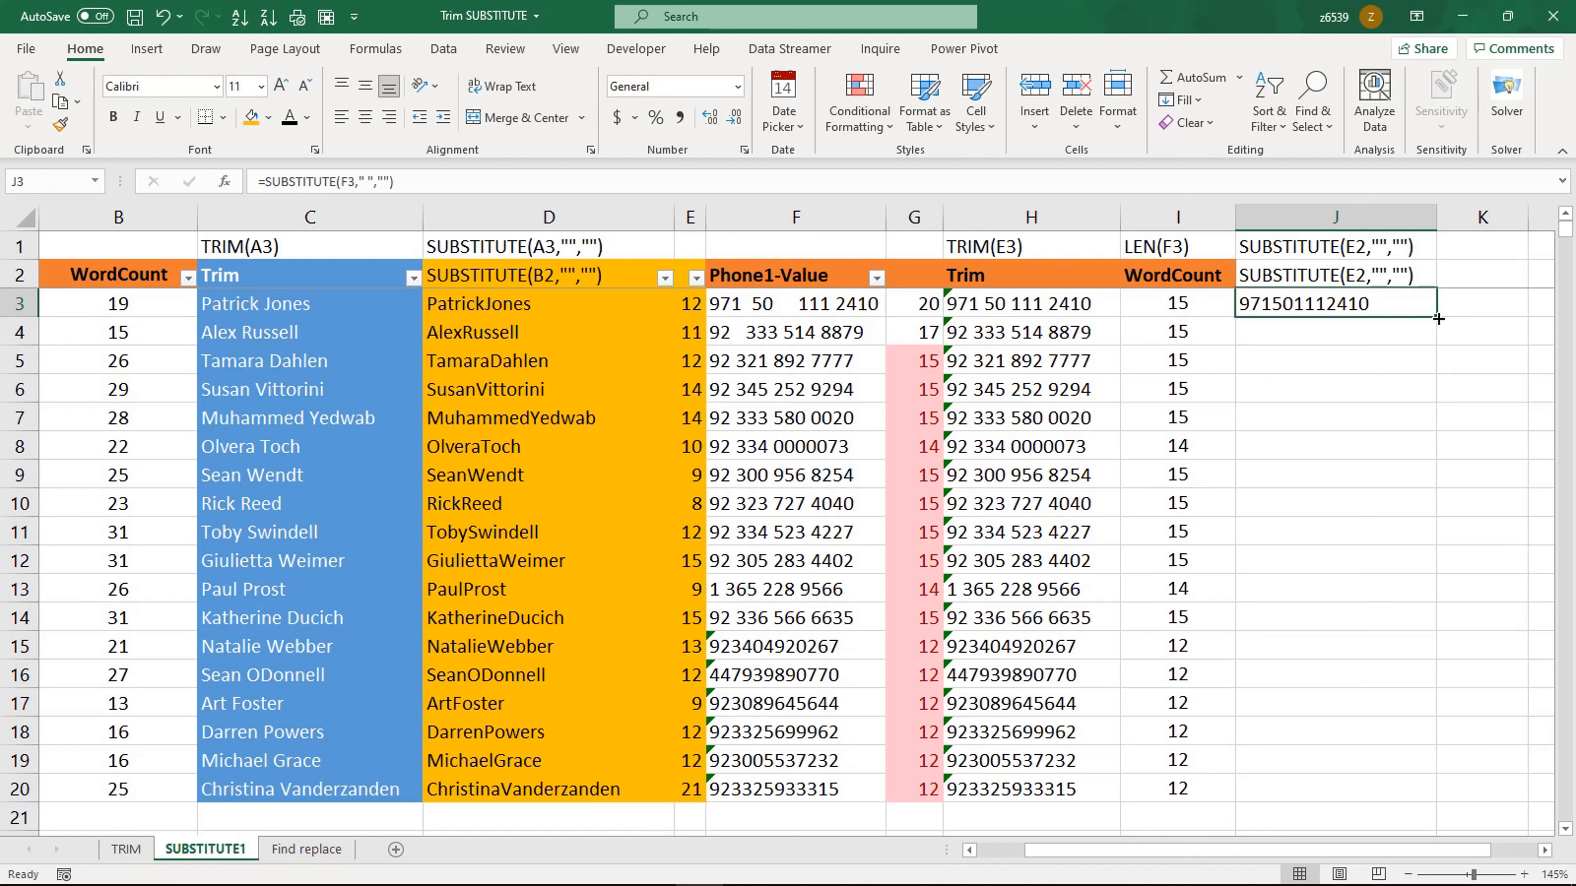
left_click_drag(1438, 318, 1422, 797)
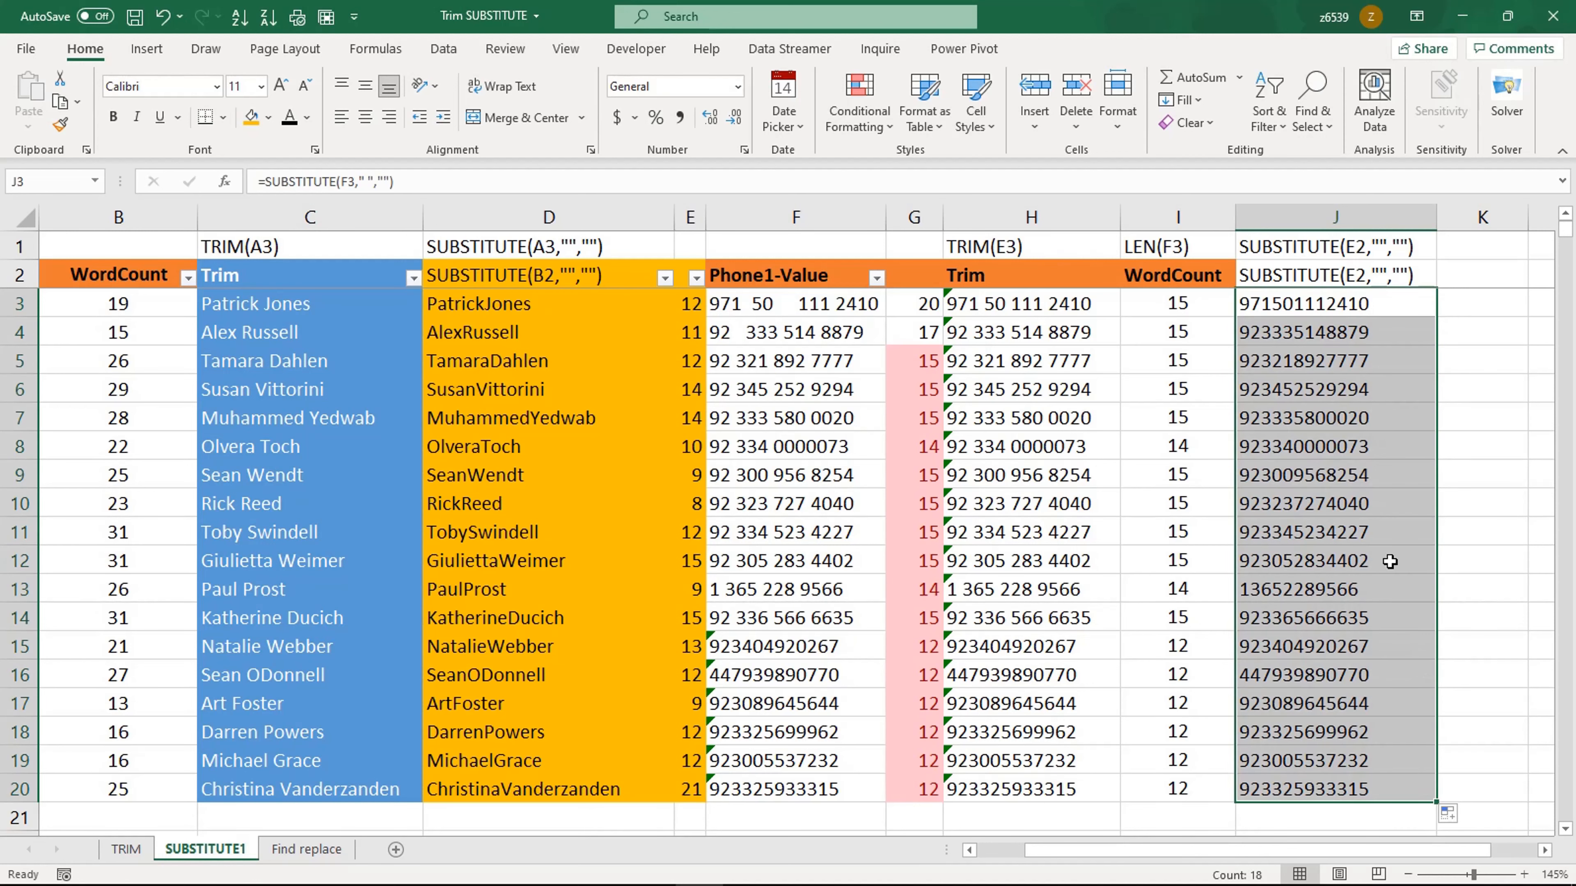
Step: Enter =LEN(J3) in K3 to count the cleaned phone number's characters and fill it down to row 20
left_click(1347, 394)
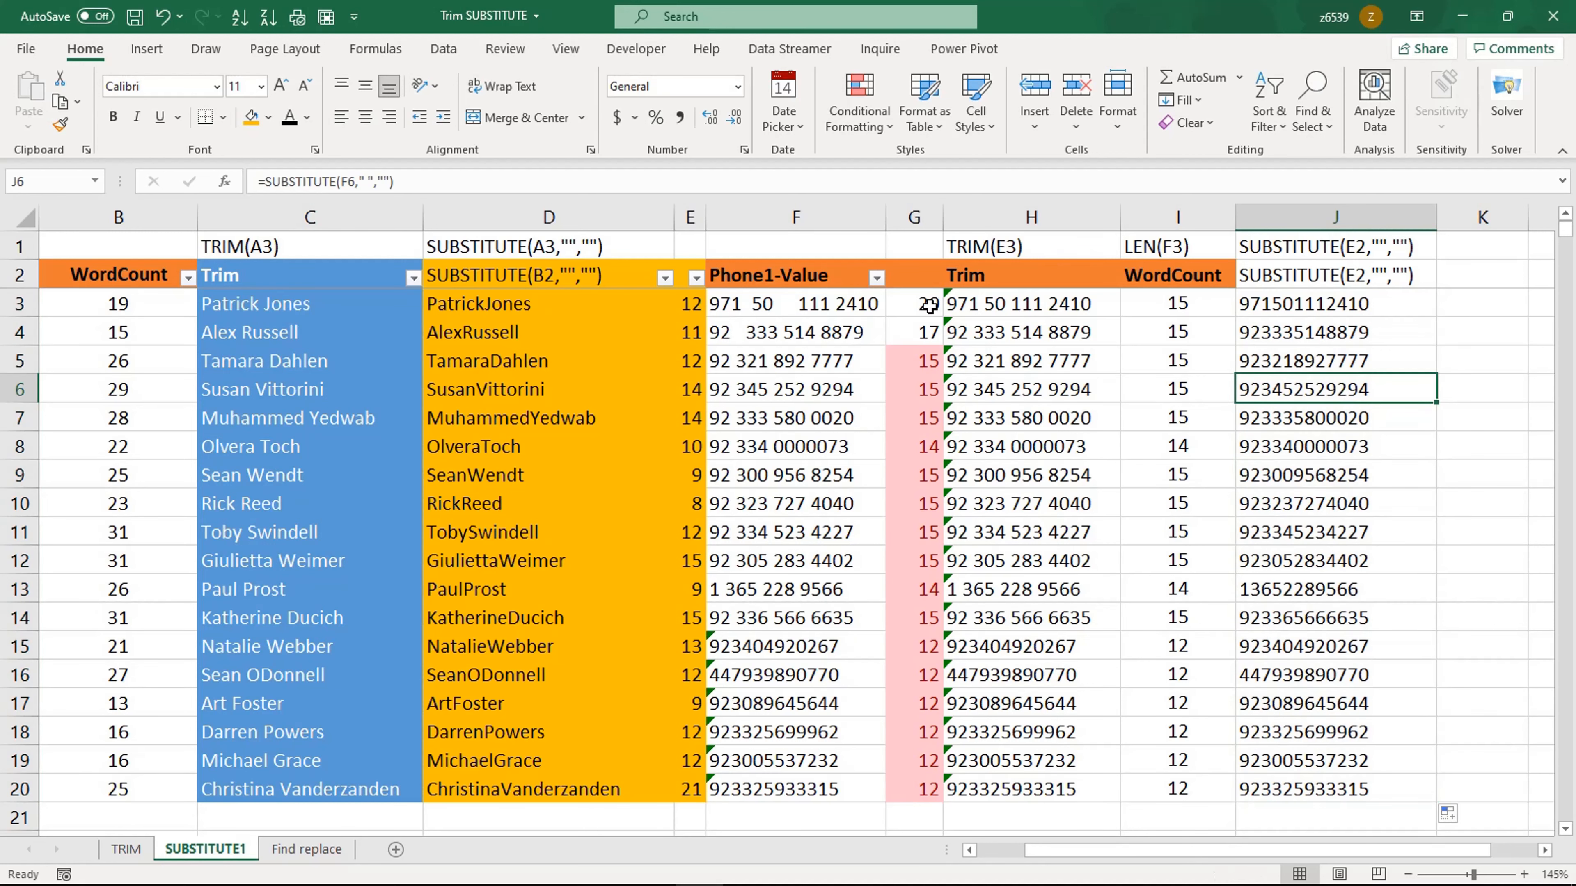
left_click(1472, 300)
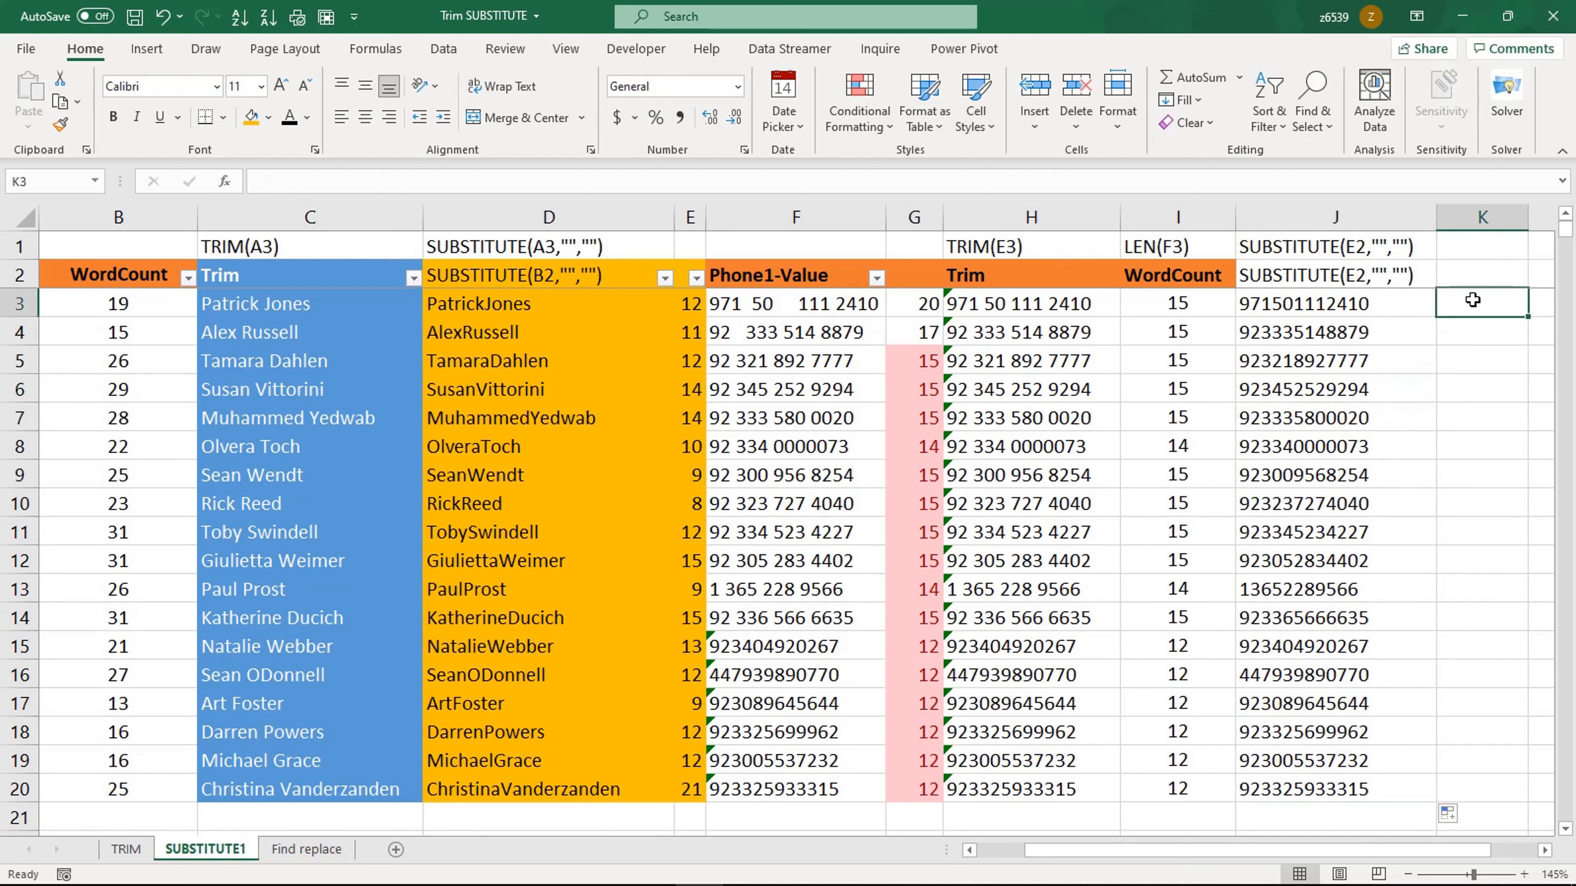
type("=len")
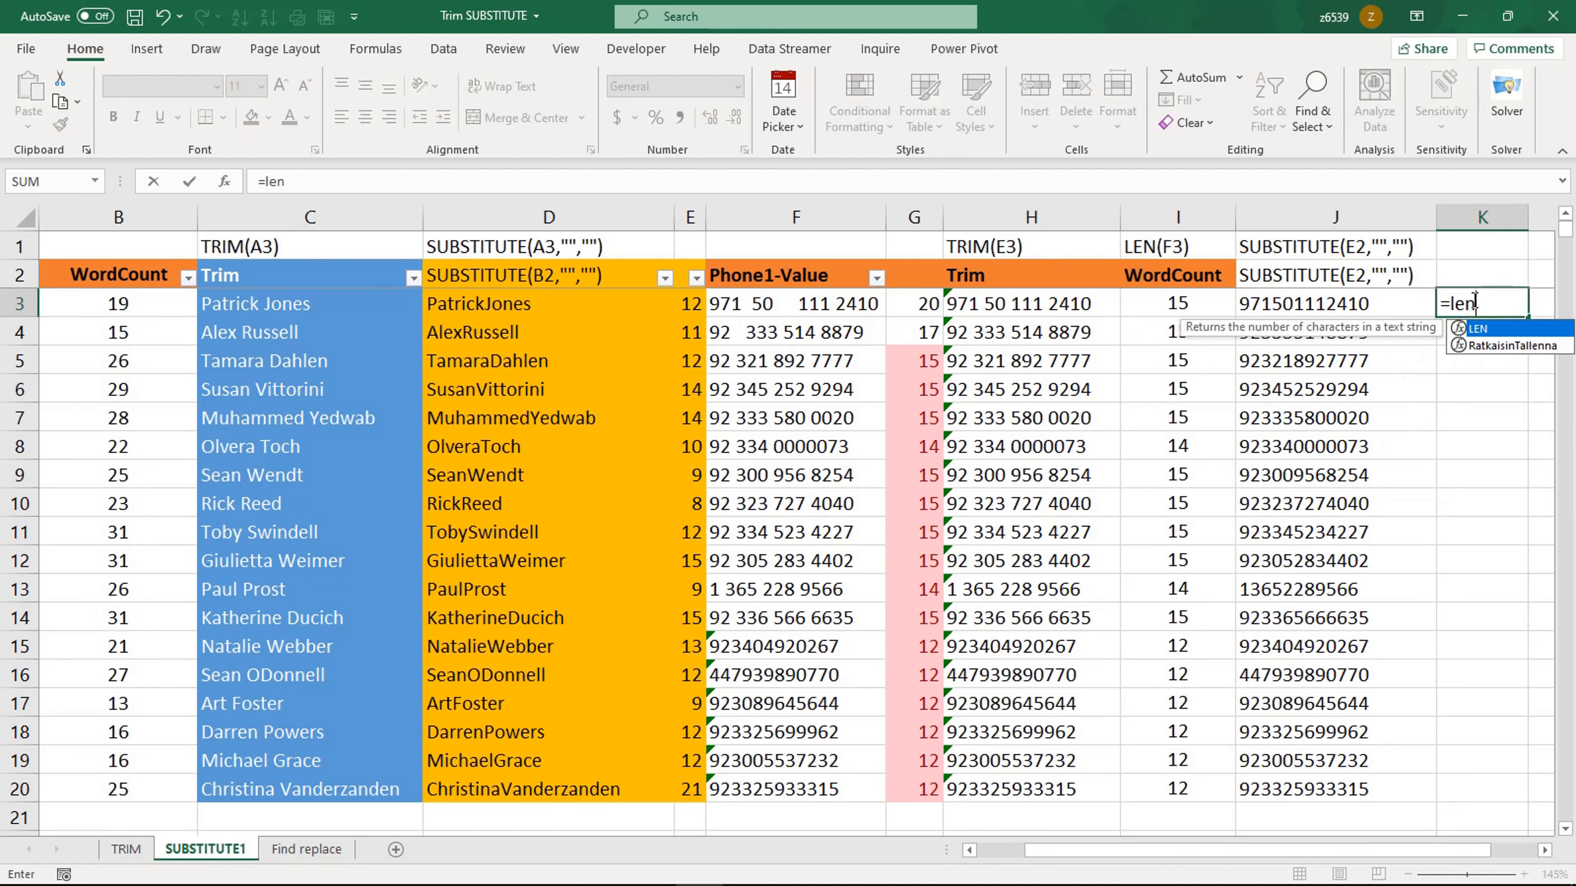
key("Tab")
left_click(1349, 303)
key("Return")
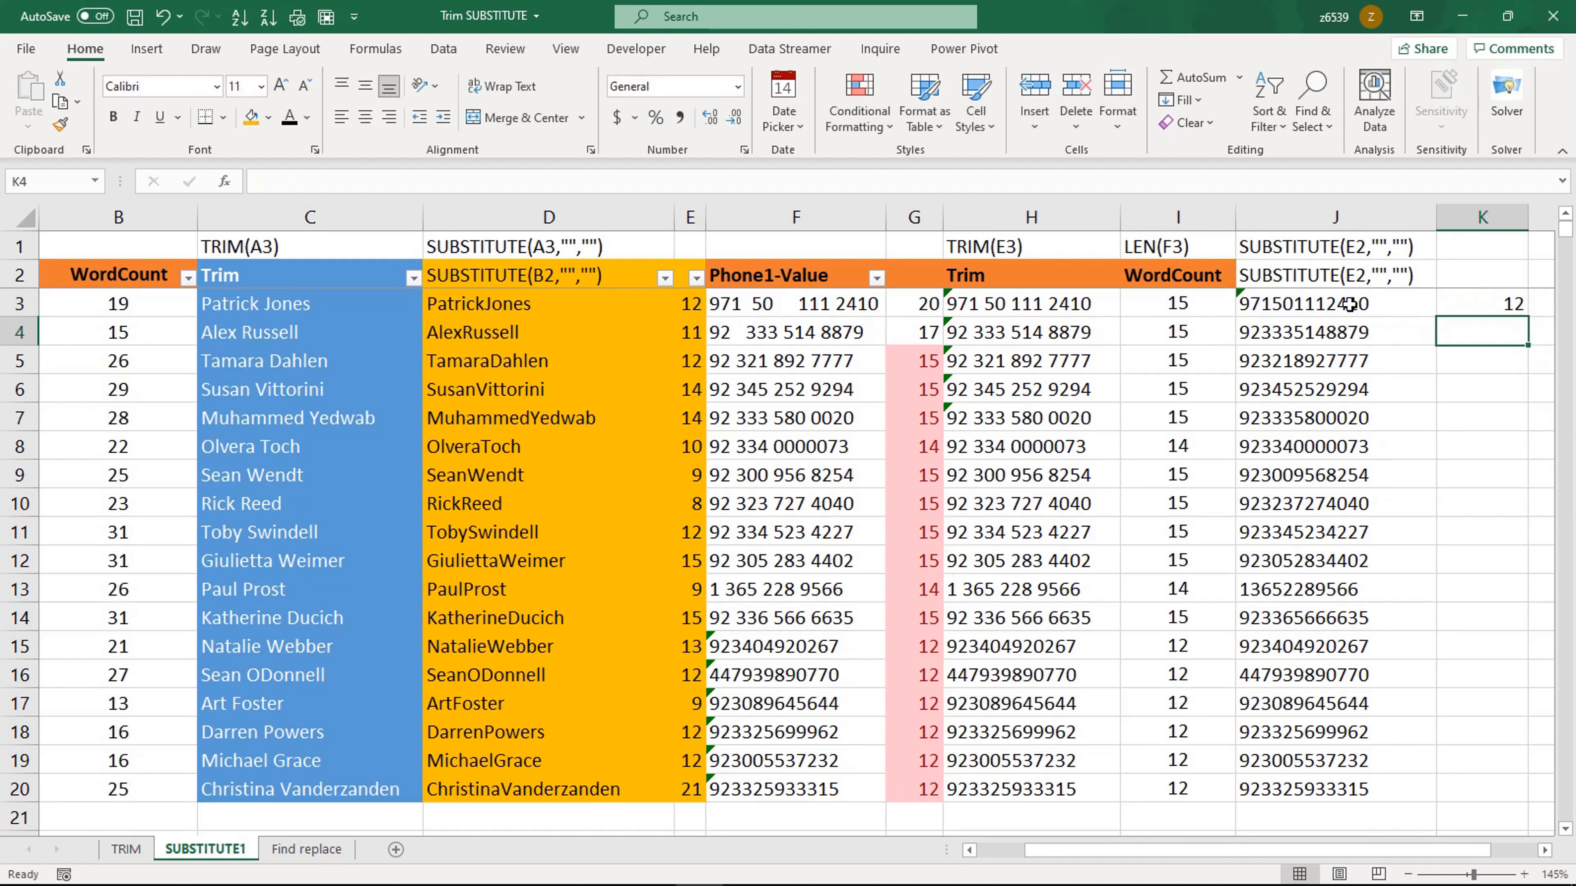
left_click(1454, 304)
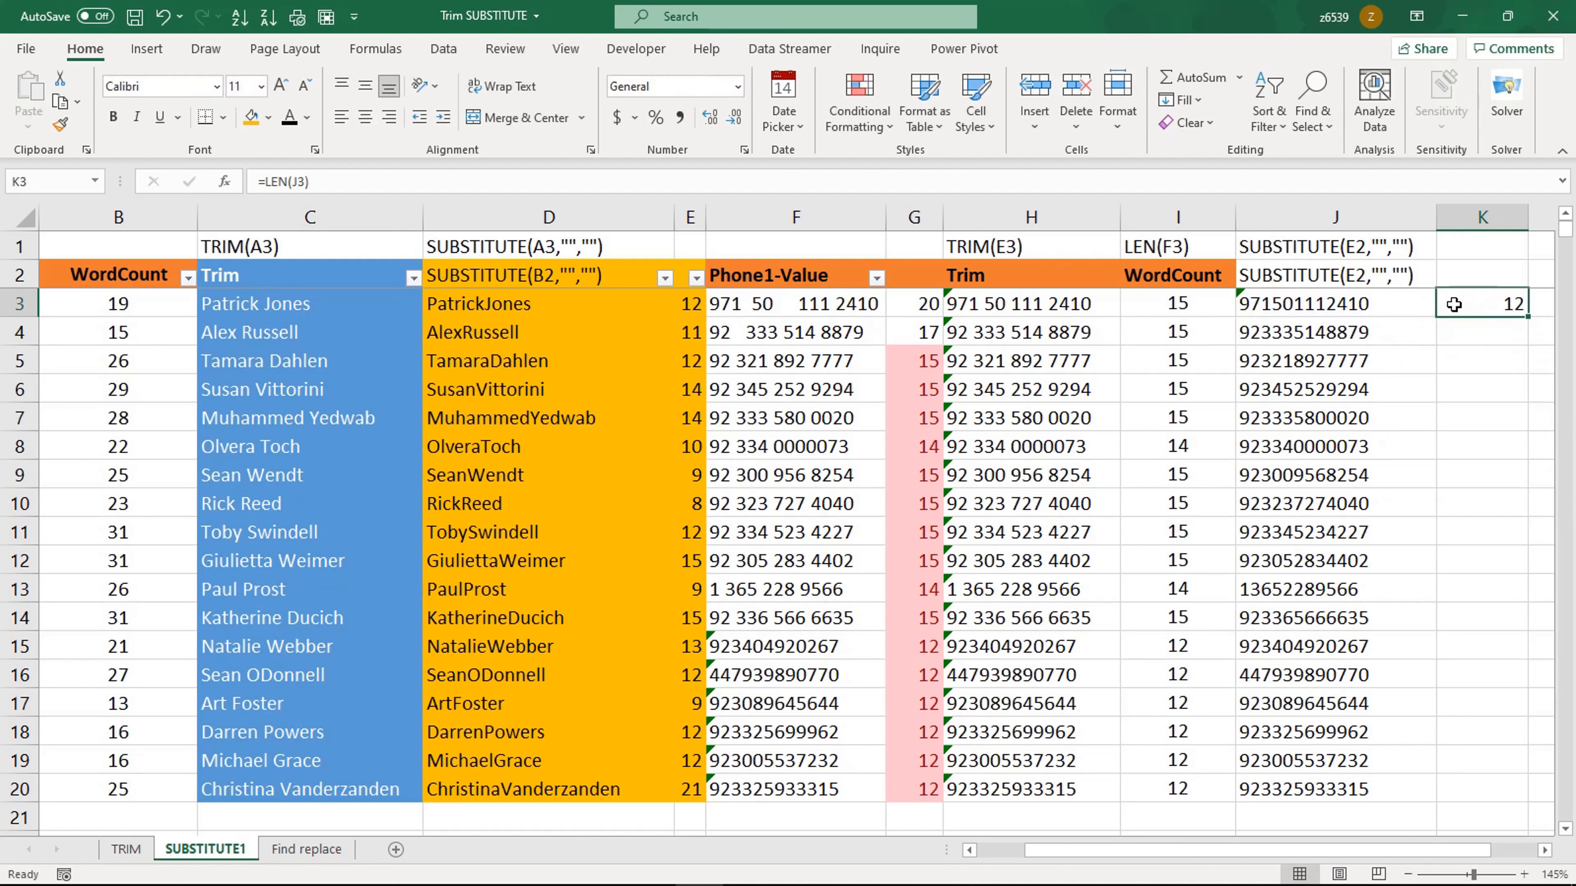
double_click(1527, 316)
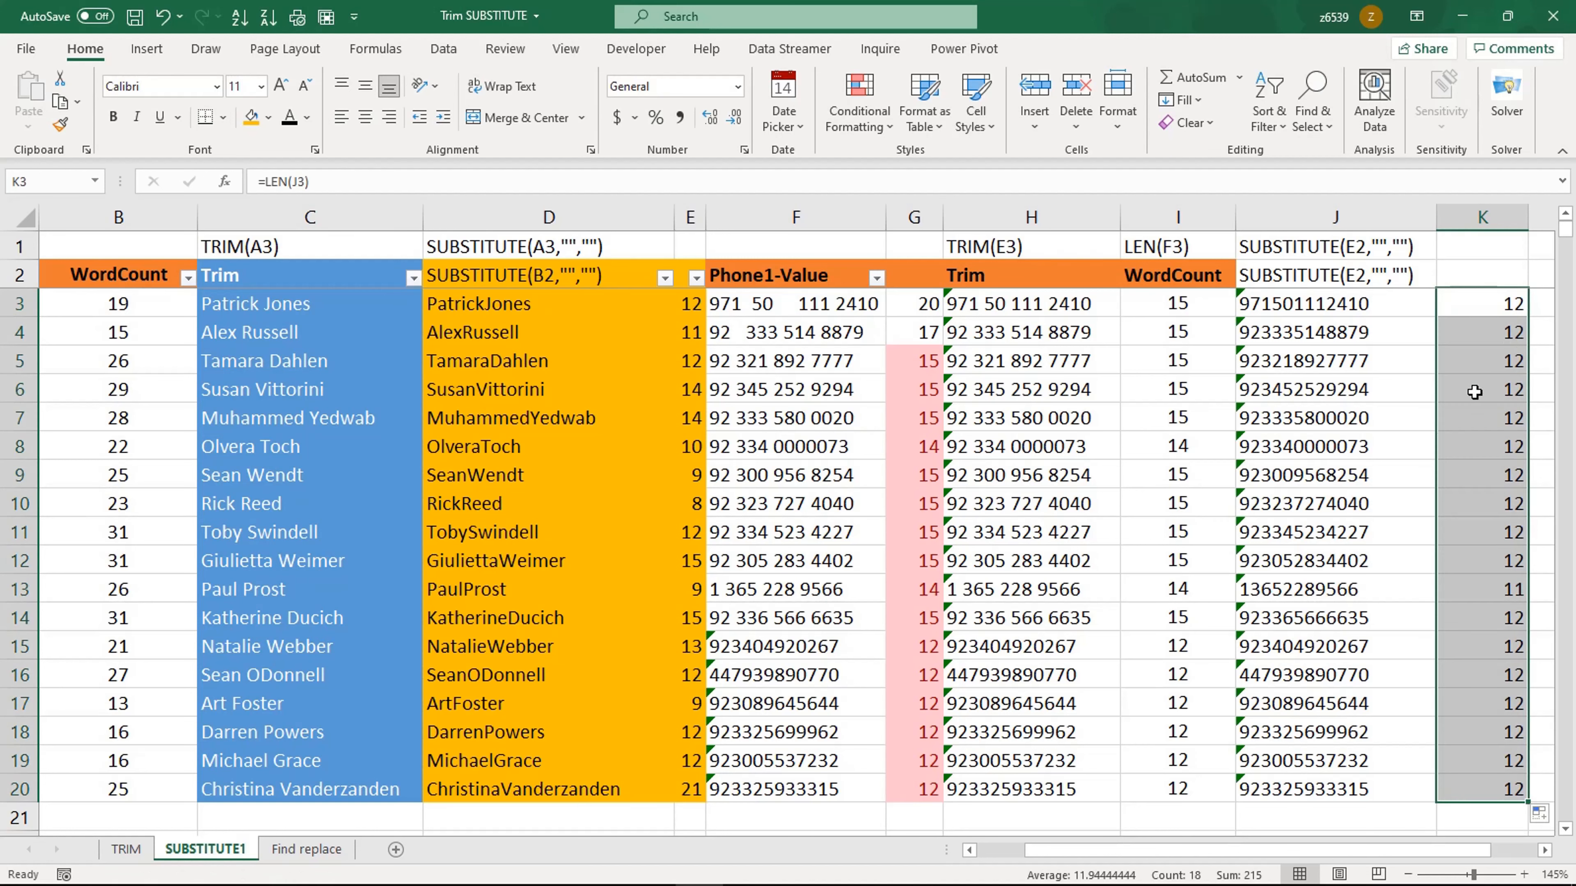
Step: Inspect the LEN and TRIM formulas in columns I and H without changing them
left_click(1342, 381)
left_click(1493, 305)
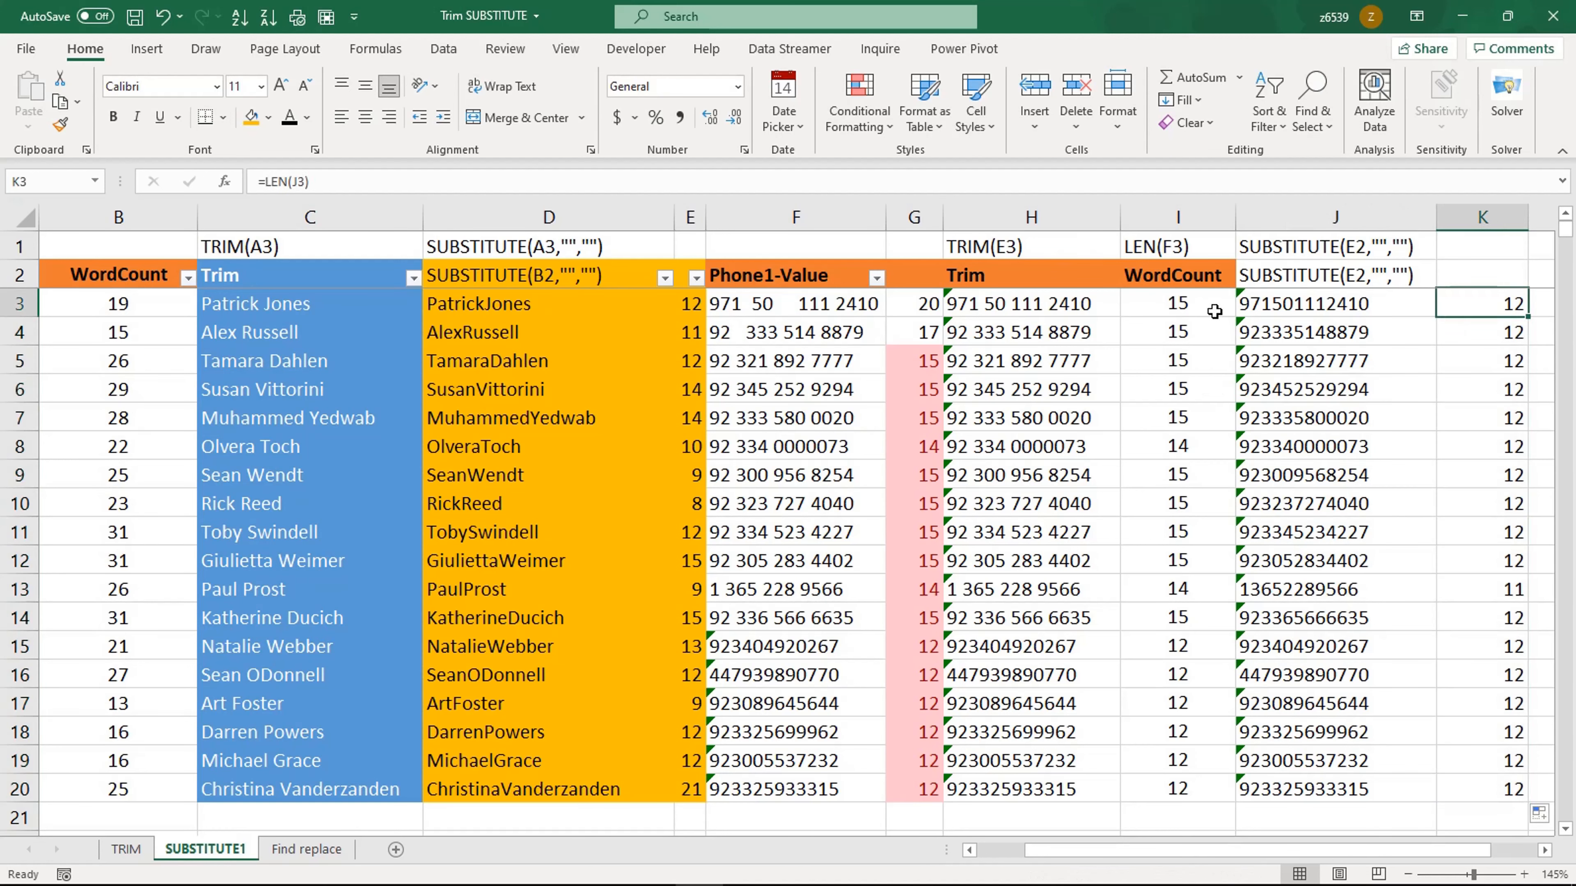
left_click(1209, 309)
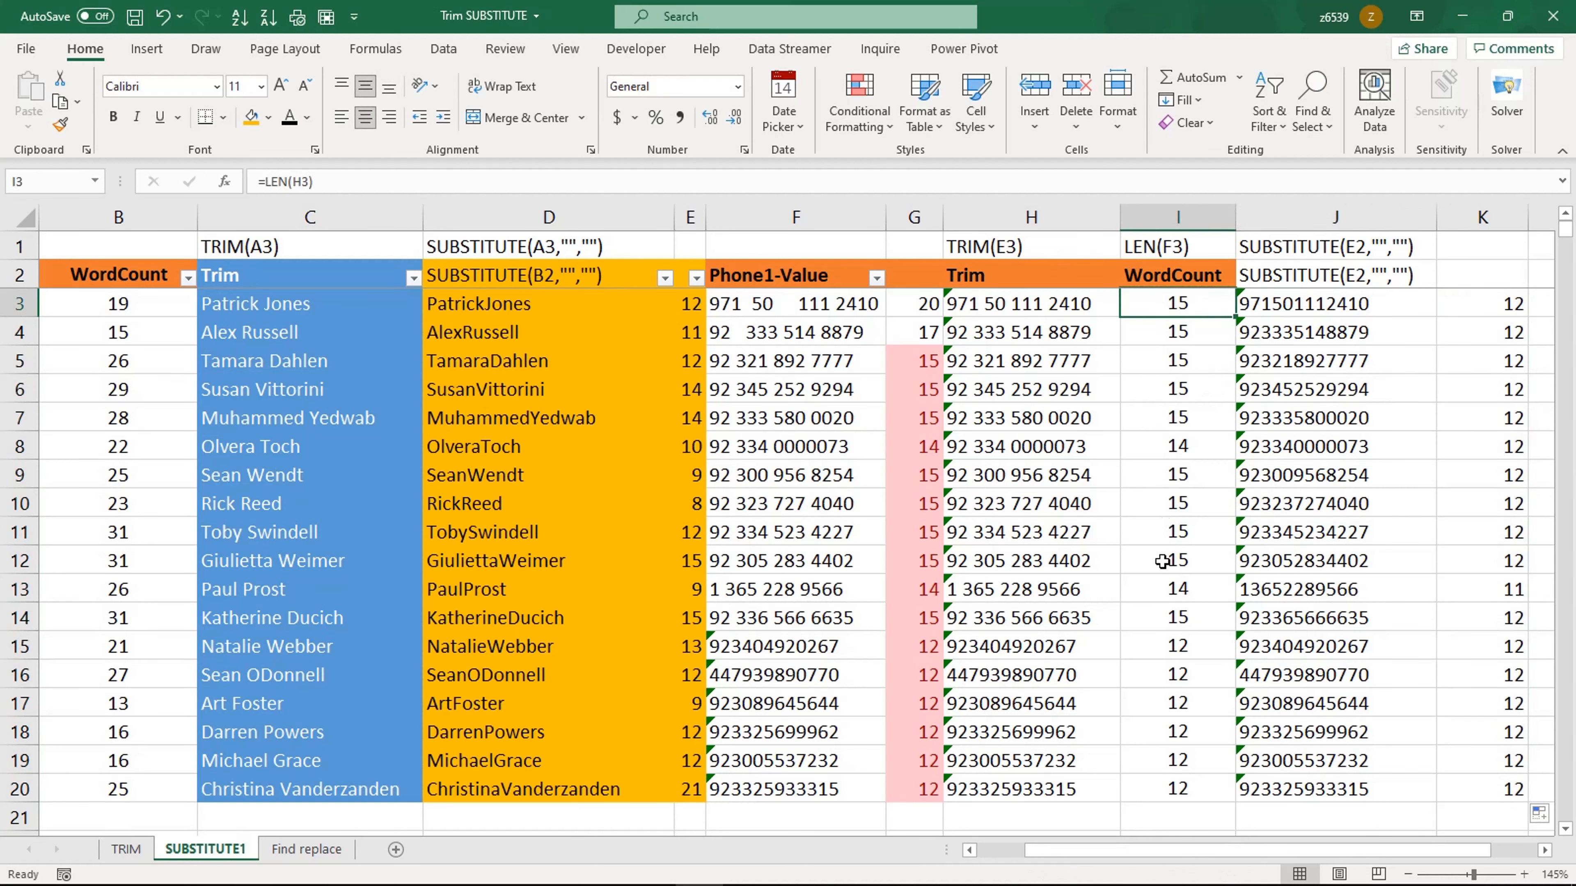
double_click(1053, 447)
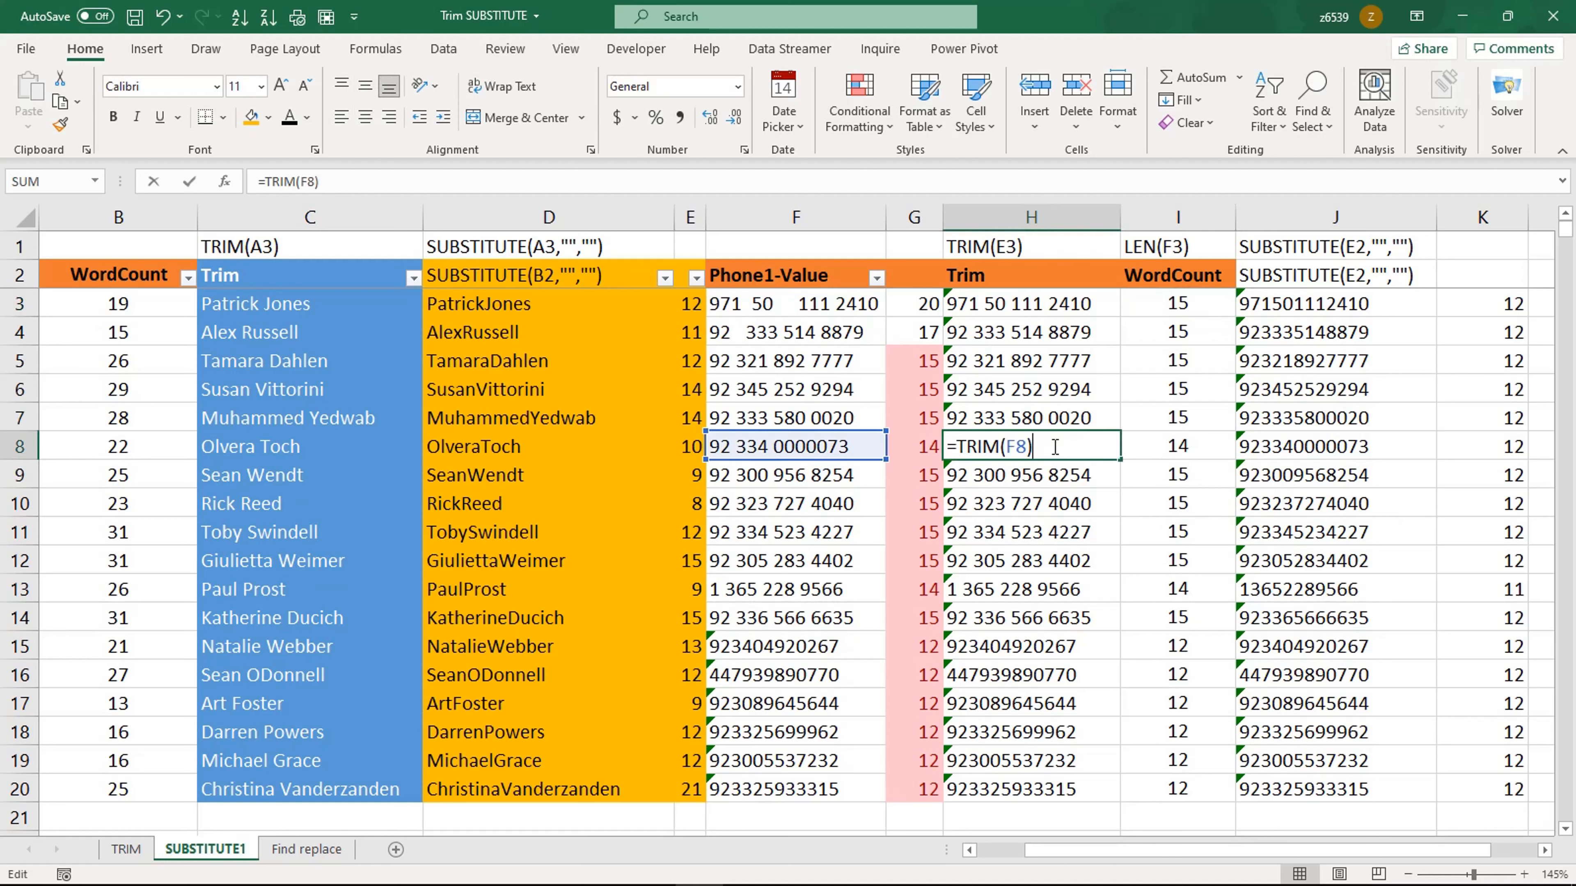
key("Escape")
Step: Add extra spaces inside the original phone numbers in F8, F9 and F17
double_click(809, 449)
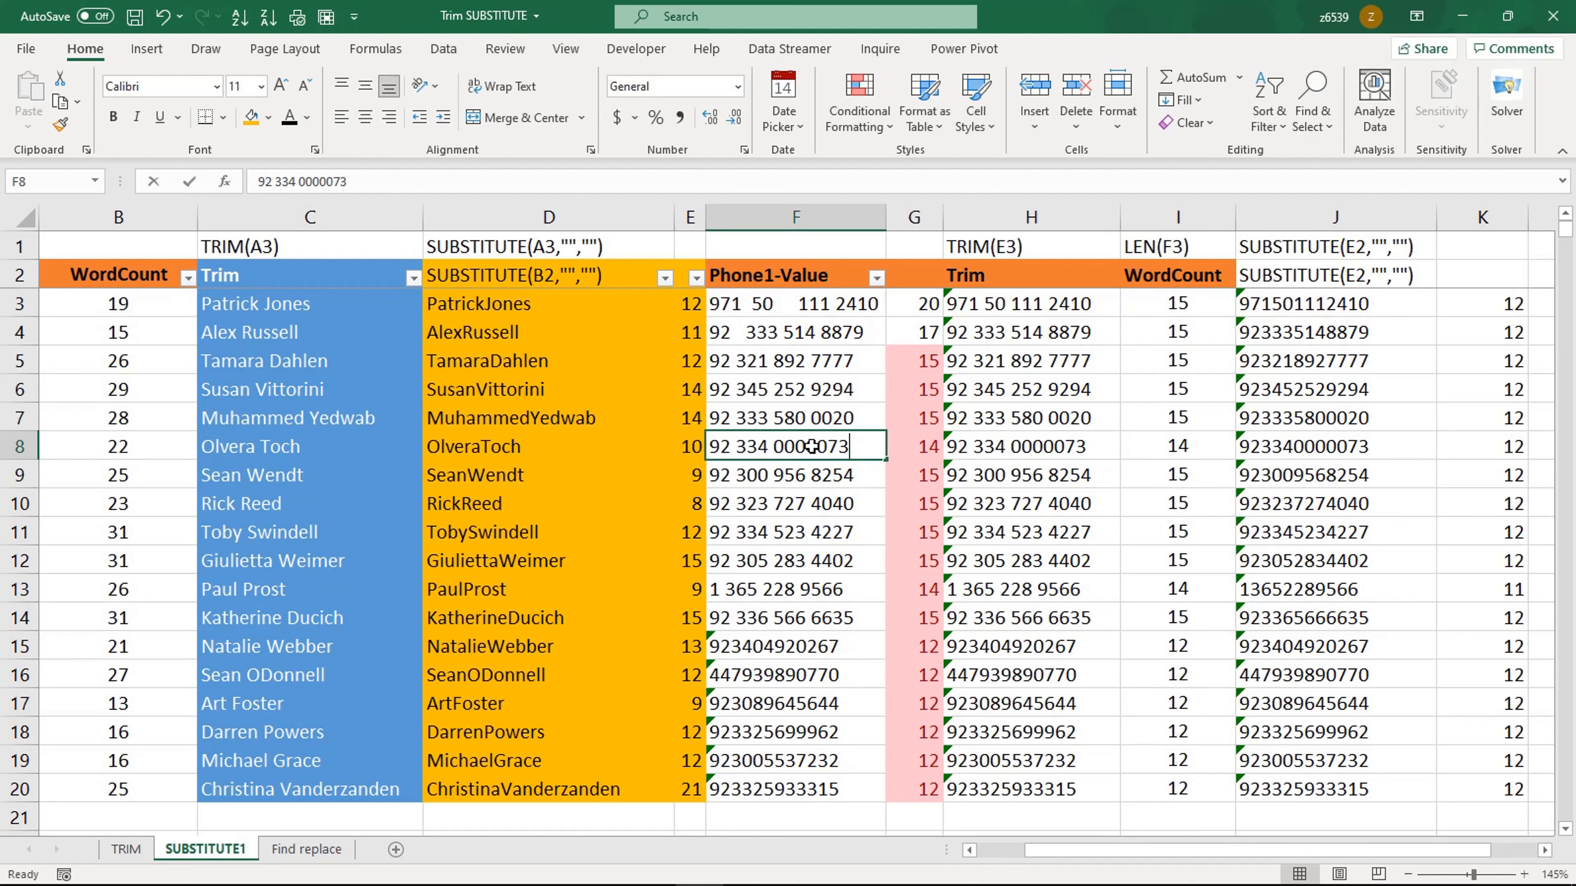
left_click(823, 503)
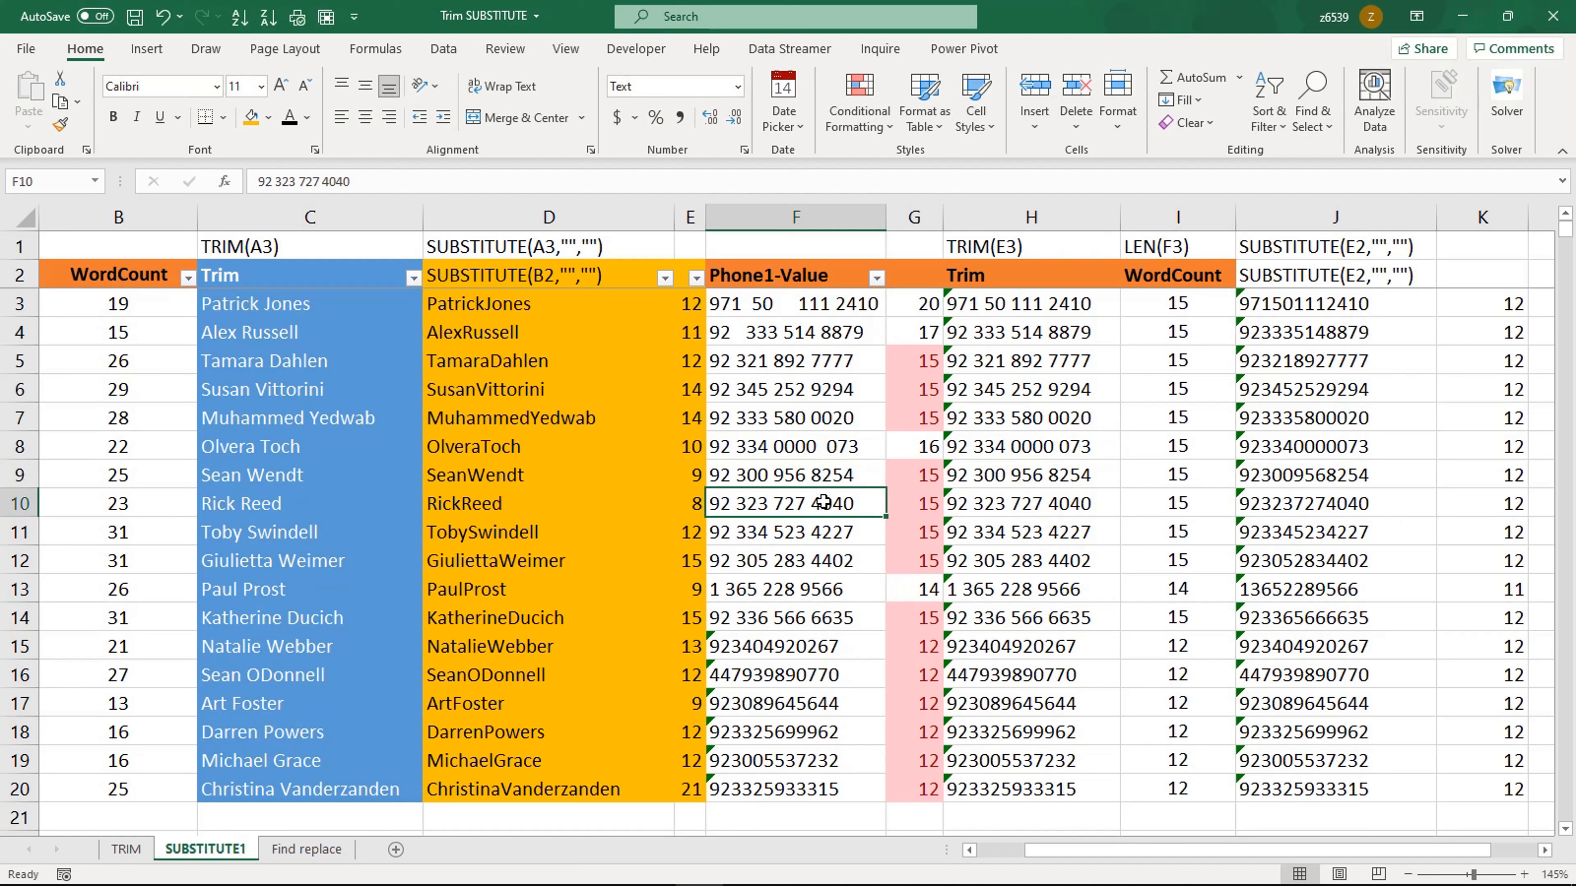
double_click(832, 475)
left_click(773, 668)
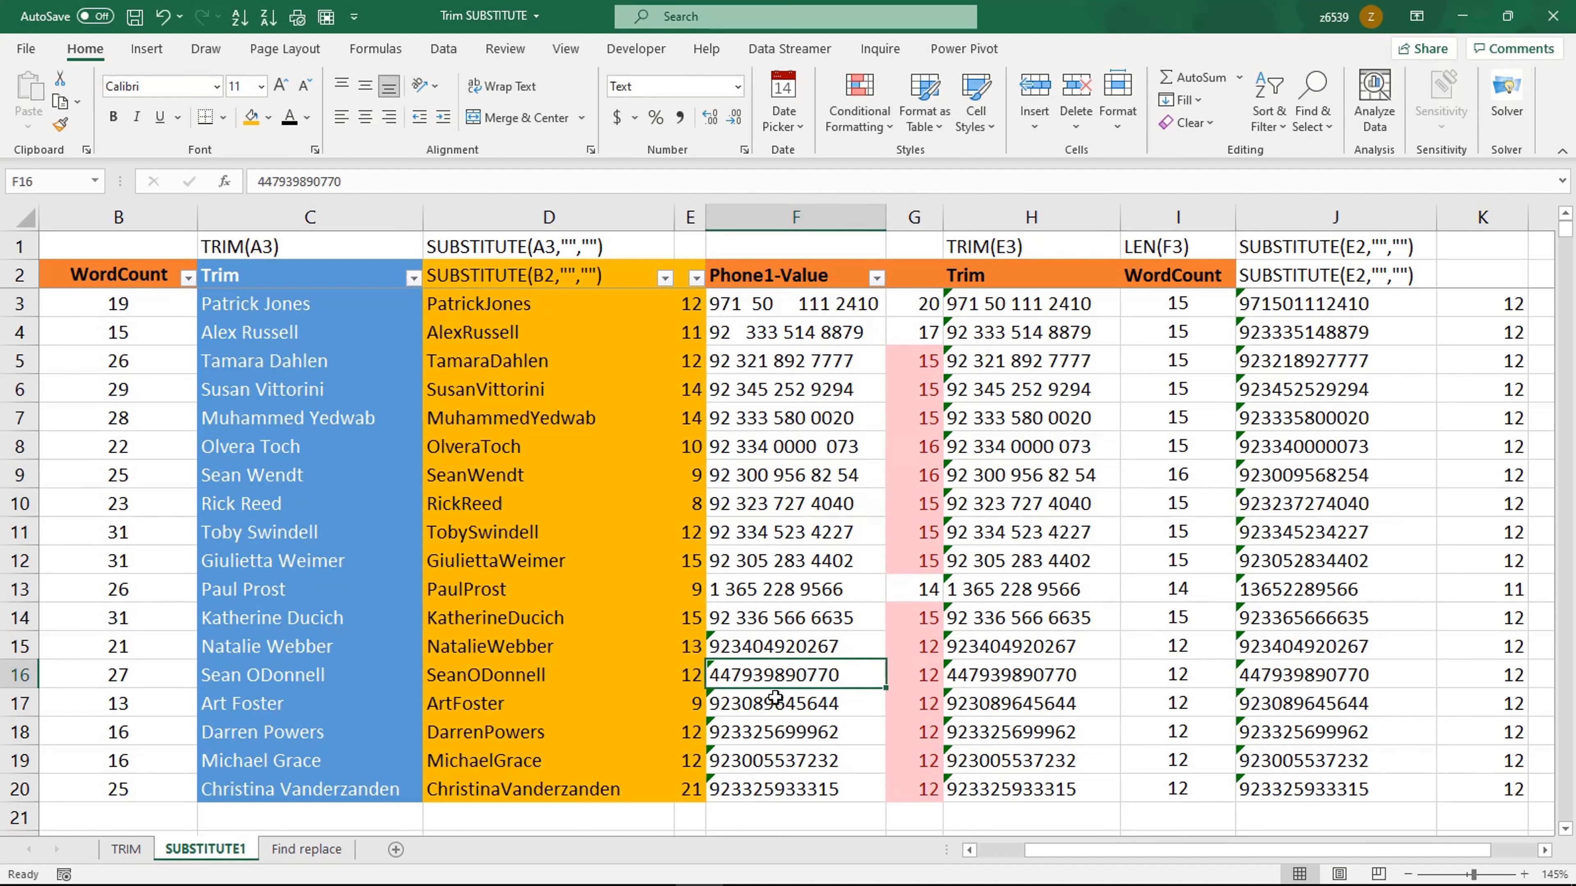
double_click(773, 703)
left_click(773, 732)
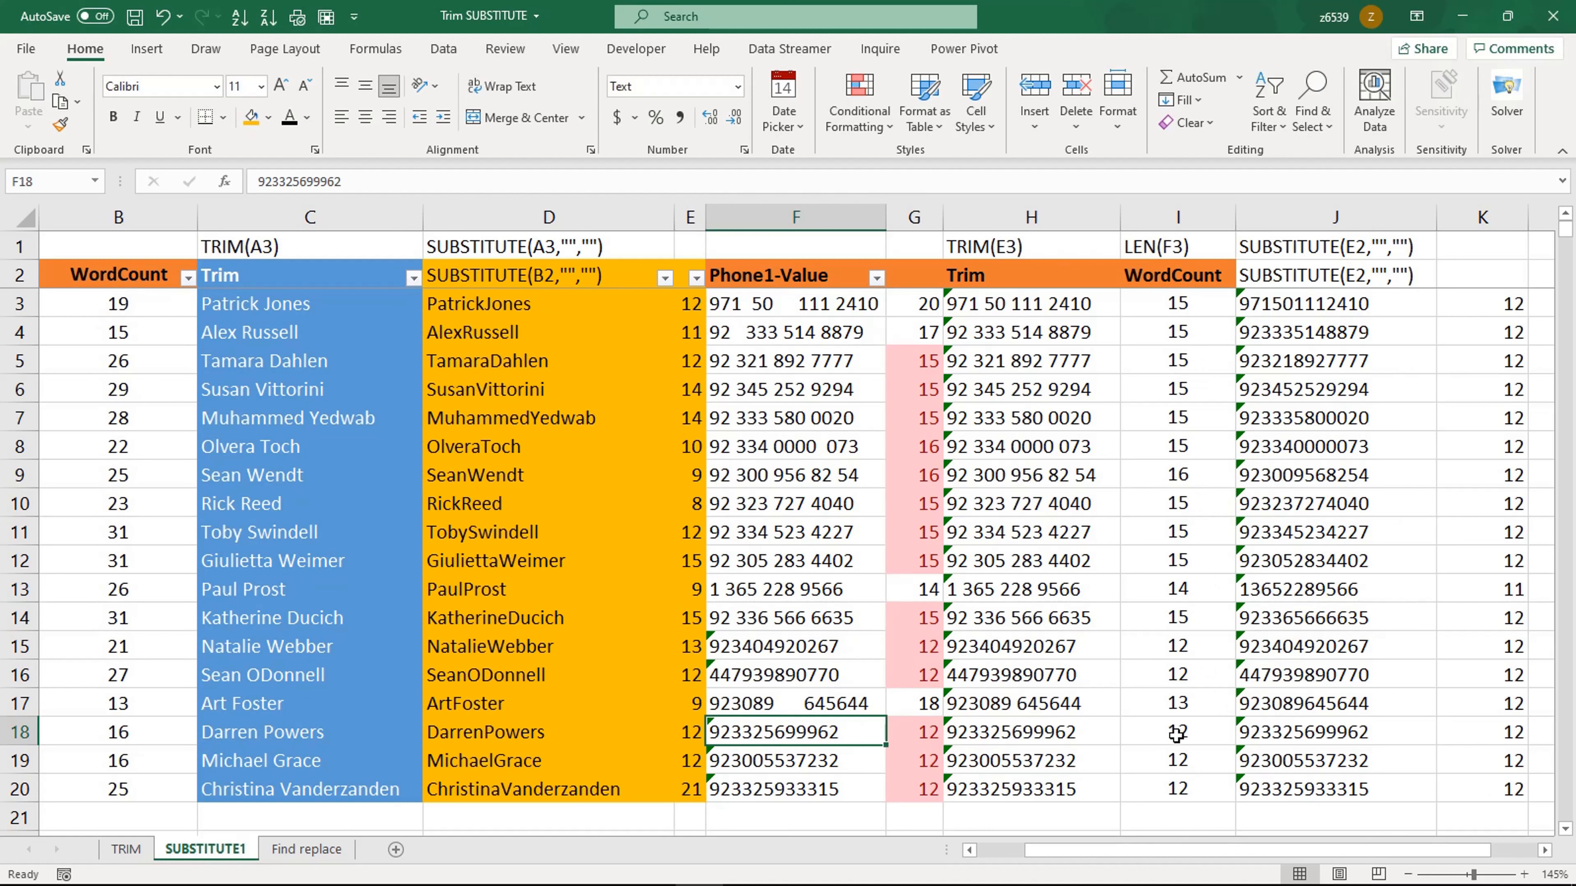
Step: Review the SUBSTITUTE, TRIM and LEN results in columns D, H, J and K against the edited phone numbers
left_click(1475, 444)
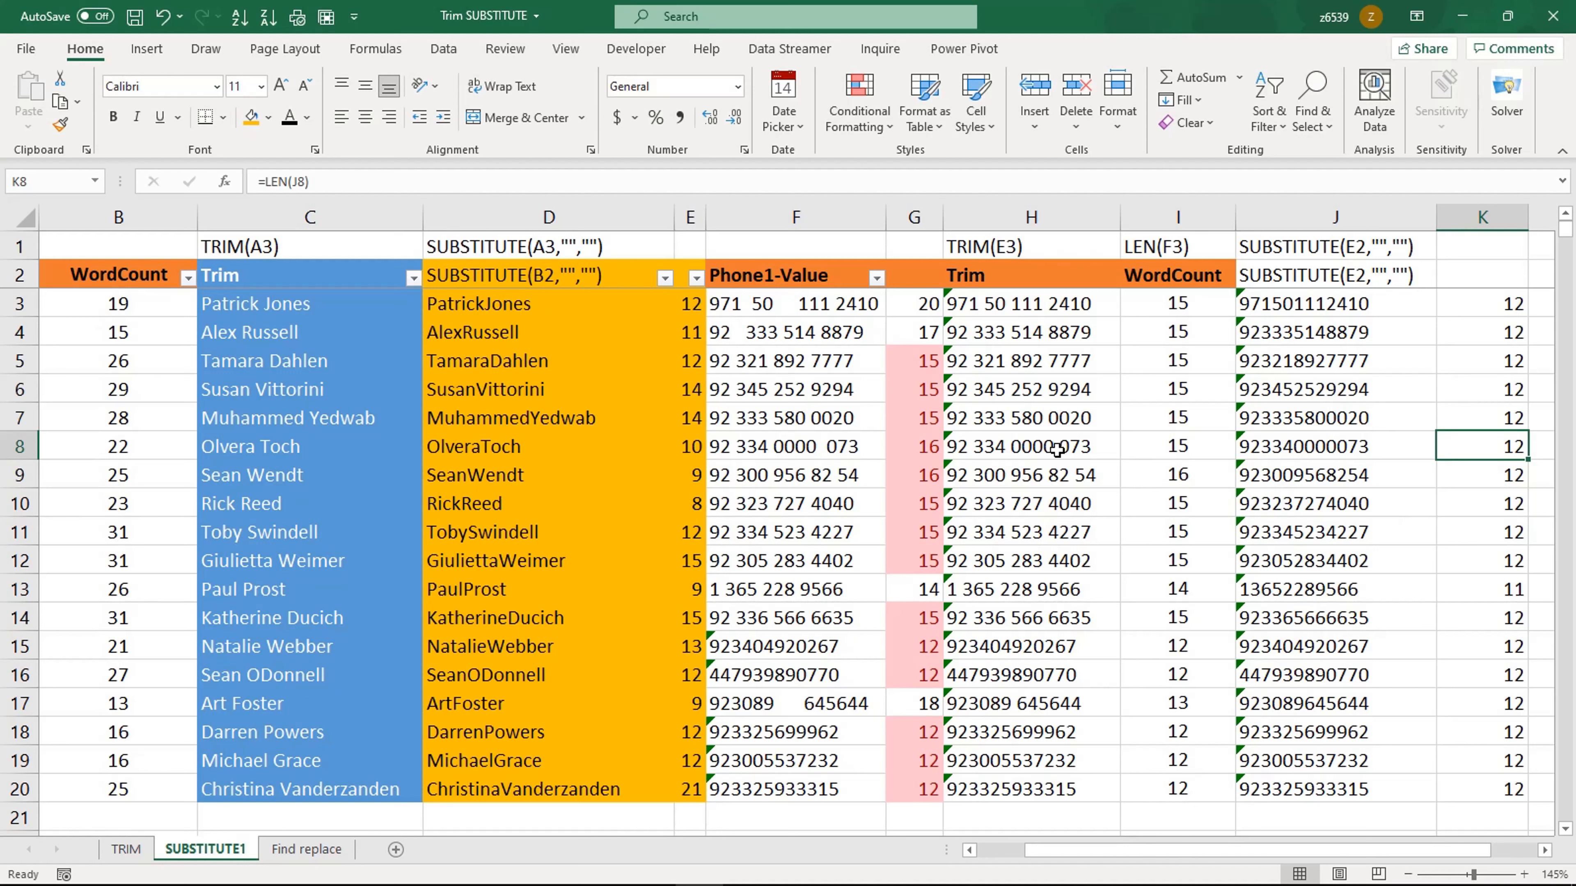
left_click(552, 304)
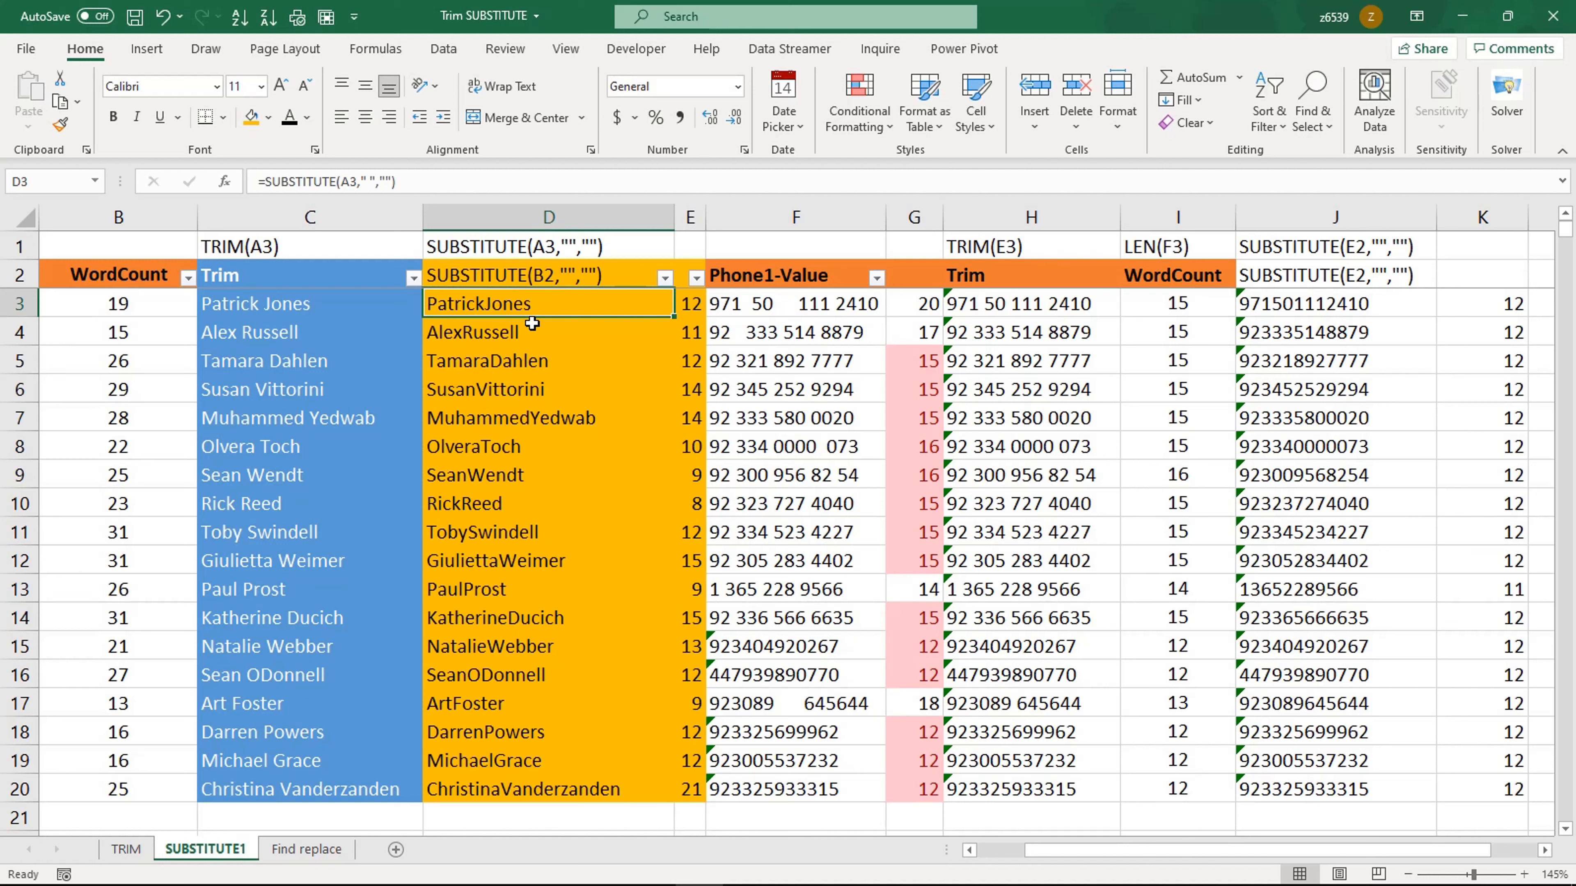
left_click(1333, 305)
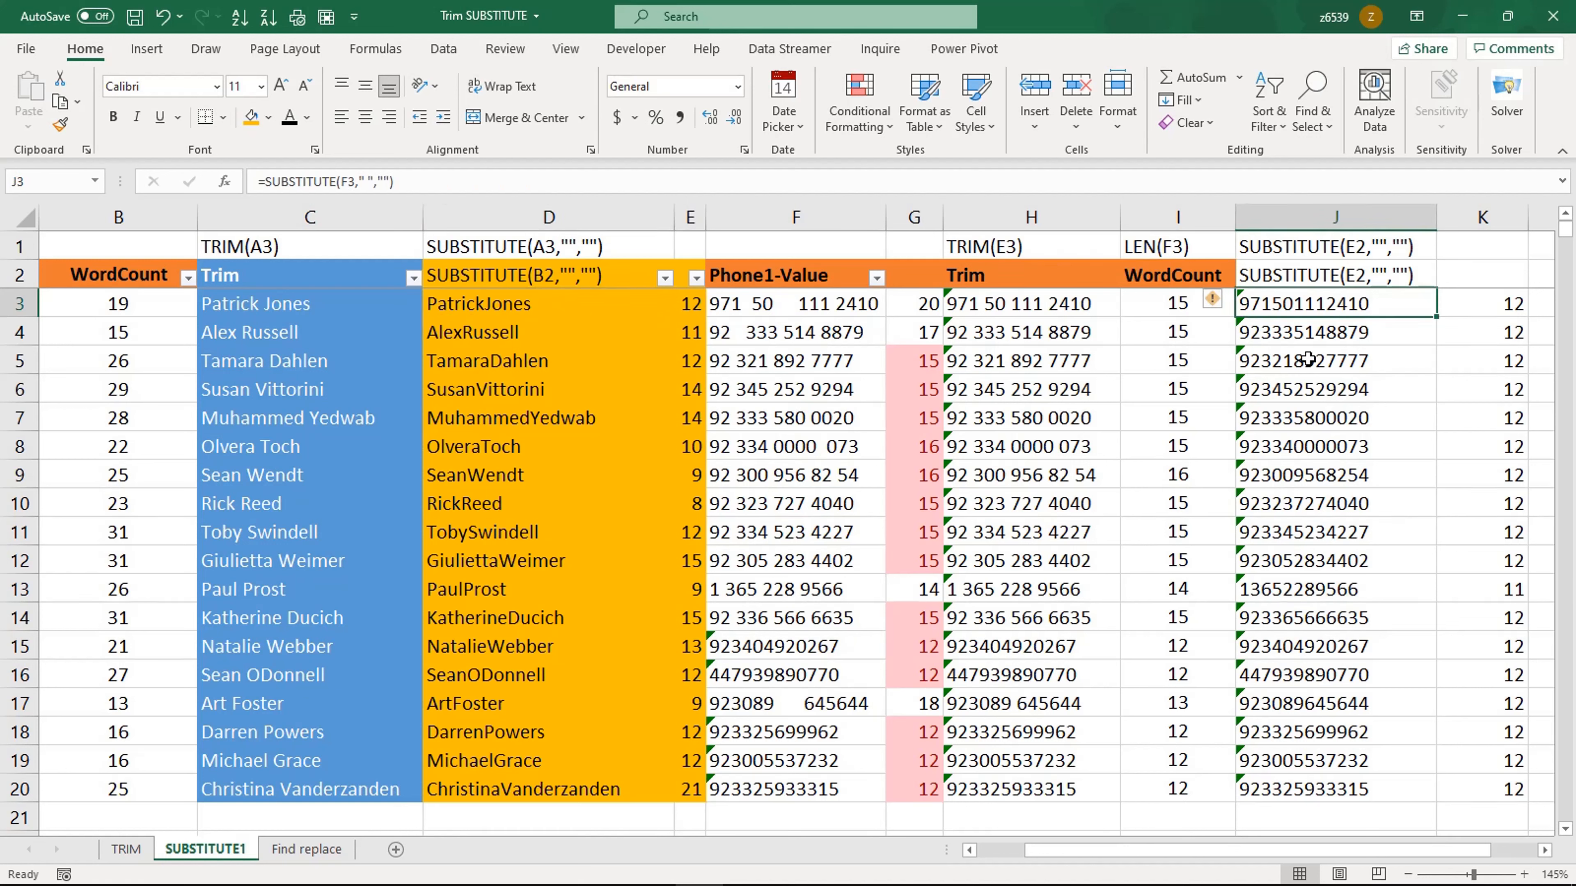
left_click(1010, 307)
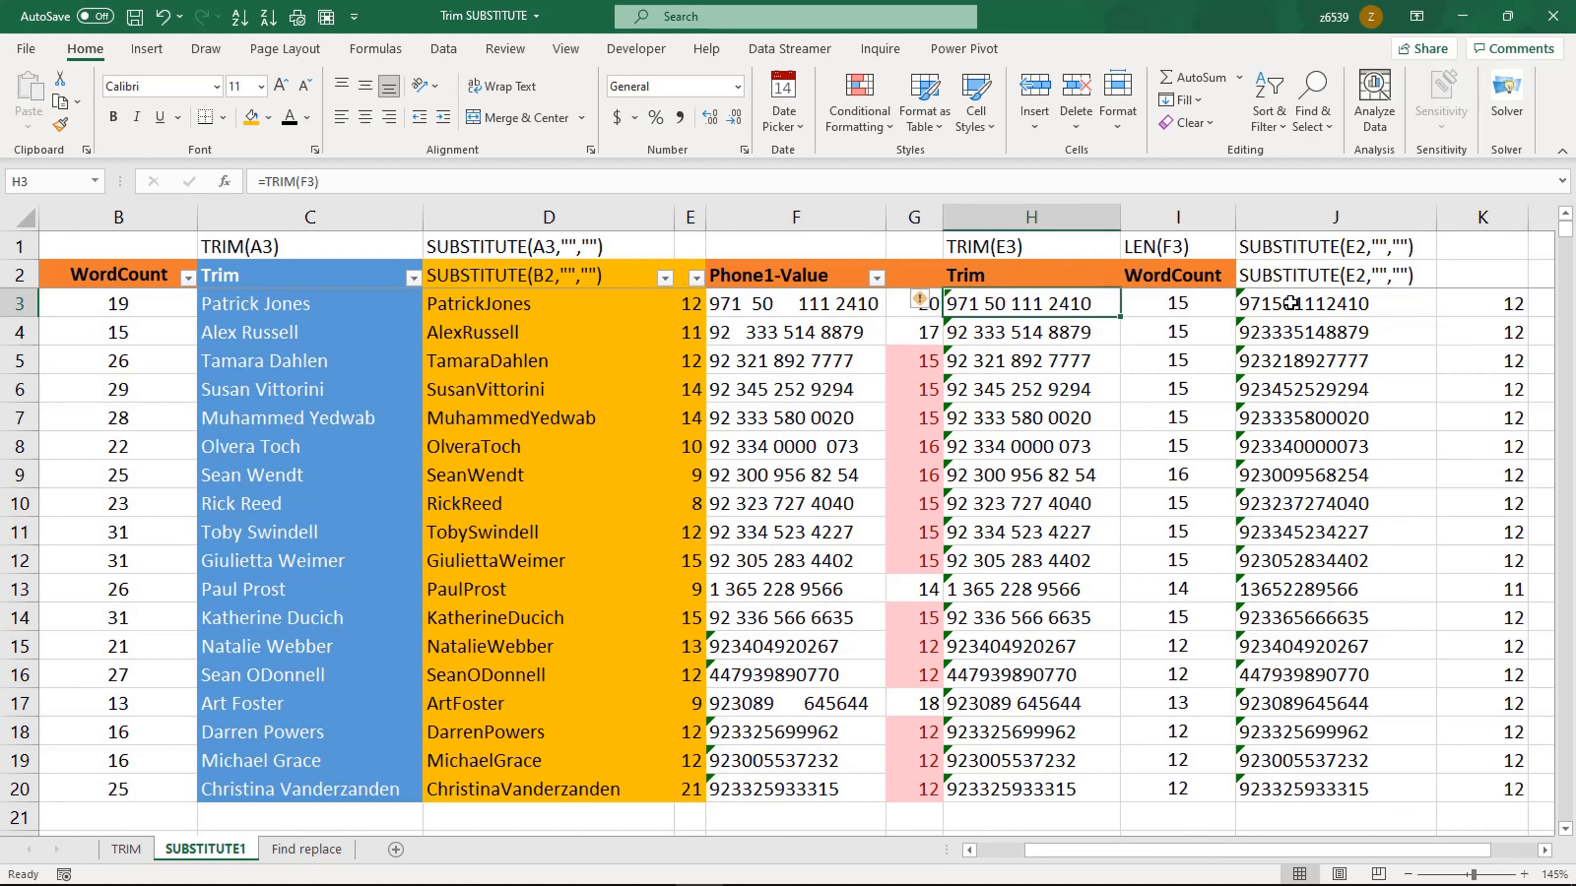
left_click_drag(1292, 303, 1276, 783)
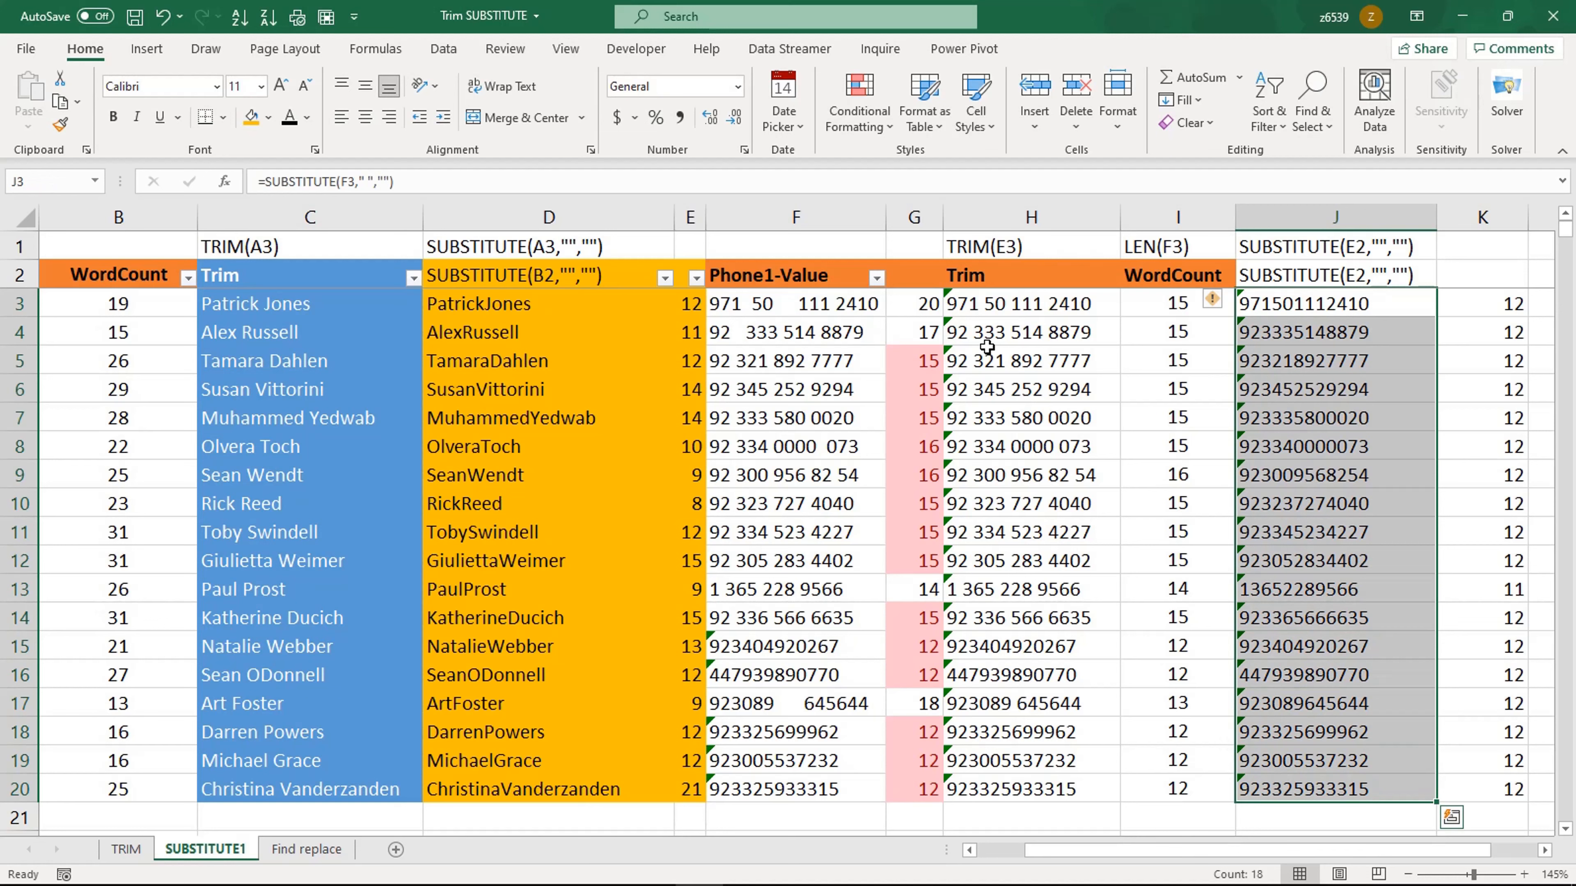
left_click(994, 303)
left_click_drag(995, 304, 992, 687)
left_click(813, 590)
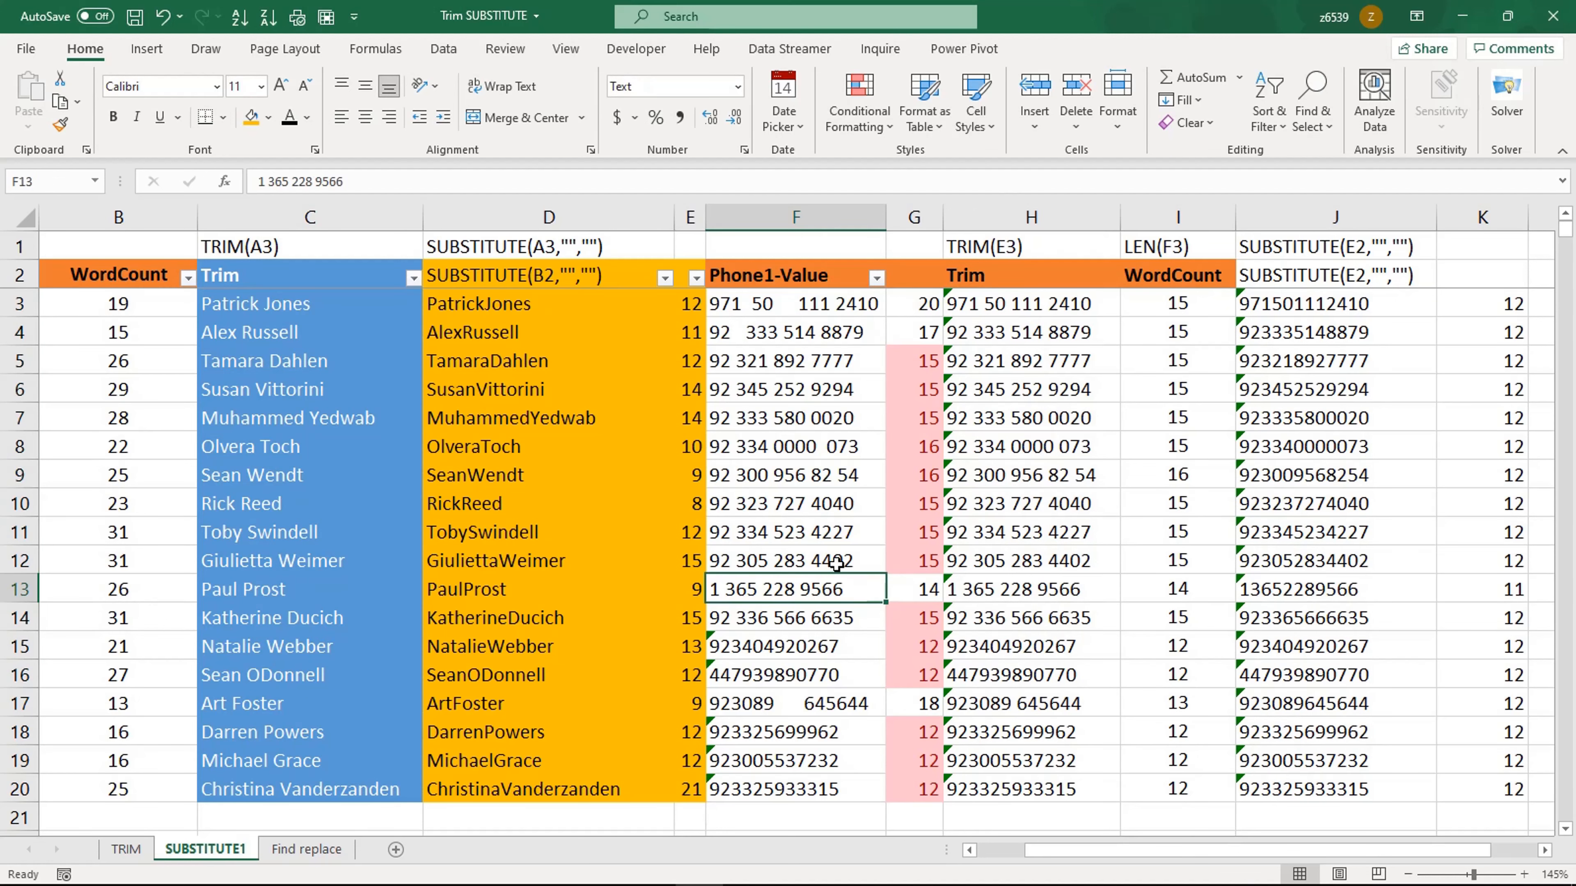
left_click(569, 469)
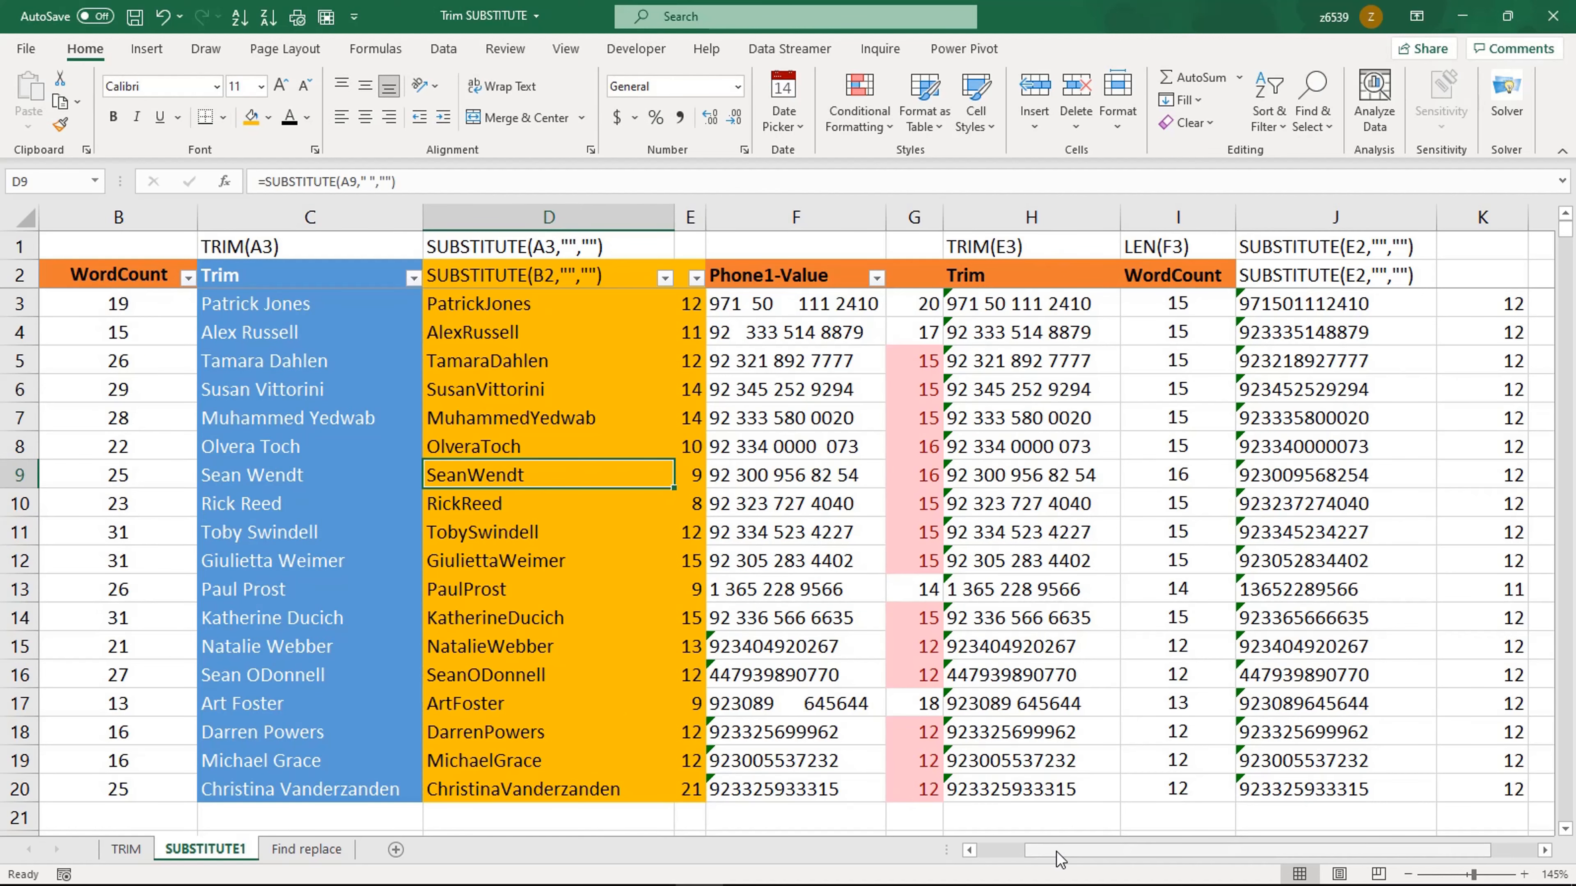
left_click_drag(1056, 851, 1011, 852)
left_click(65, 336)
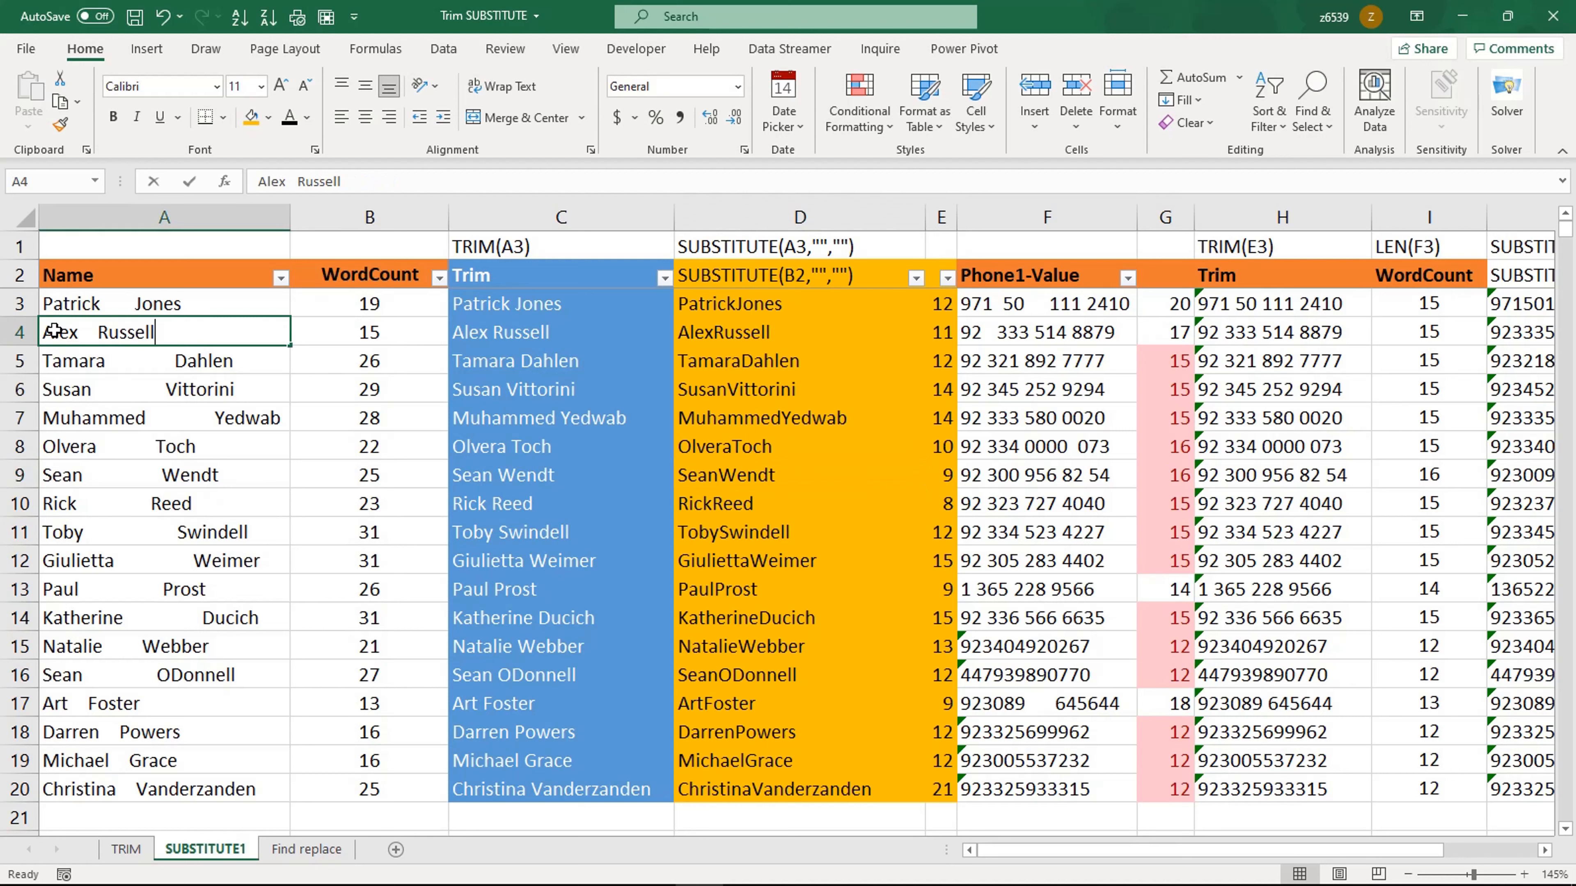
double_click(55, 330)
key("BackSpace")
type("a")
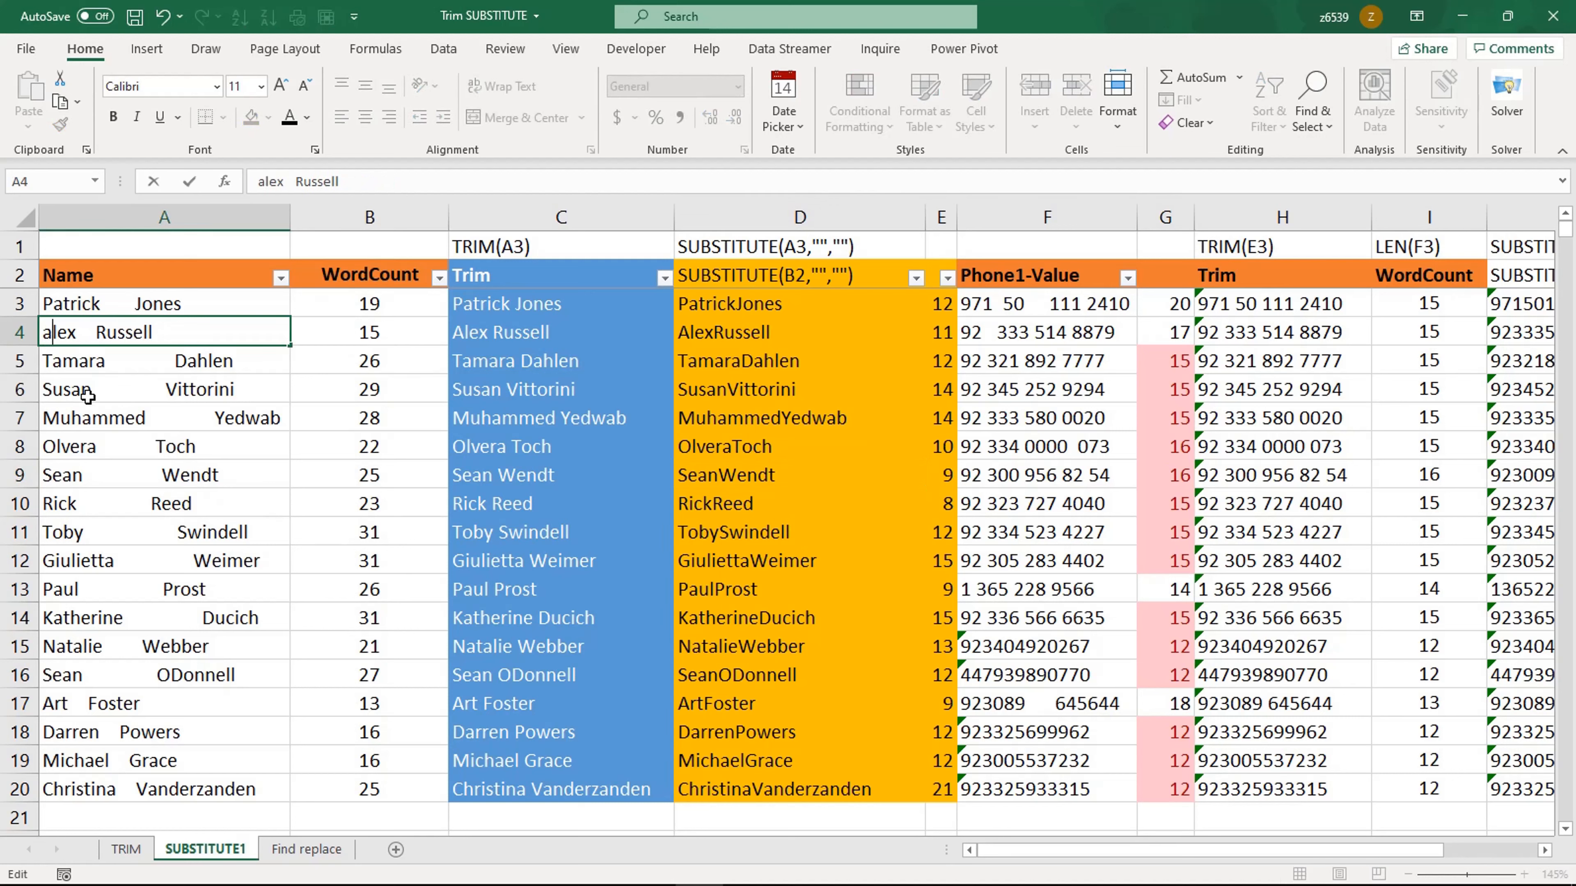
key("Delete")
type("r")
key("Return")
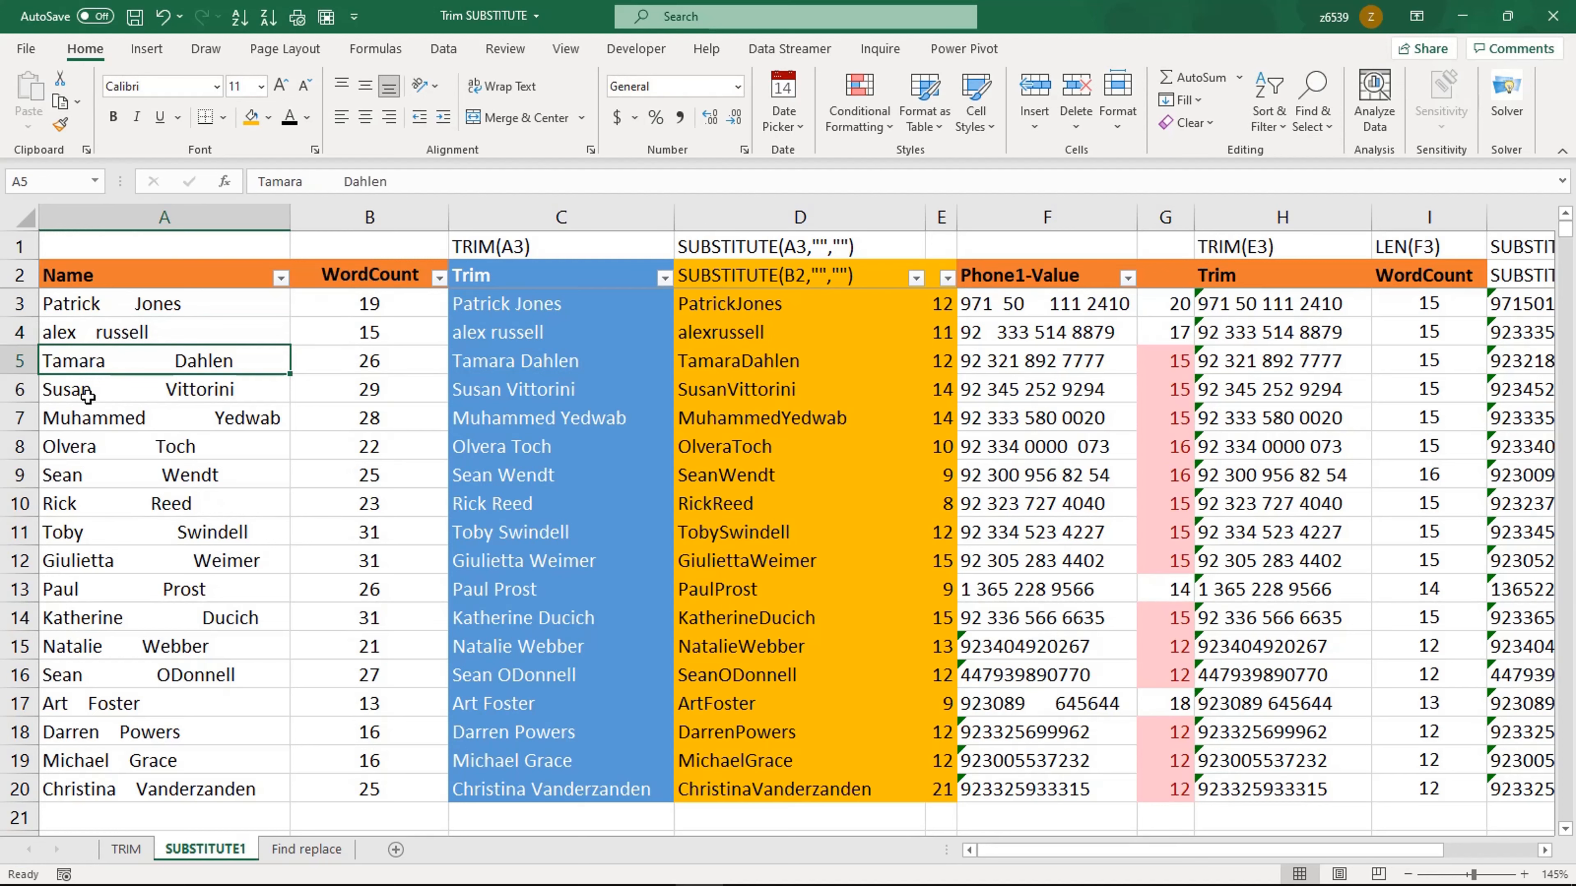
Step: Wrap the TRIM formula in C4 inside UPPER
left_click(481, 337)
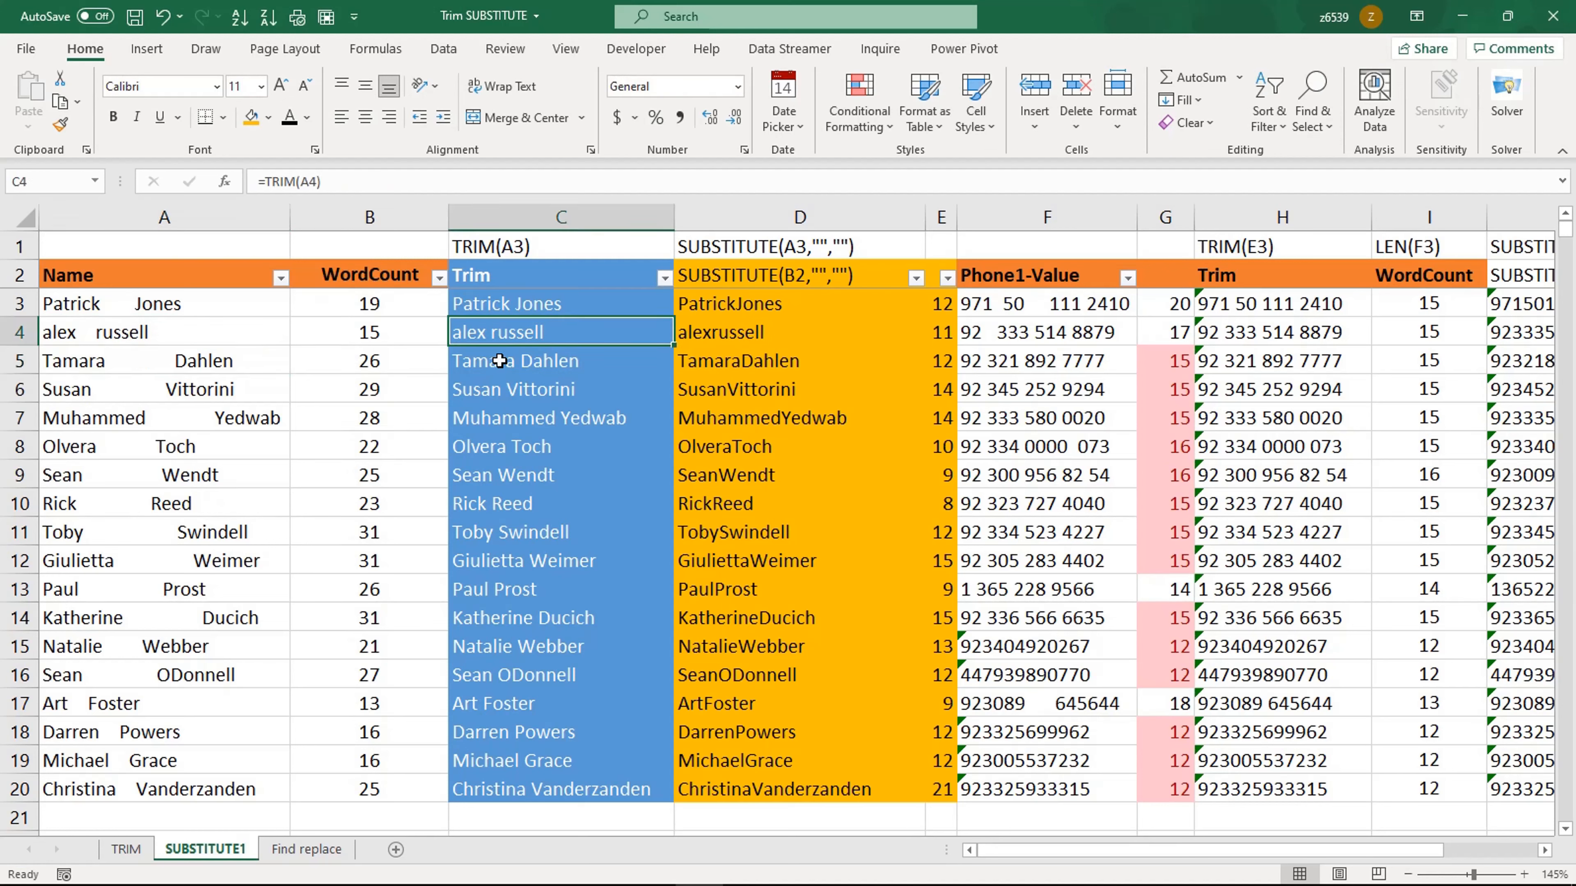
left_click(264, 181)
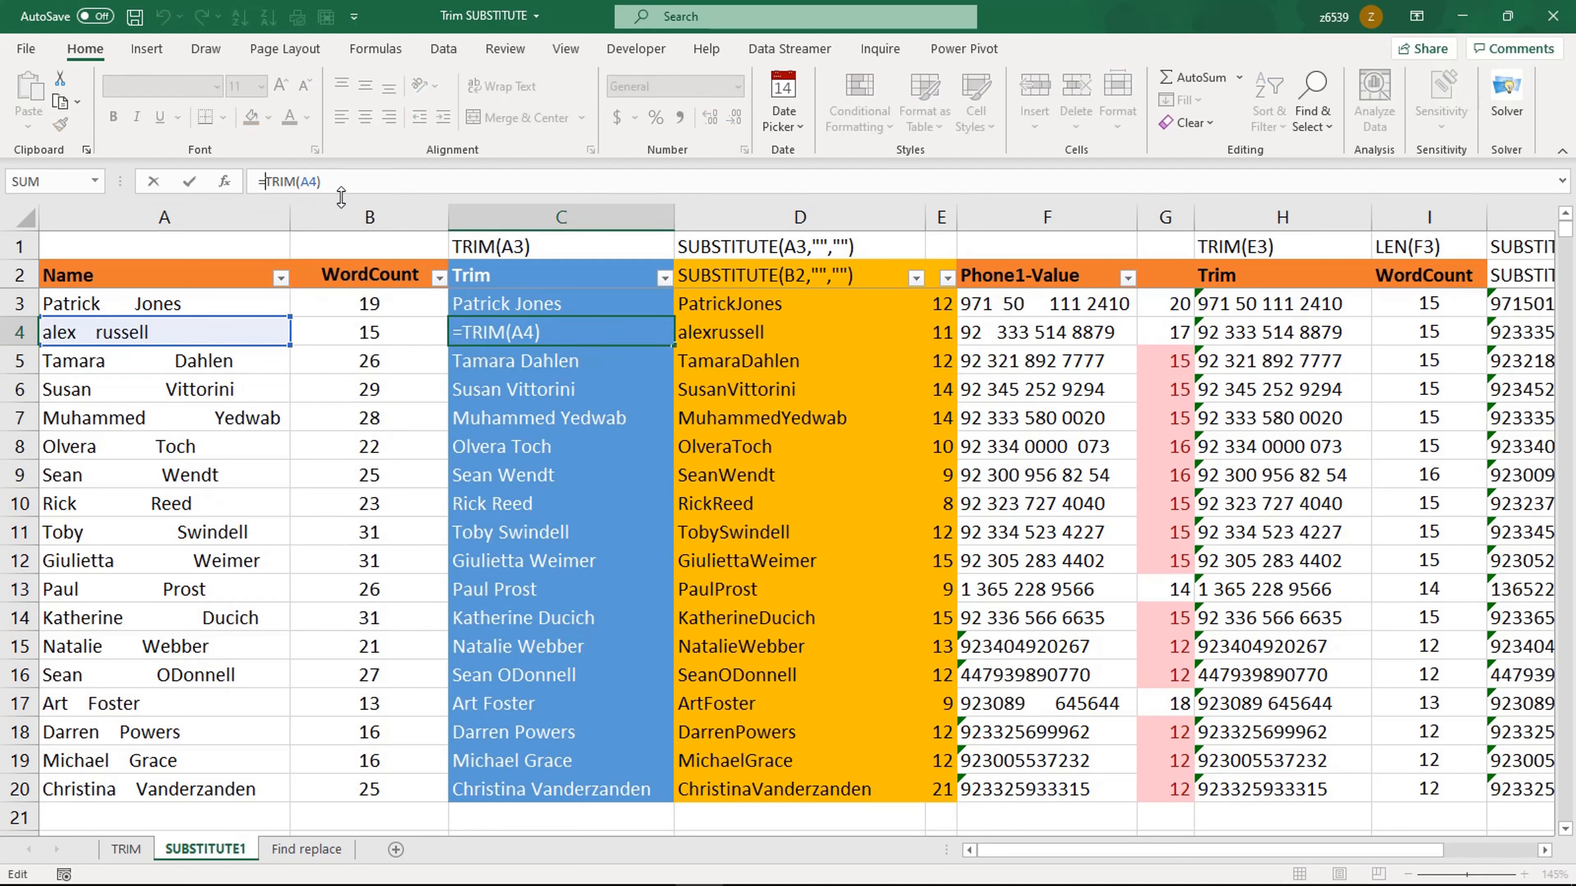
type("upp")
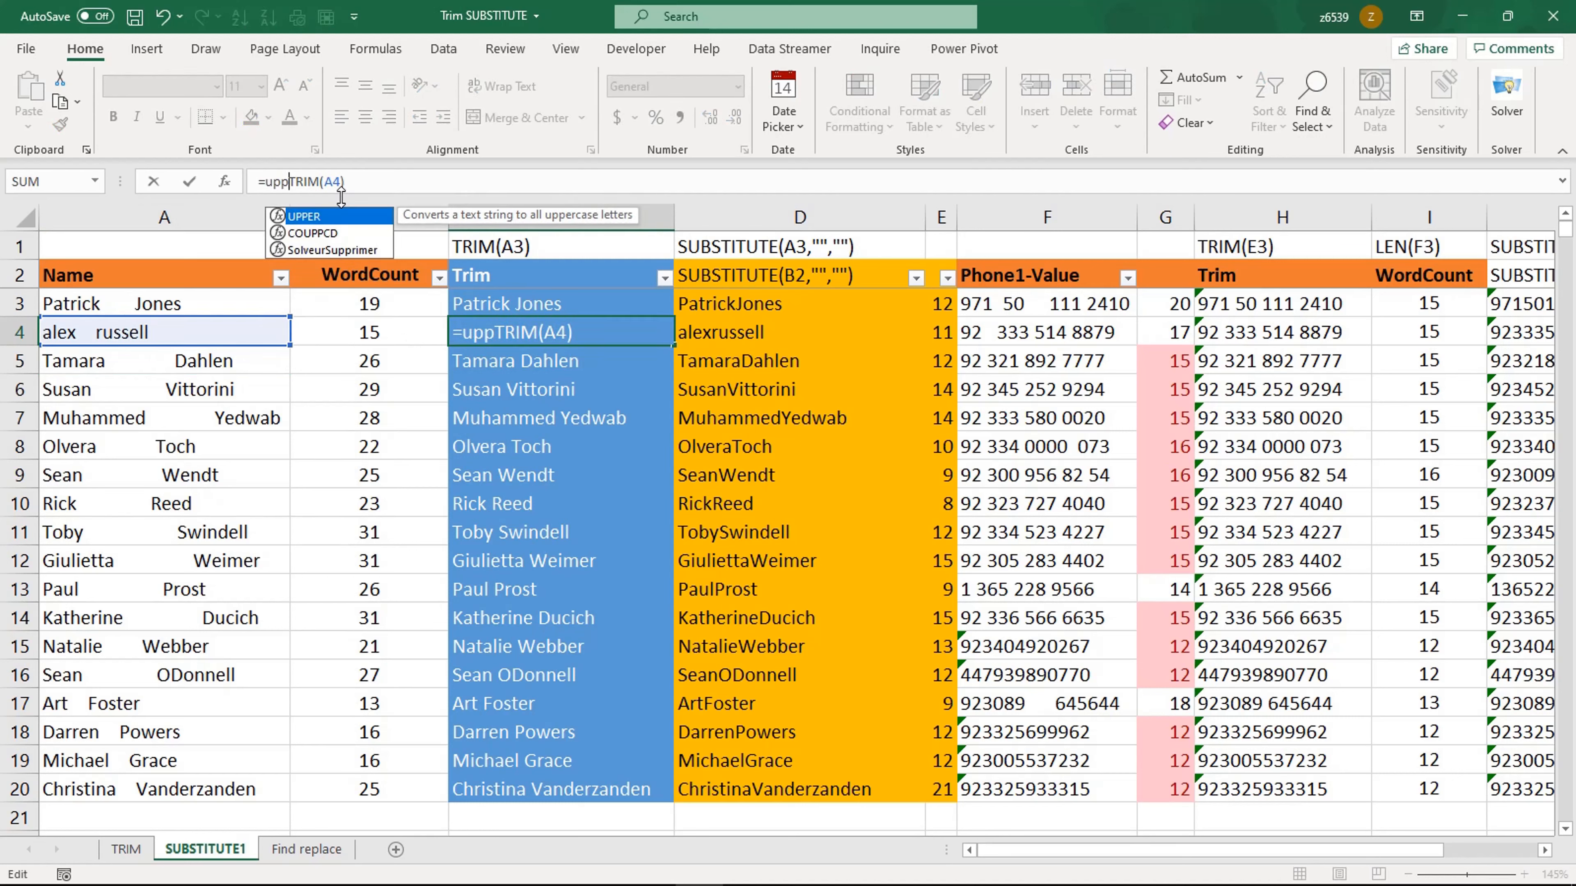
key("Tab")
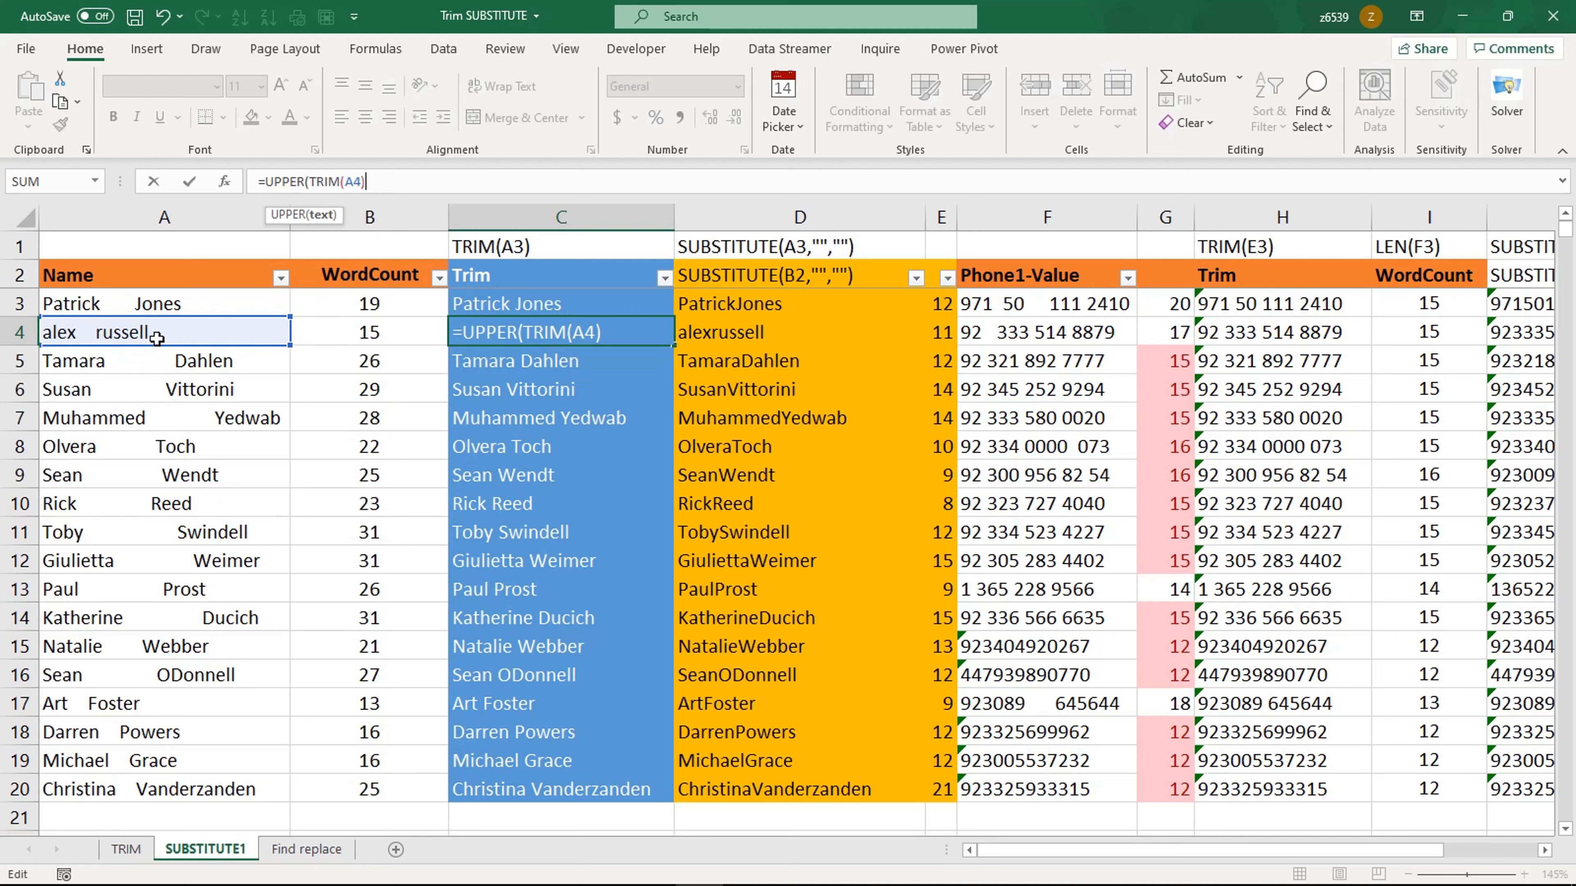
left_click(383, 182)
key("Return")
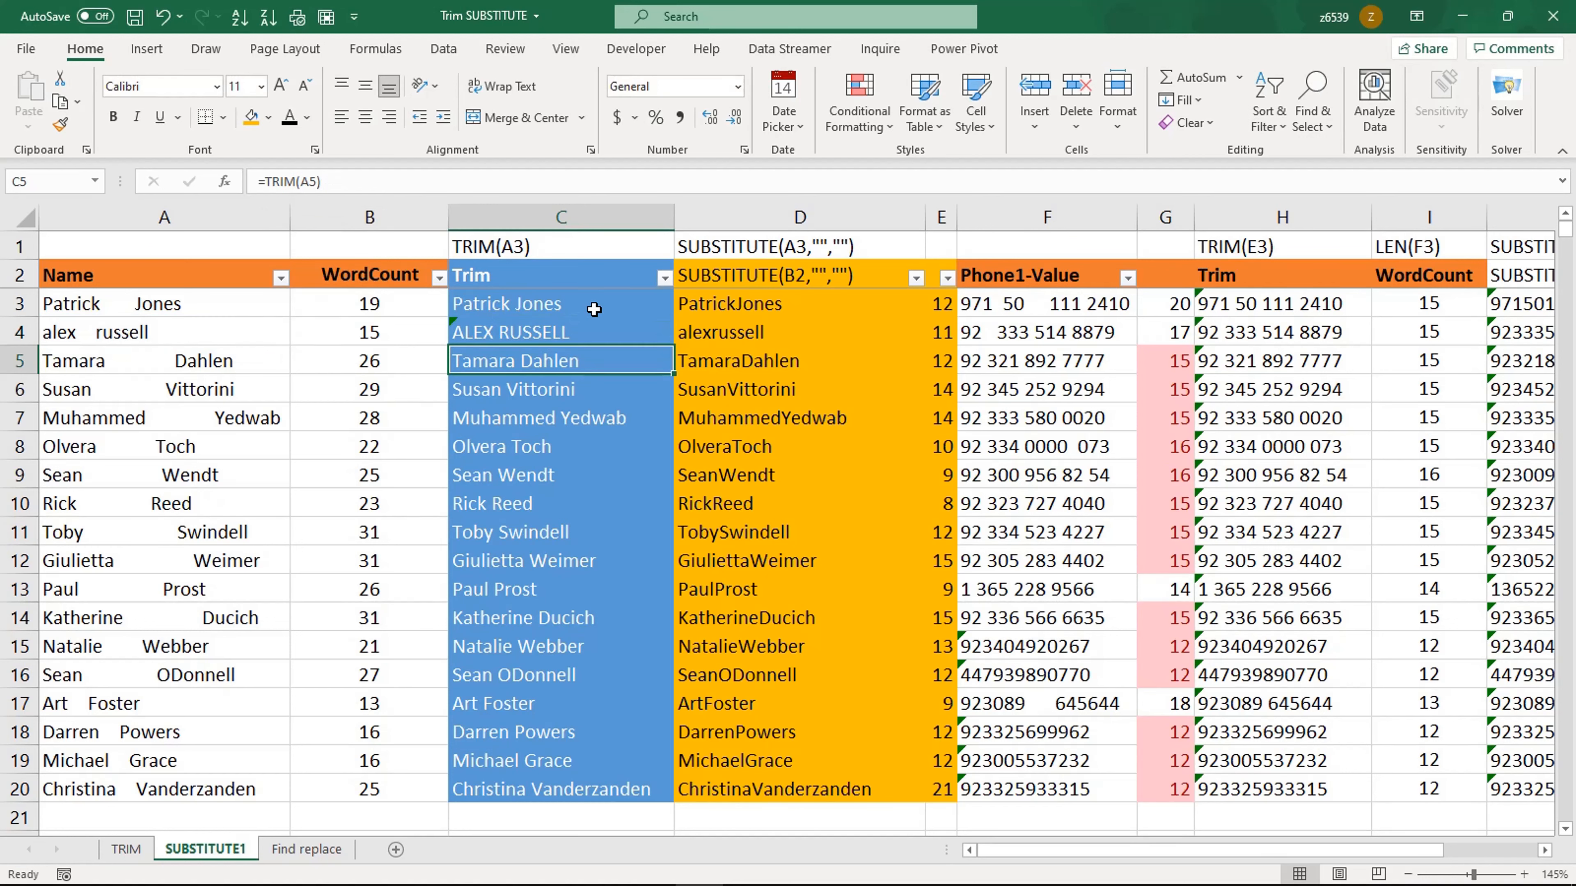
Step: Change C4's formula to =LOWER(TRIM(A4)) to show the trimmed name in lowercase
left_click(570, 330)
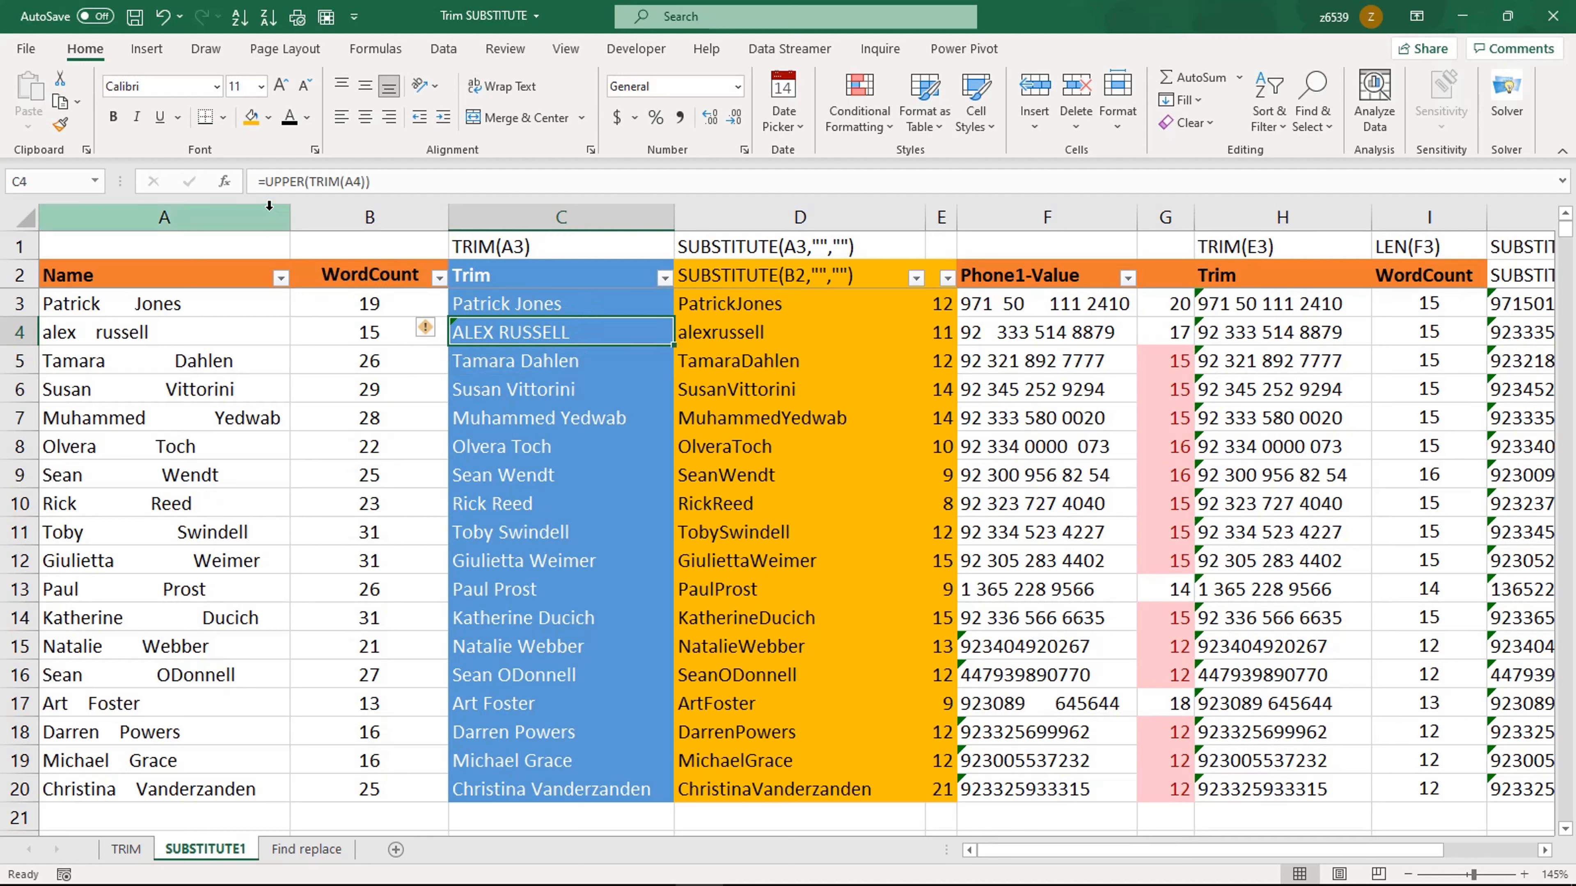
left_click(267, 181)
key("Delete")
key("Delete")
key("Delete")
key("Delete")
key("Delete")
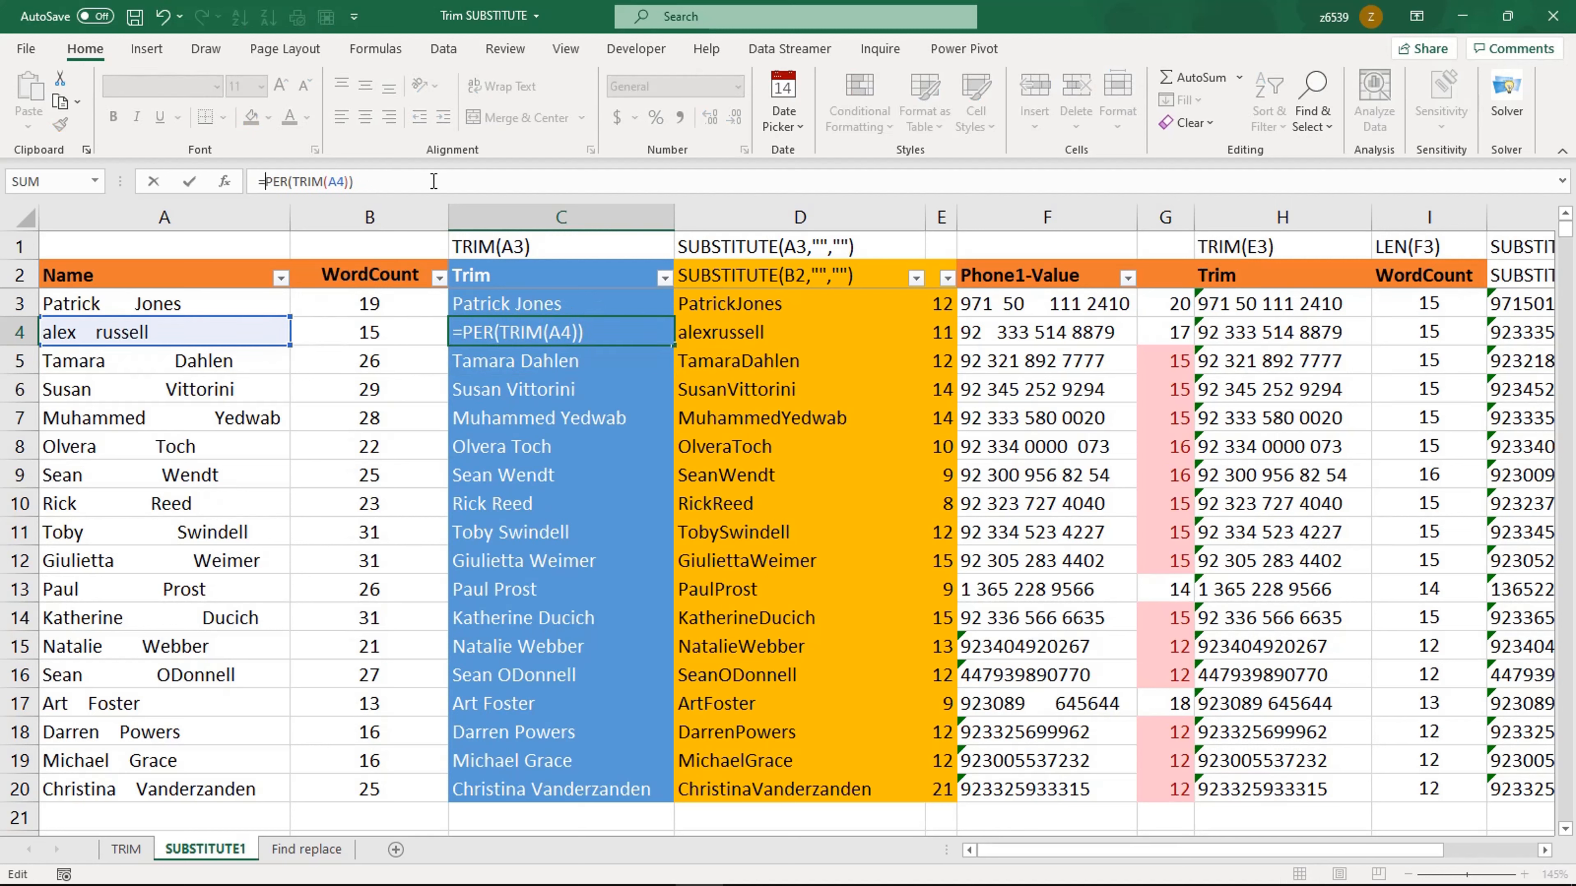
type("lo")
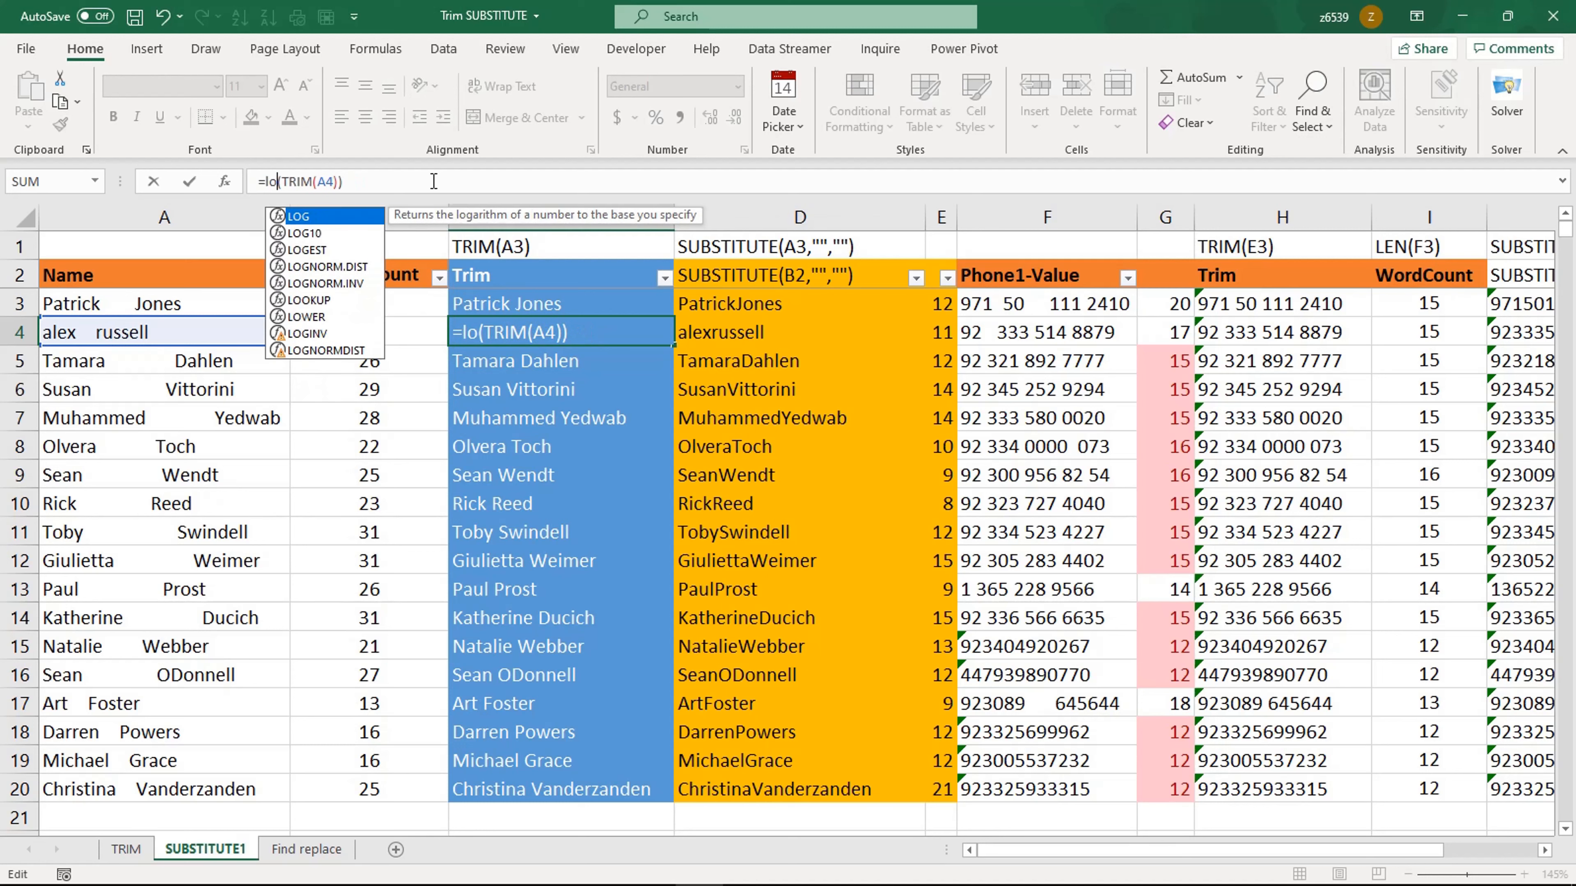
type("w")
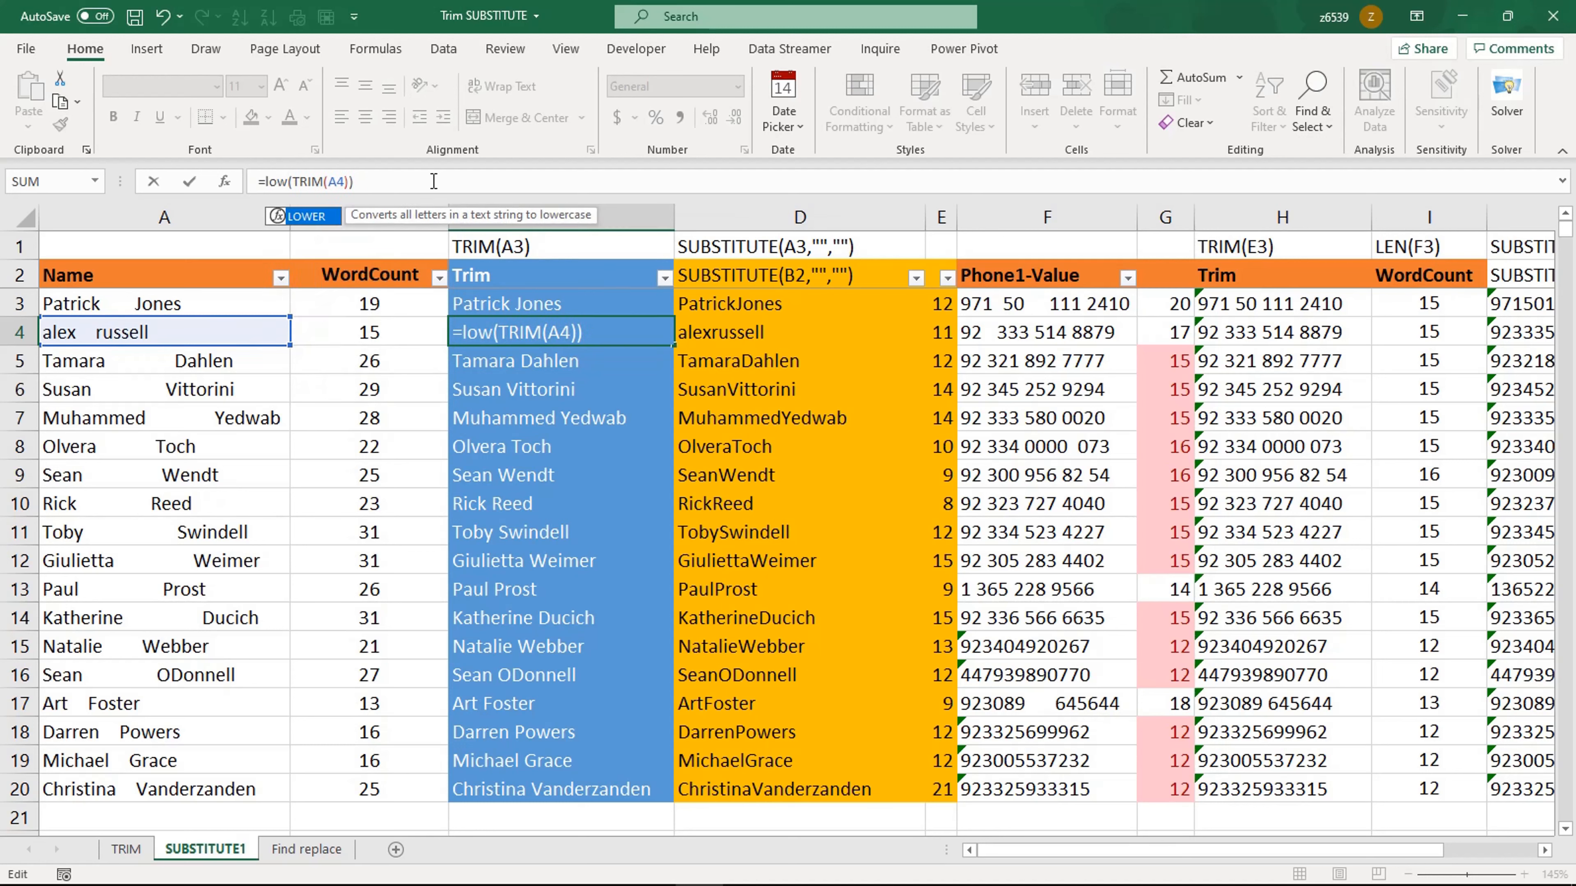
double_click(318, 221)
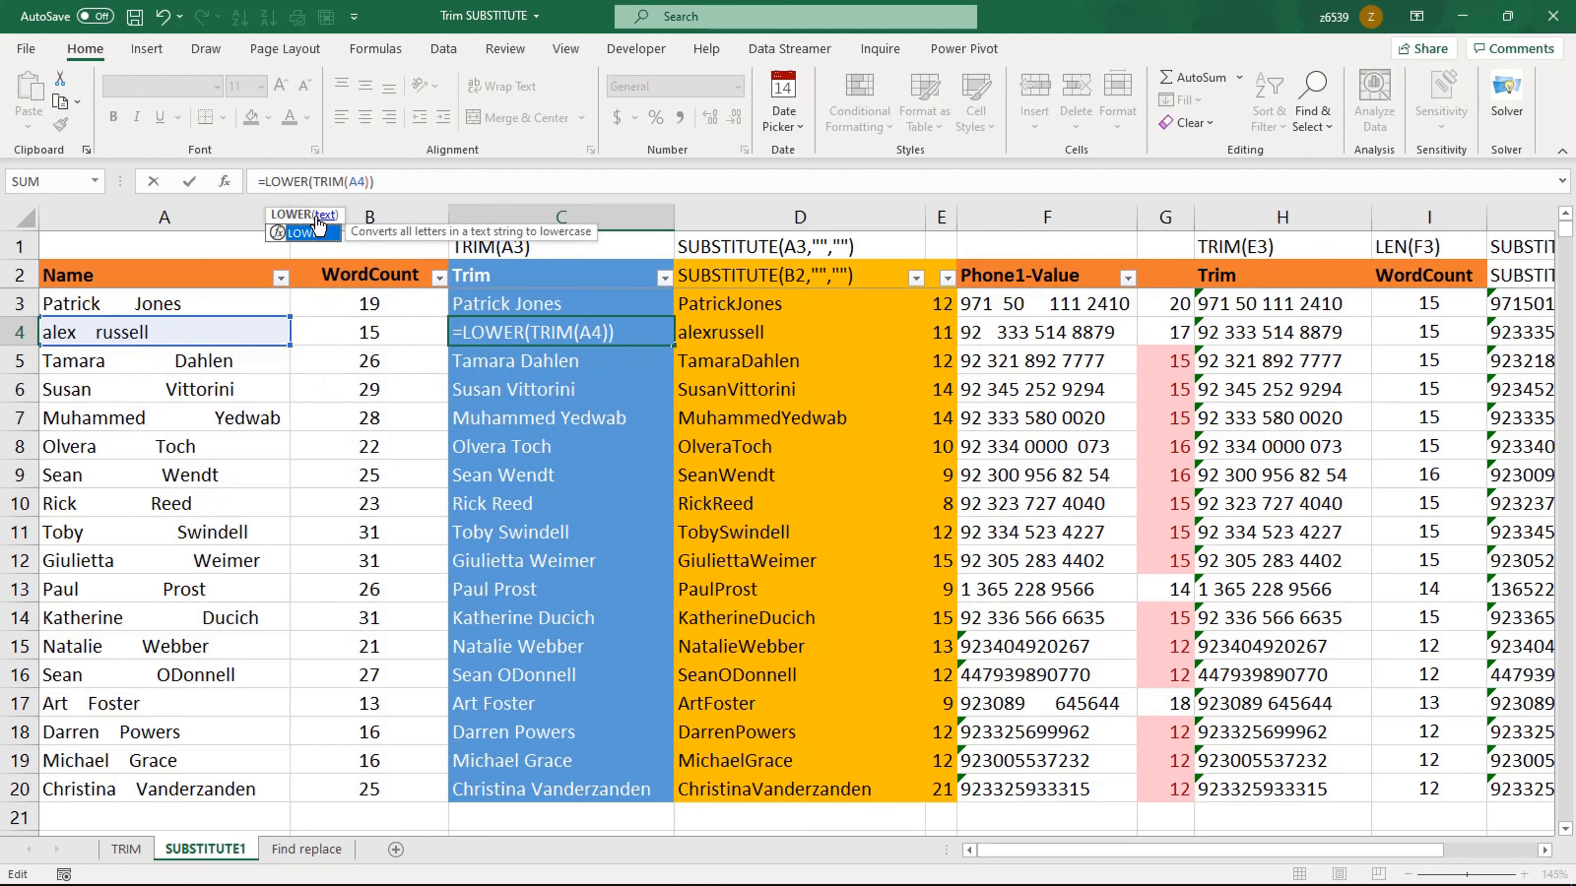
key("Return")
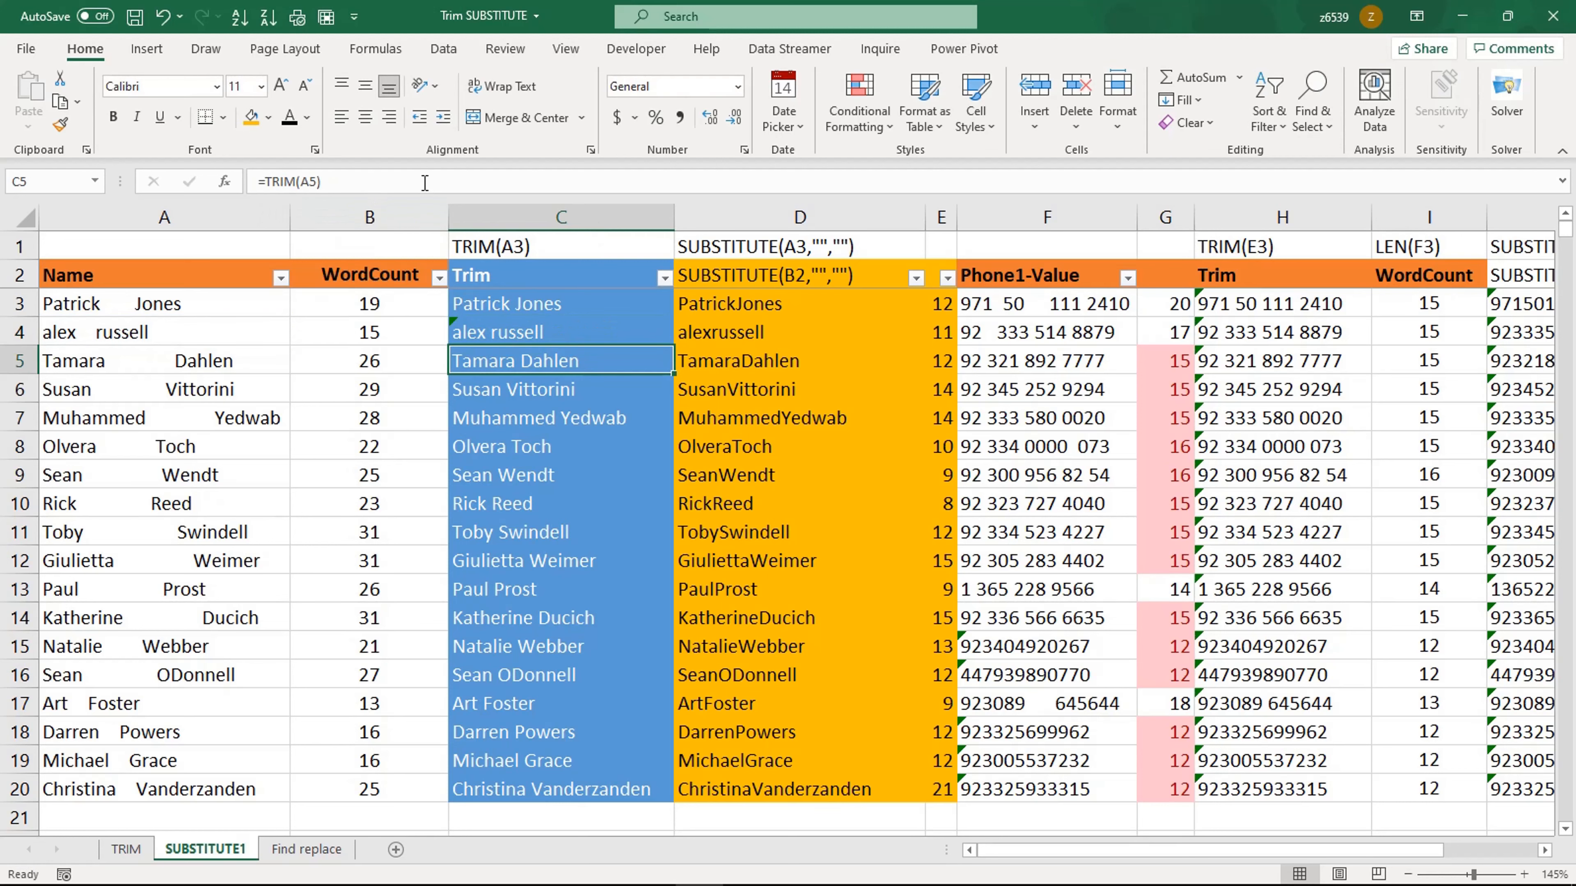
Step: Delete the space from the old-text argument of J3's SUBSTITUTE formula, leaving empty quotes
left_click(812, 312)
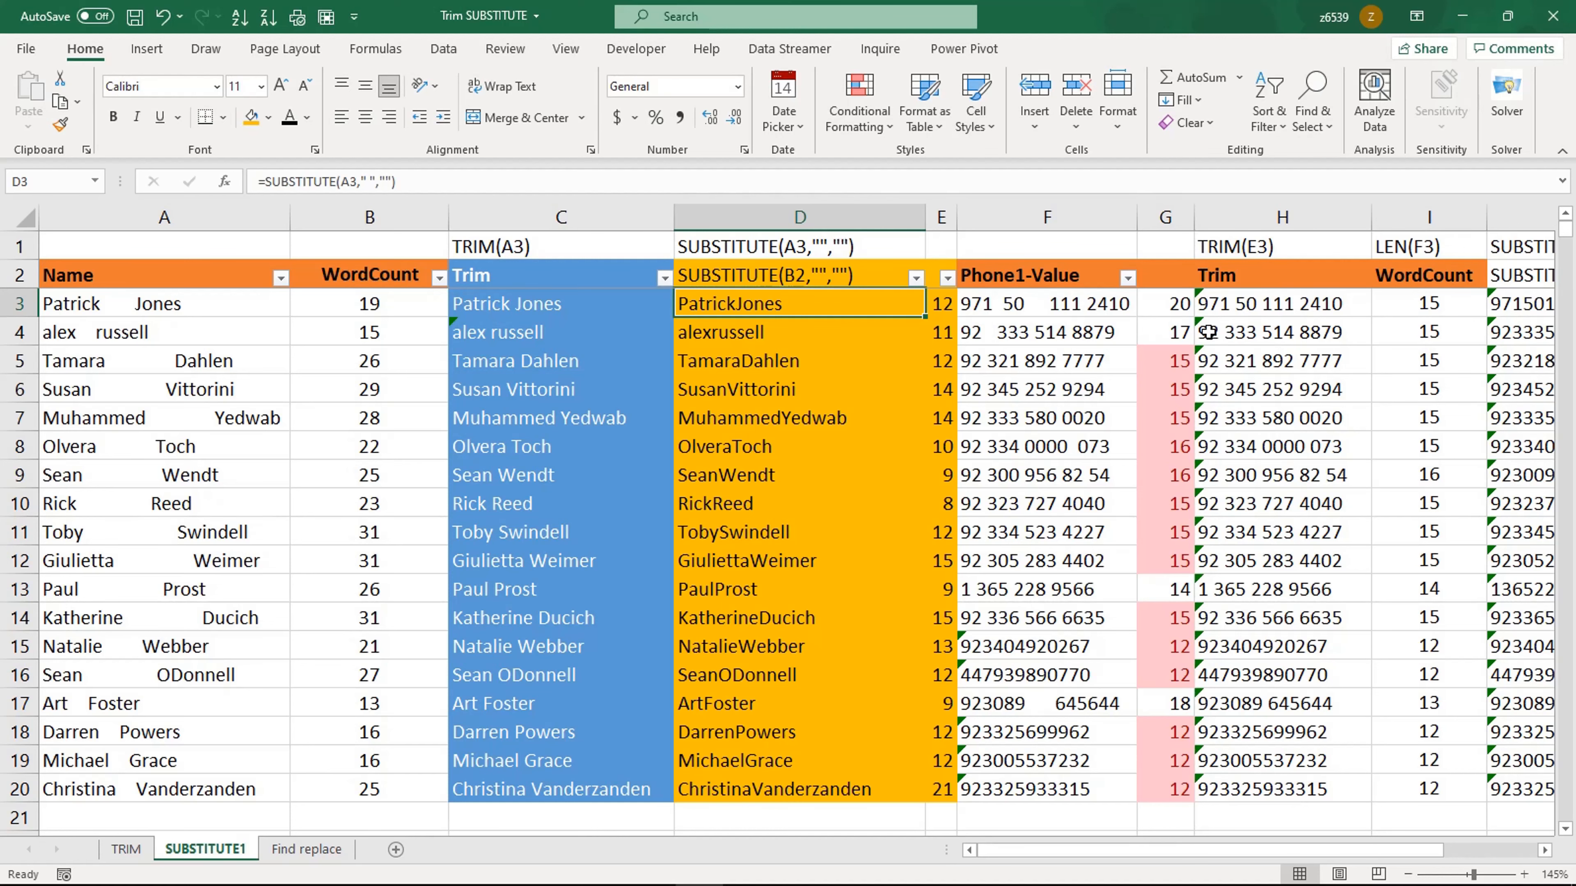
scroll(1228, 857, "right", 1)
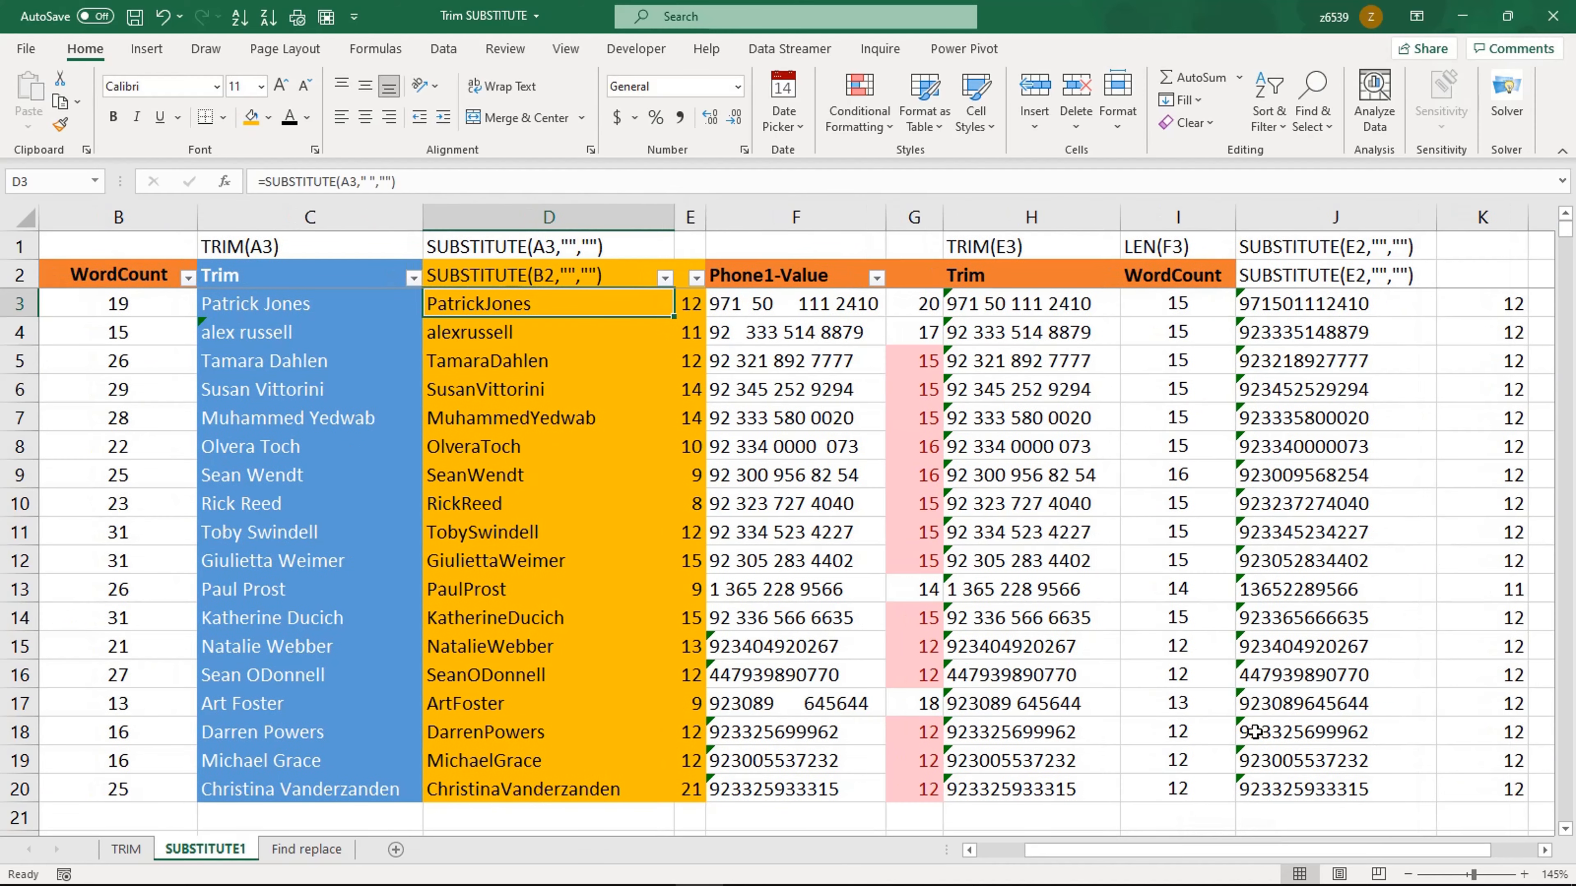
left_click(1353, 303)
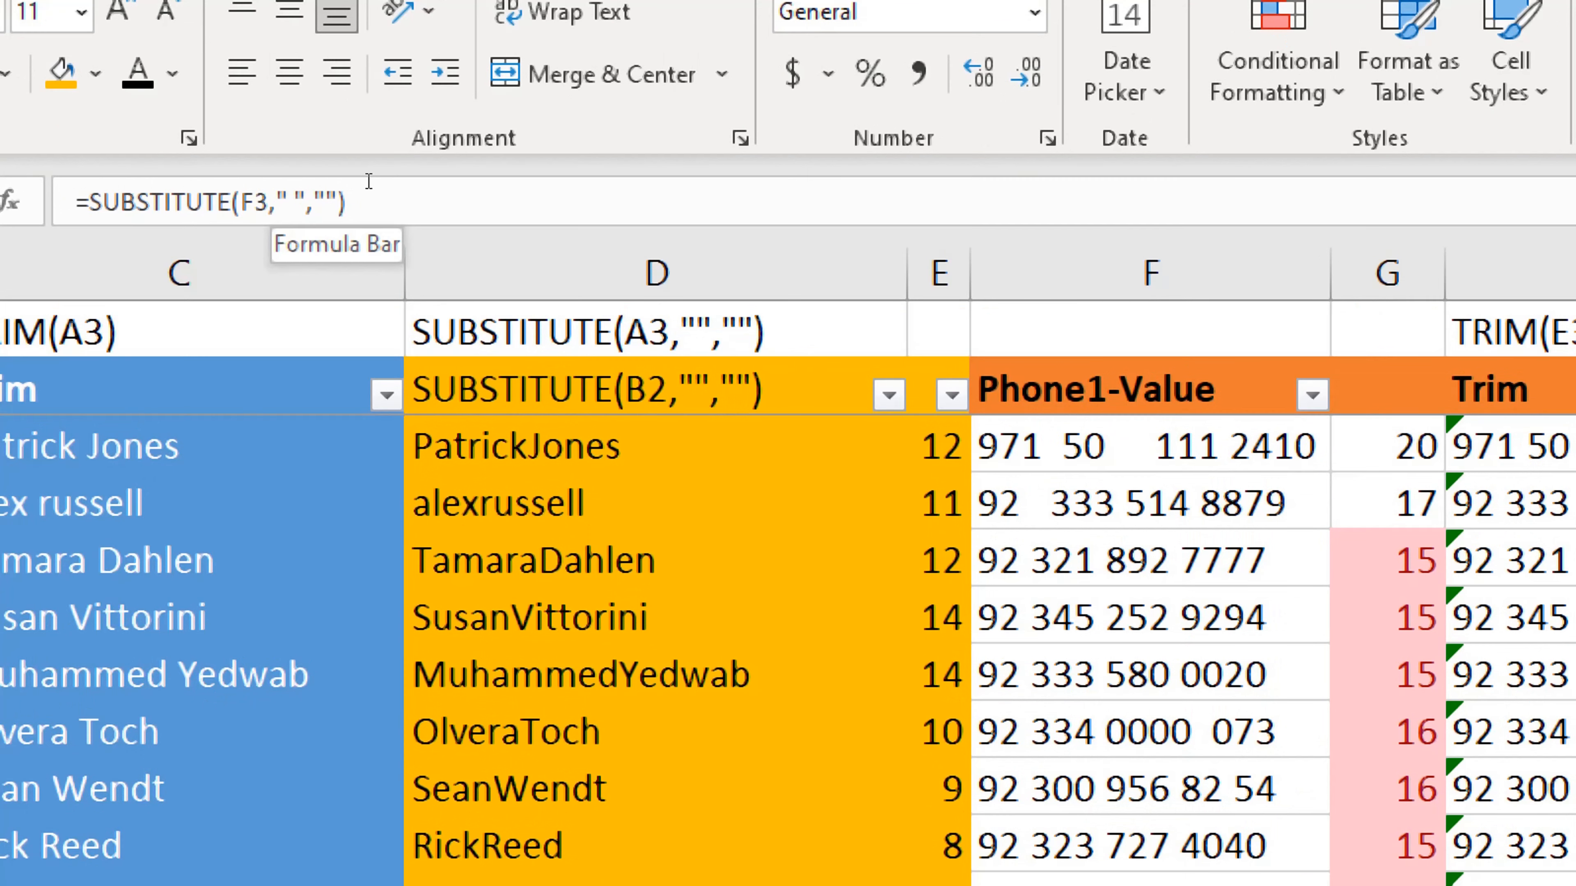
left_click(295, 202)
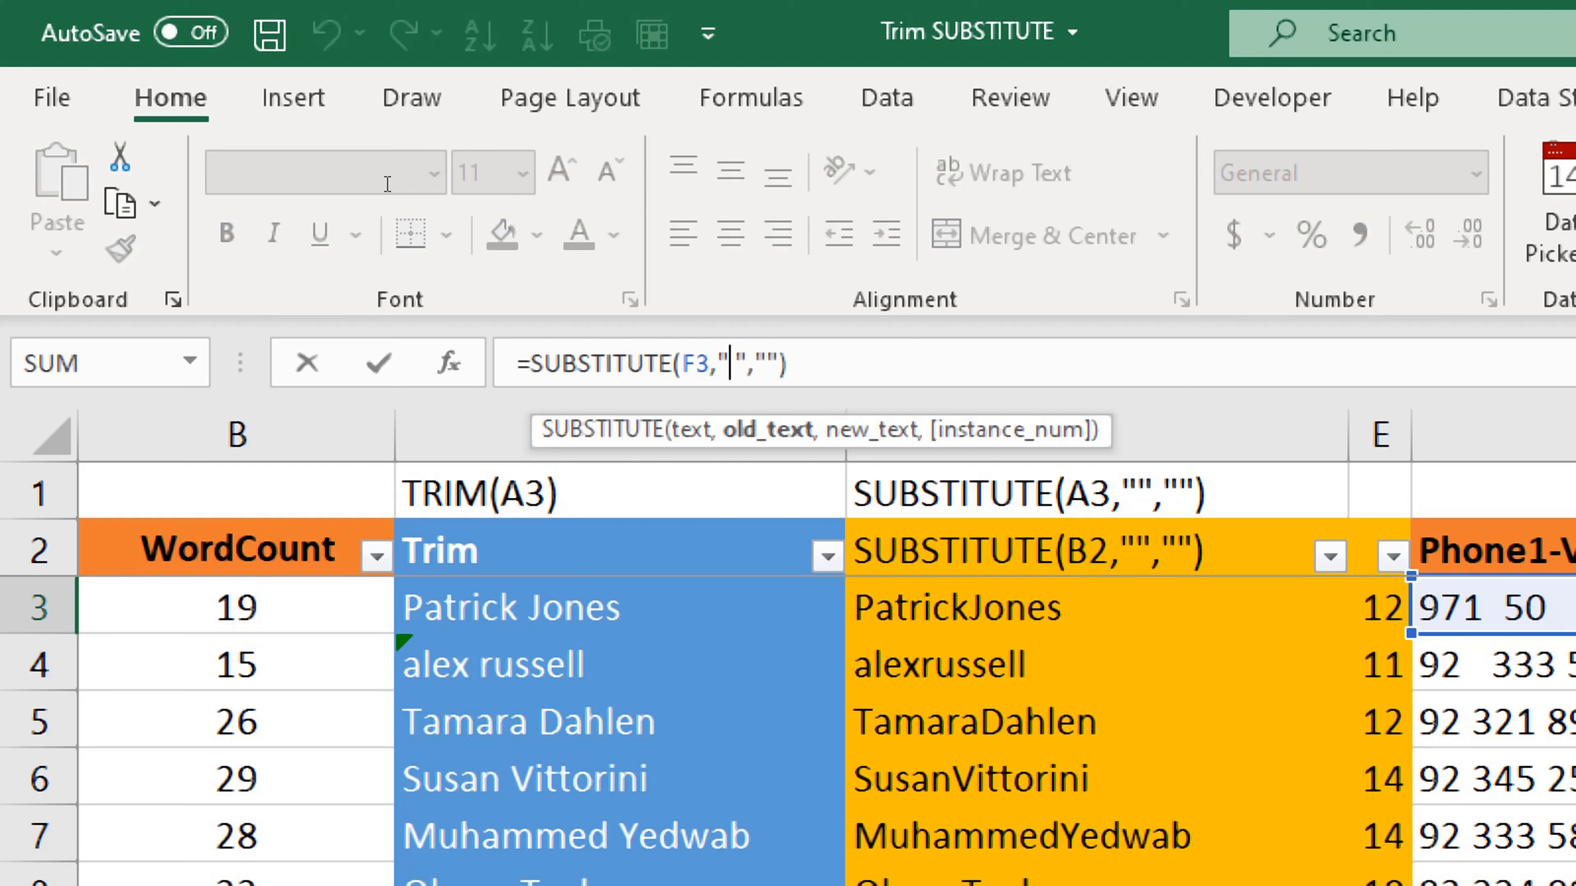
key("BackSpace")
key("Return")
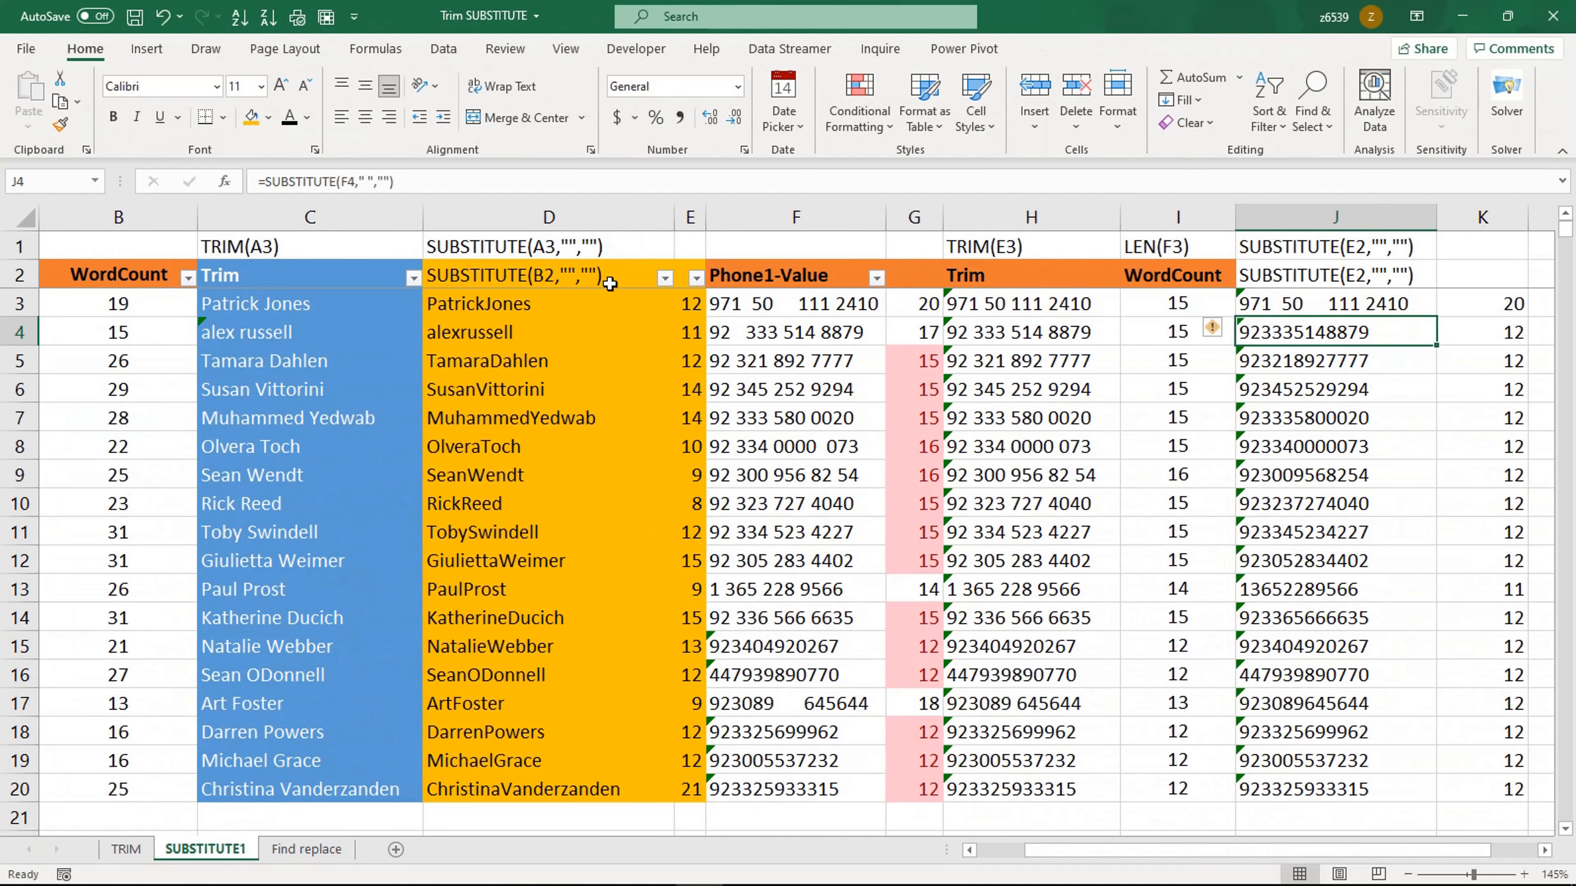
Step: Fill the edited SUBSTITUTE formula from J3 down through J20
left_click(1334, 307)
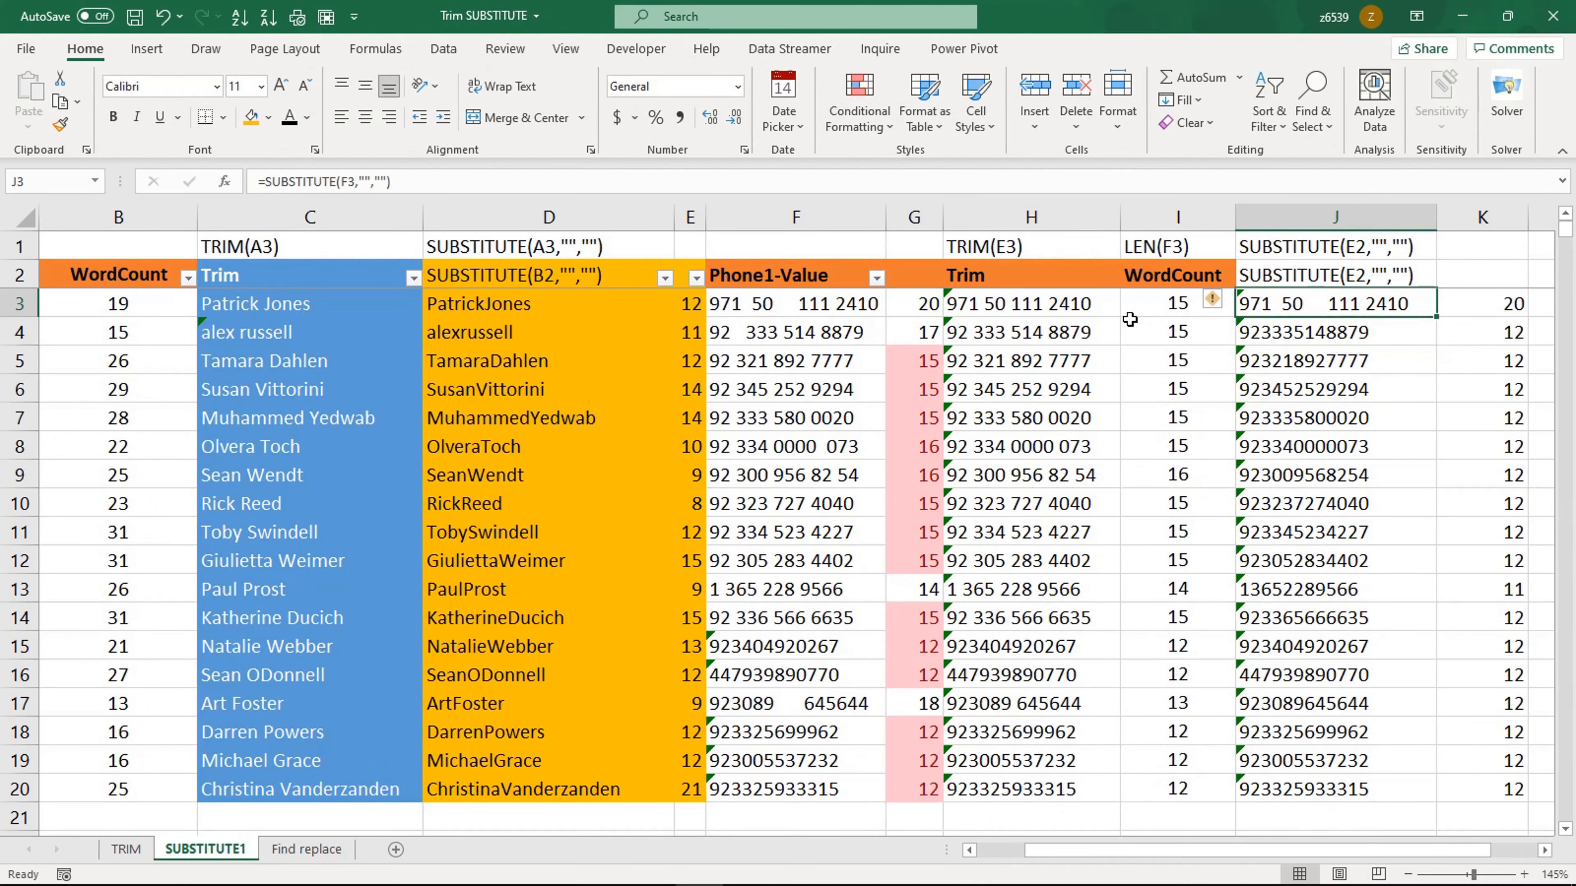
left_click(845, 308)
left_click(1297, 307)
double_click(1436, 318)
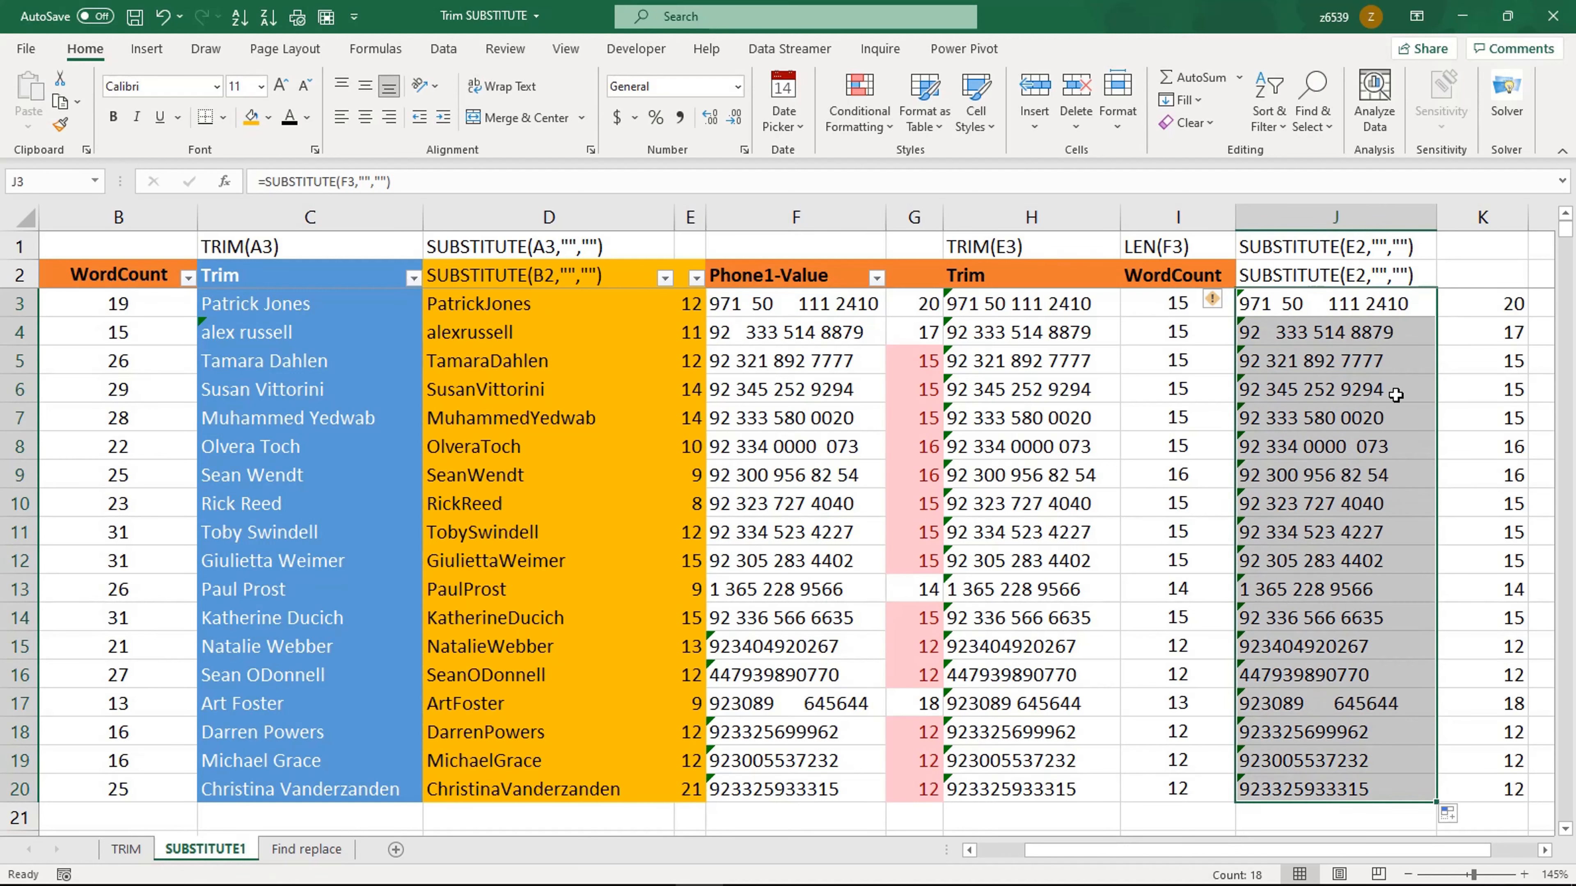
left_click(1371, 380)
left_click(1382, 307)
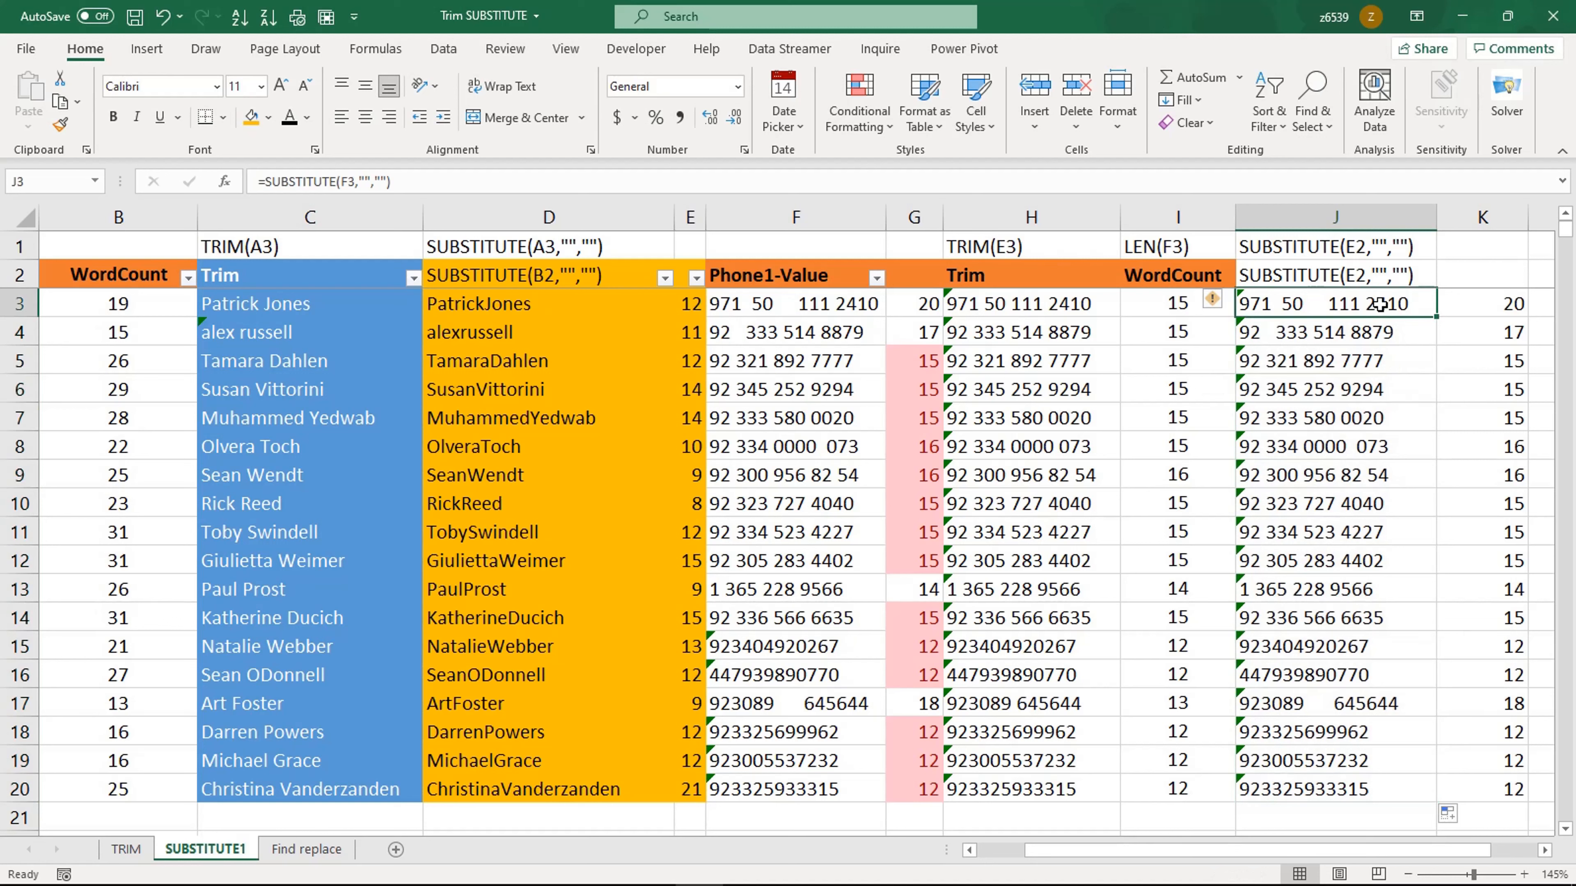
Step: Edit the J2 label to read SUBSTITUTE(E2," ","") with a space between the first quotes
left_click(1379, 269)
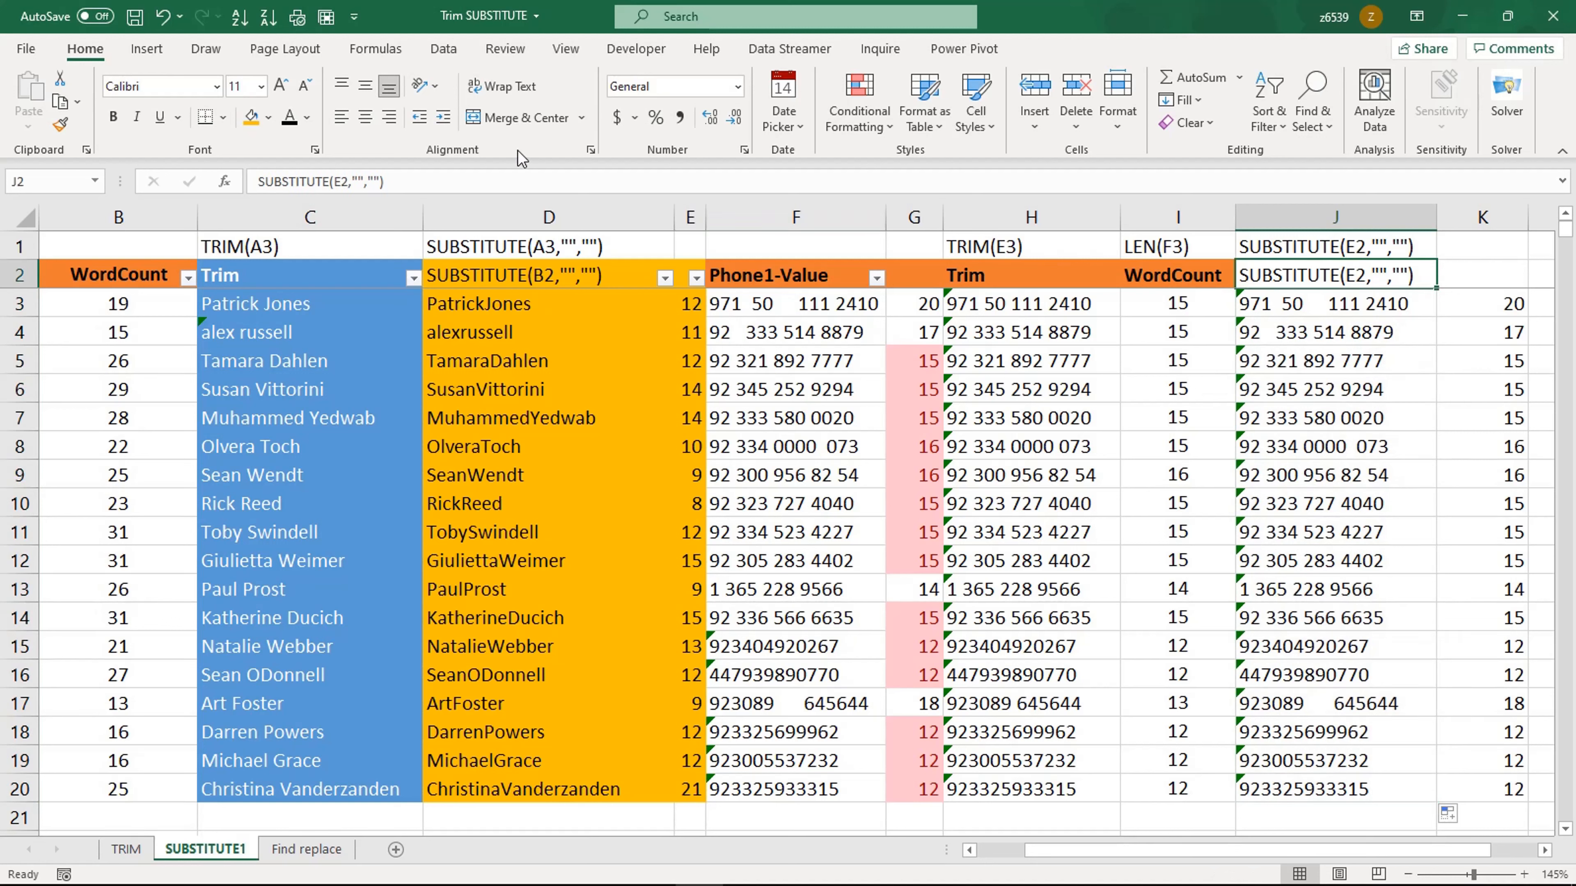
left_click(356, 177)
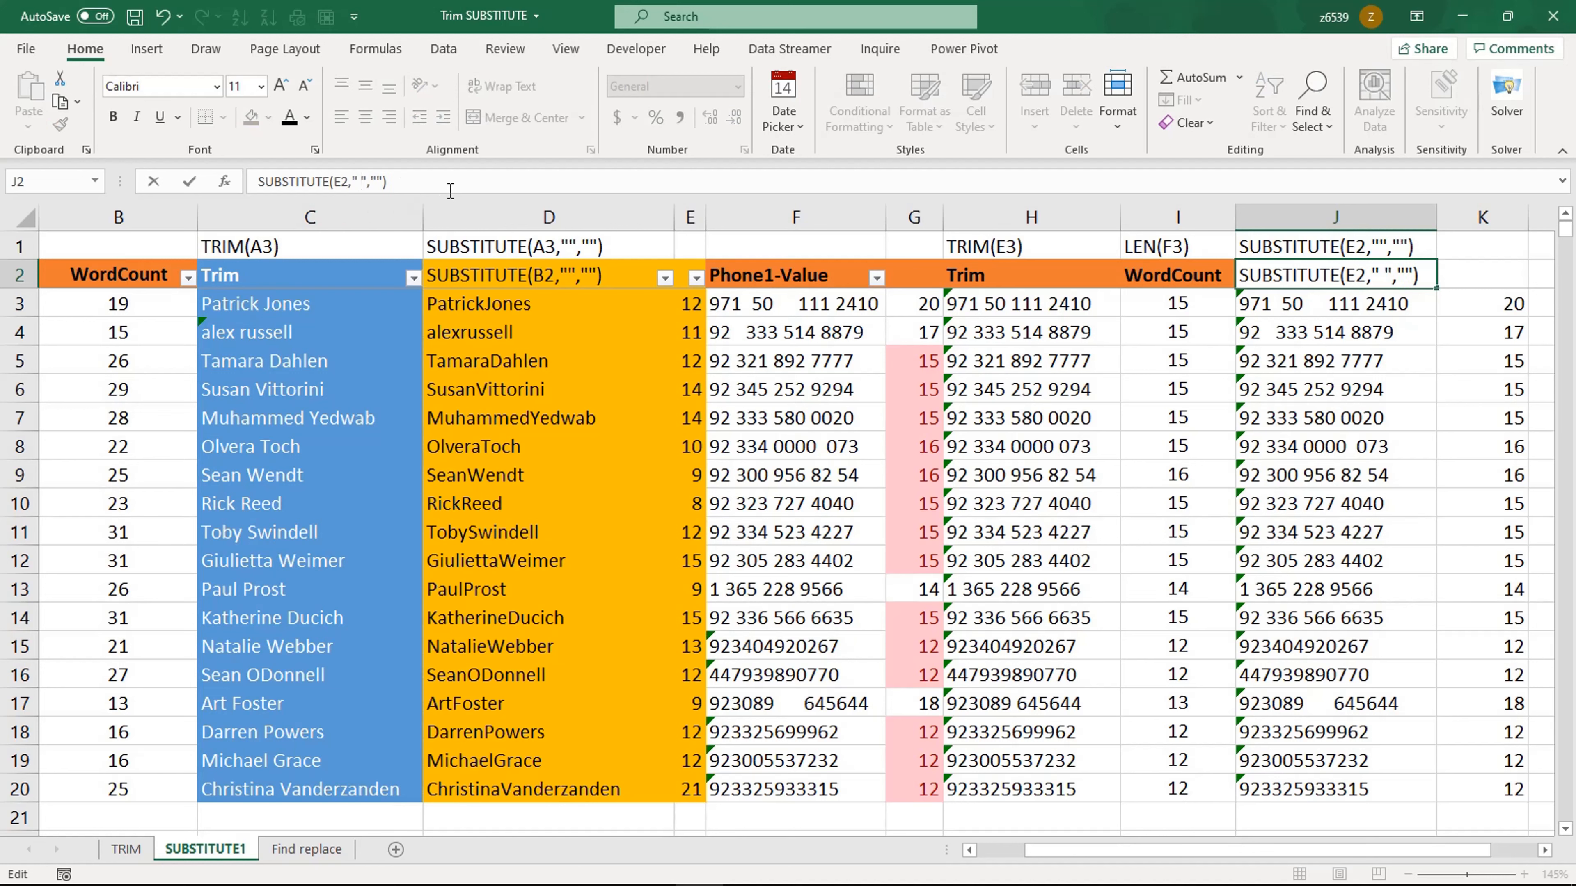
key("Return")
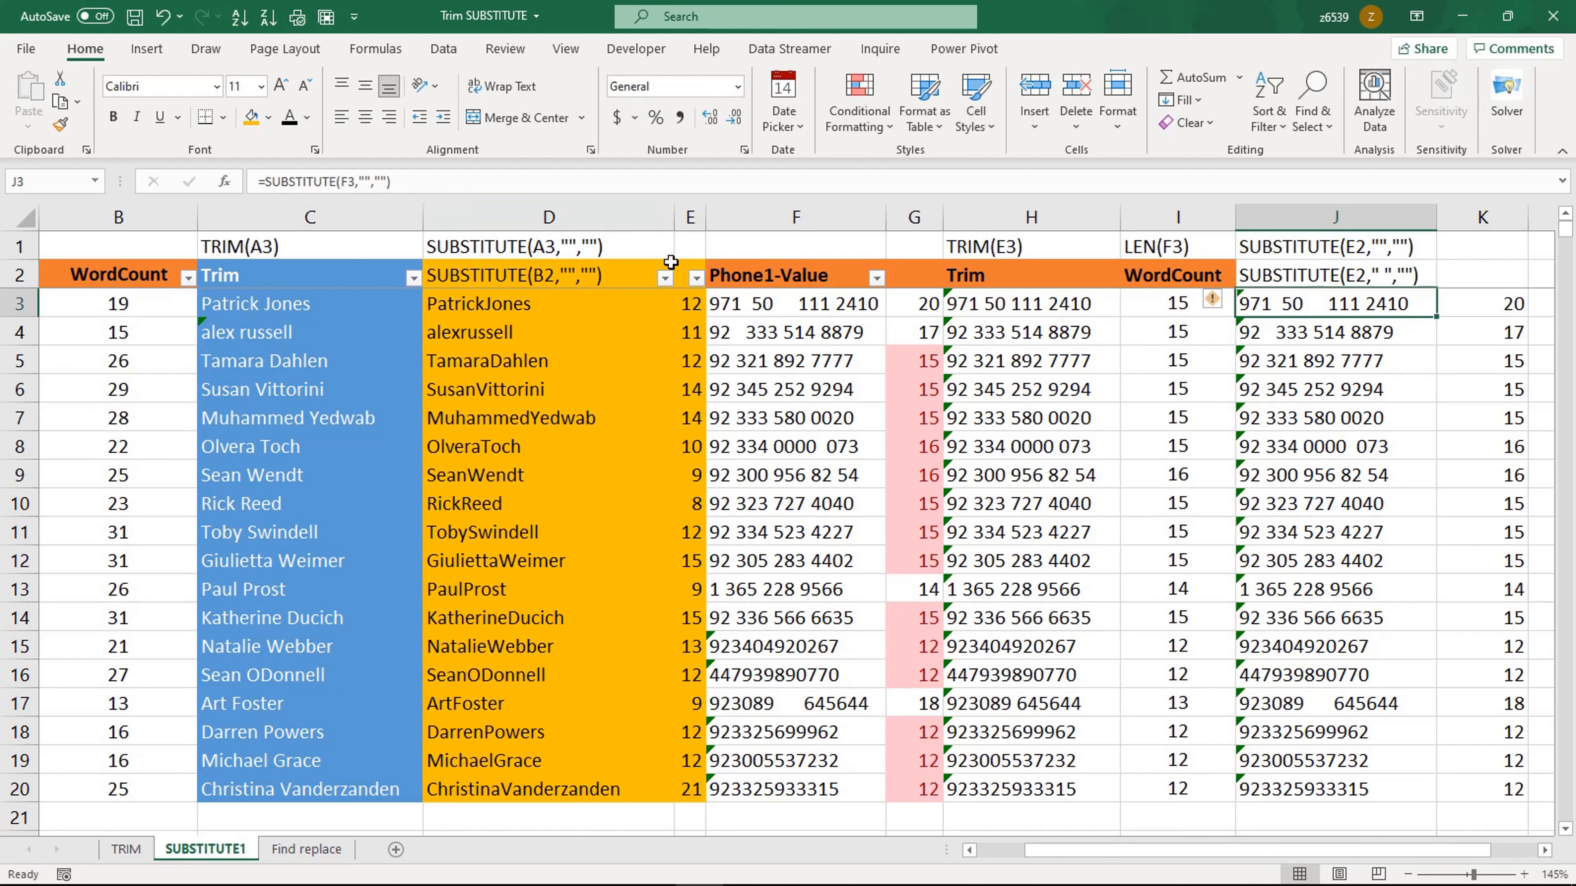
Step: Restore the space in J3's old-text argument as =SUBSTITUTE(F3," ","") and fill it down to J20
left_click(362, 181)
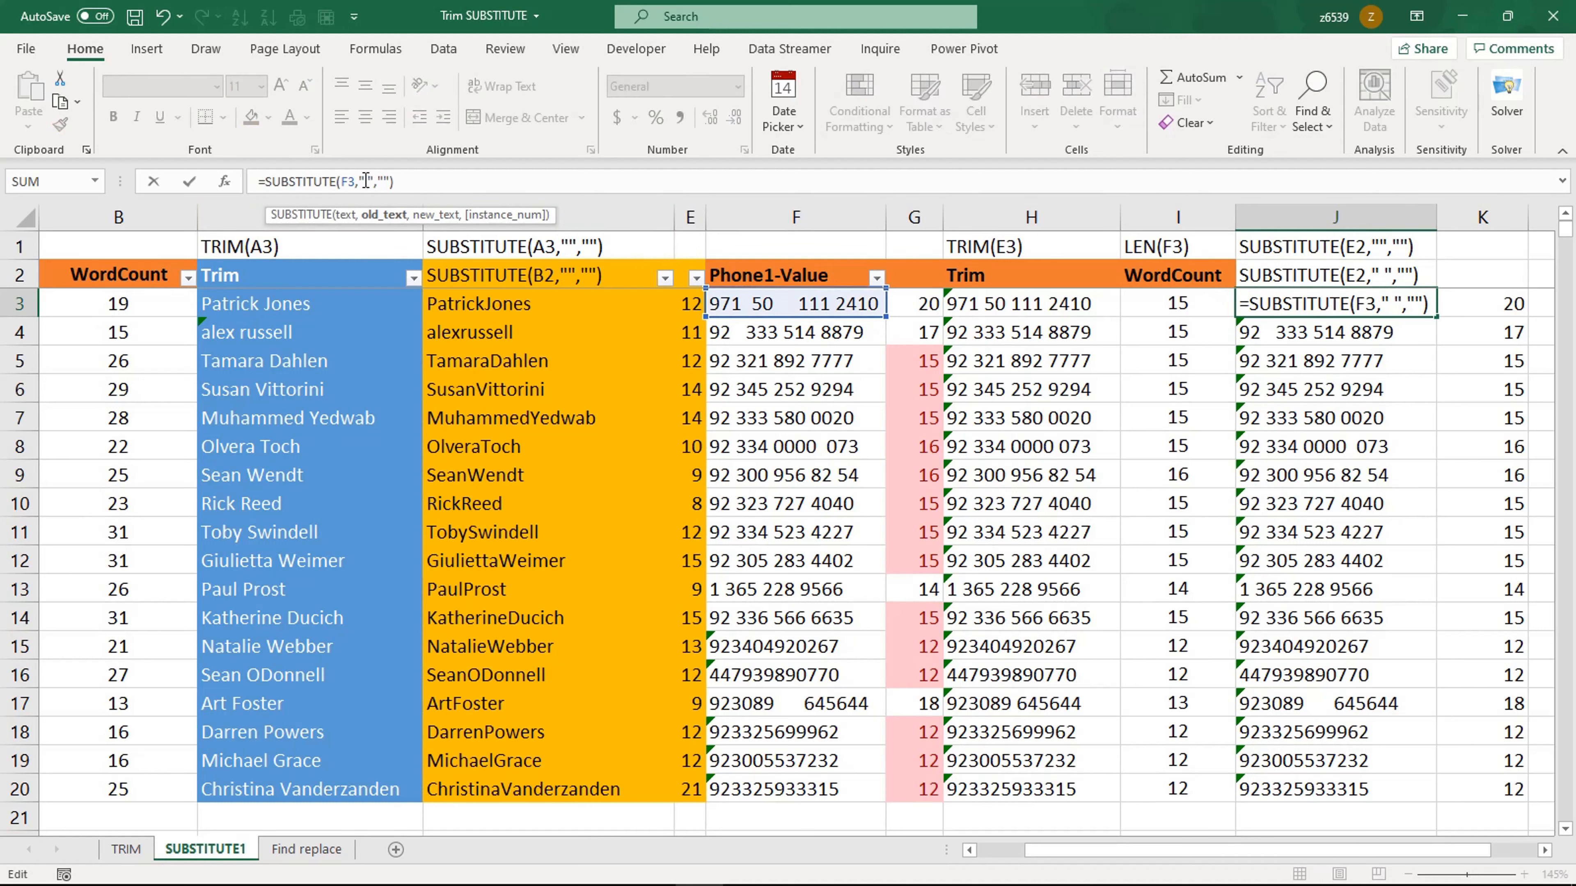
key("Return")
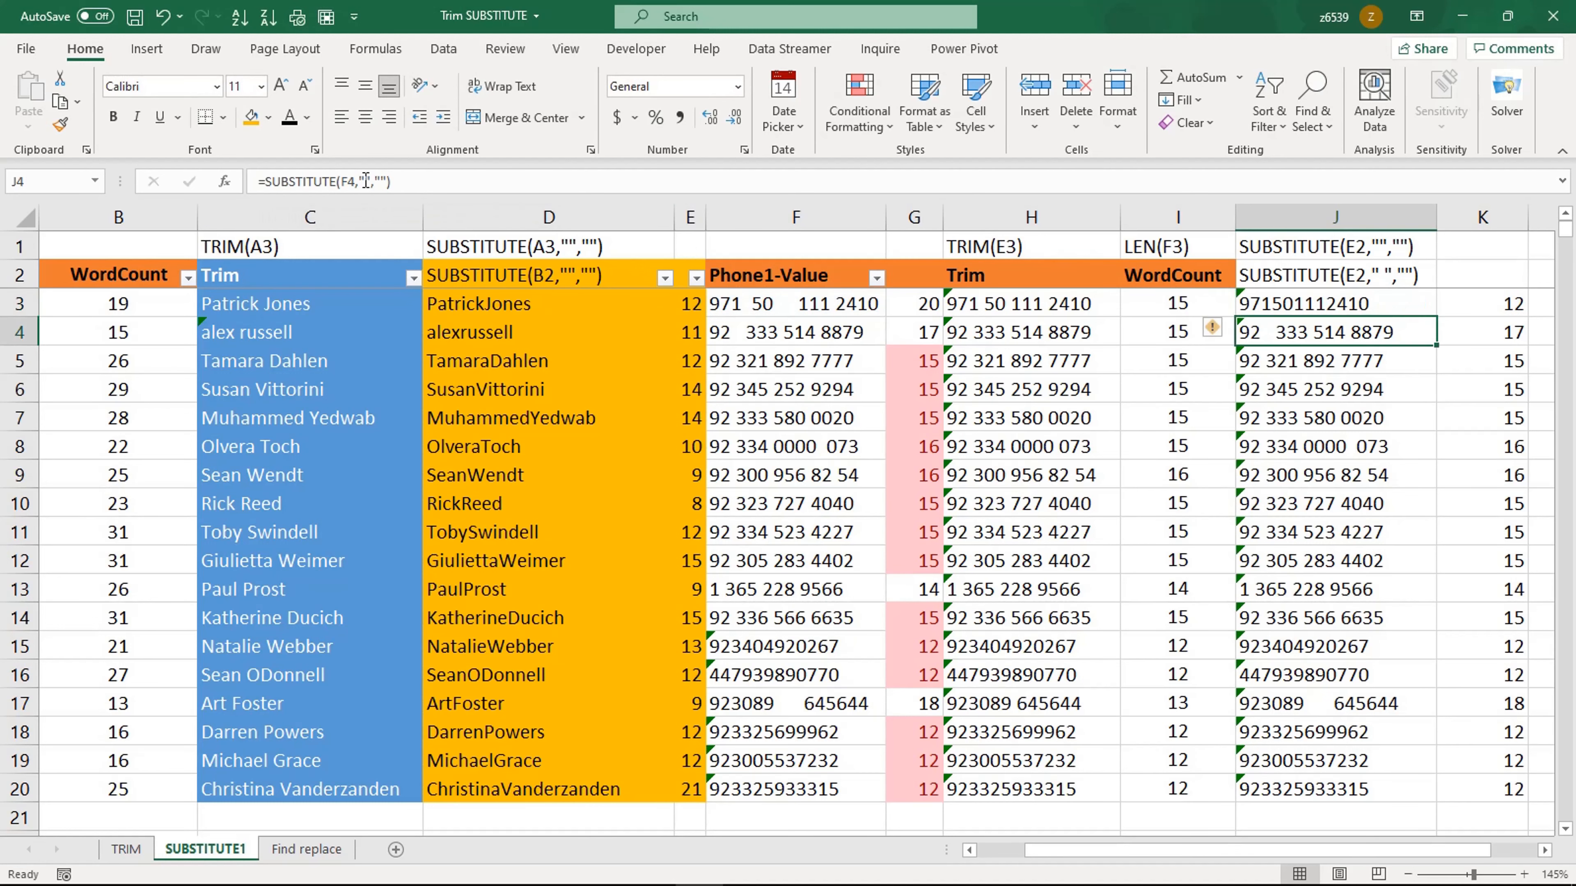
left_click(1370, 307)
double_click(1439, 316)
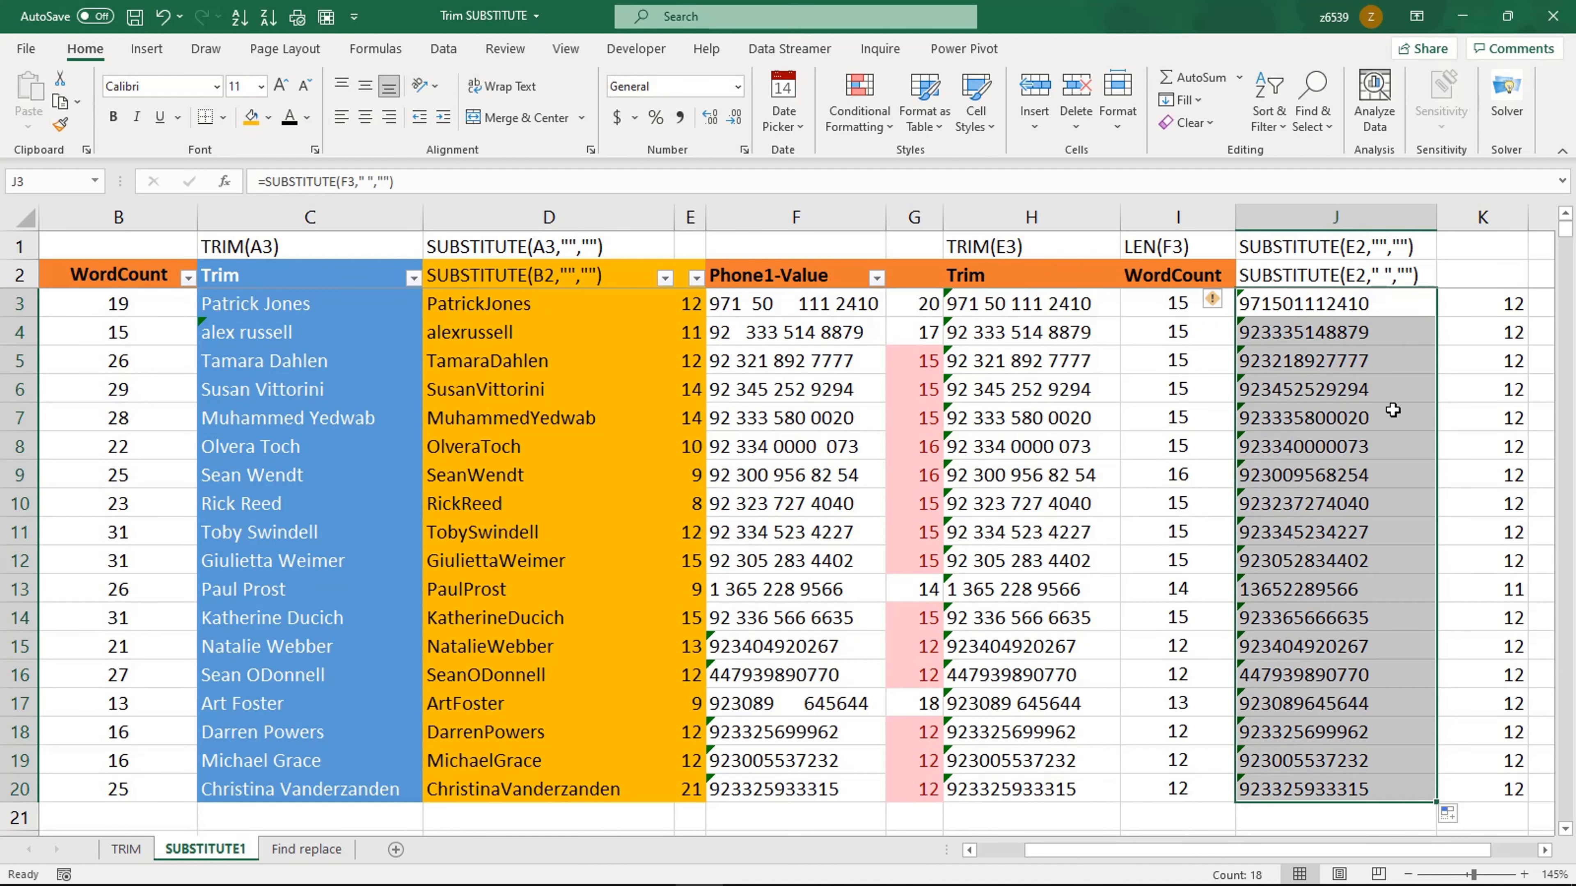
left_click(1337, 485)
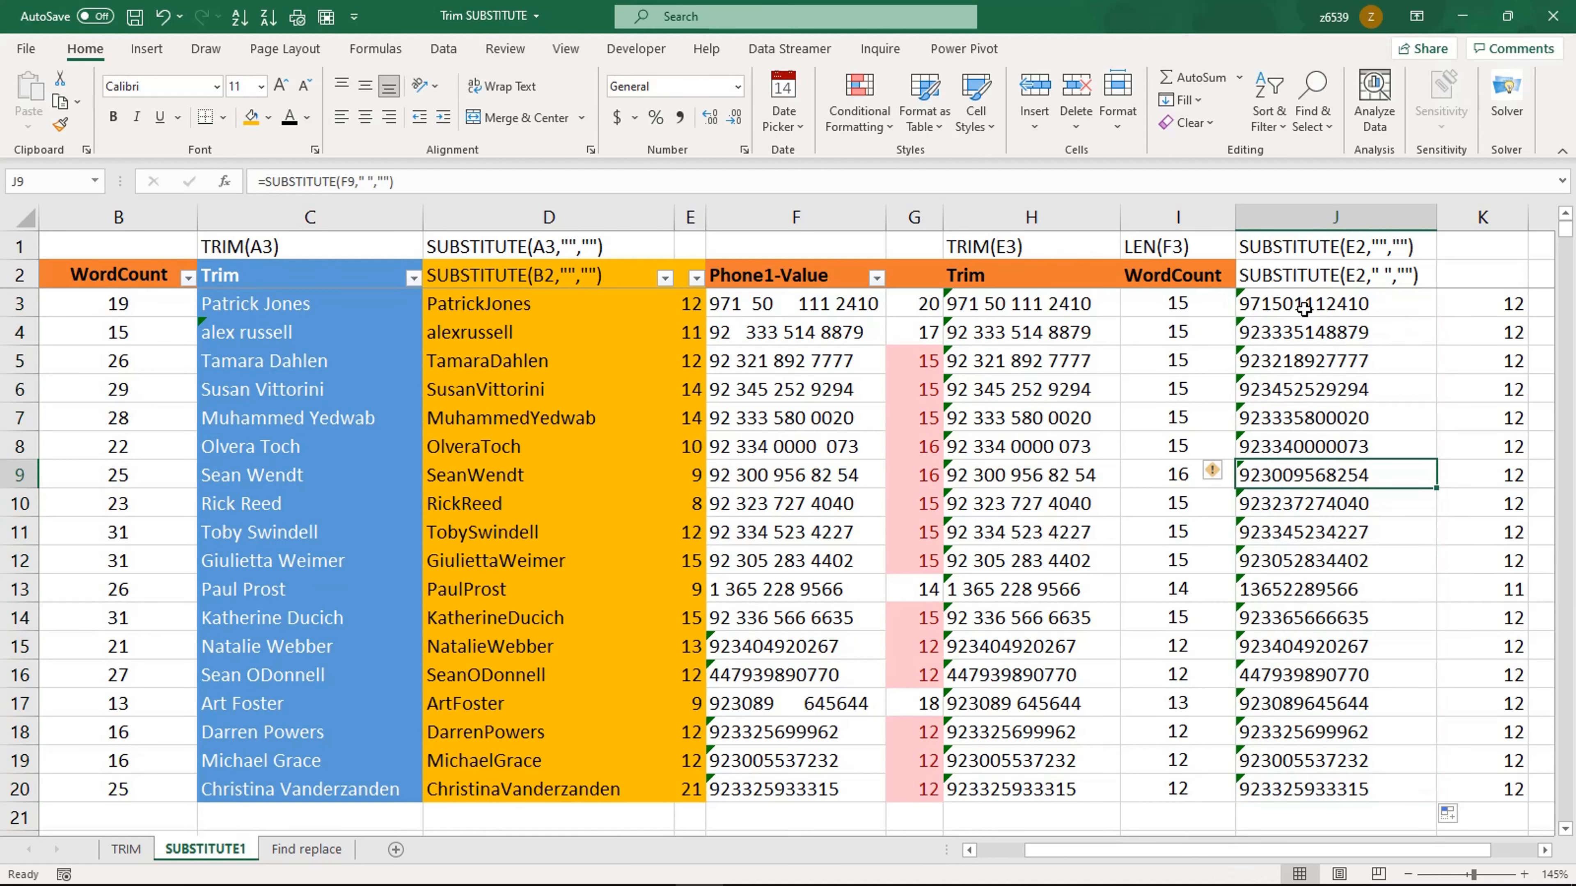
left_click_drag(1275, 309, 1275, 771)
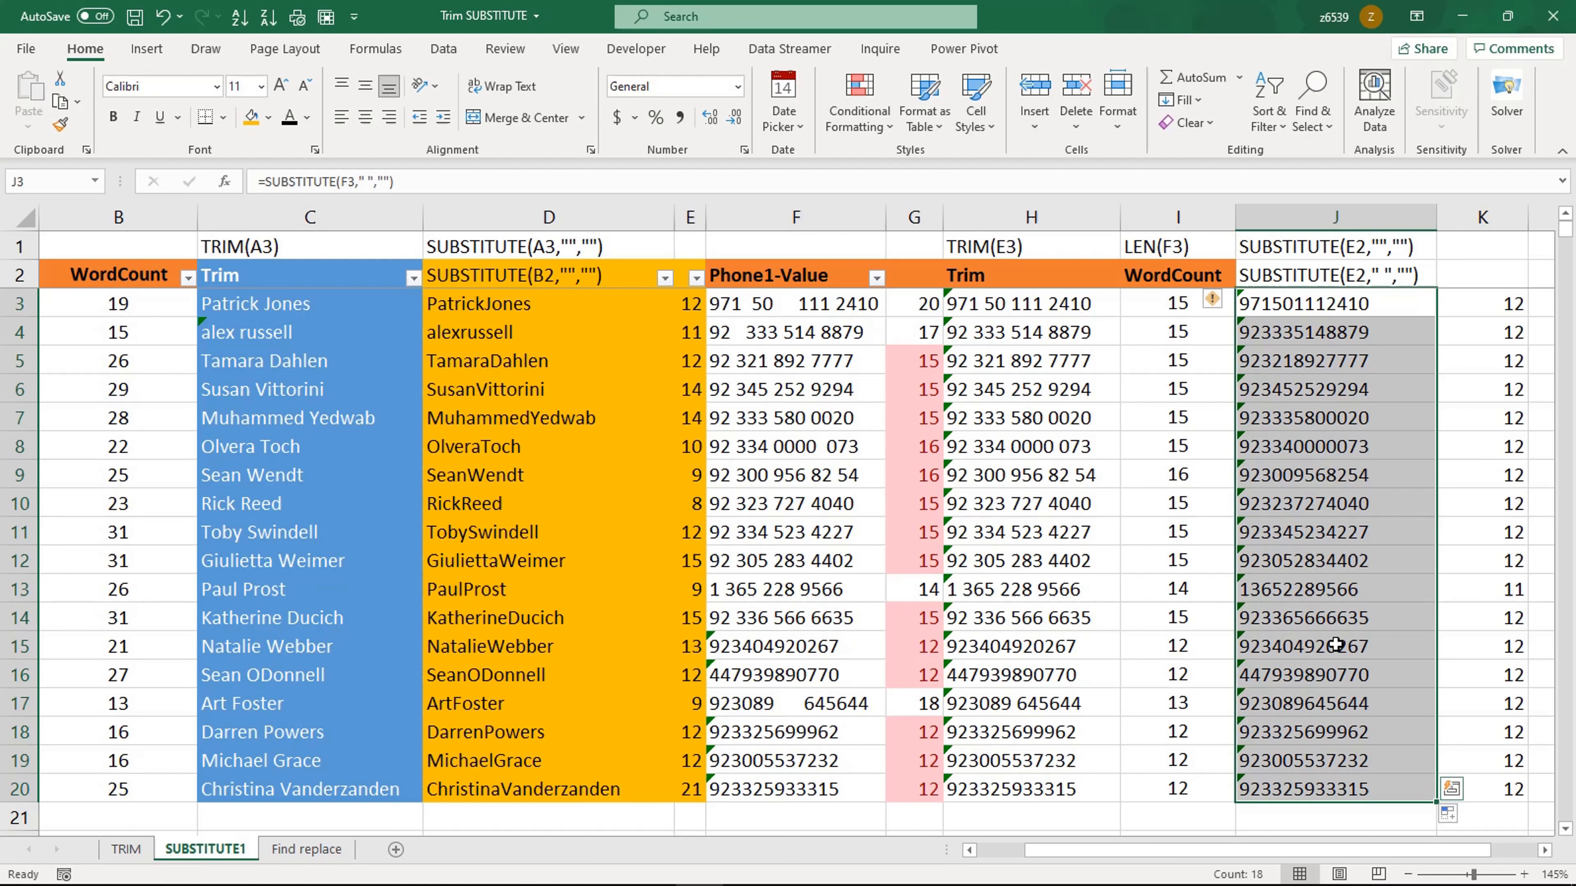
right_click(1333, 557)
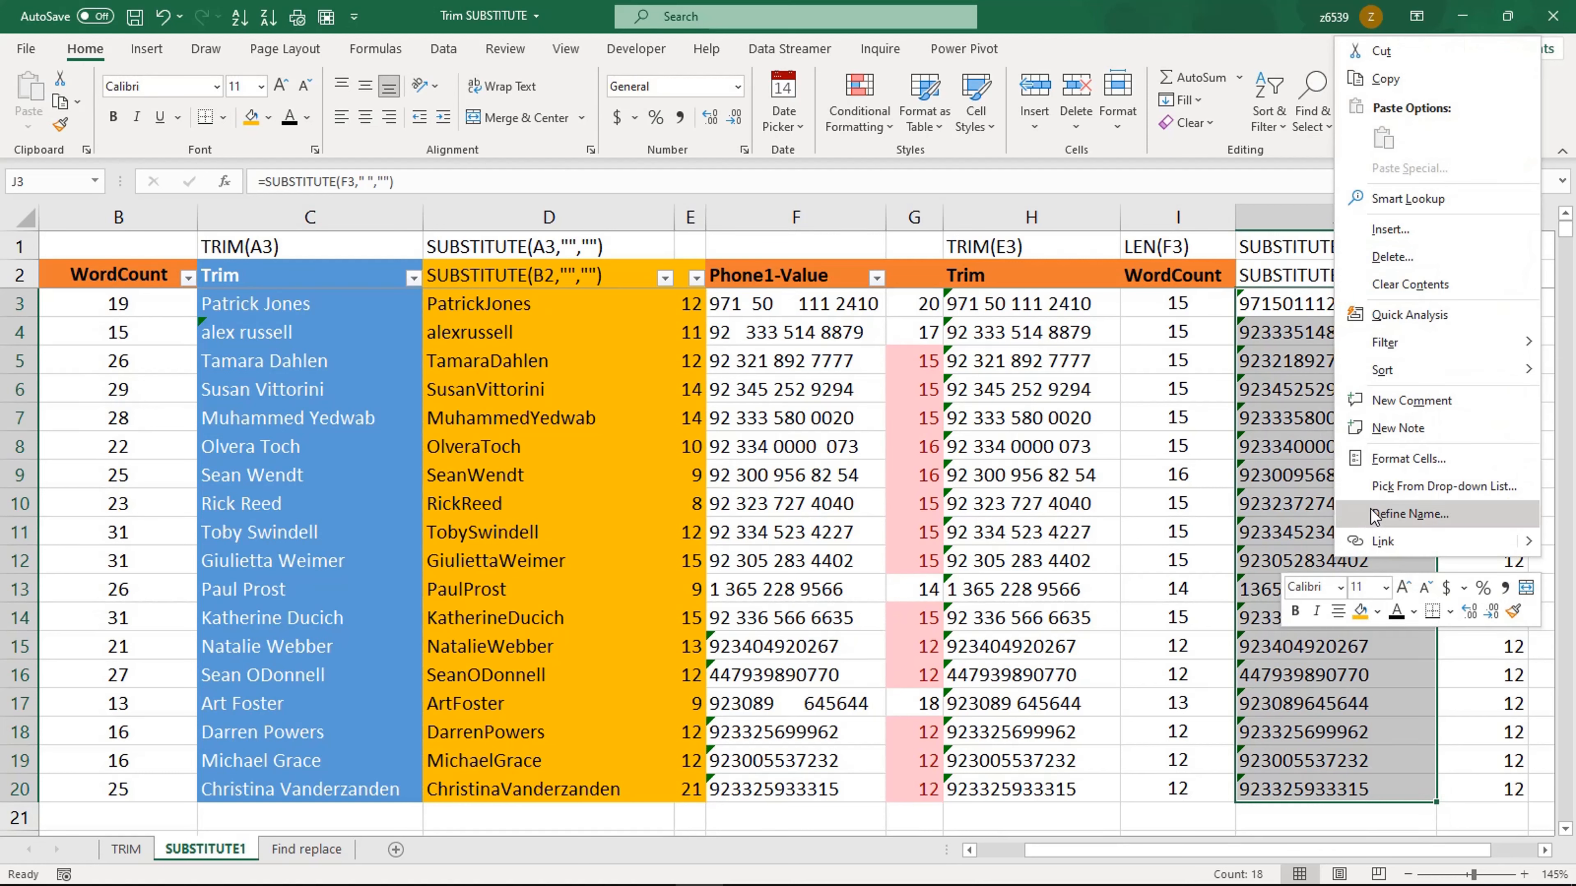
left_click(1392, 456)
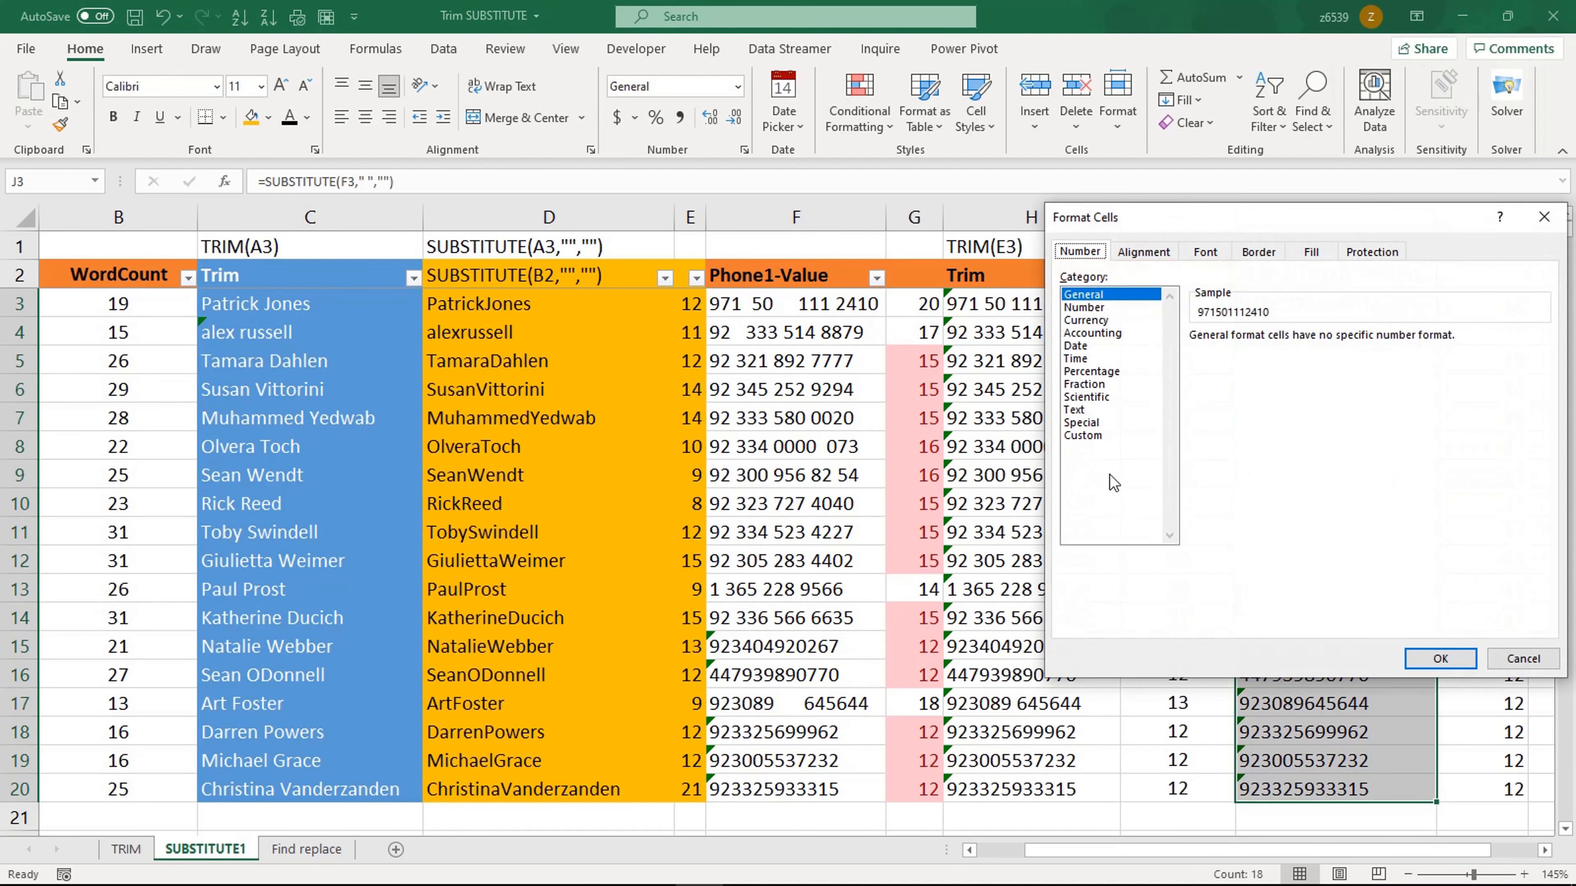
left_click(1091, 437)
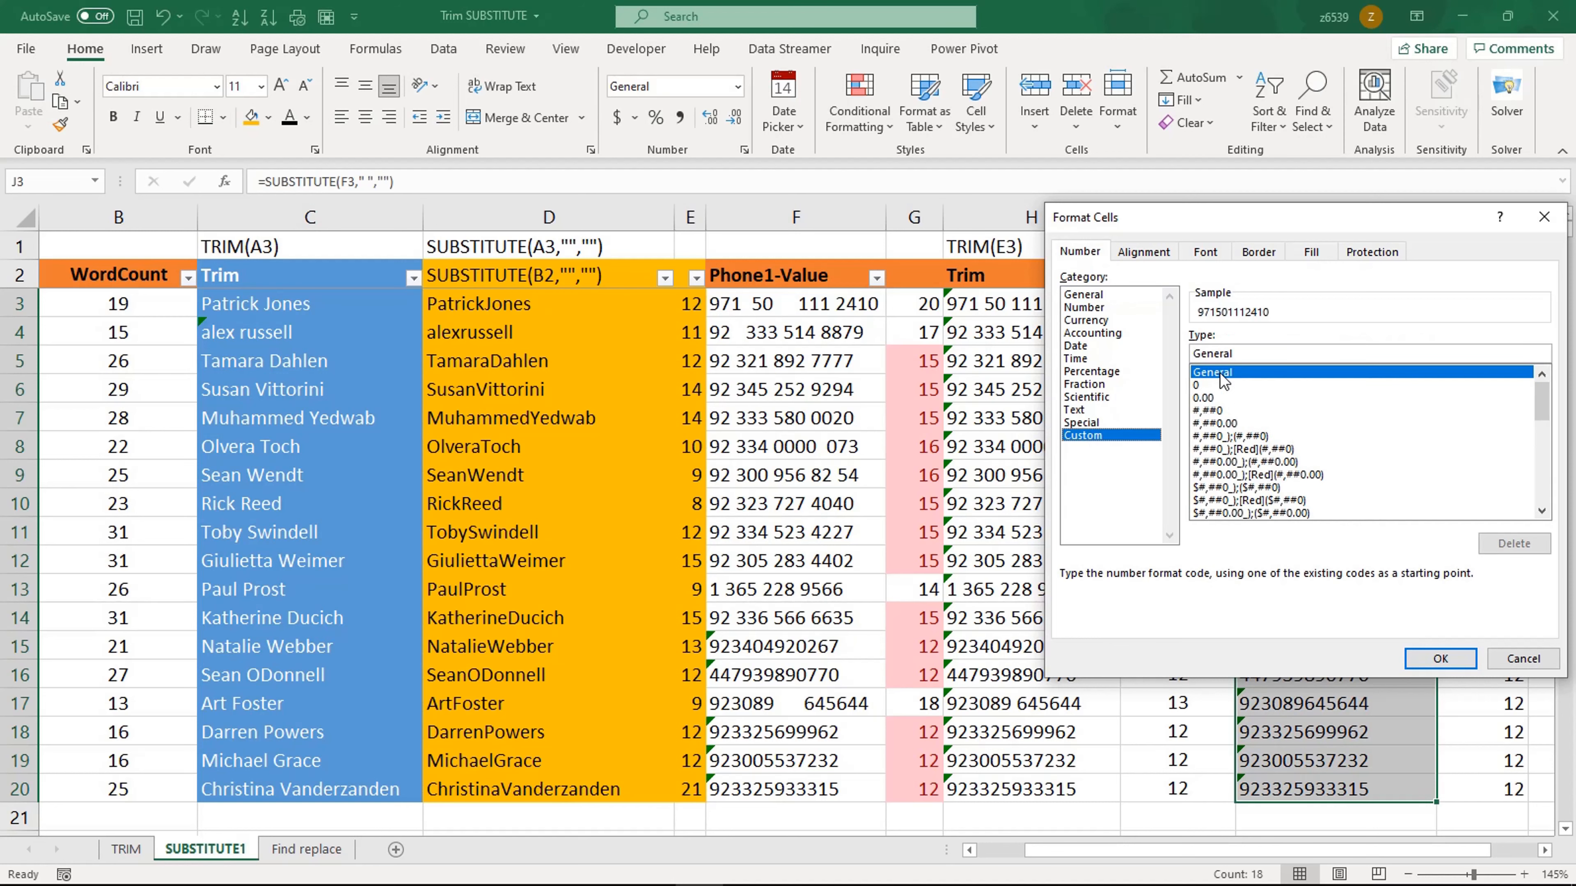
double_click(1240, 352)
type("+")
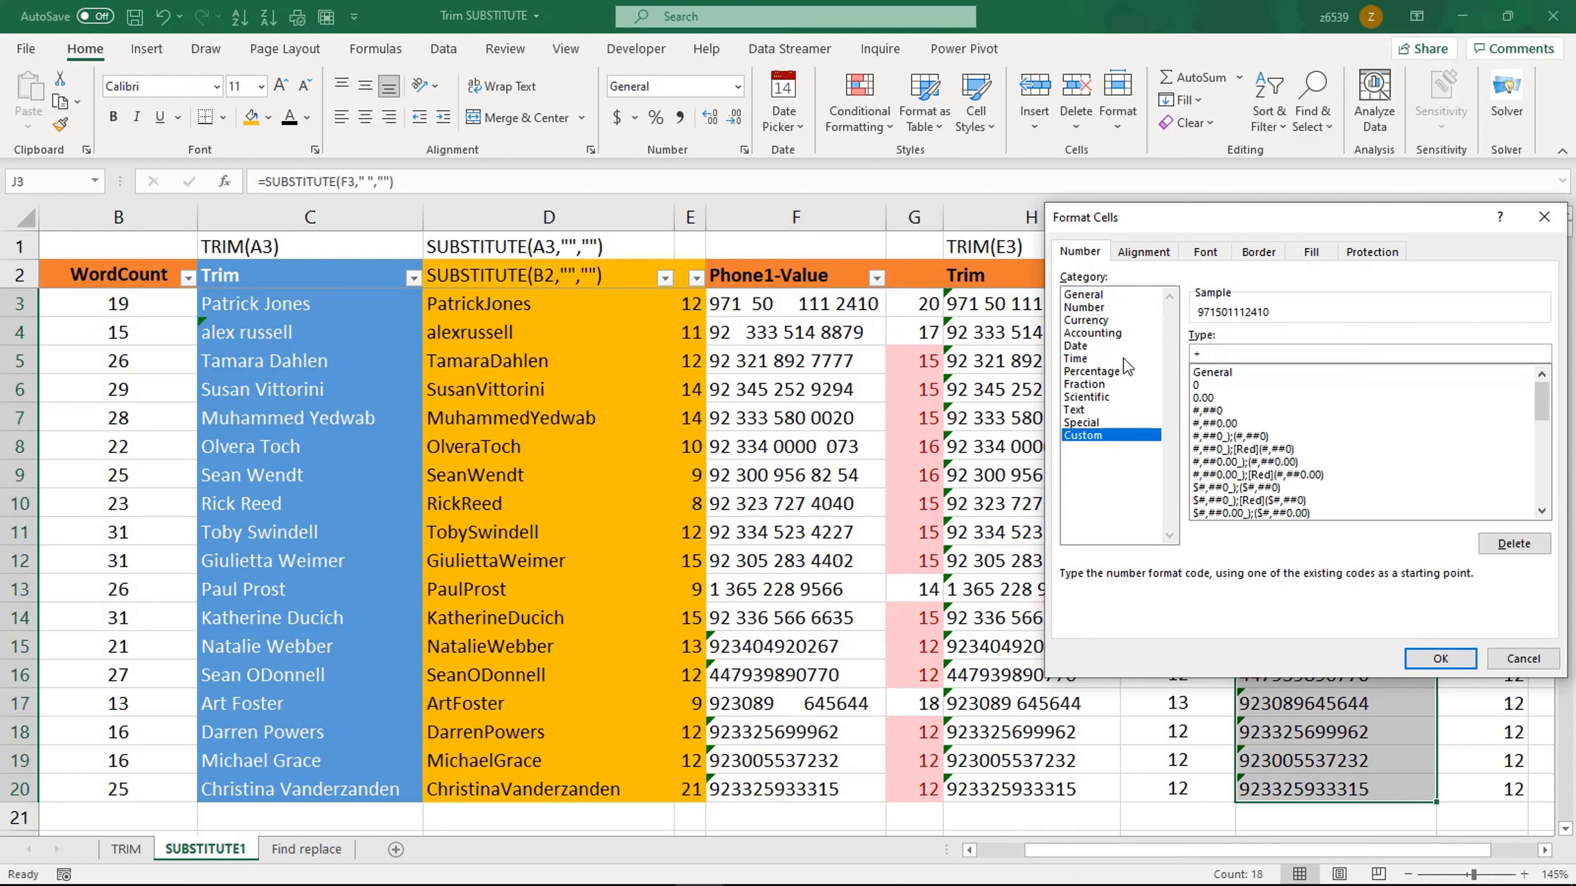
type("0000000000")
key("BackSpace")
key("BackSpace")
key("BackSpace")
key("BackSpace")
key("BackSpace")
key("BackSpace")
key("BackSpace")
key("BackSpace")
key("BackSpace")
key("BackSpace")
key("BackSpace")
key("BackSpace")
key("BackSpace")
key("BackSpace")
key("BackSpace")
key("BackSpace")
key("BackSpace")
type("000000000000")
key("BackSpace")
key("BackSpace")
key("BackSpace")
key("BackSpace")
key("BackSpace")
key("BackSpace")
key("BackSpace")
key("BackSpace")
key("BackSpace")
key("BackSpace")
key("BackSpace")
key("BackSpace")
key("BackSpace")
key("BackSpace")
key("BackSpace")
key("BackSpace")
left_click(1519, 655)
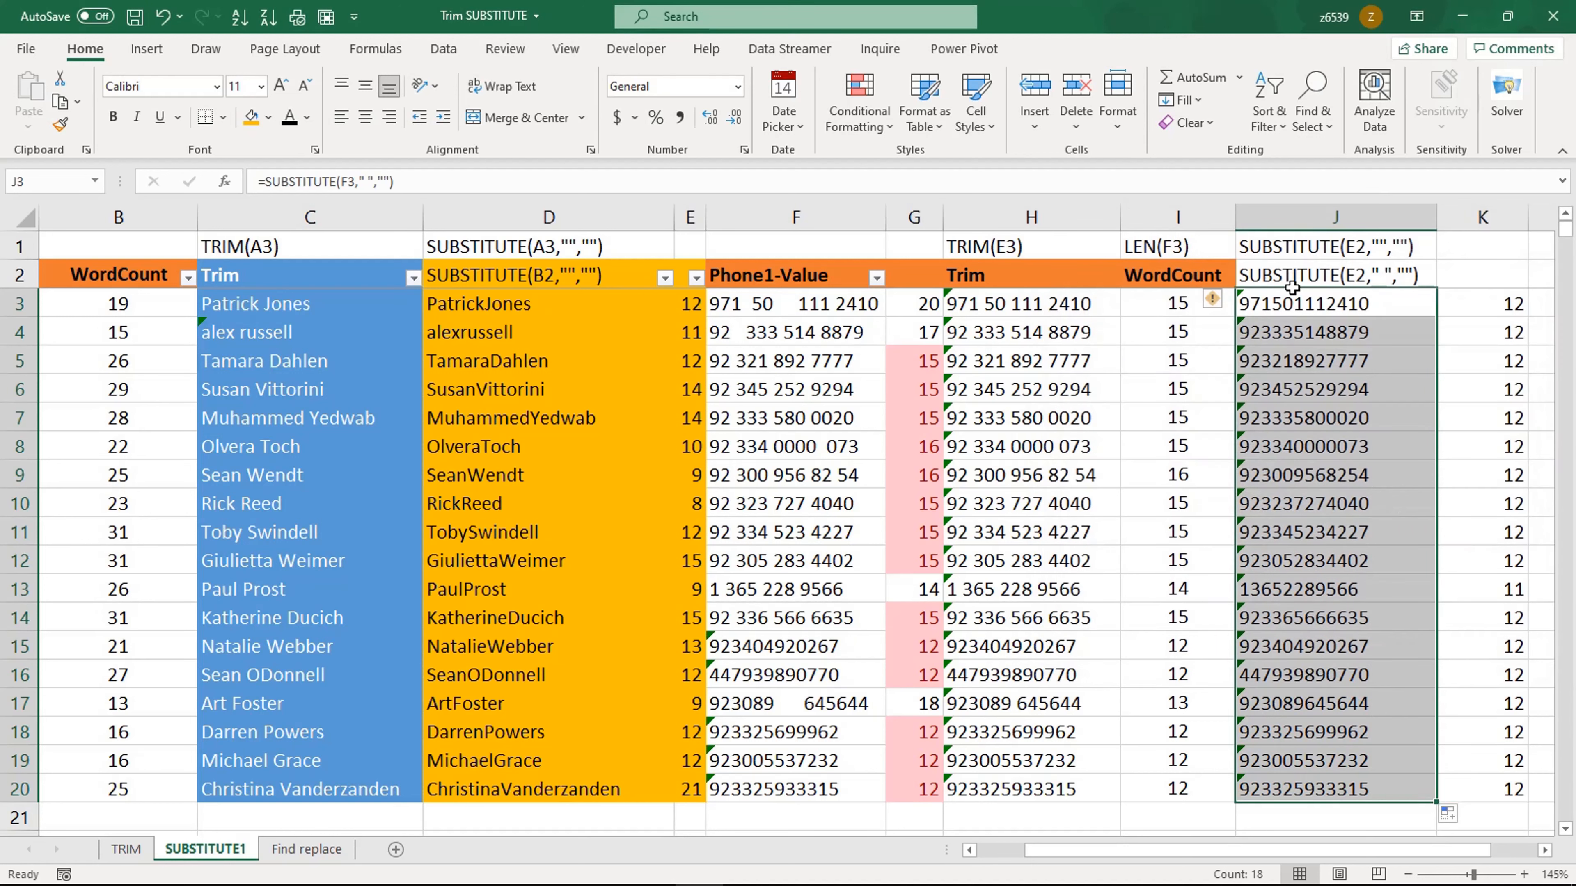
Step: Copy the cleaned phone numbers in J3:J20
right_click(1297, 311)
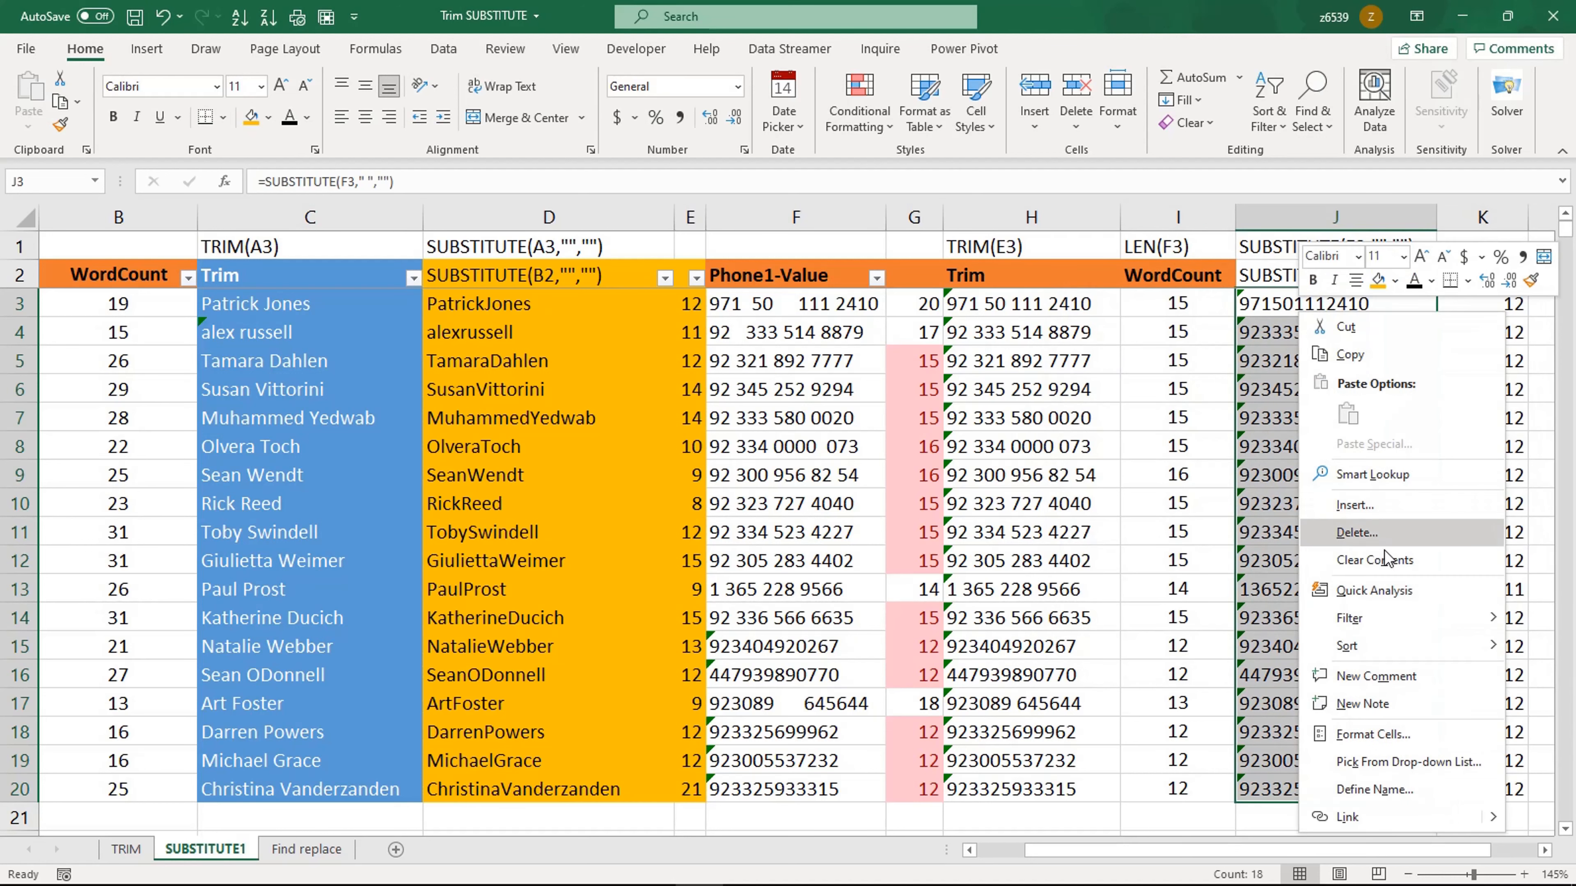
mouse_move(1377, 628)
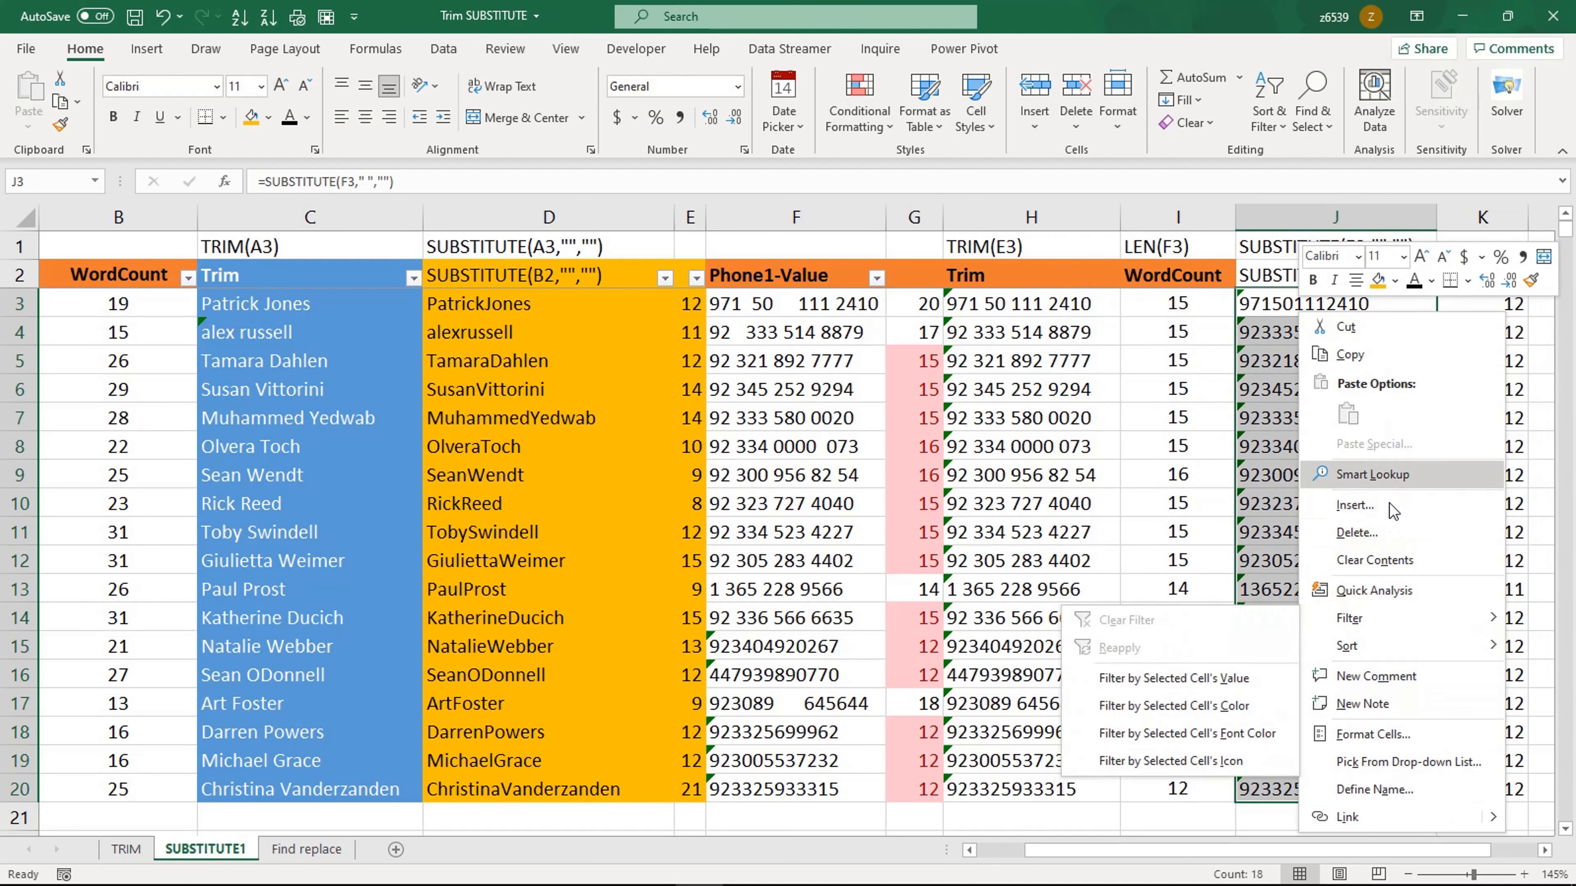
left_click(1367, 357)
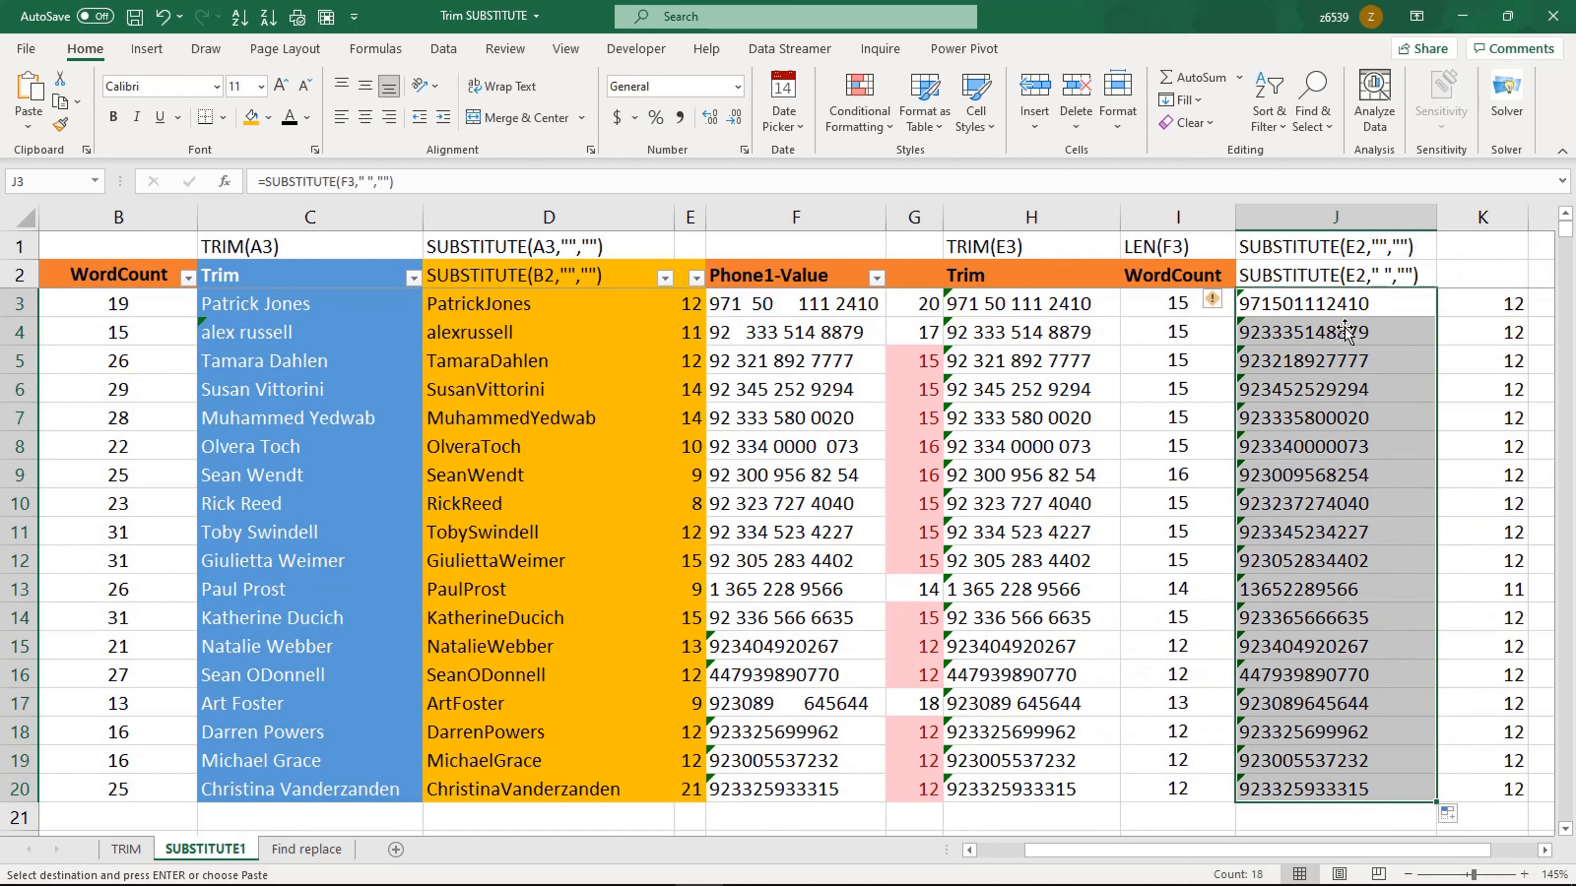
Step: Paste the copied phone numbers back into J3:J20 as values only
right_click(1337, 303)
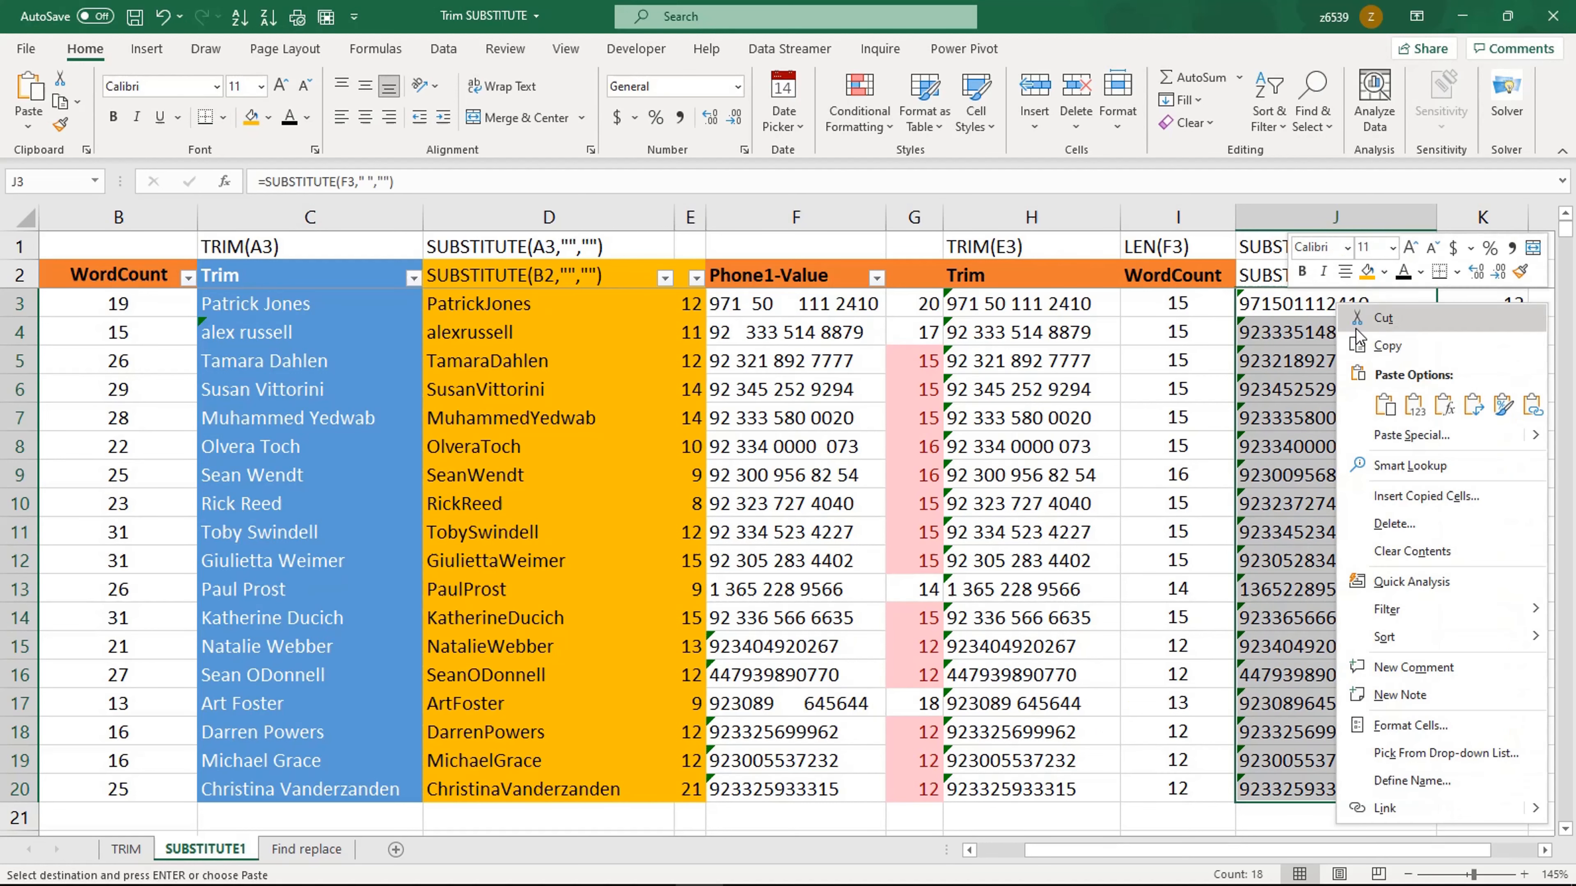
left_click(1416, 407)
left_click(1313, 307)
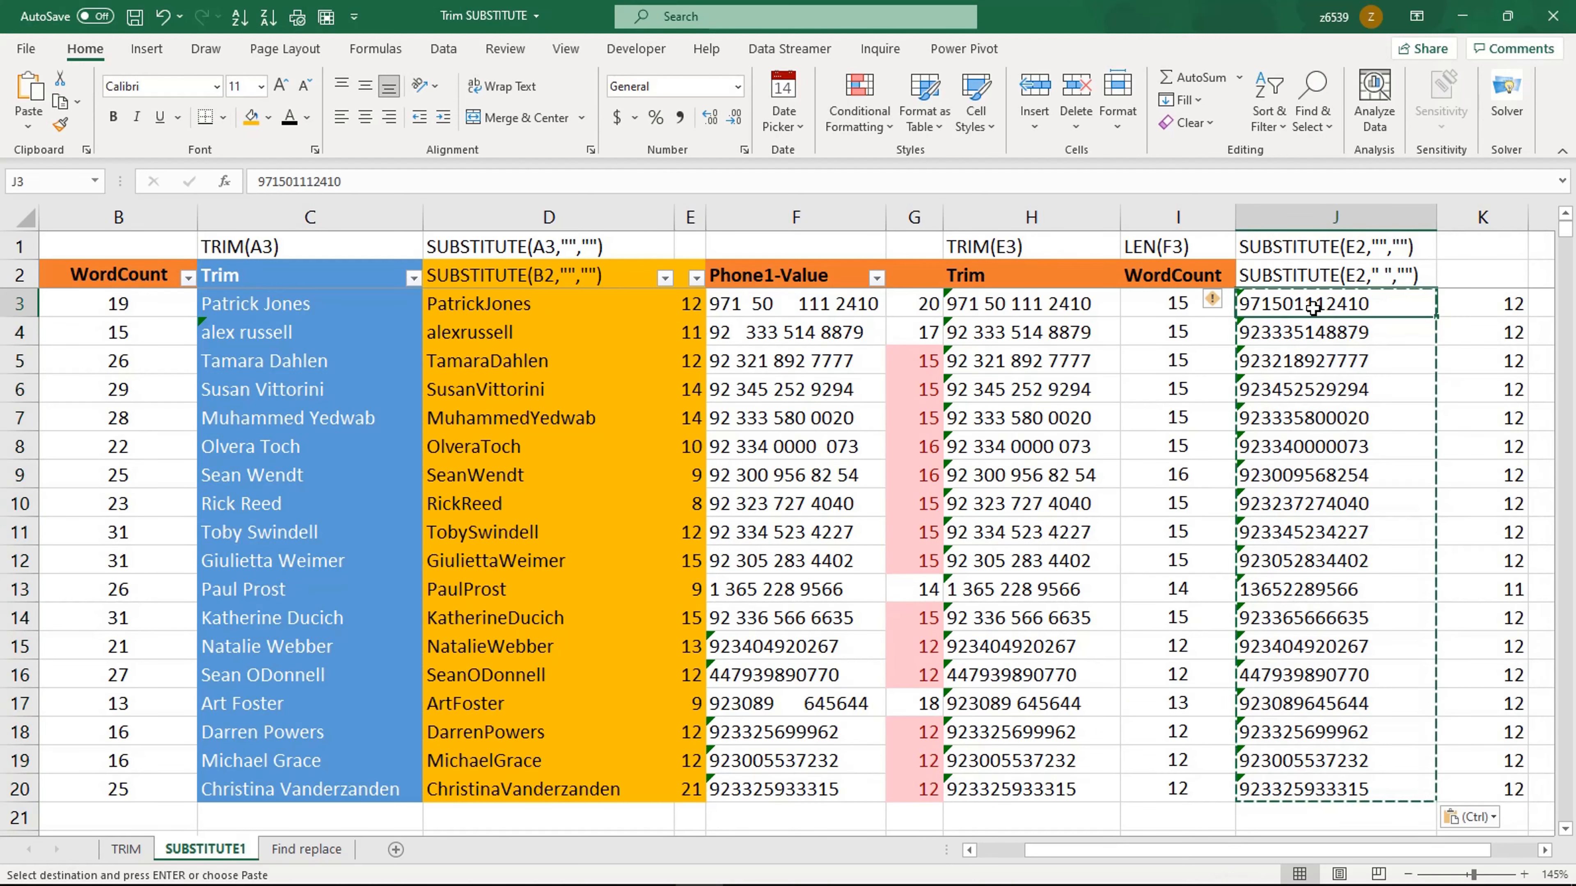
key("Escape")
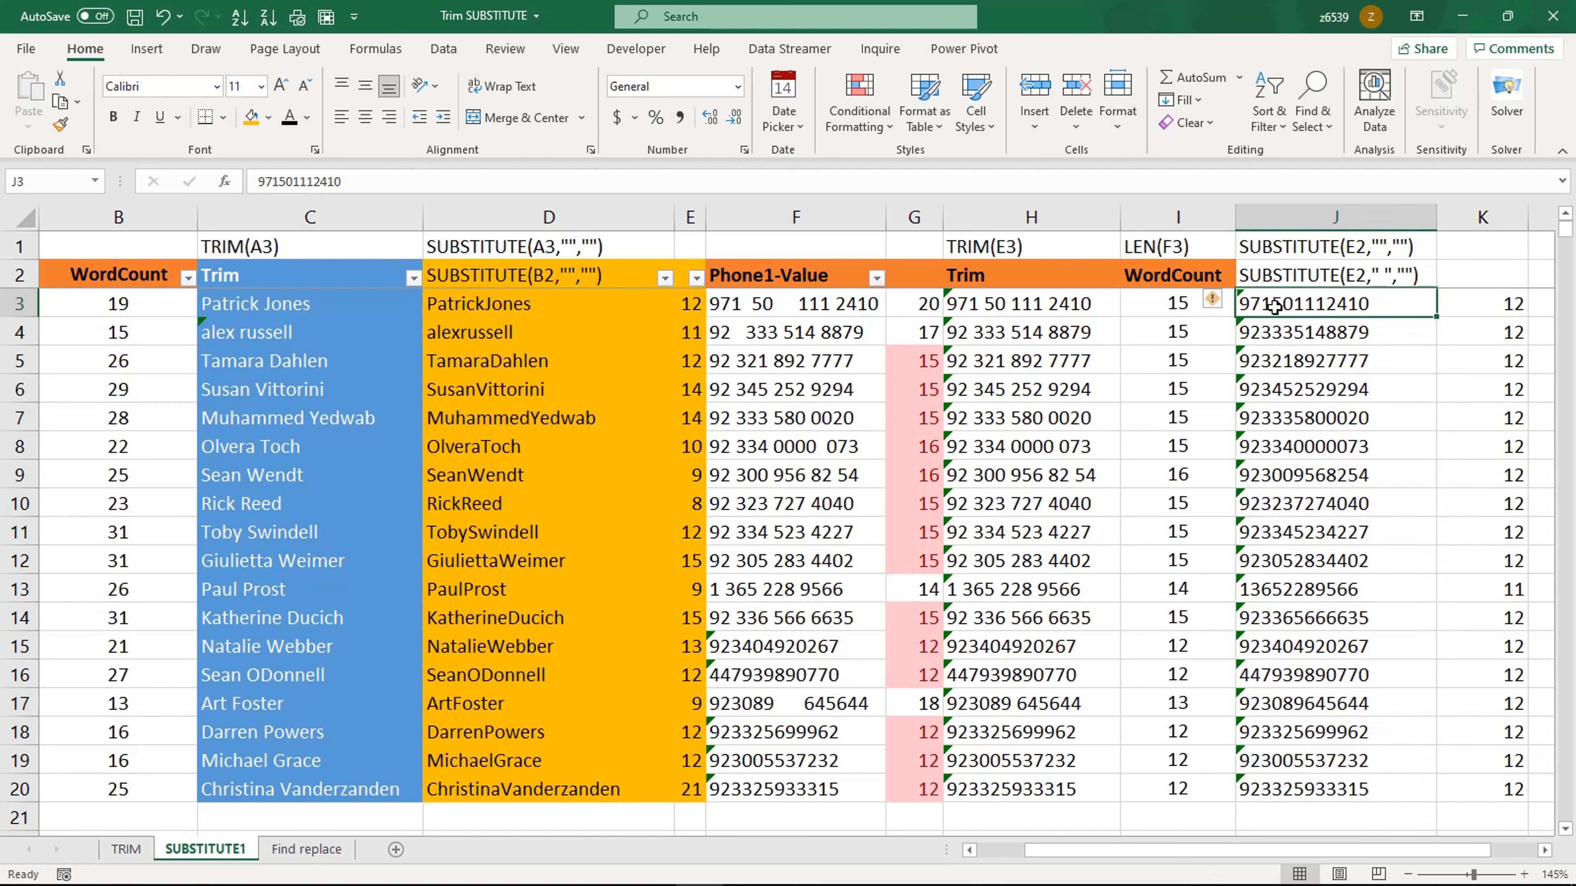
Step: Convert the text phone numbers in J3:J20 to numbers
left_click_drag(1274, 307, 1318, 776)
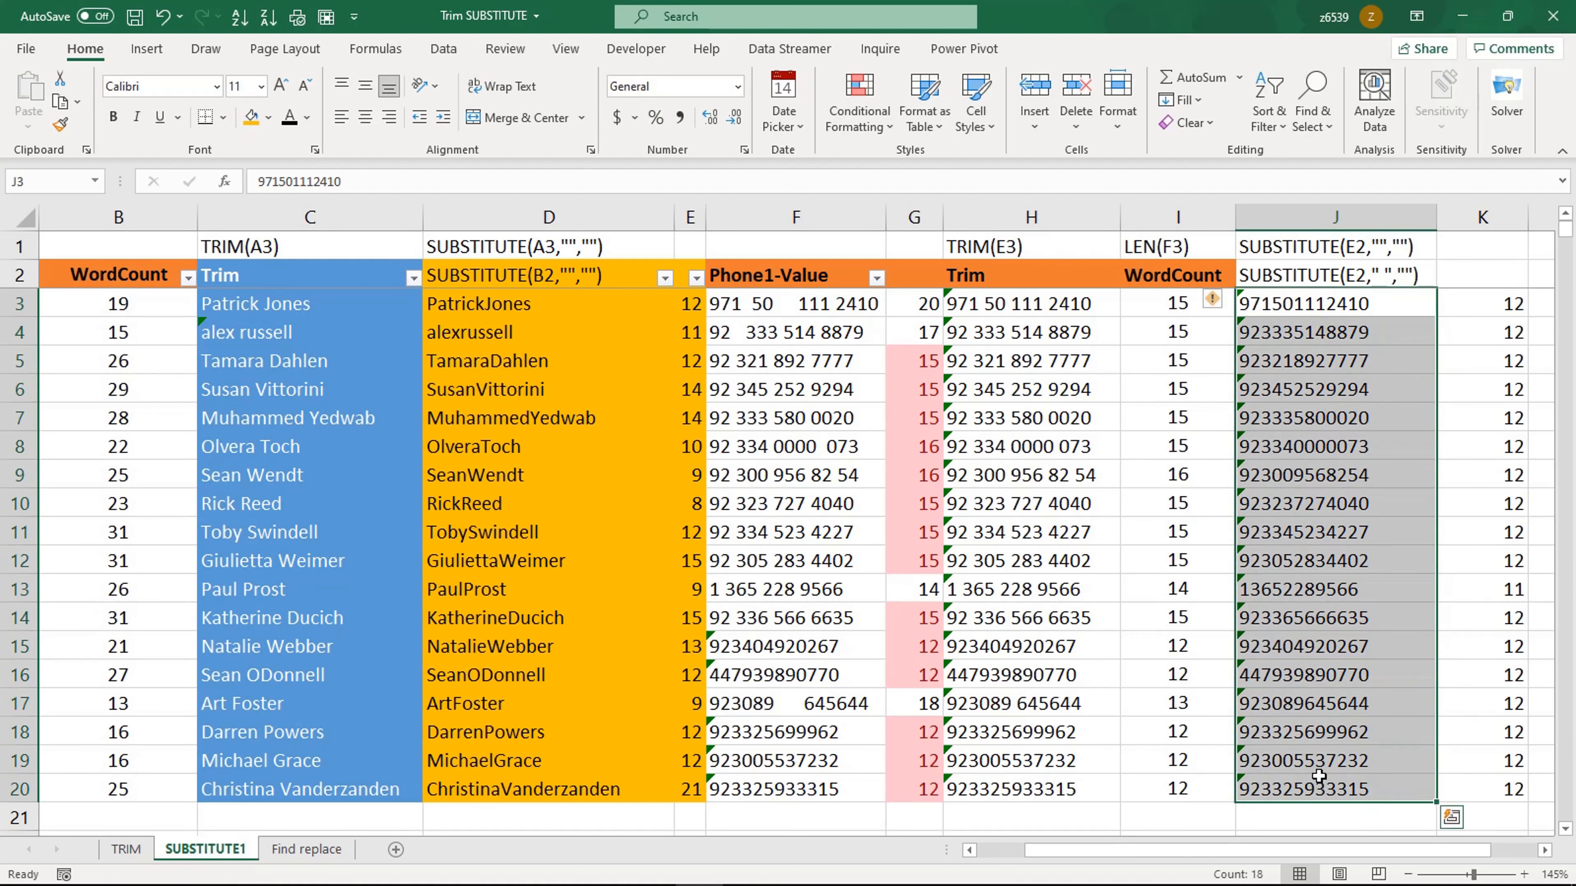
left_click(1216, 303)
left_click(1266, 353)
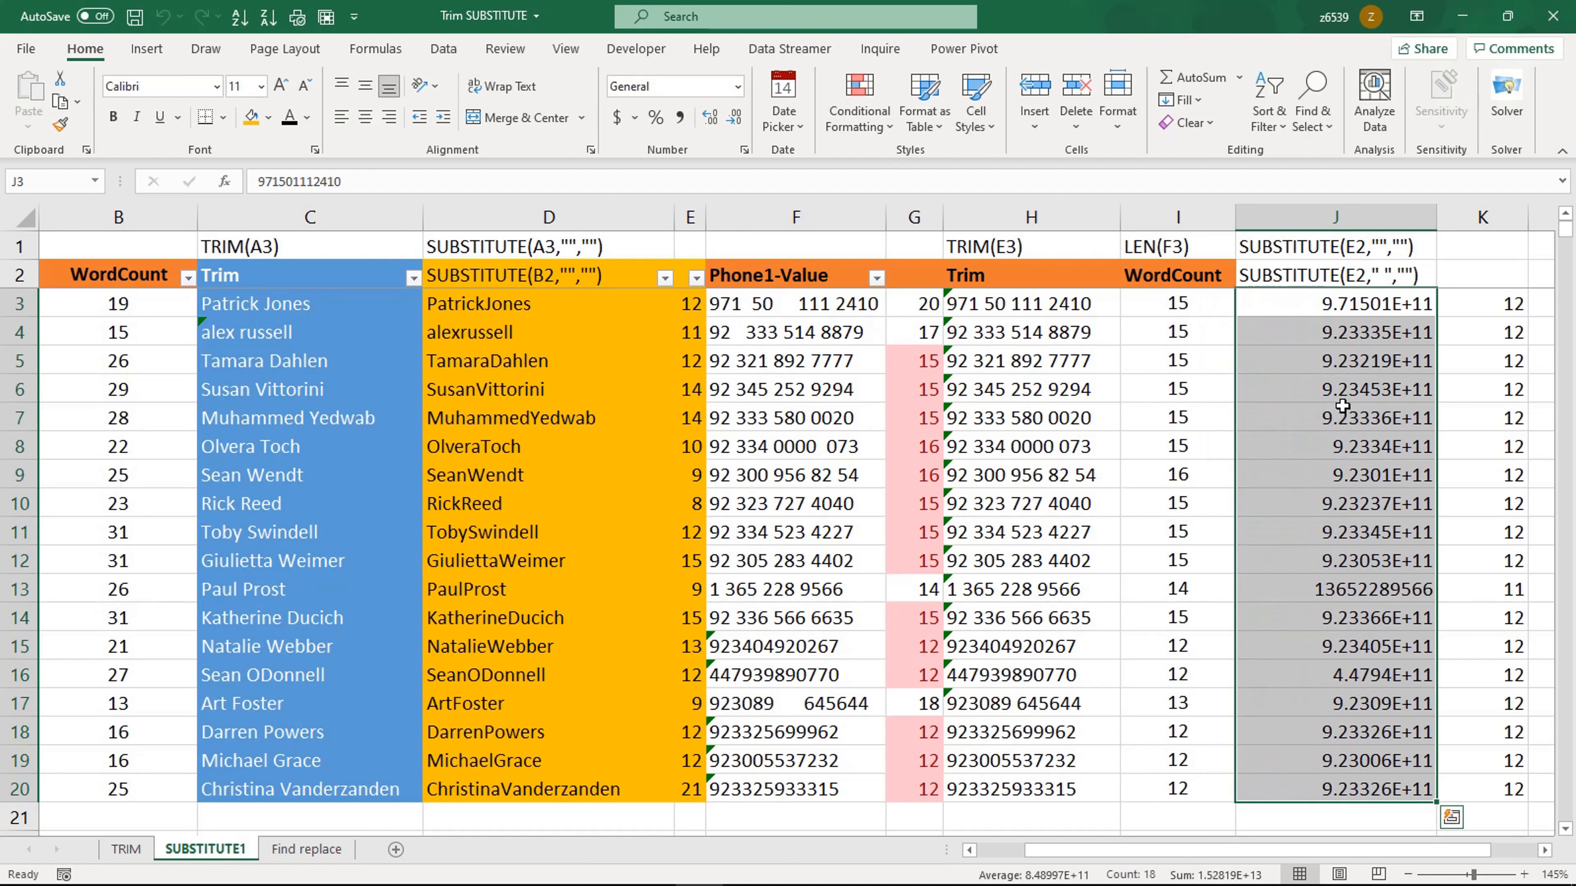
right_click(1318, 306)
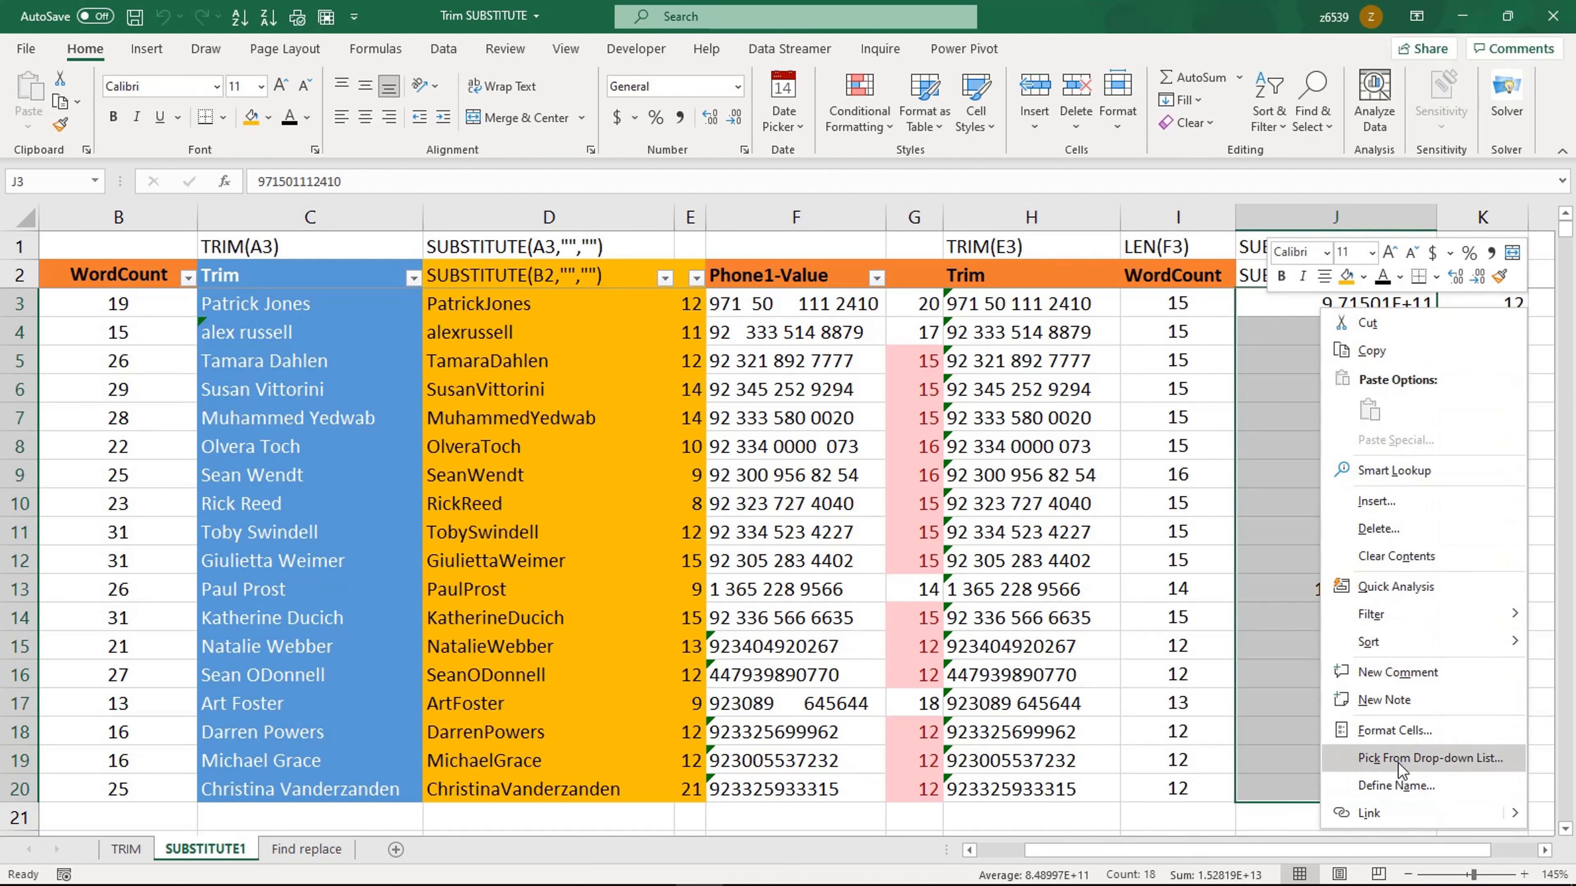
left_click(1396, 730)
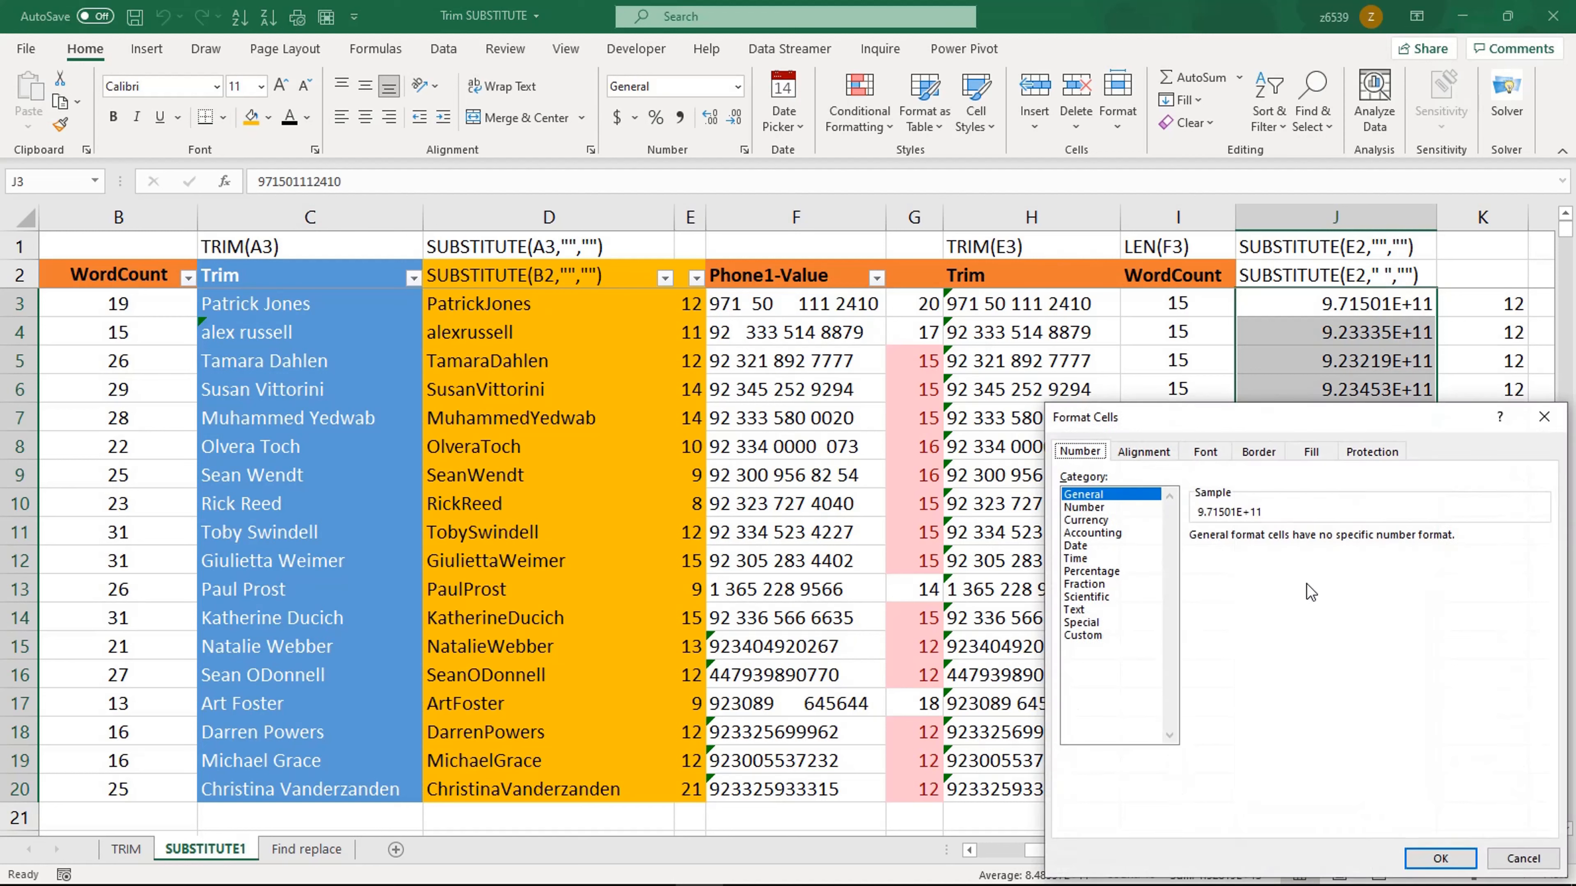
left_click(1105, 635)
left_click_drag(1235, 555, 1164, 566)
type("0")
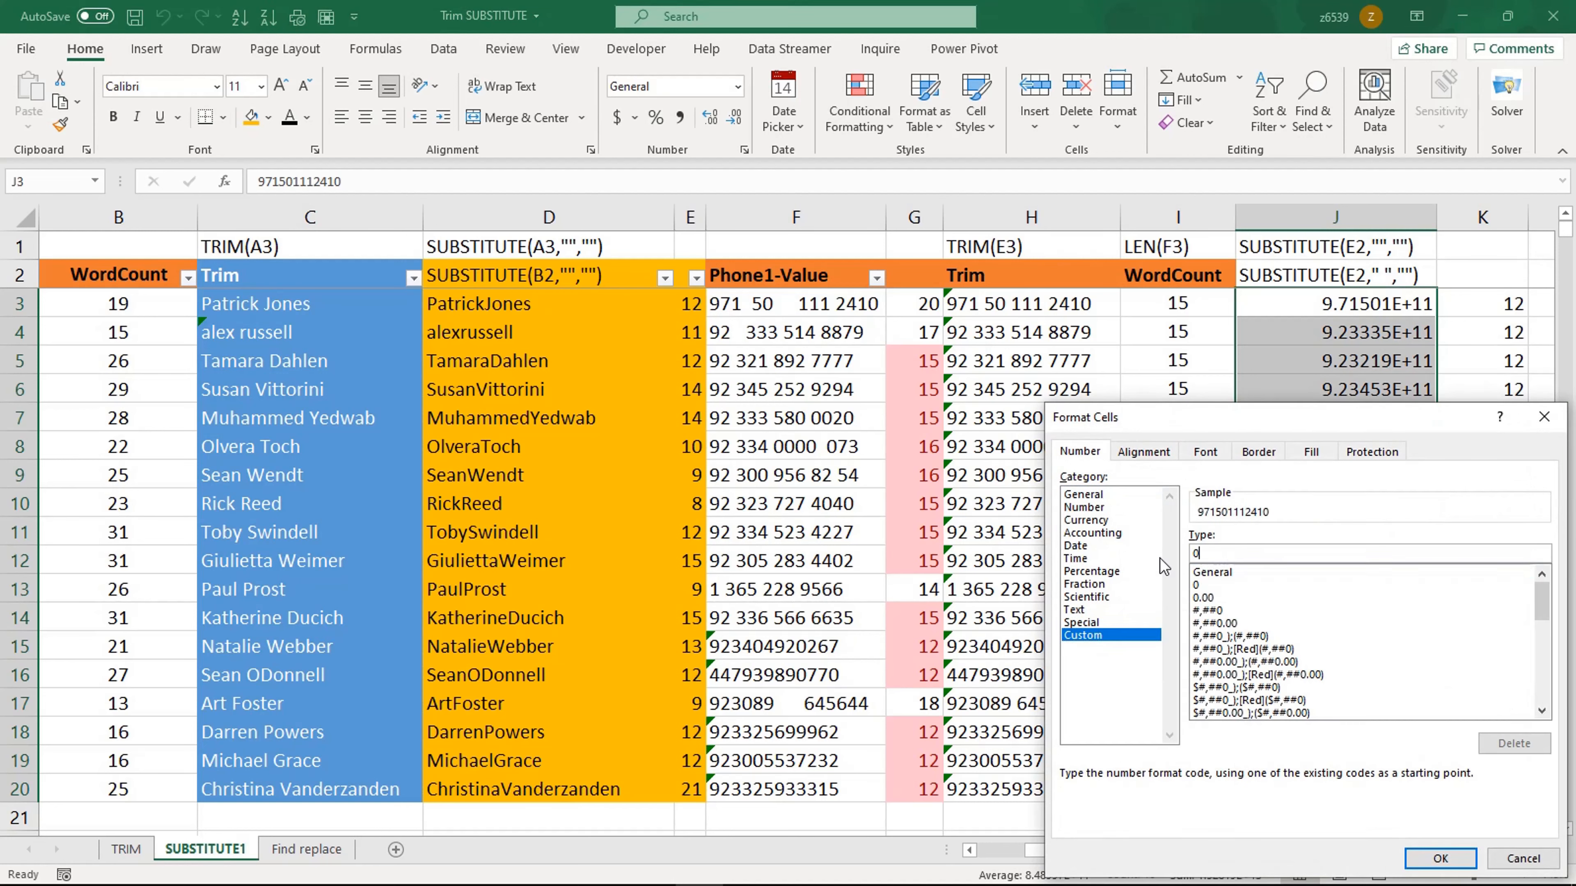
type("0000000000000")
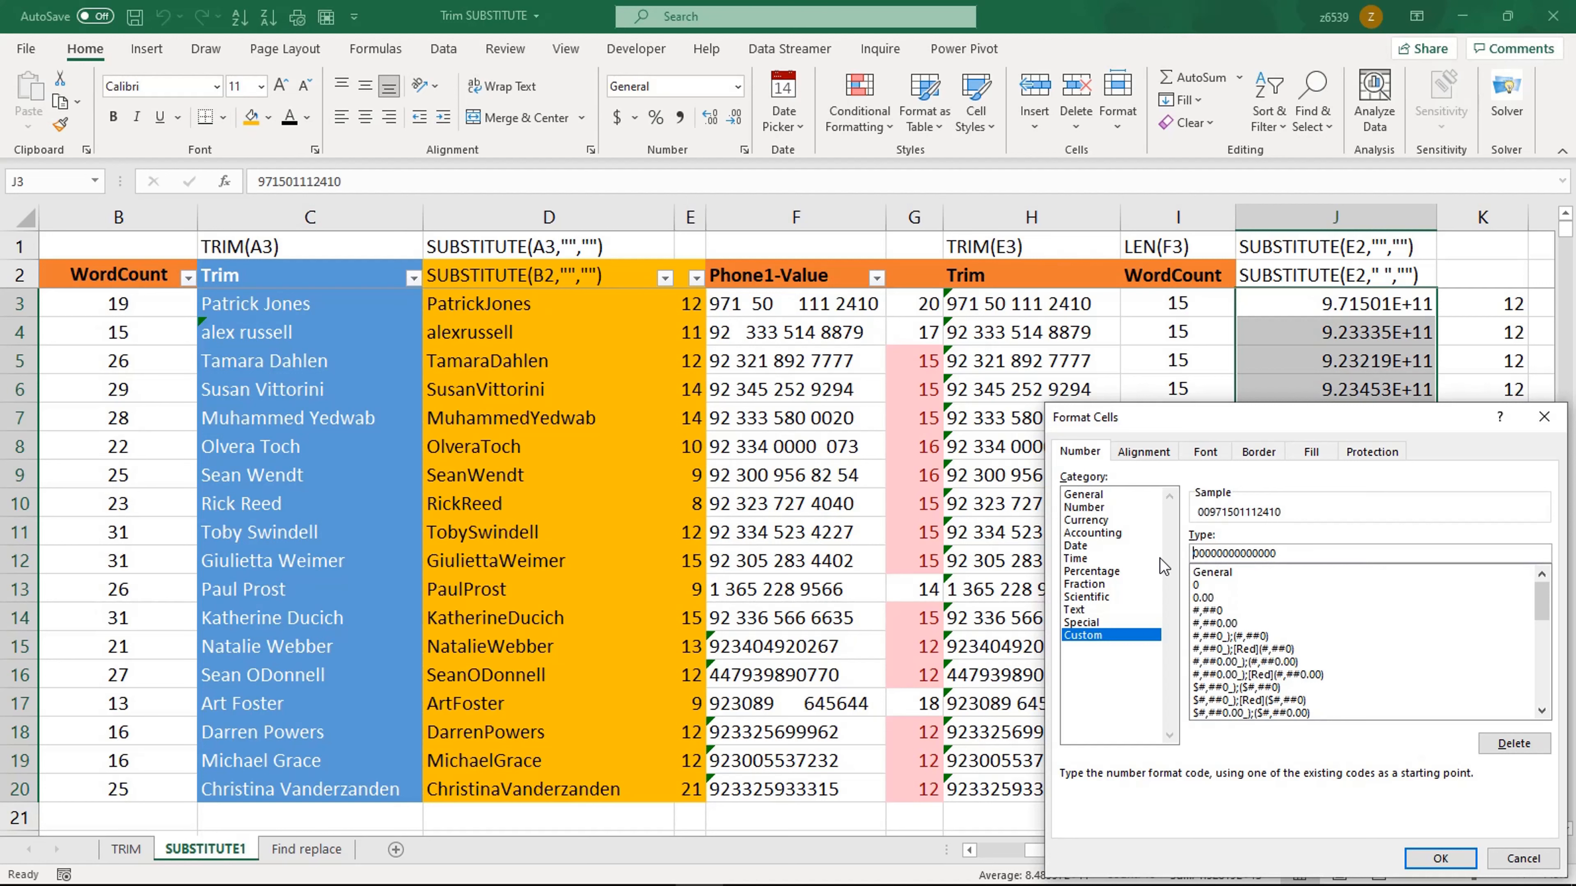
type("+")
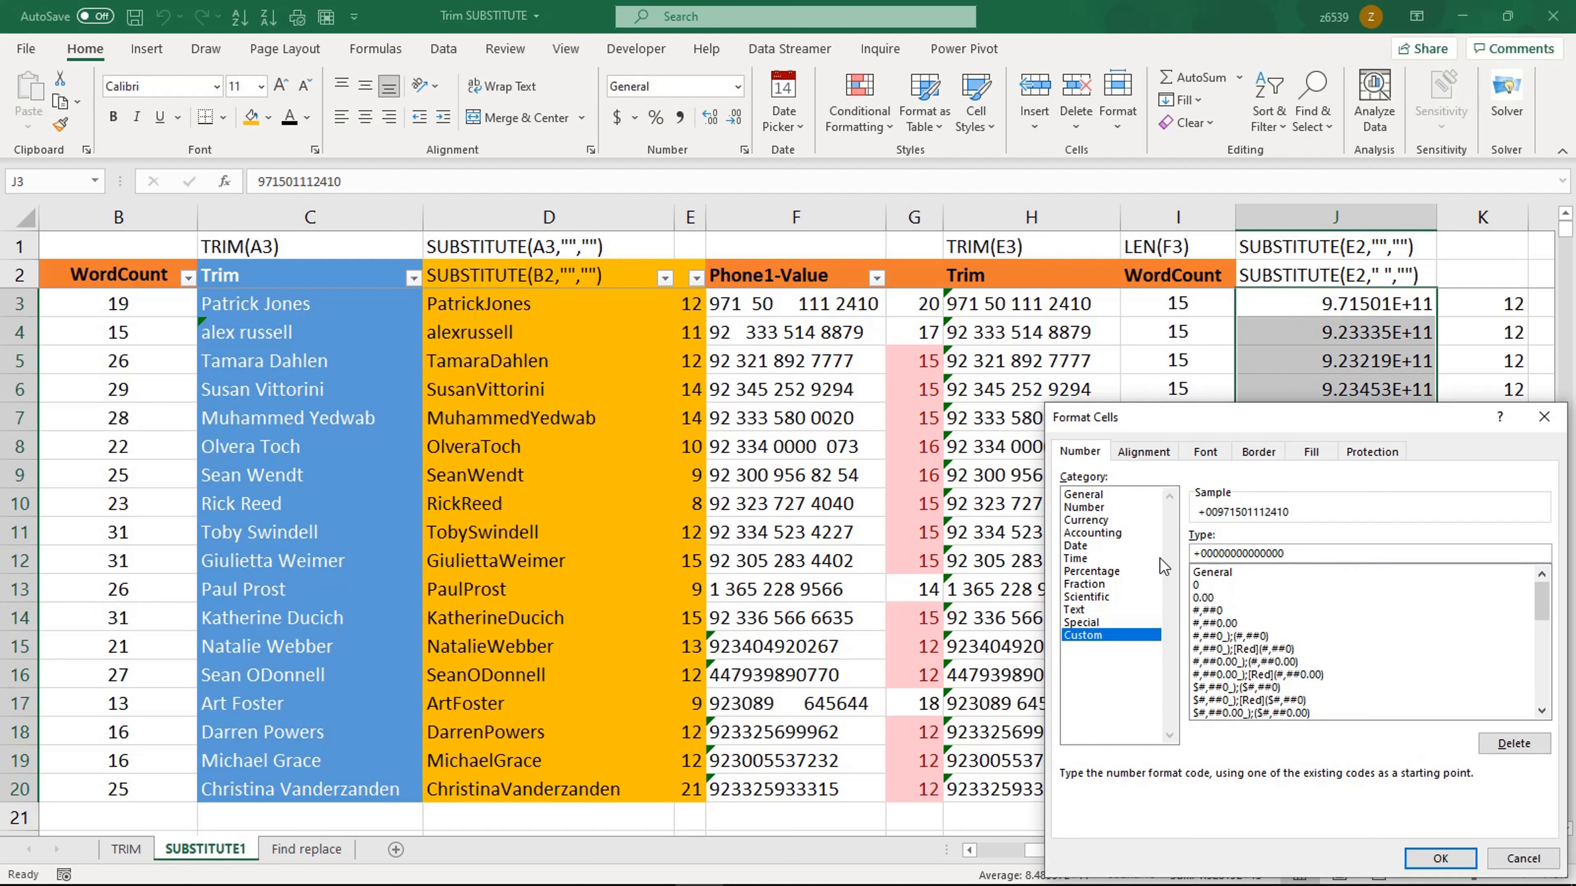
key("Delete")
key("Delete")
left_click(1433, 858)
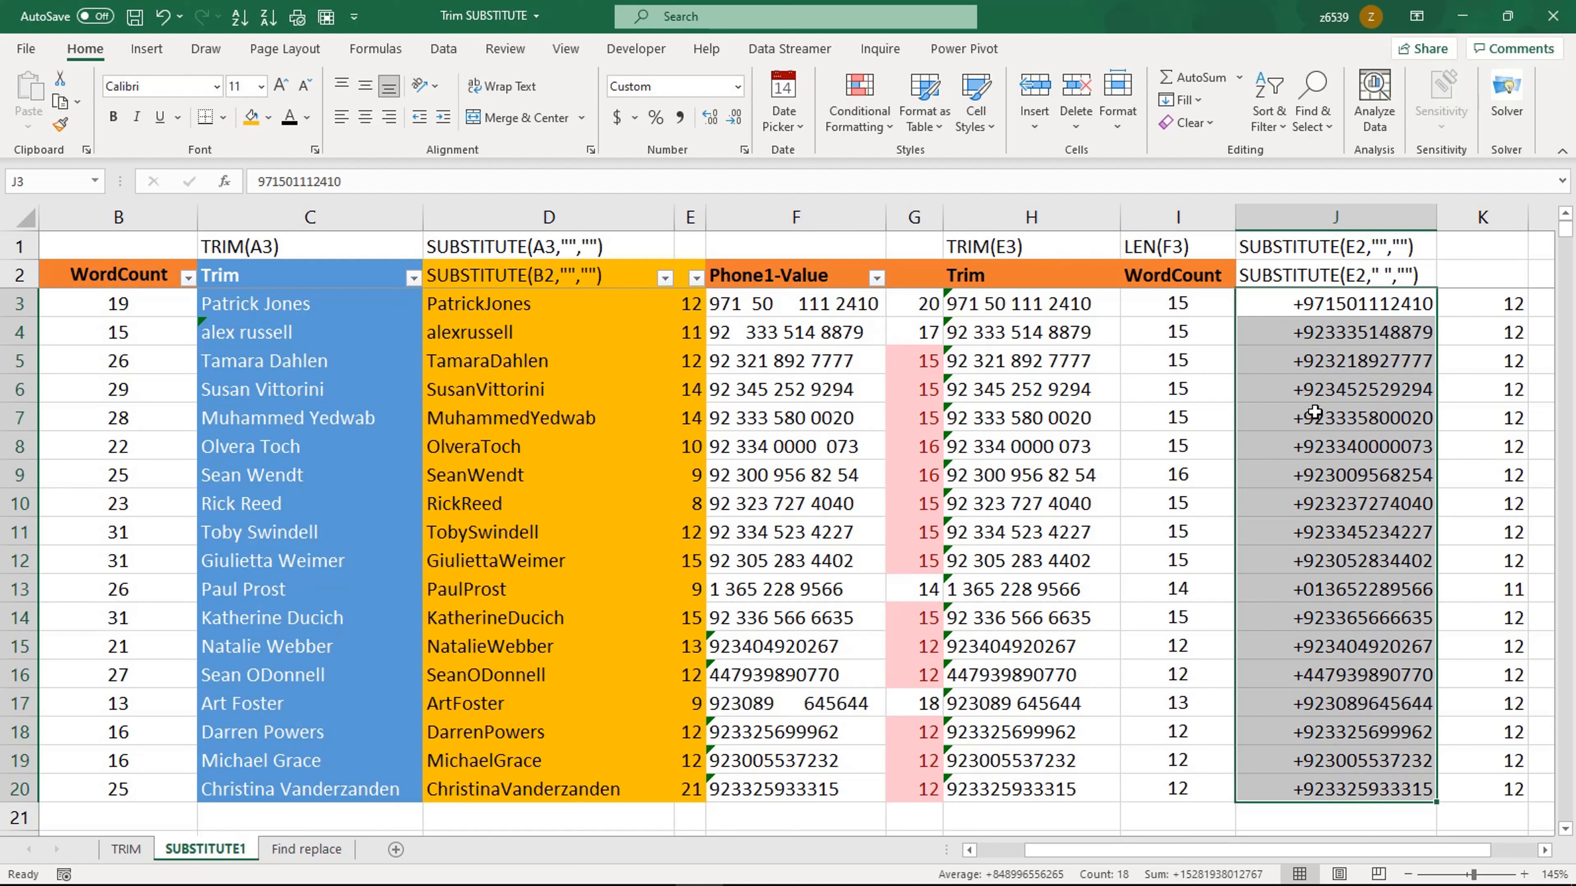
key("ctrl+q")
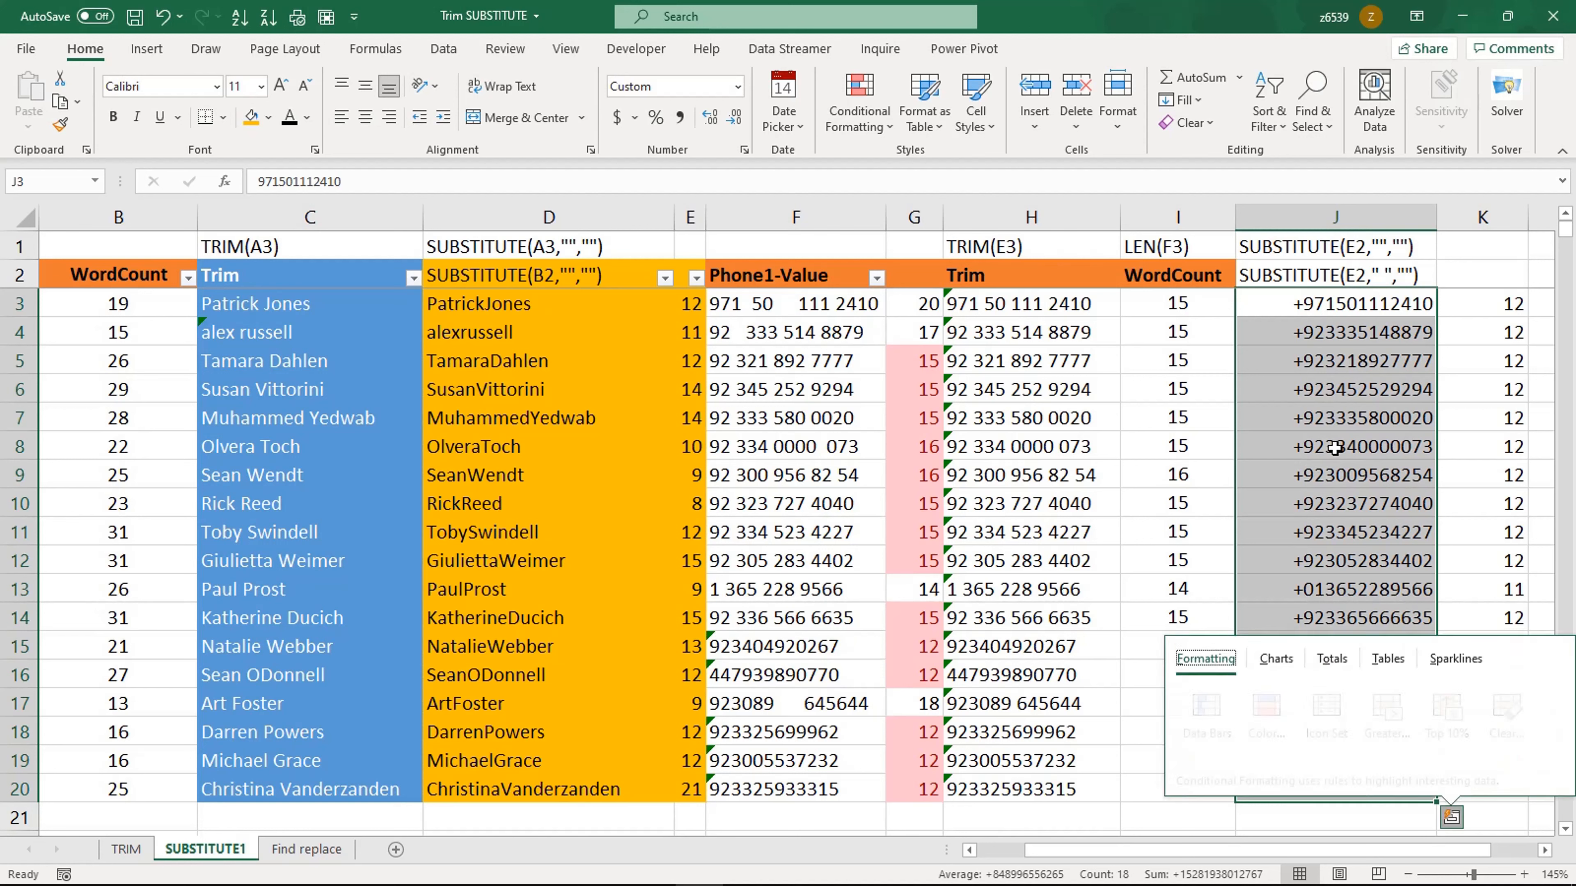
left_click(1325, 427)
left_click_drag(1317, 306, 1342, 776)
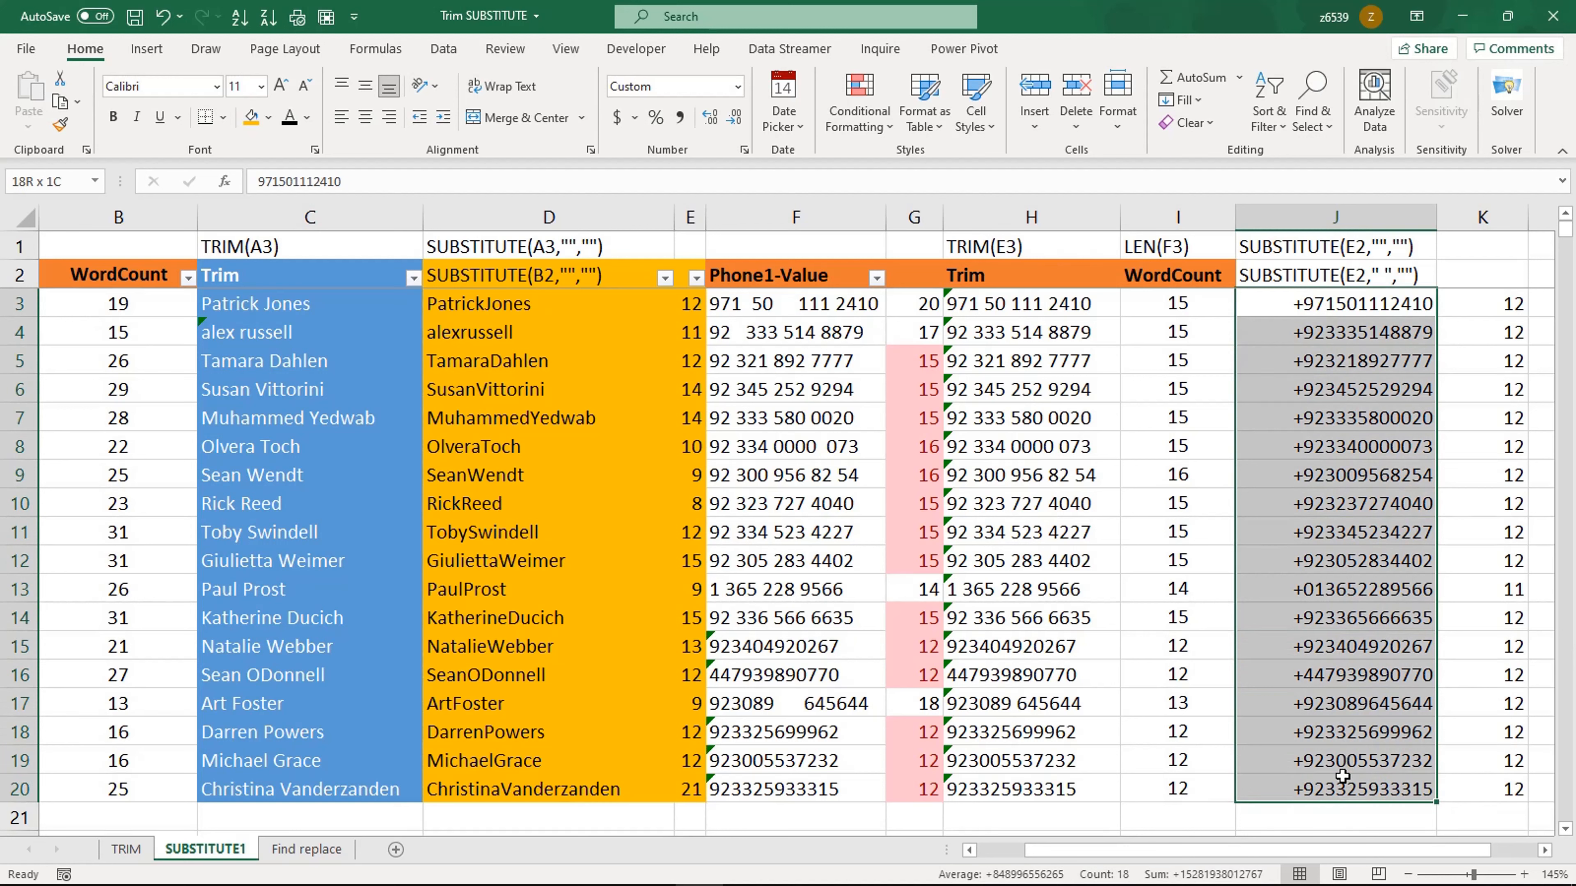
left_click(1327, 617)
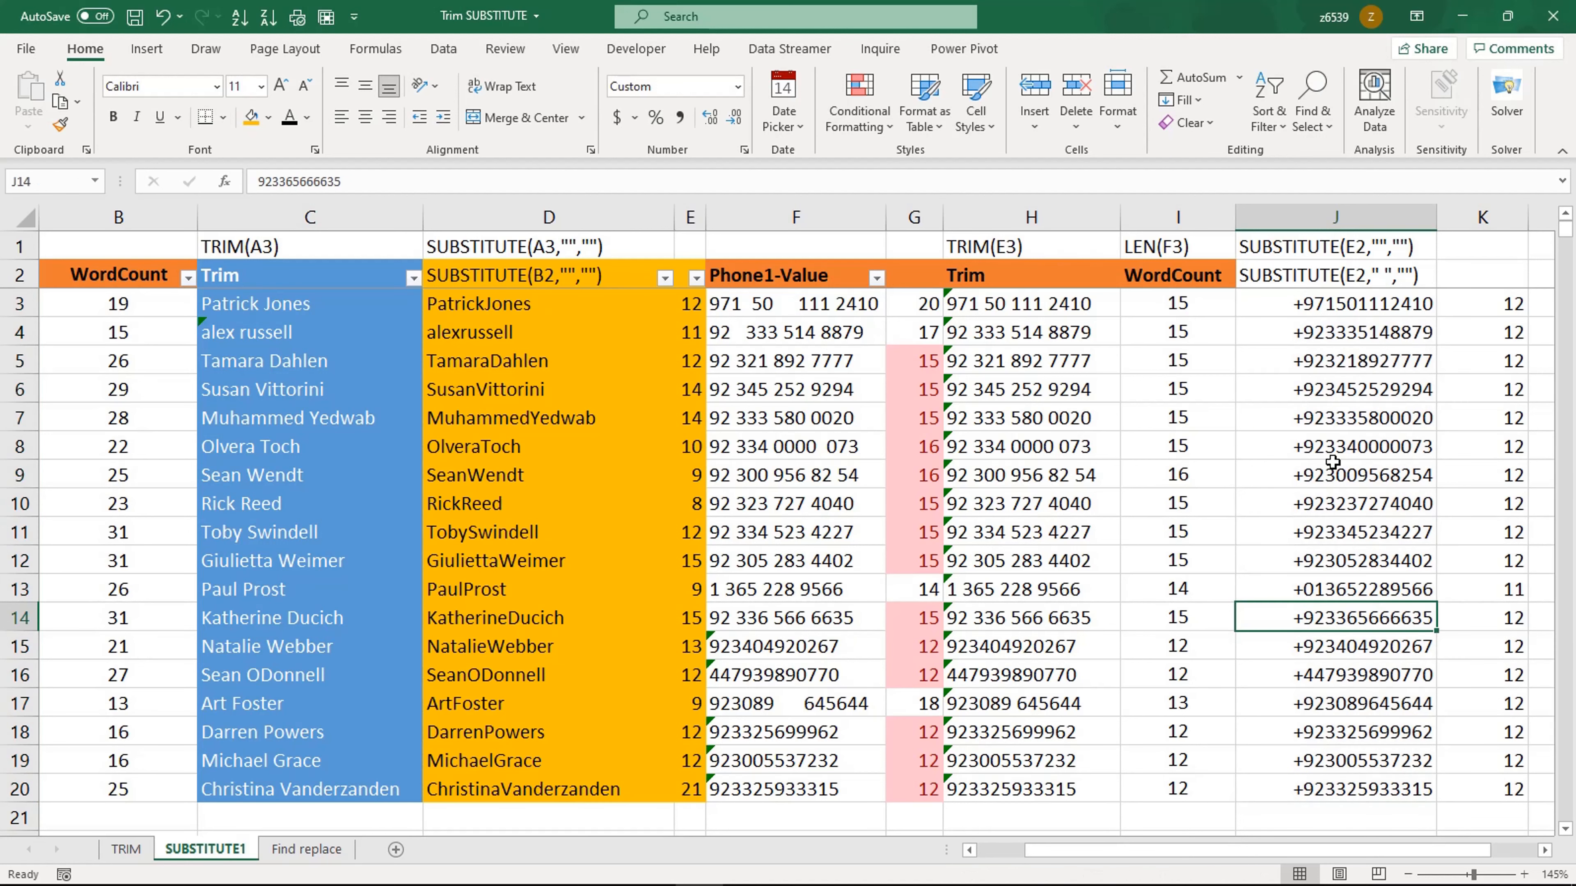
left_click(1332, 462)
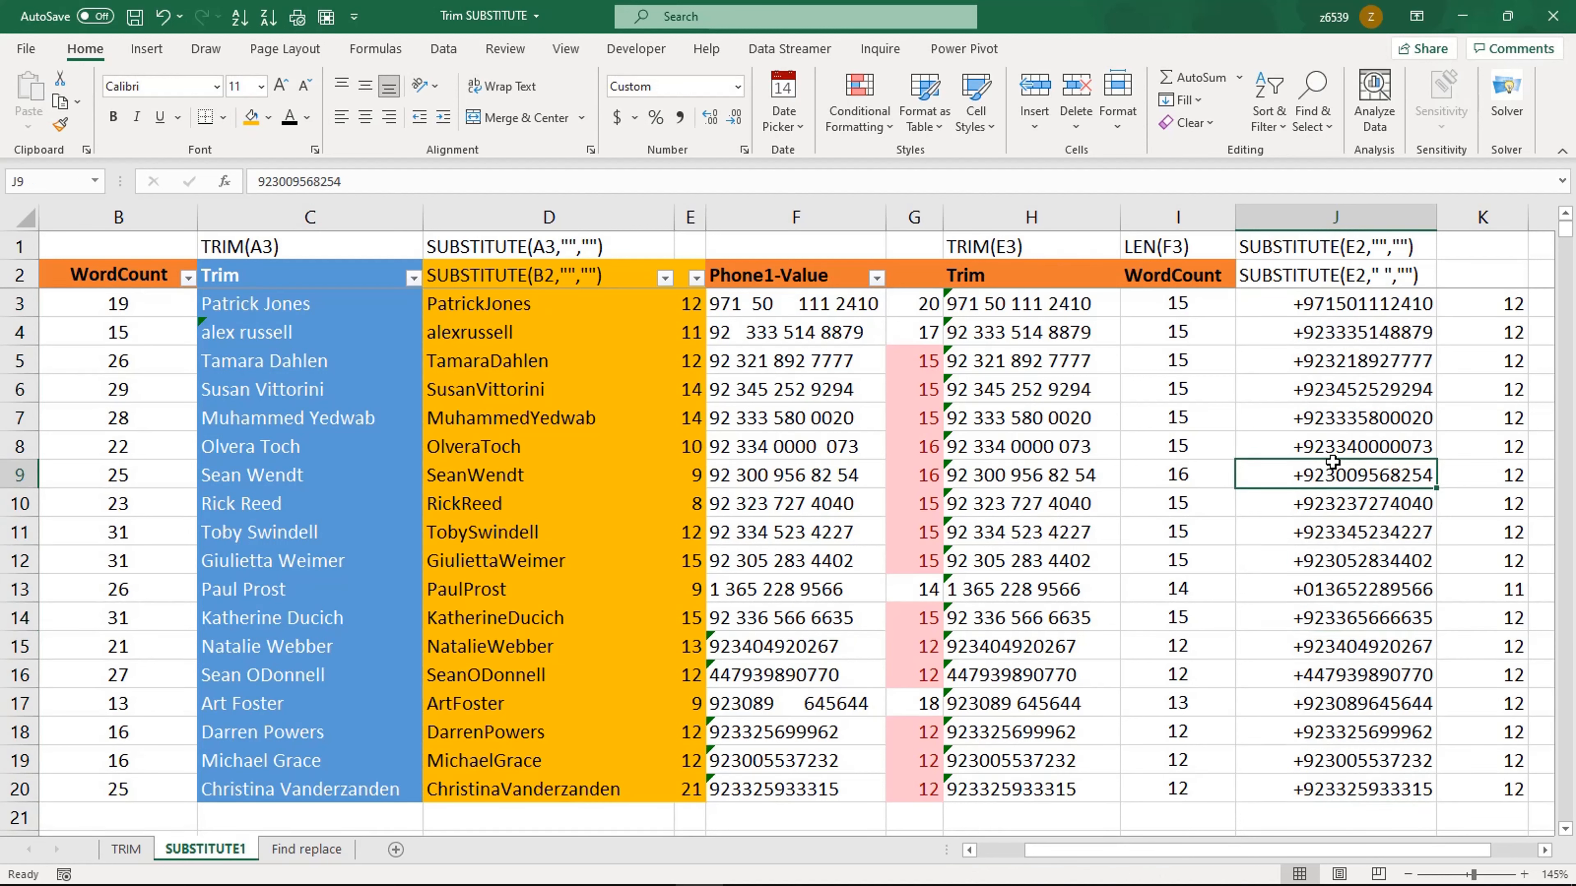
Step: On the Find replace sheet, open Find and Replace for the names in A3:A20 to replace spaces with nothing and find the first match
left_click(308, 848)
left_click(233, 587)
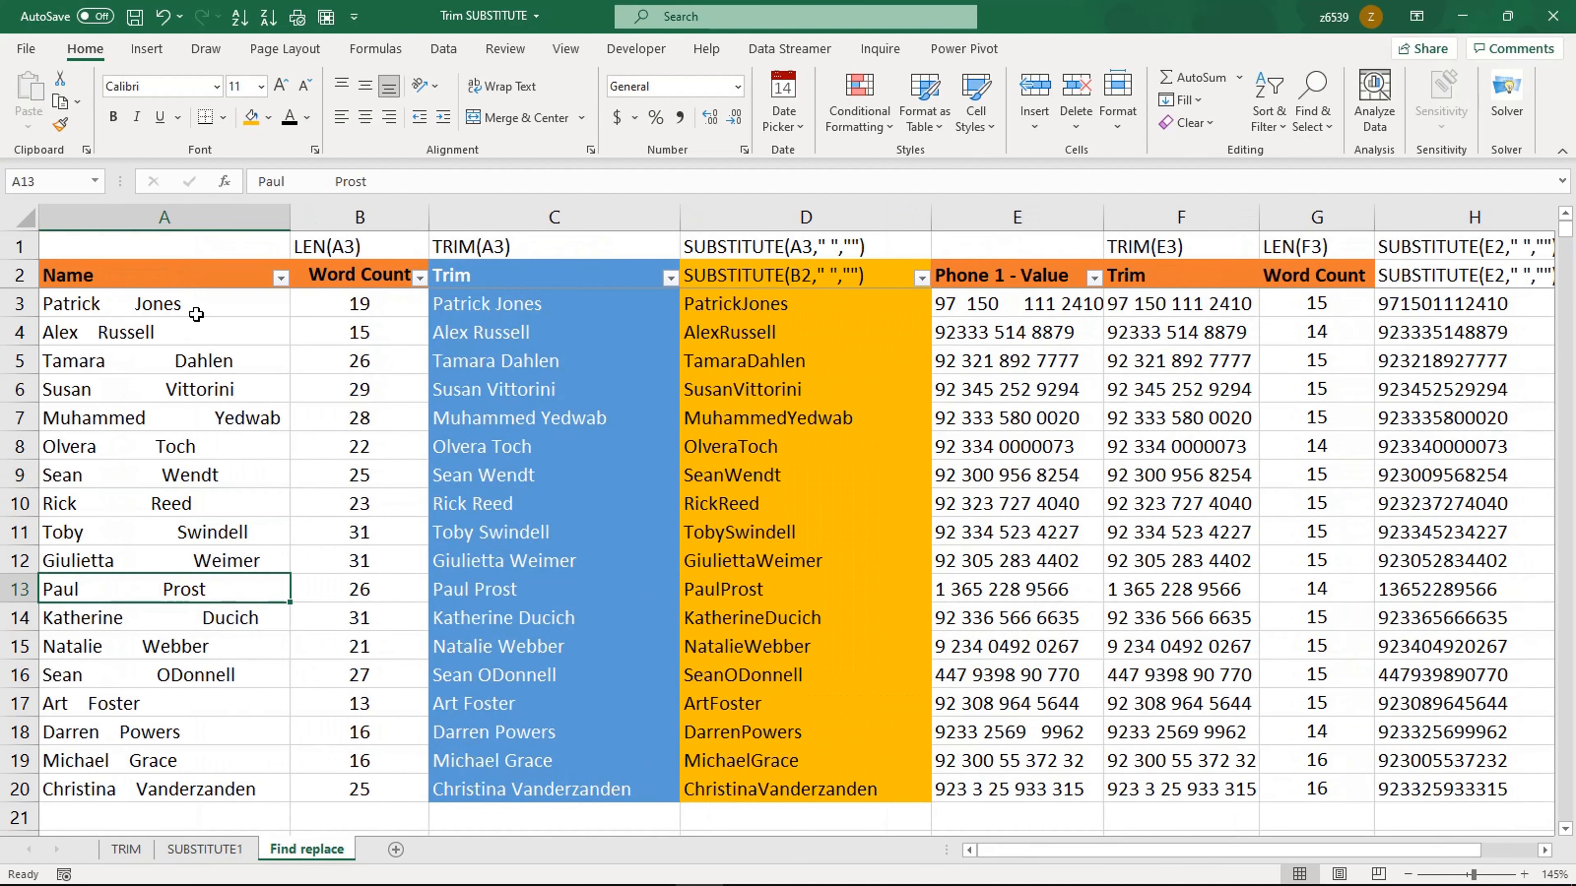
left_click_drag(197, 309, 181, 781)
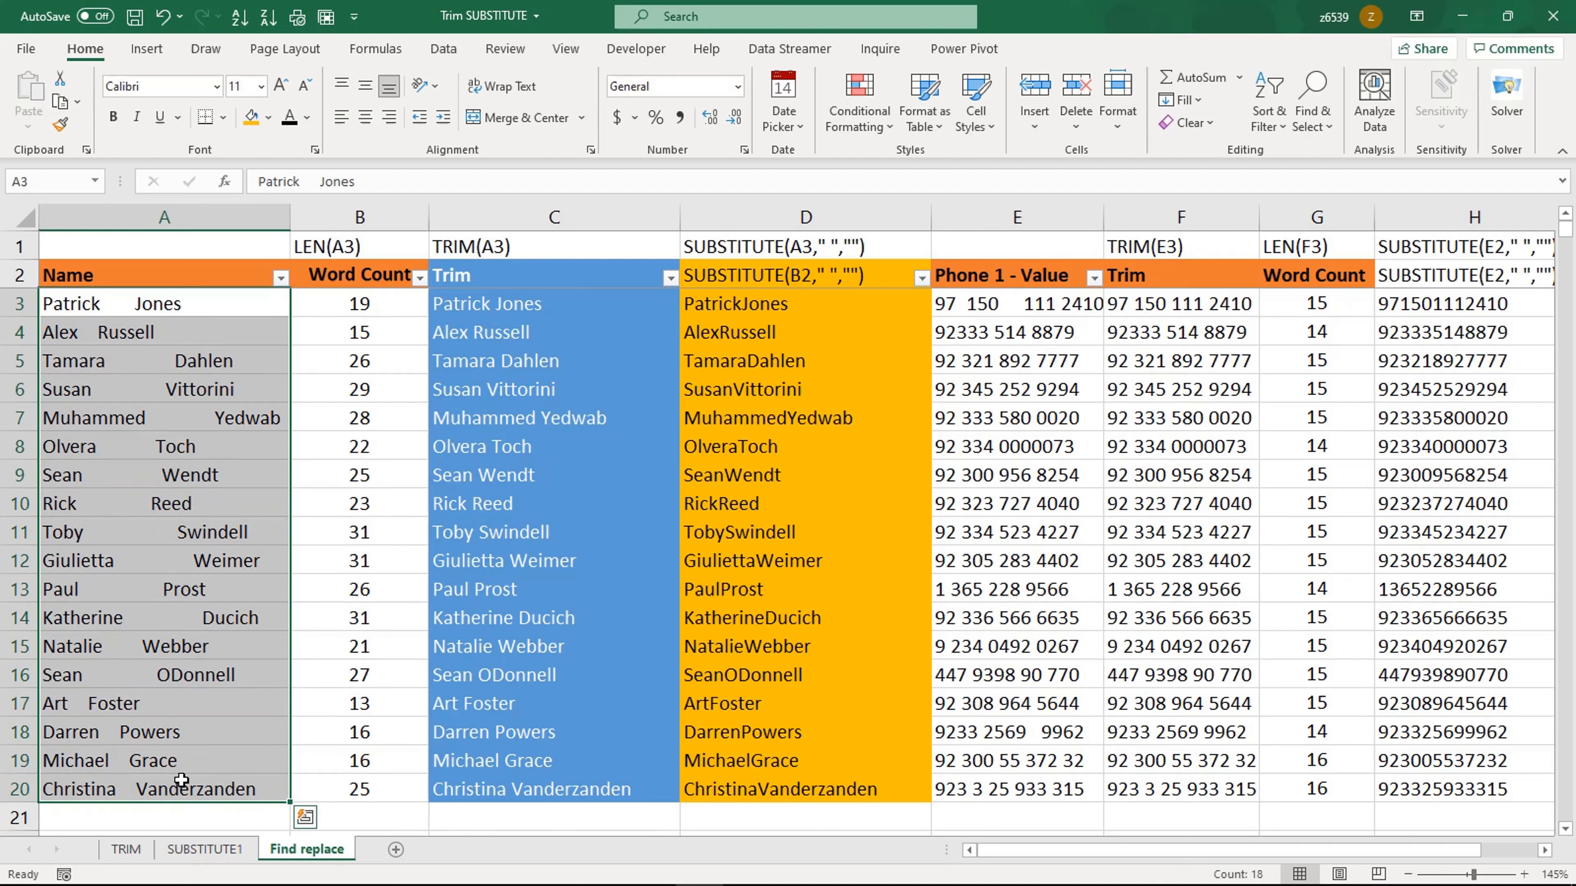
key("ctrl+h")
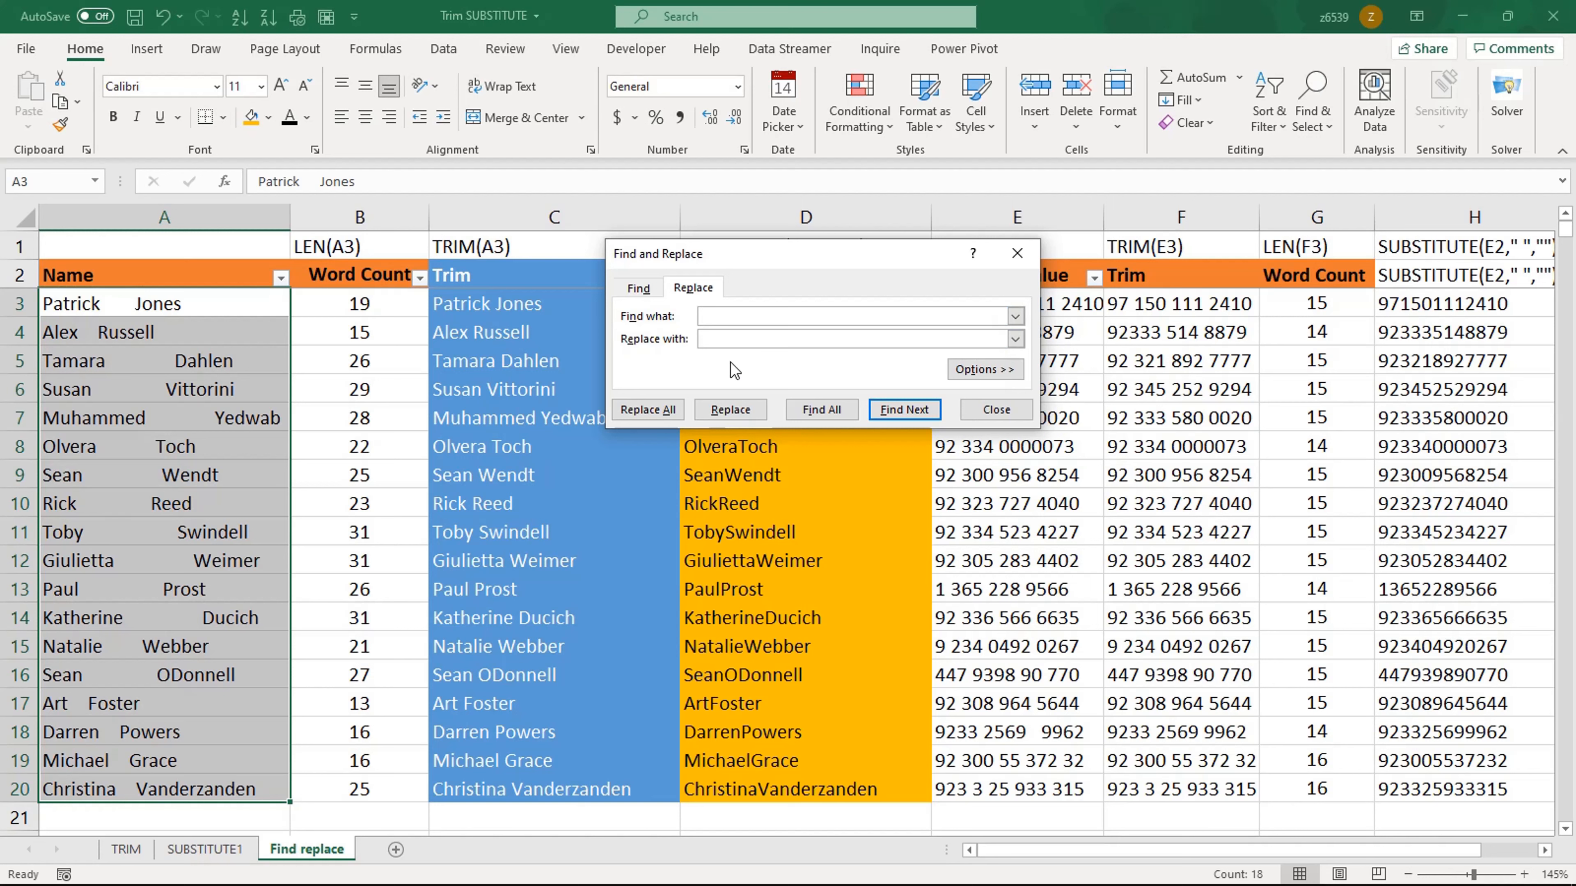
left_click(714, 340)
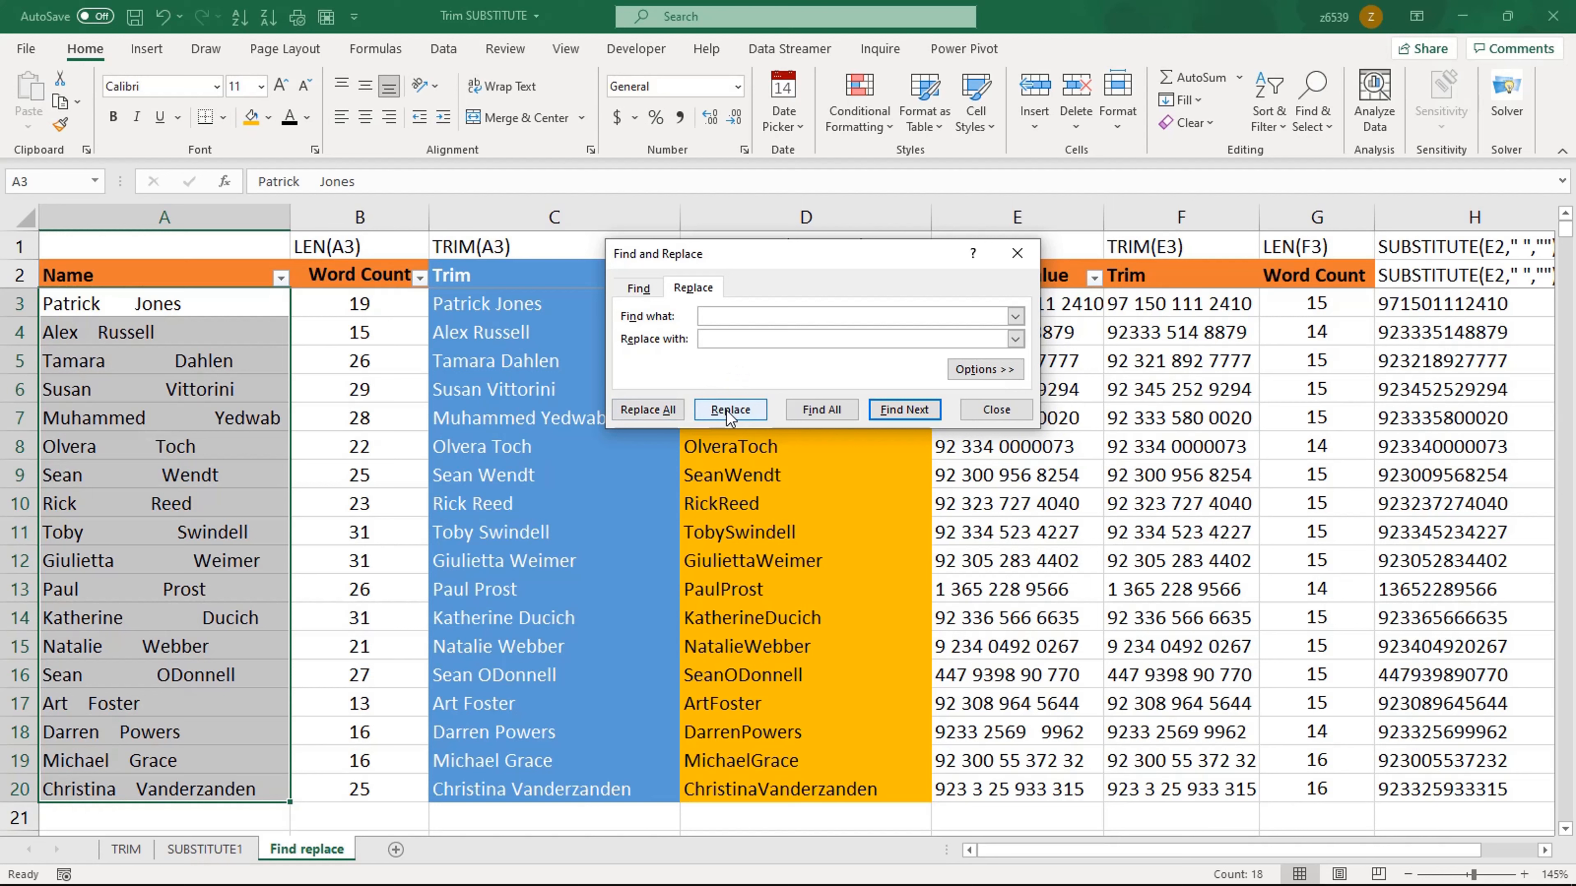
left_click(893, 409)
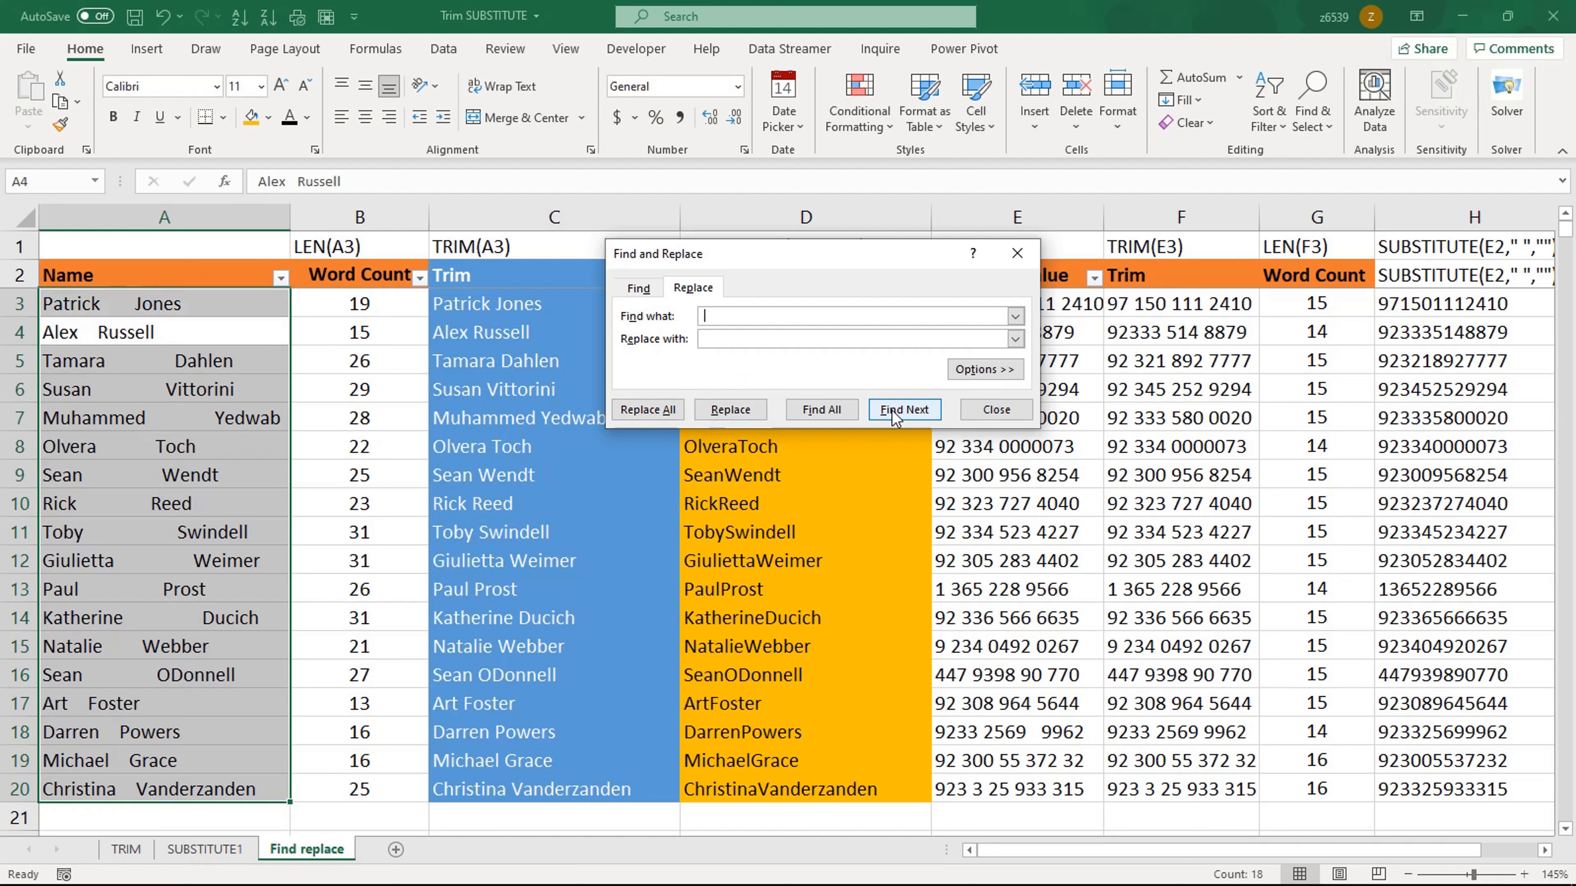
Step: Remove the spaces from the names one match at a time, then replace all remaining ones and close the dialog
left_click(736, 413)
left_click(736, 411)
left_click(736, 411)
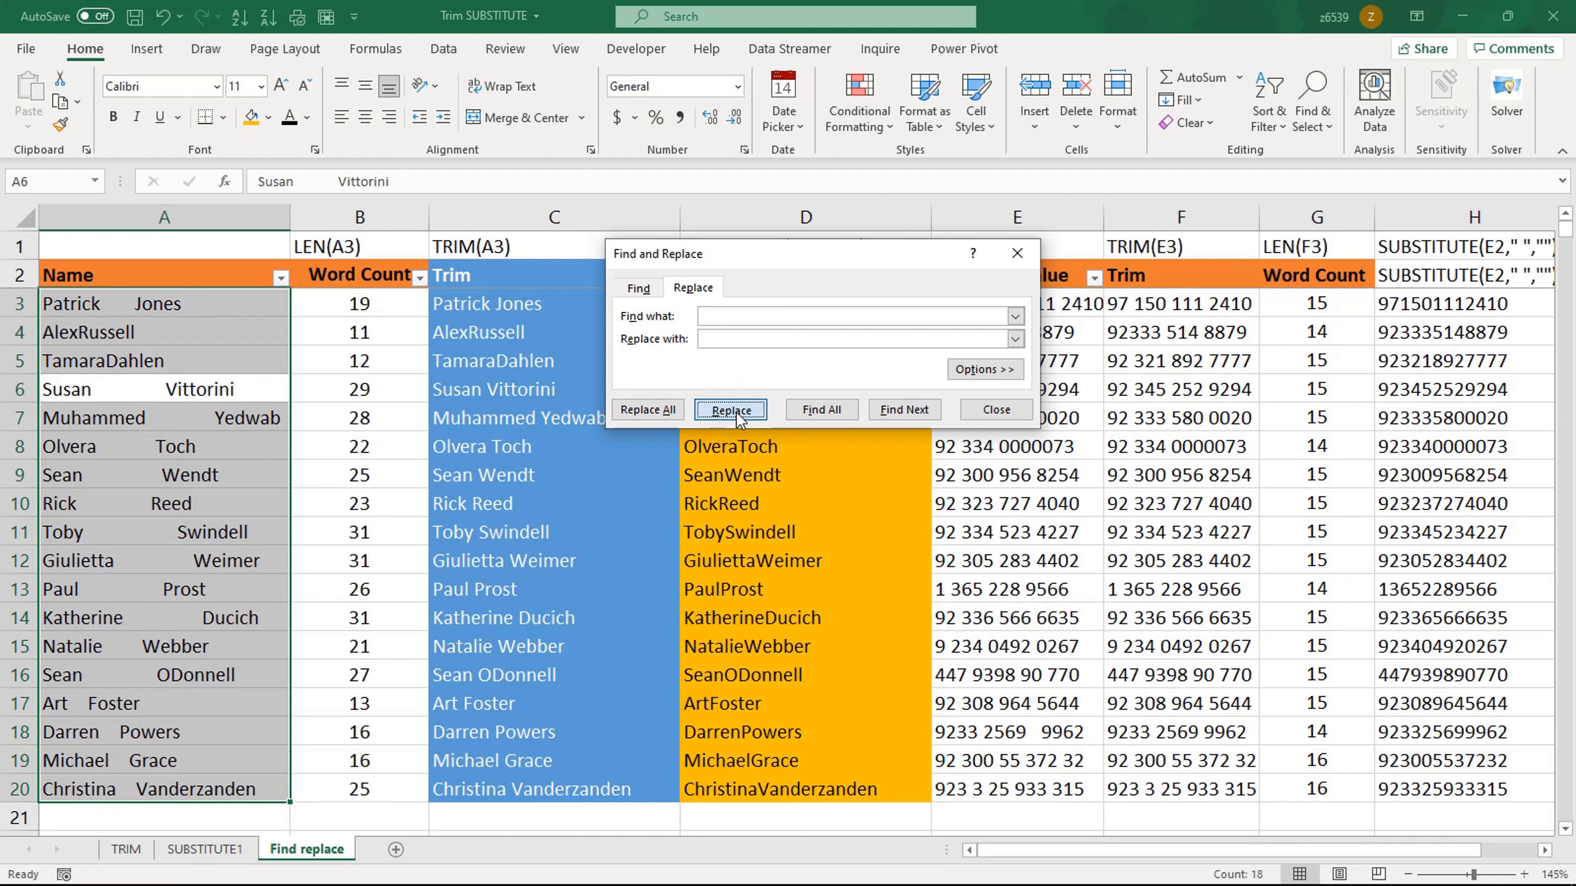
left_click(735, 411)
left_click(736, 410)
left_click(735, 411)
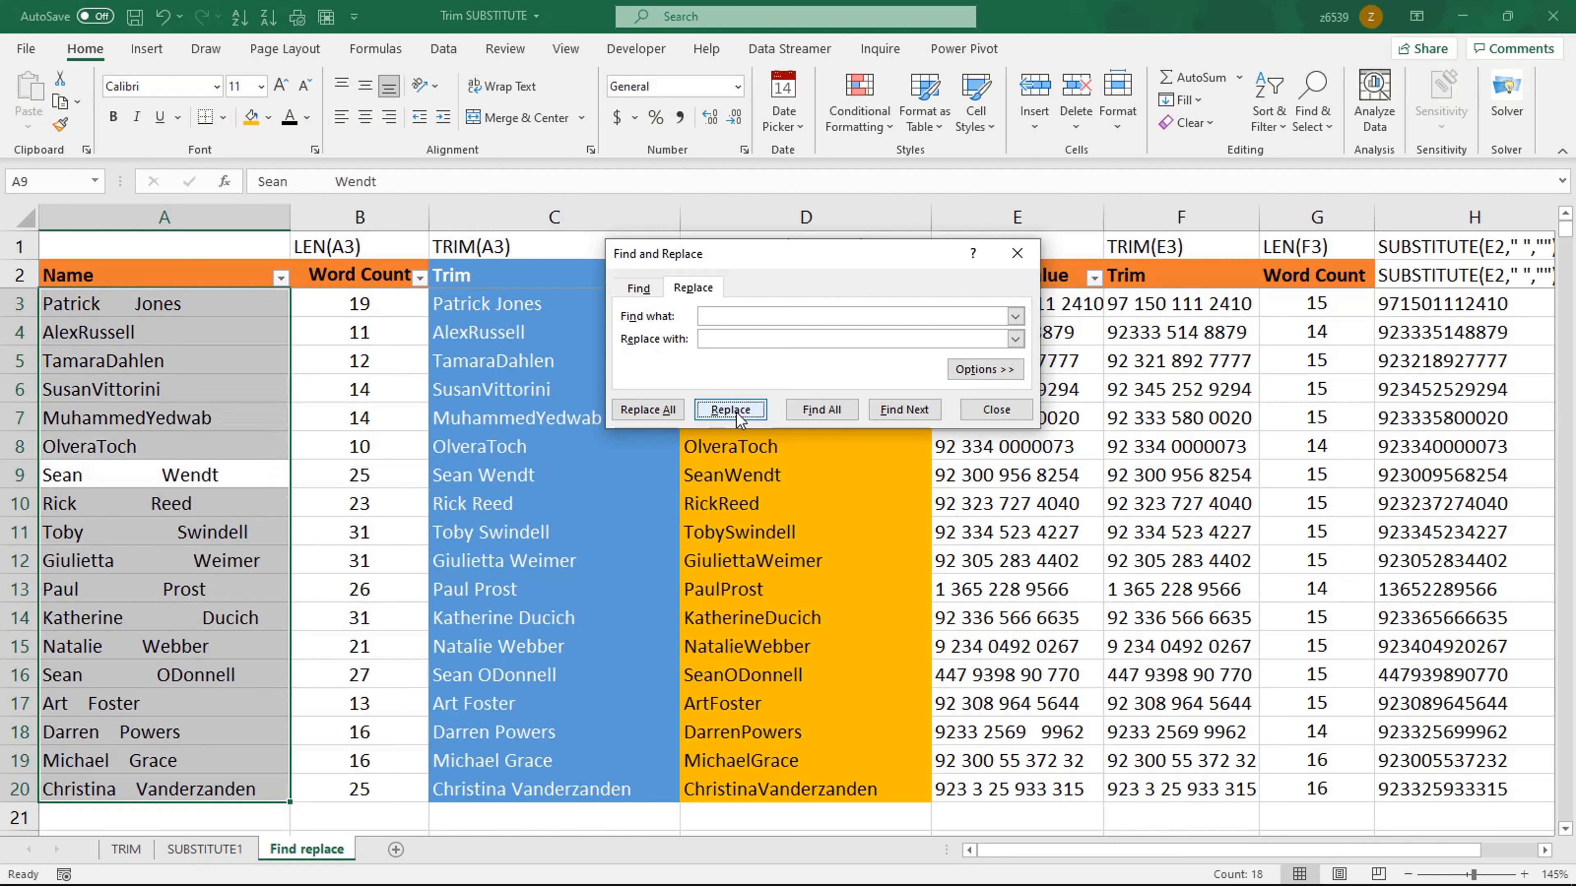
left_click(736, 410)
left_click(736, 411)
left_click(736, 411)
left_click(736, 411)
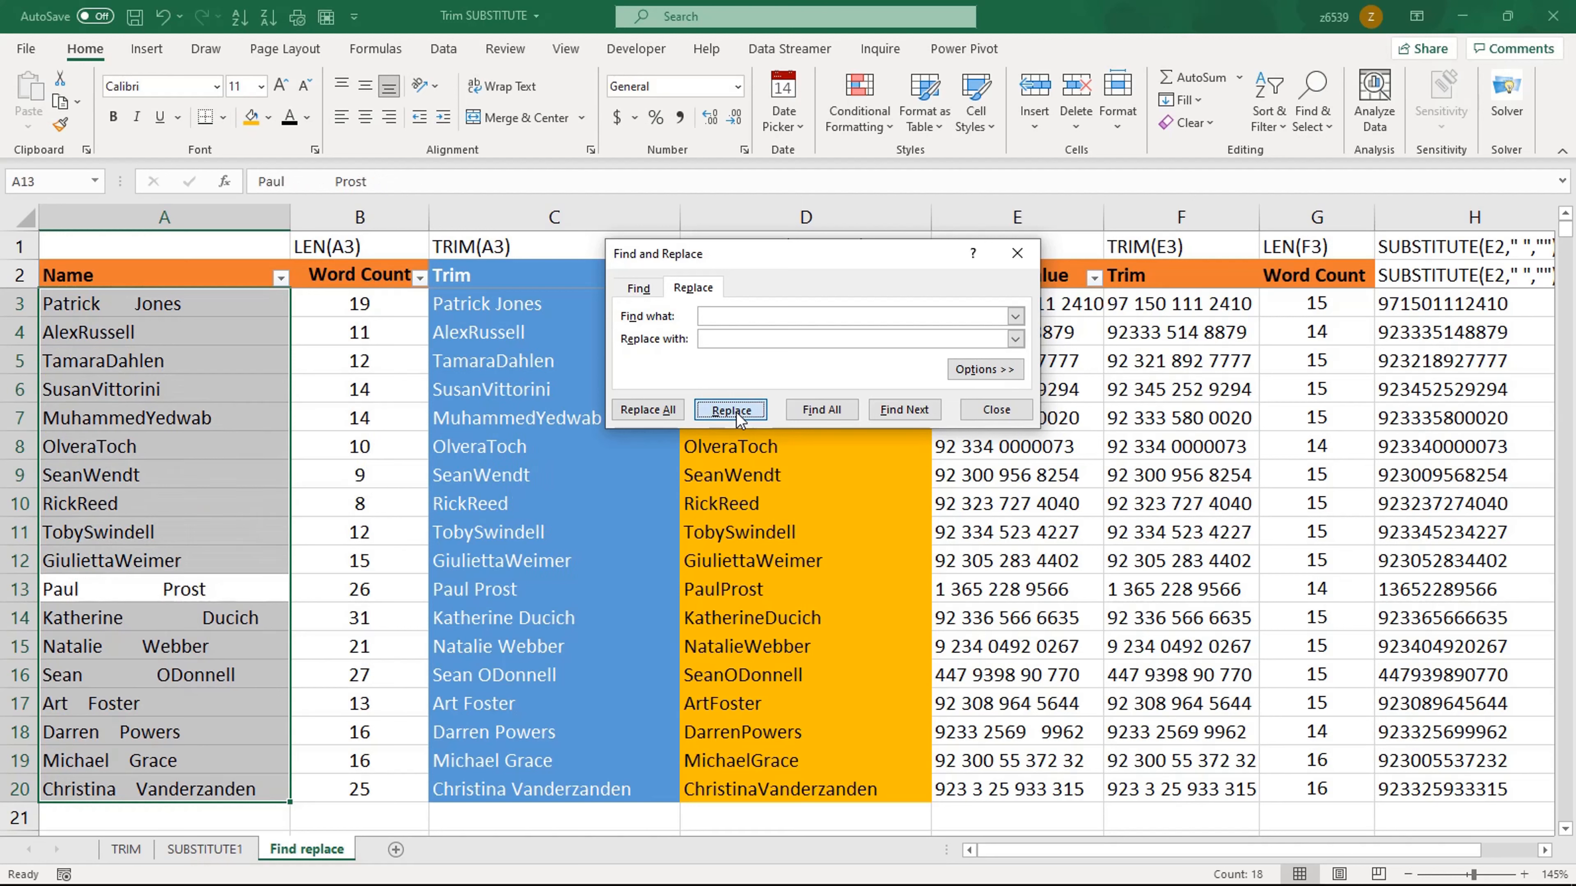
left_click(736, 411)
left_click(736, 411)
left_click(736, 410)
left_click(736, 411)
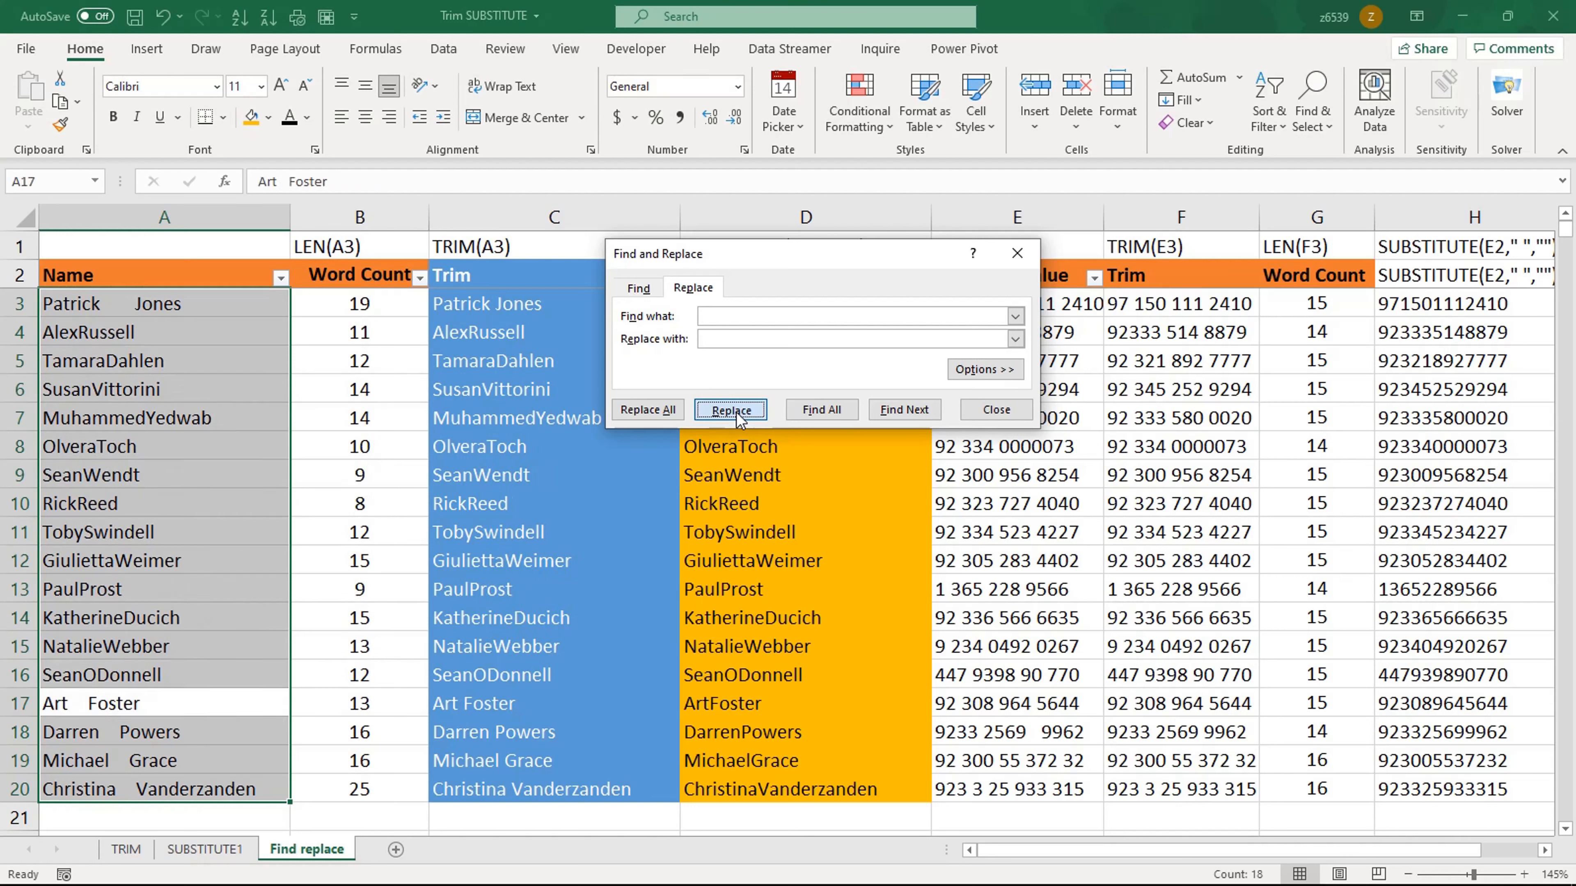
left_click(736, 411)
left_click(735, 411)
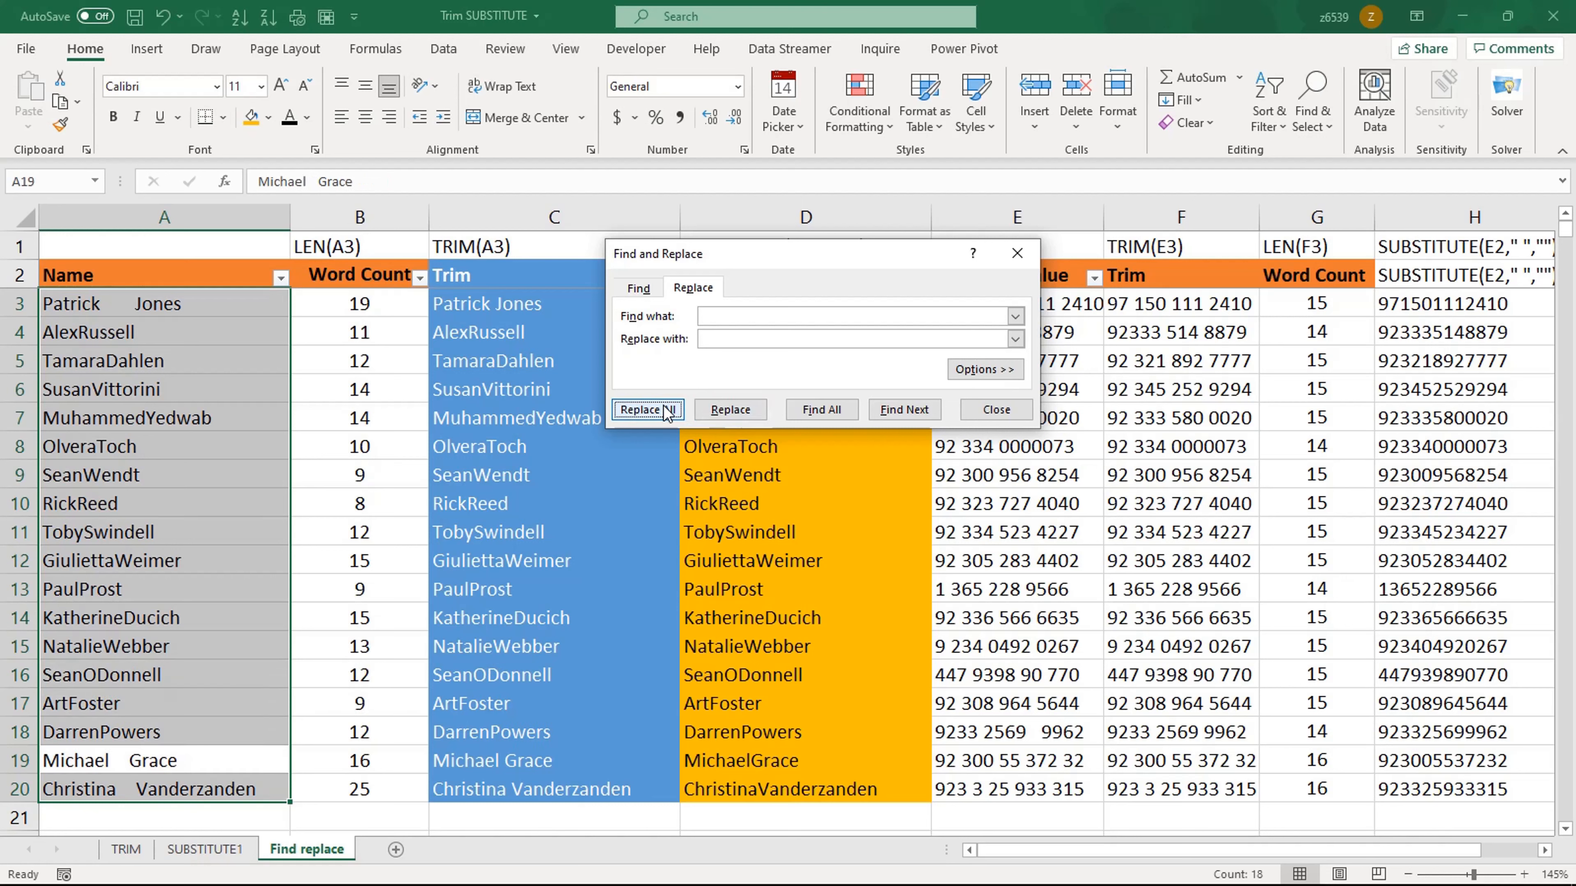
left_click(648, 410)
left_click(996, 409)
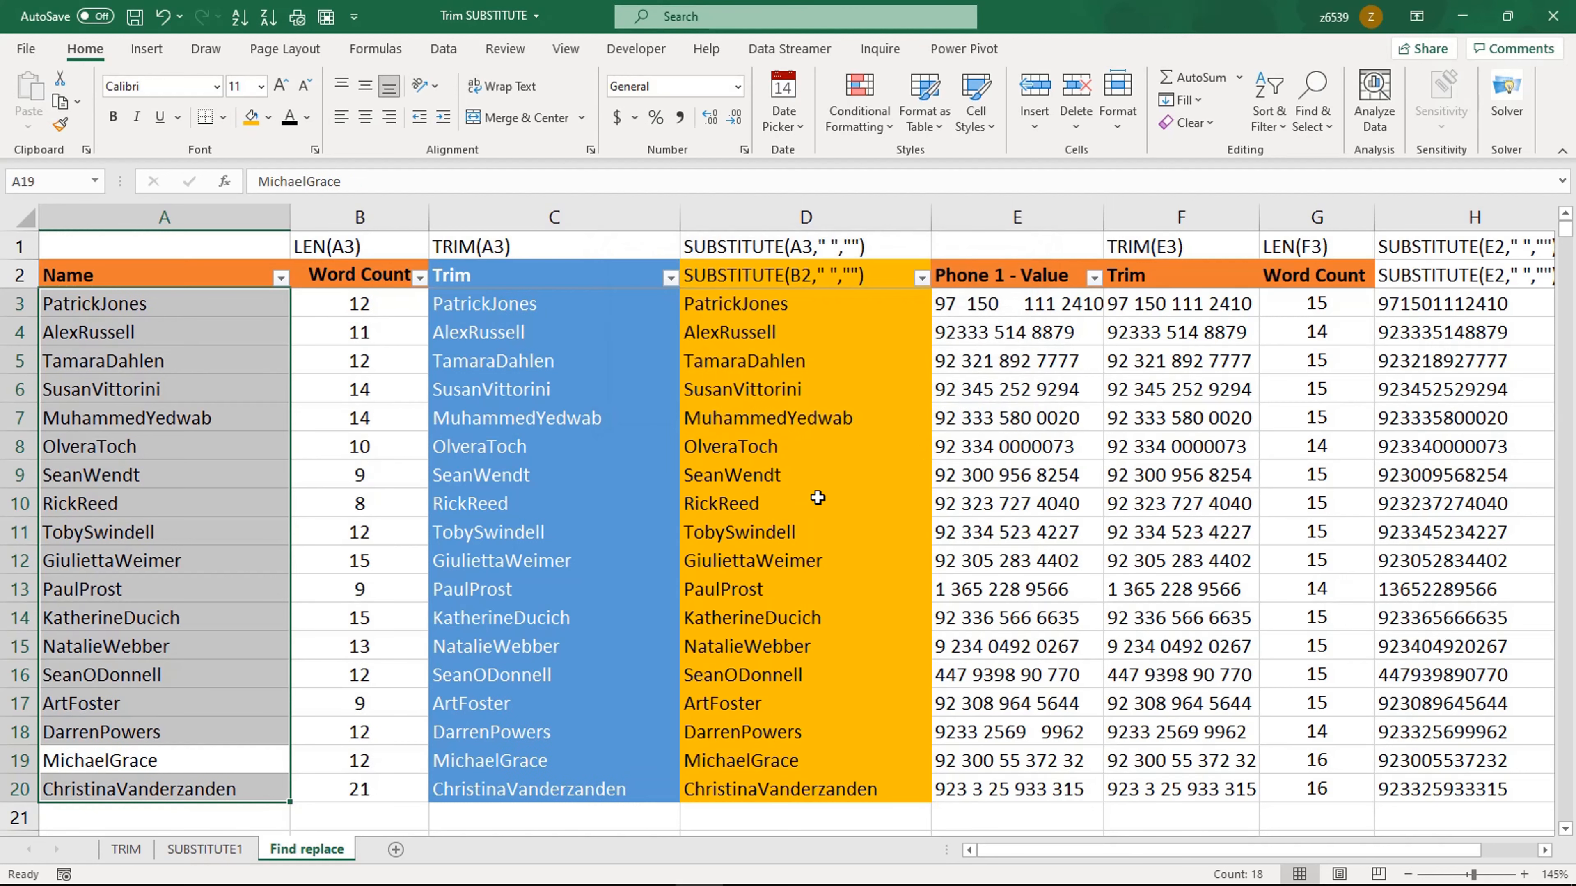
left_click(689, 538)
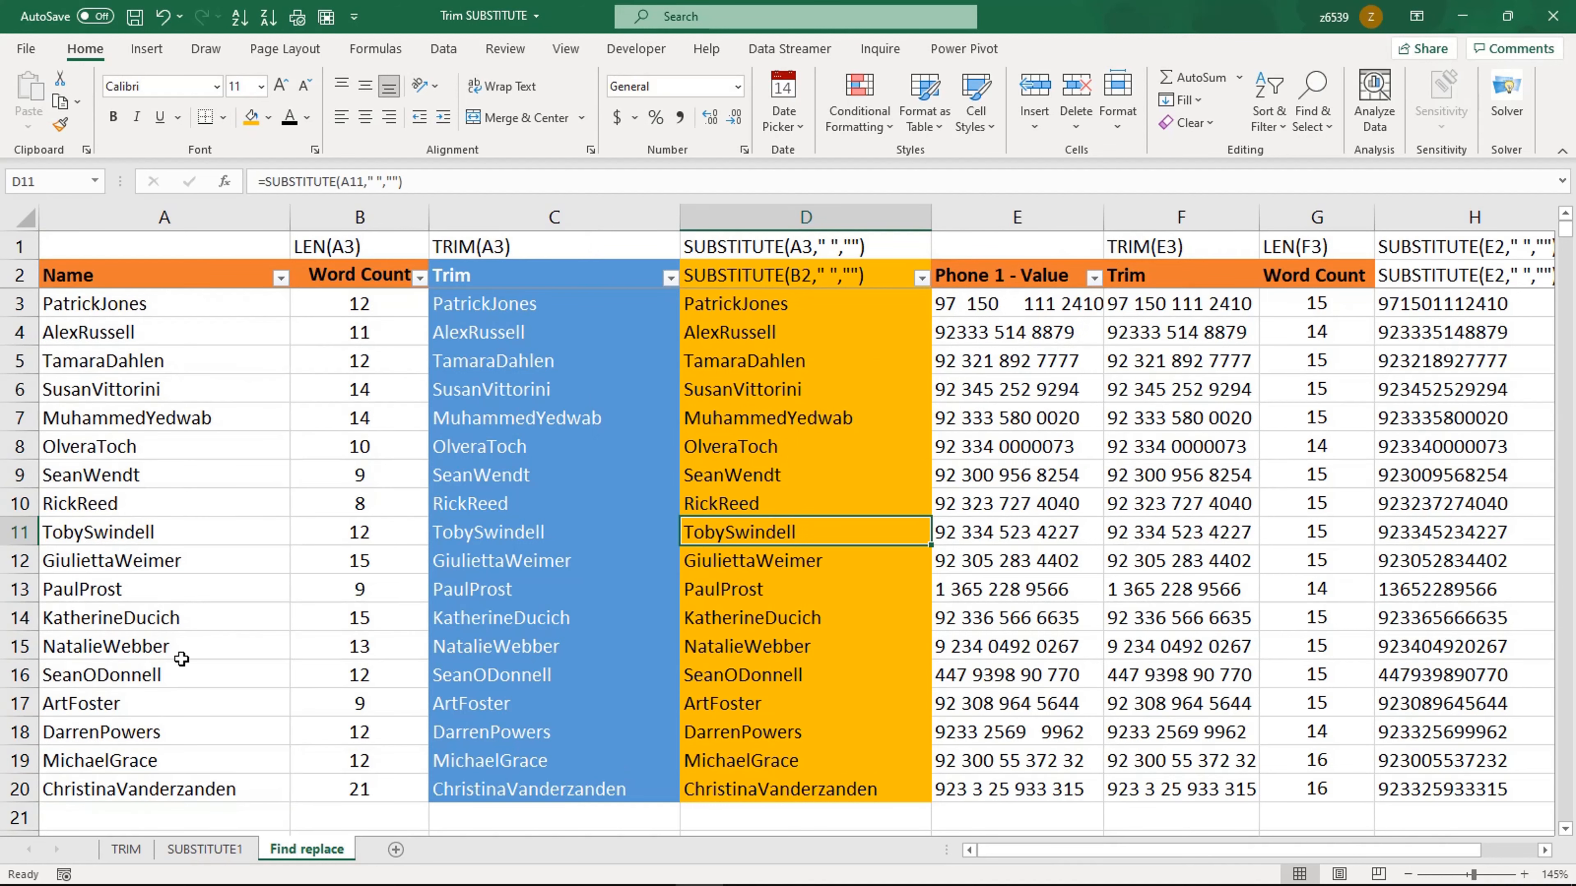
left_click(189, 479)
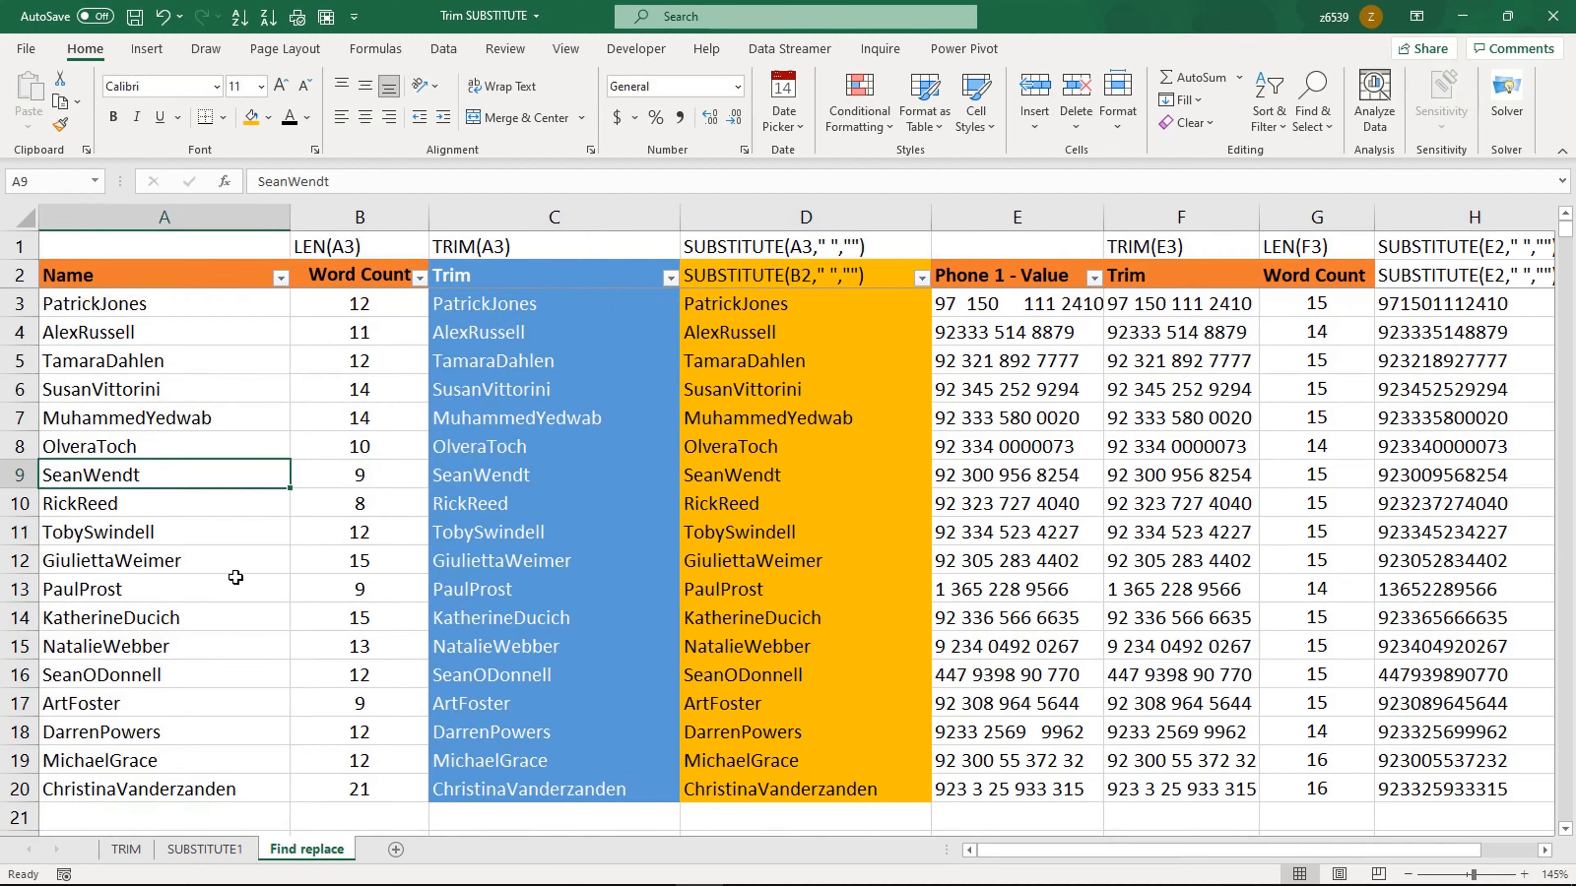